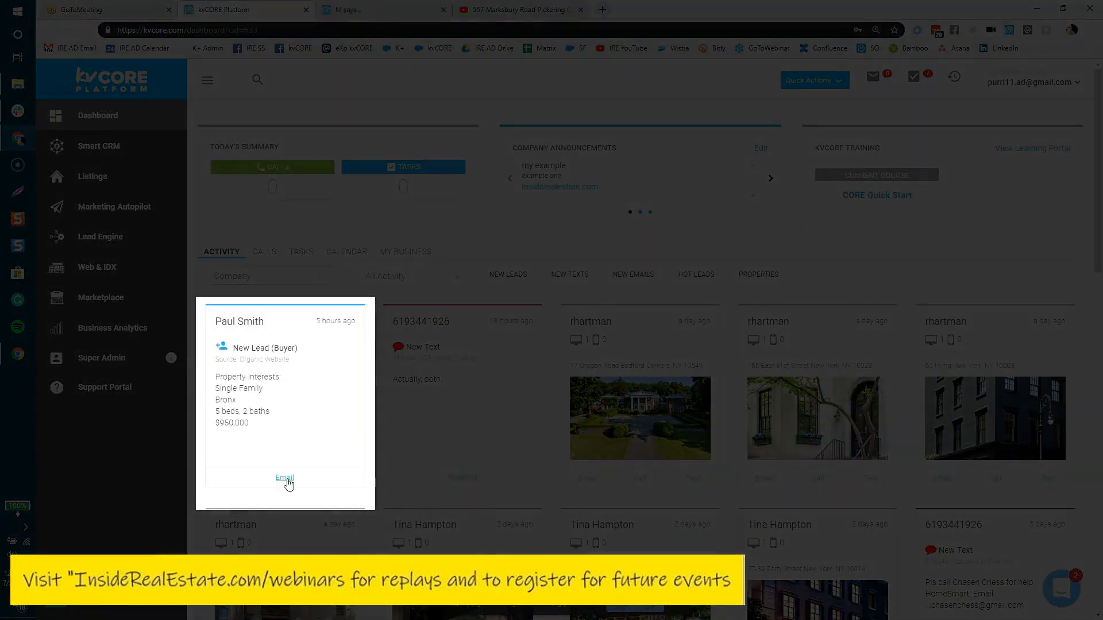
Start an email to the new buyer lead and write "ifsendinga one off and we havethe listinginfo,we can use a template"
{"action": "left_click", "coordinate": [285, 479]}
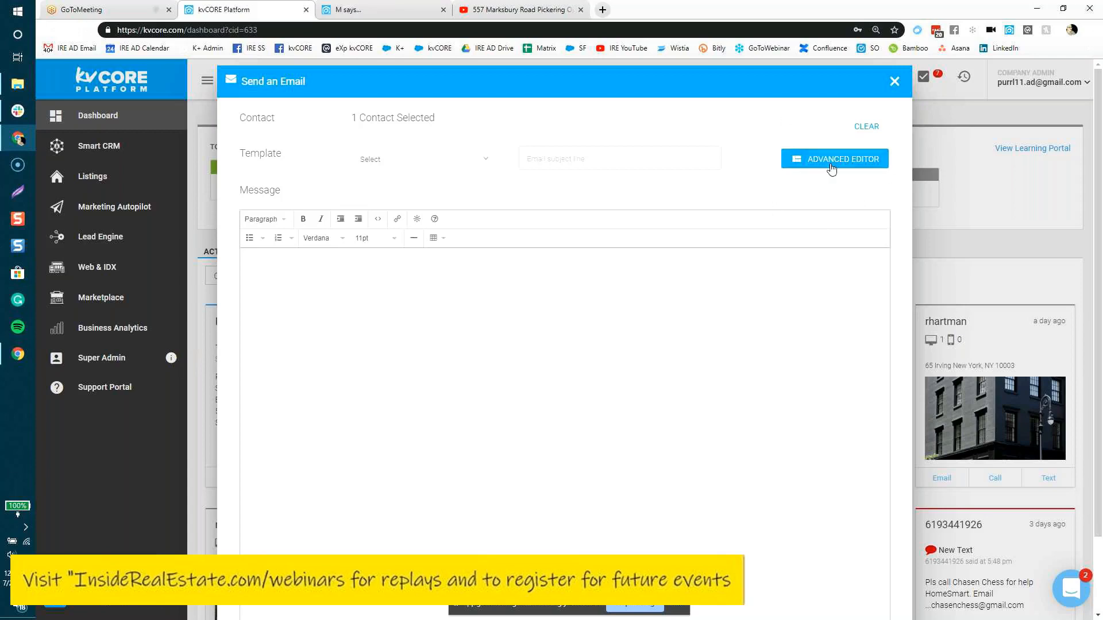
{"action": "left_click", "coordinate": [682, 286]}
{"action": "type", "text": "ifsendinga one off and we hav"}
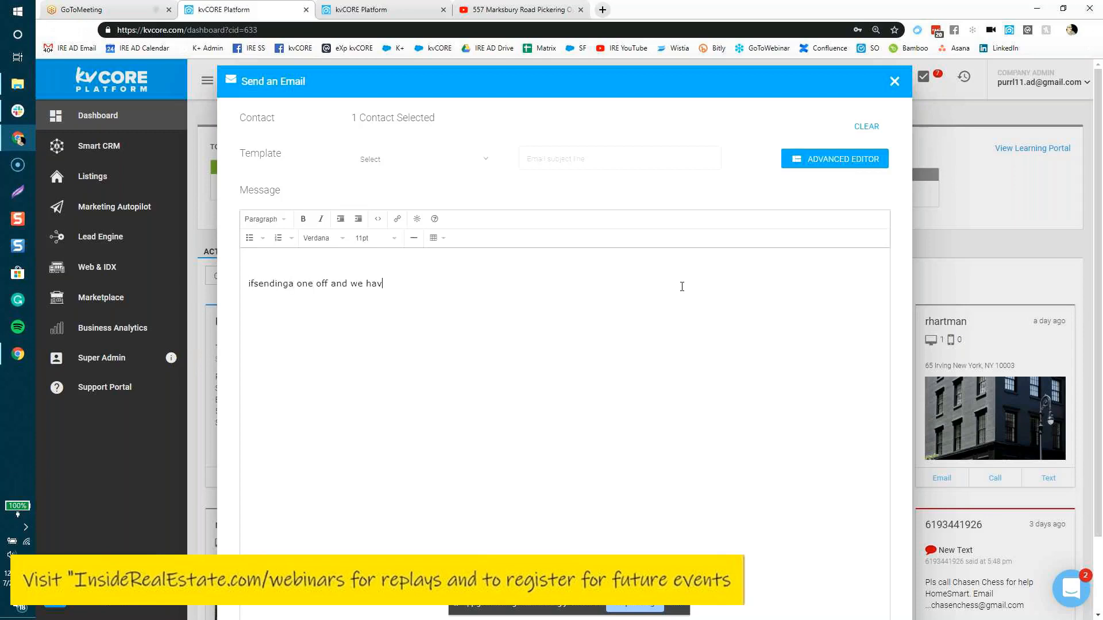
{"action": "type", "text": "ethe listinginfo,"}
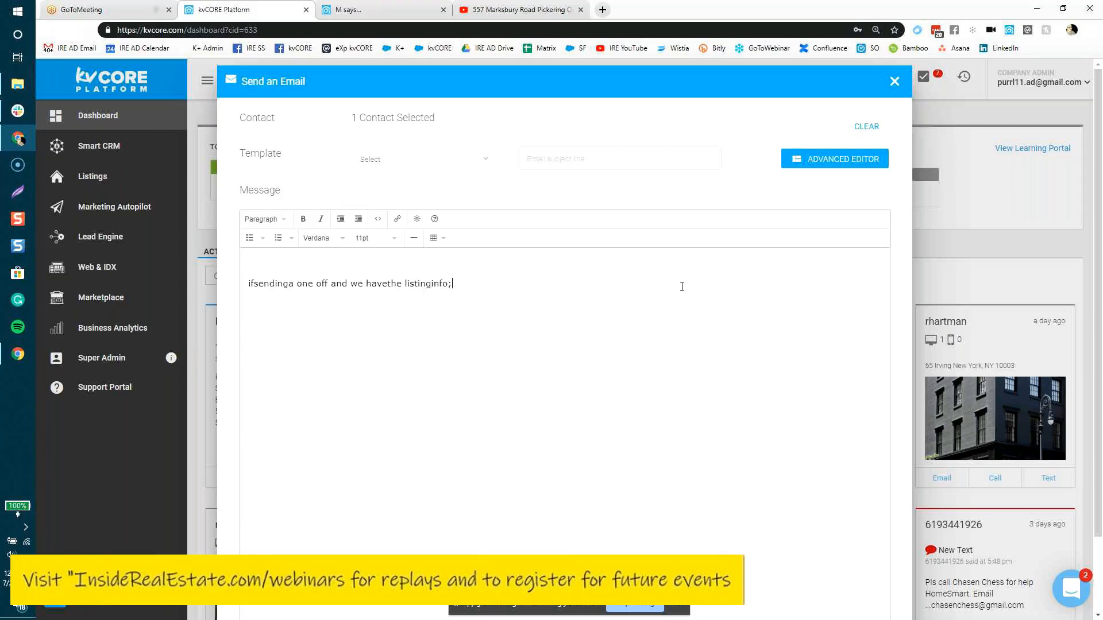
{"action": "type", "text": "we can use a template"}
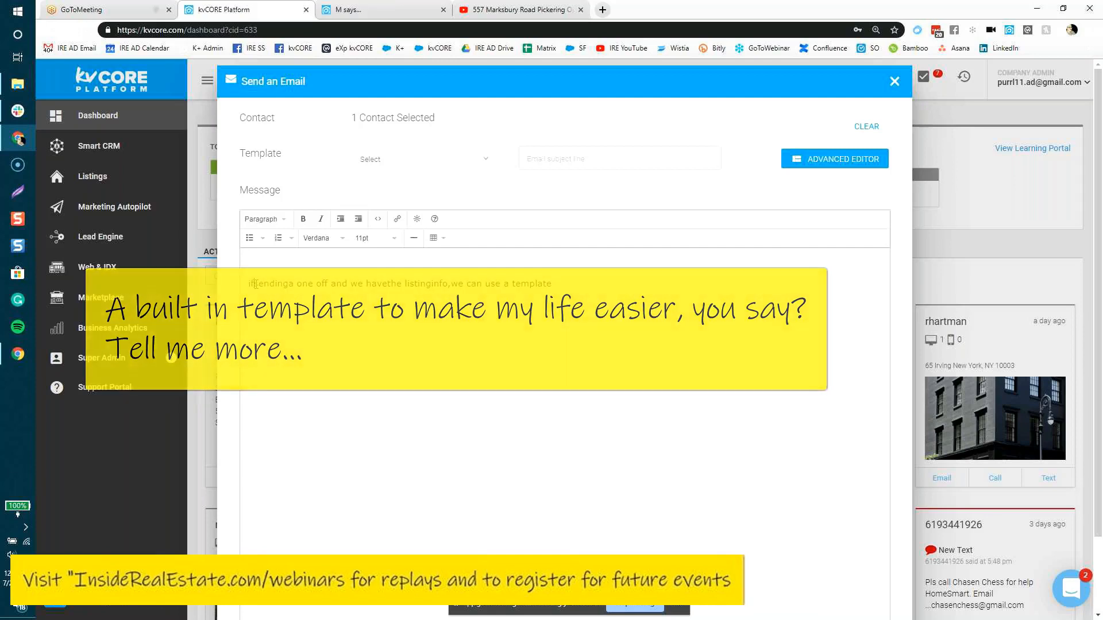
Insert the missing spaces in the message line so it reads "if sending a one off and we have the listing info"
{"action": "key", "text": "Right"}
{"action": "key", "text": "Right"}
{"action": "key", "text": "Right"}
{"action": "key", "text": "Right"}
{"action": "key", "text": "Right"}
{"action": "key", "text": "Right"}
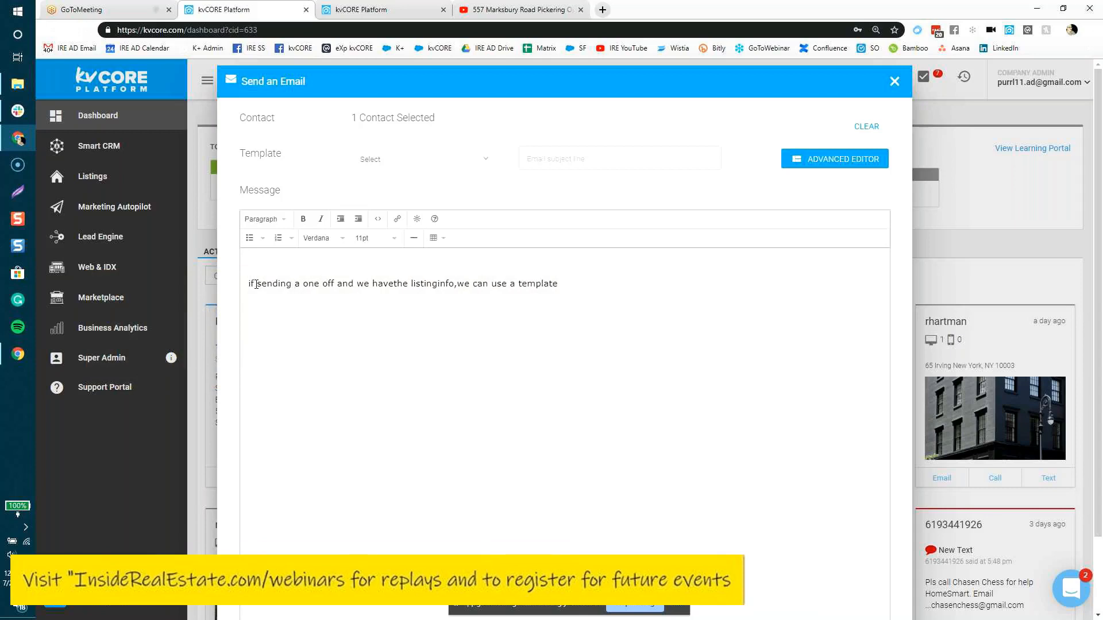
{"action": "left_click", "coordinate": [439, 284]}
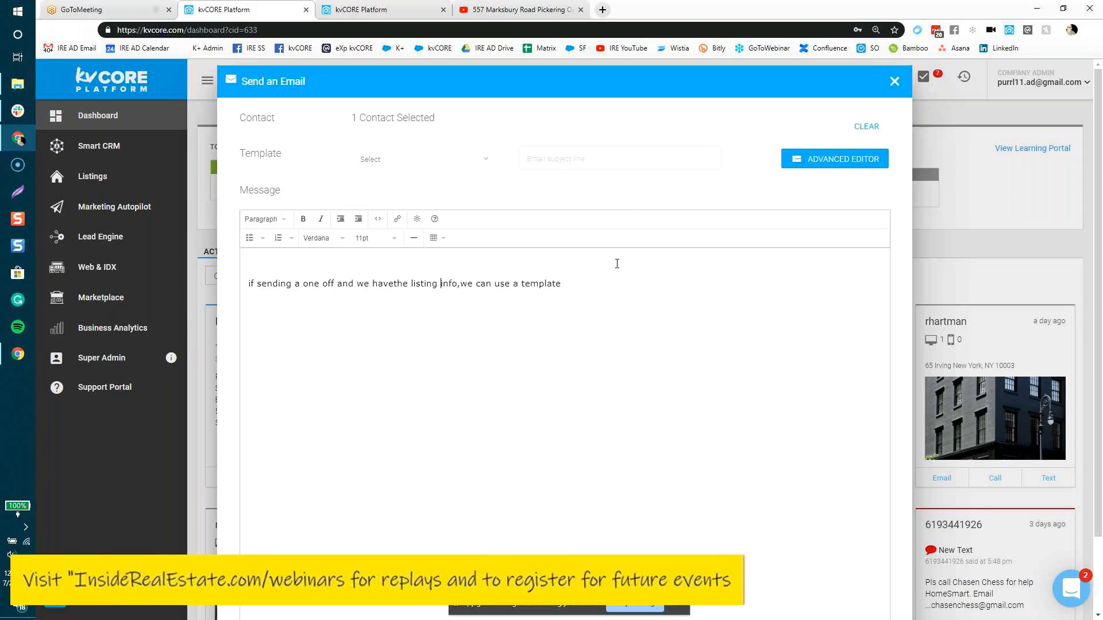
{"action": "left_click", "coordinate": [596, 289]}
{"action": "key", "text": "Return"}
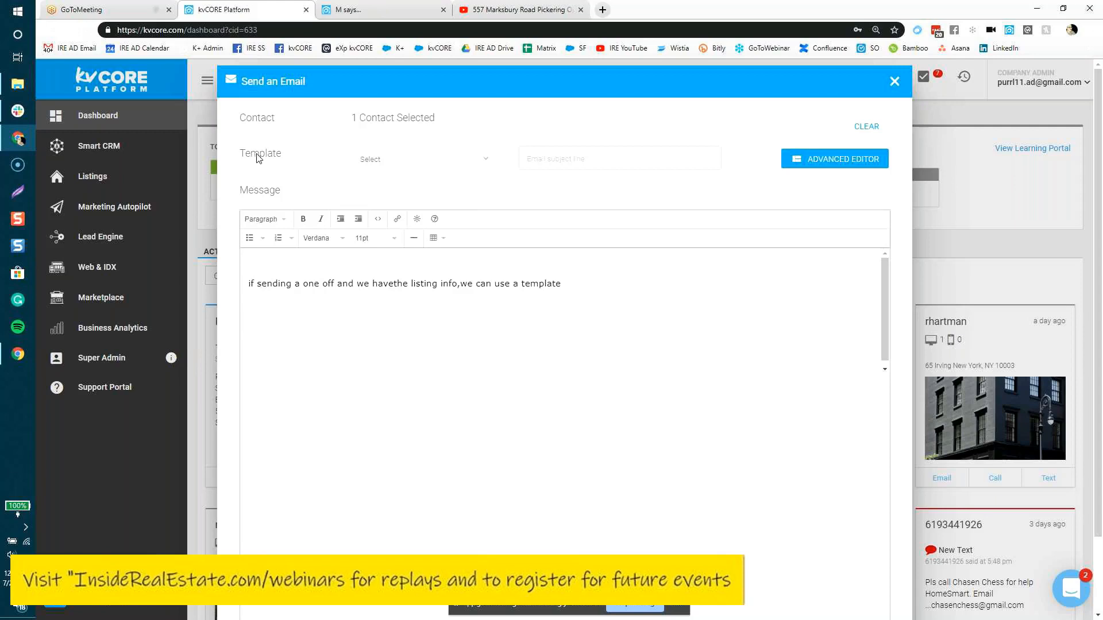
{"action": "left_click", "coordinate": [393, 282]}
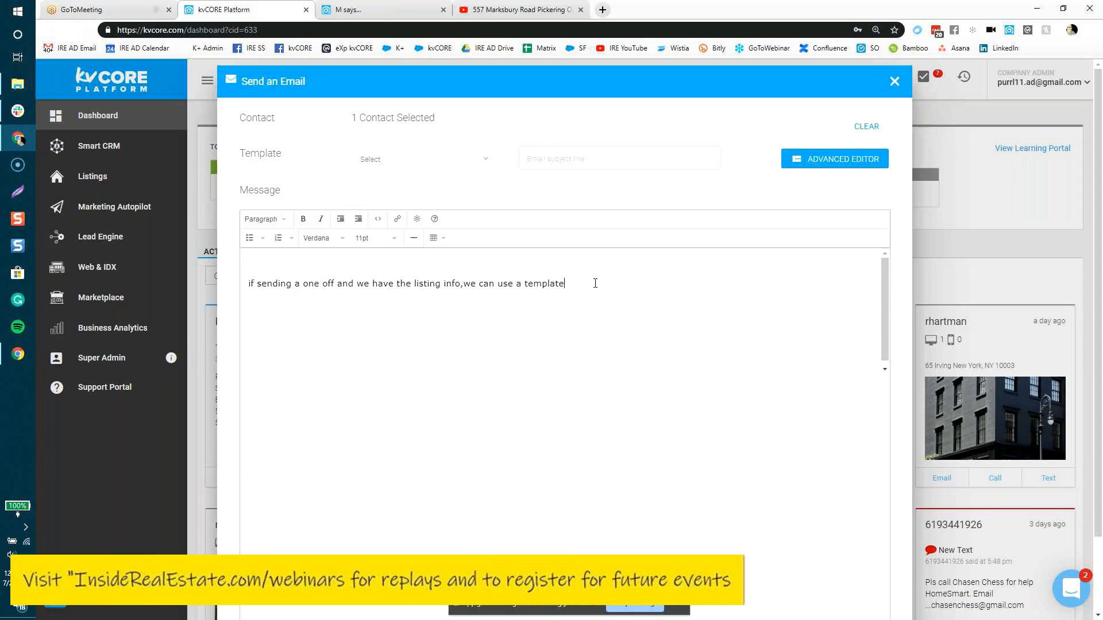
Replace the message with "ohhh so if you start in basic, and move to editor, the changes will not flow with you. be aware."
{"action": "left_click_drag", "start_coordinate": [595, 283], "coordinate": [249, 283]}
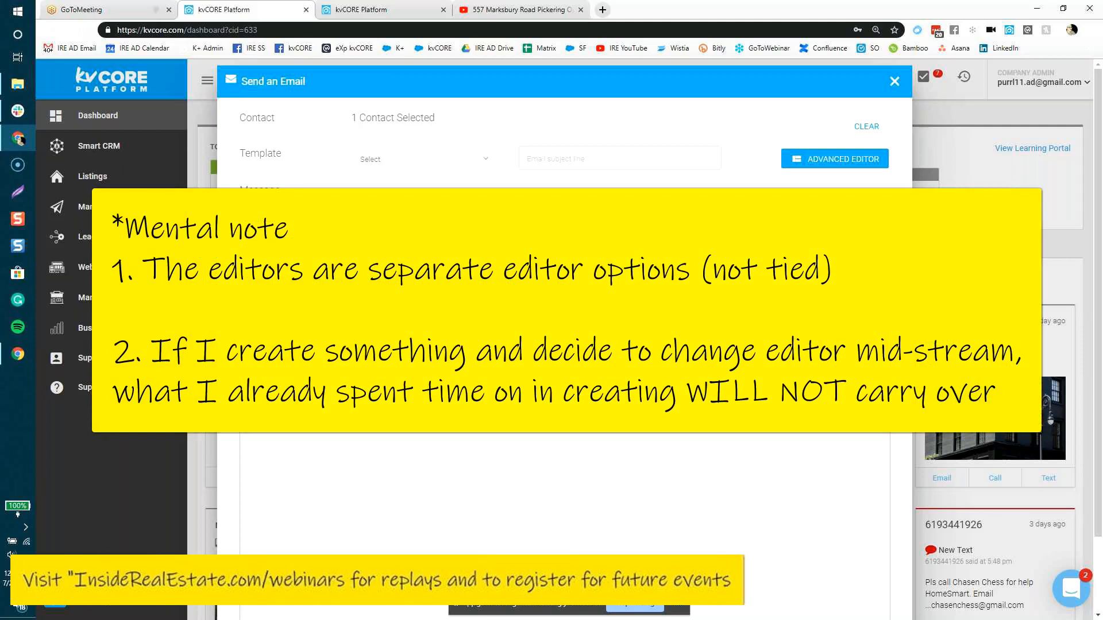
{"action": "type", "text": "ohhh so"}
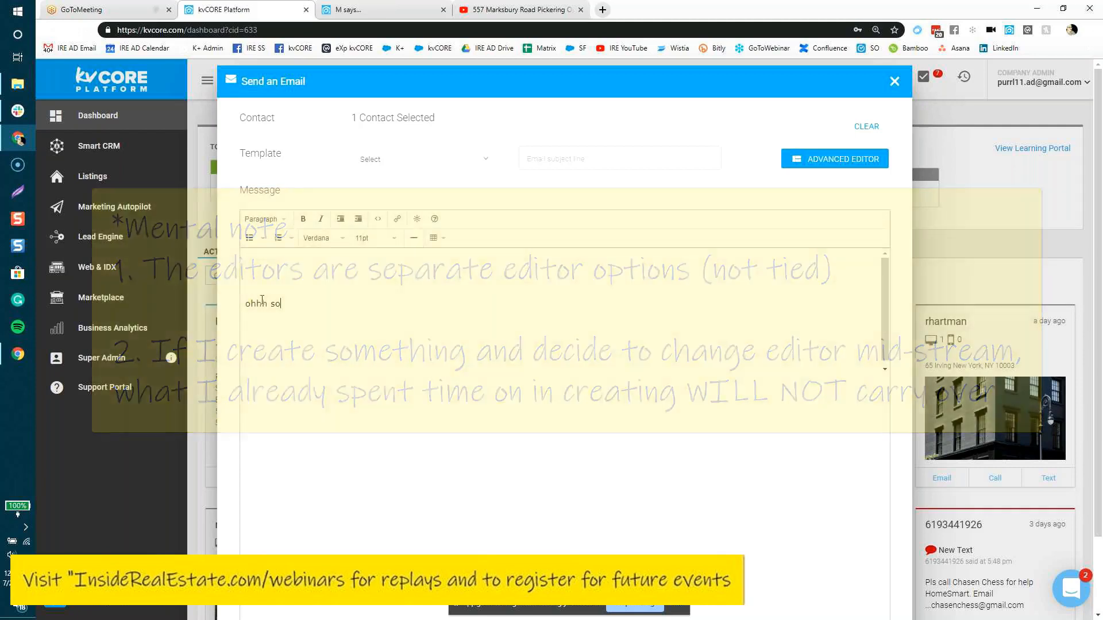
{"action": "type", "text": " if you start"}
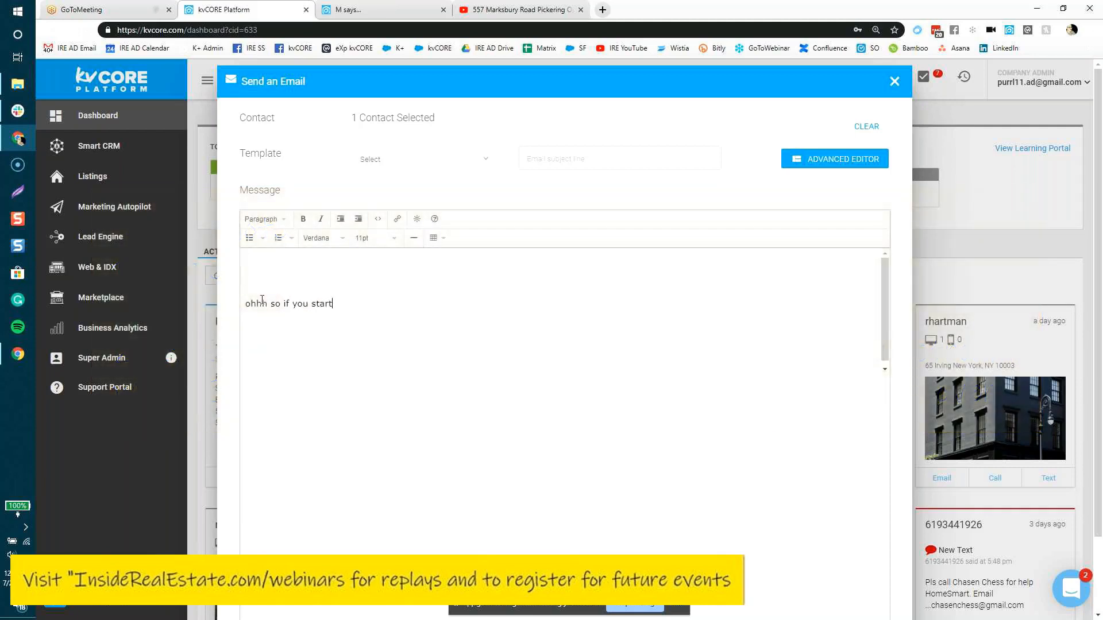
{"action": "type", "text": " in basic, and move to editor, the change"}
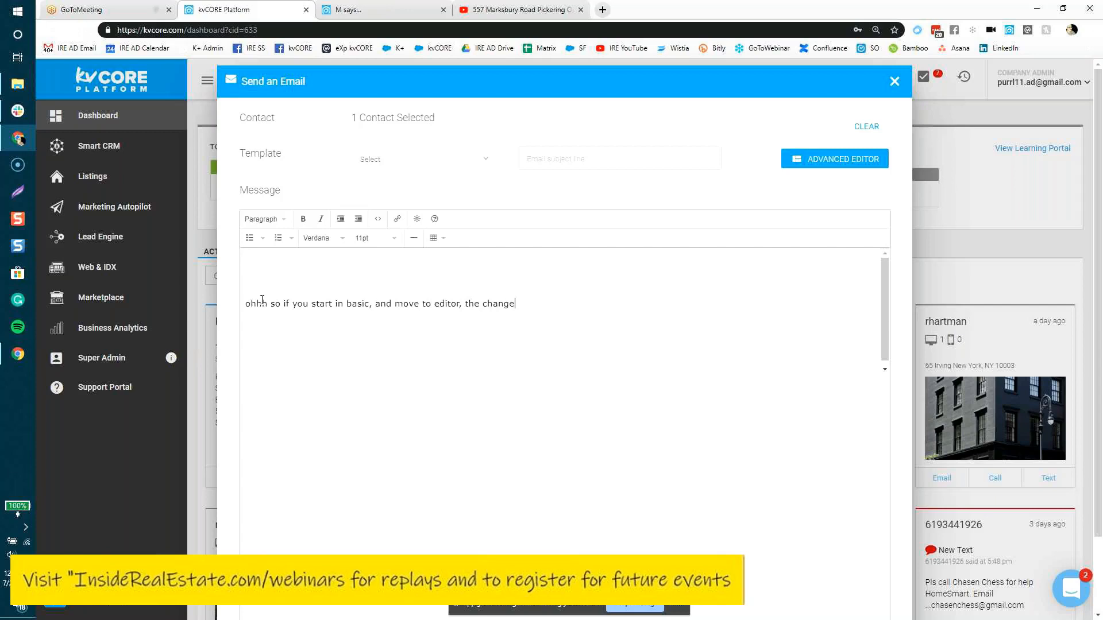
{"action": "type", "text": "s will not flow"}
{"action": "type", "text": " with you."}
{"action": "type", "text": "  be awar"}
{"action": "key", "text": "BackSpace"}
{"action": "type", "text": "re."}
Switch the email to the advanced editor, discarding the basic draft, and load the New Listing template
{"action": "left_click", "coordinate": [834, 161]}
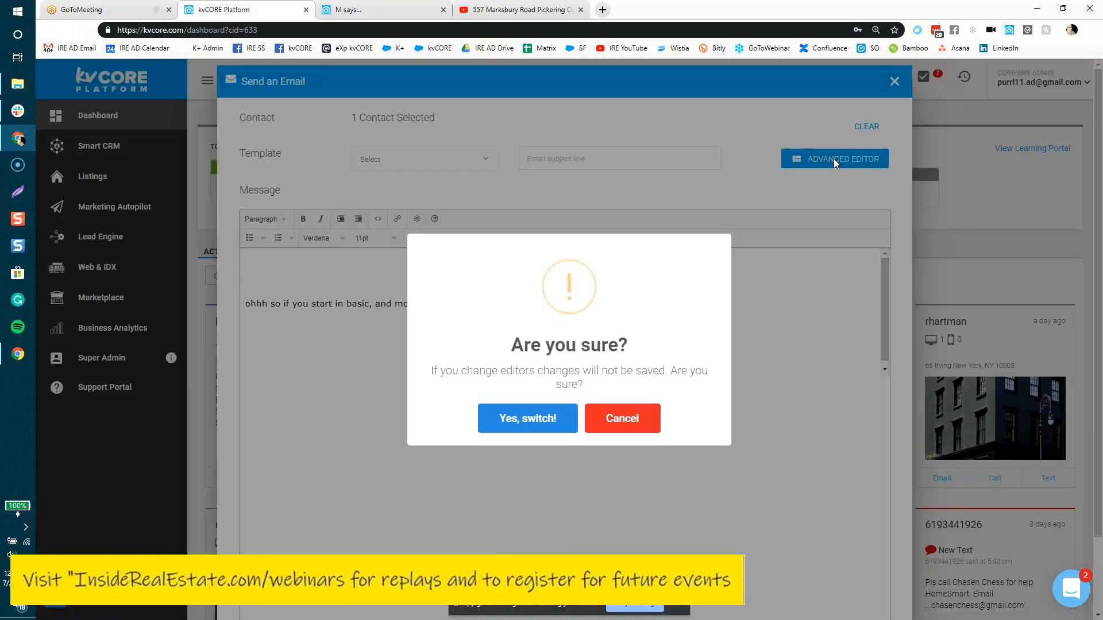
{"action": "left_click", "coordinate": [542, 418]}
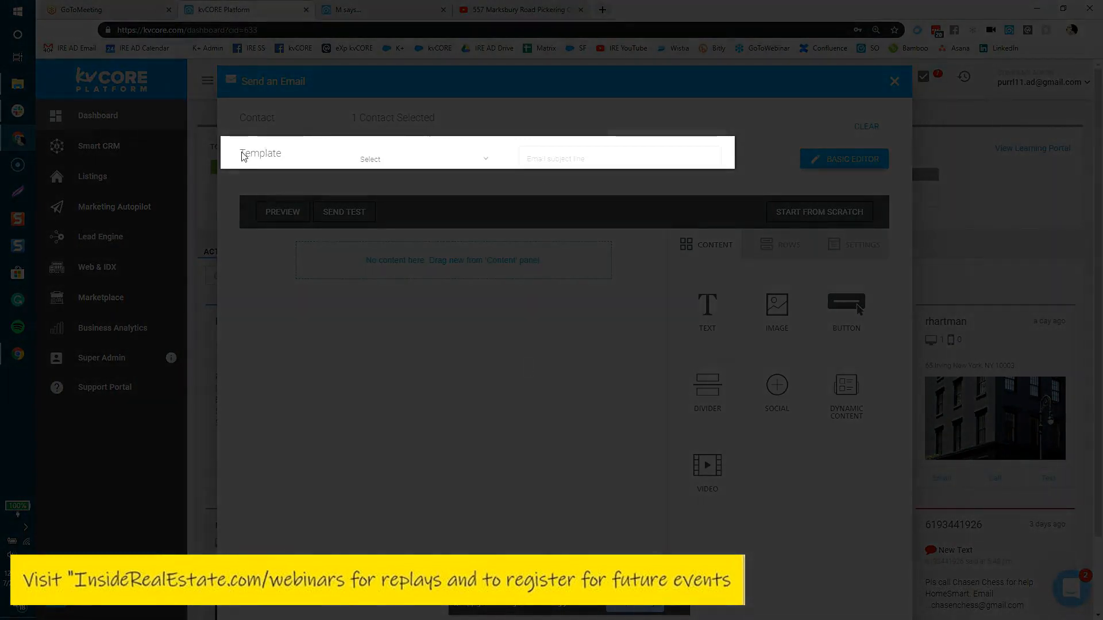
{"action": "left_click_drag", "start_coordinate": [241, 154], "coordinate": [286, 160]}
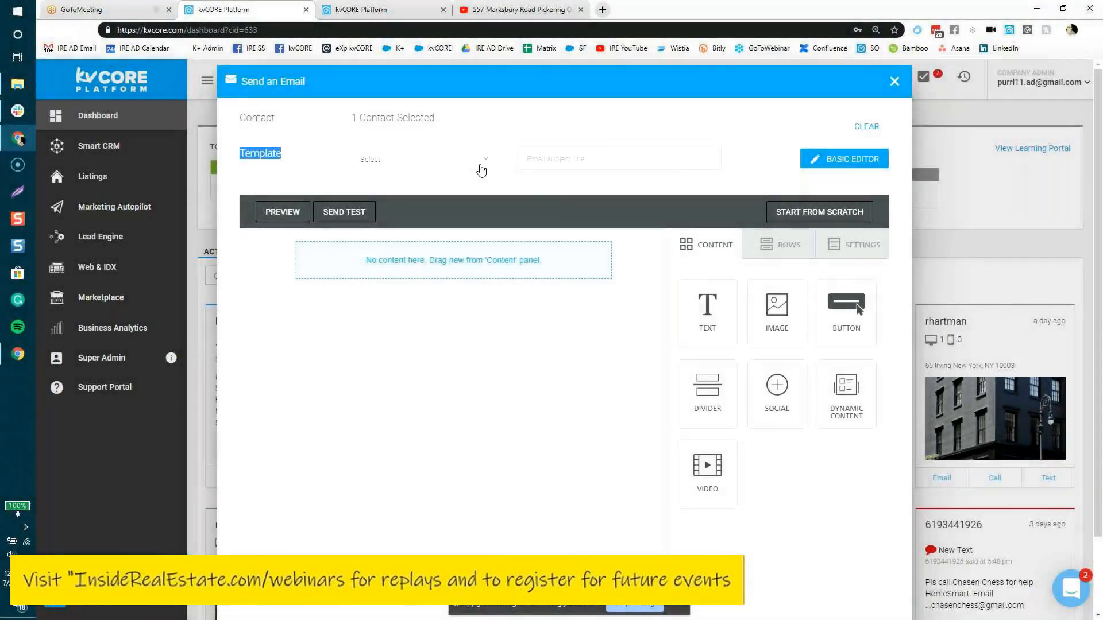
{"action": "left_click", "coordinate": [482, 166]}
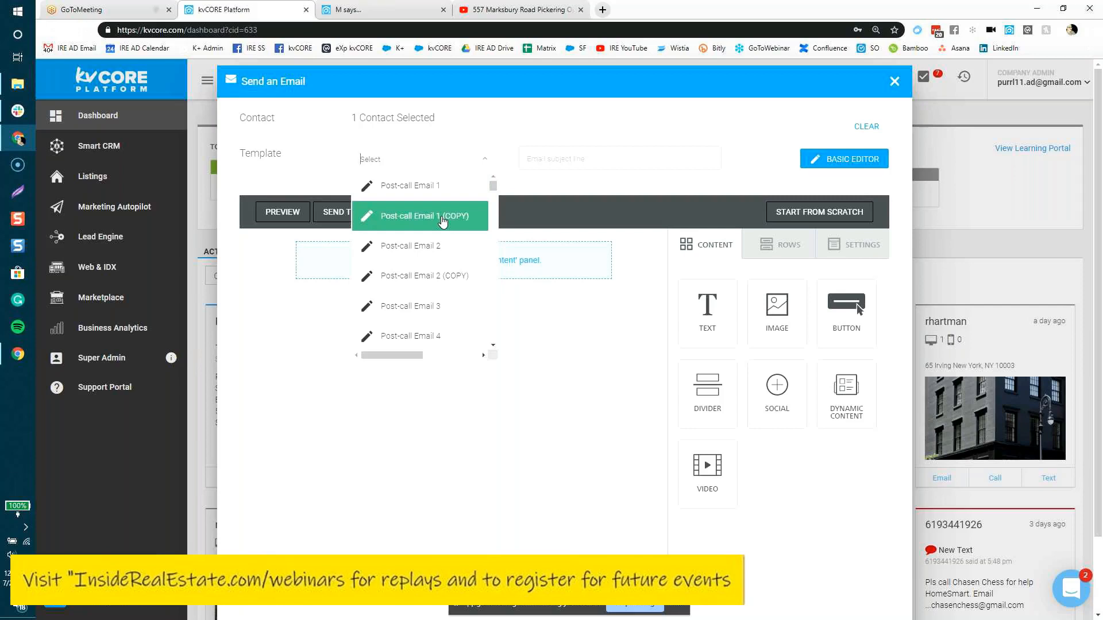
{"action": "scroll", "coordinate": [442, 221], "scroll_direction": "down", "scroll_amount": 1}
{"action": "scroll", "coordinate": [443, 221], "scroll_direction": "down", "scroll_amount": 2}
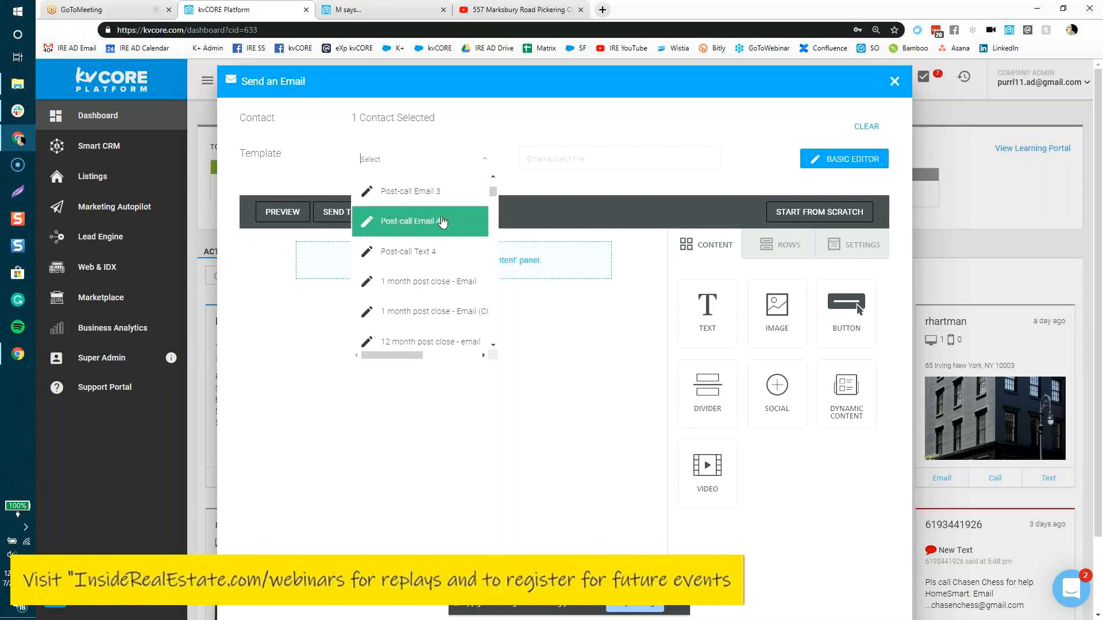
{"action": "scroll", "coordinate": [442, 221], "scroll_direction": "down", "scroll_amount": 3}
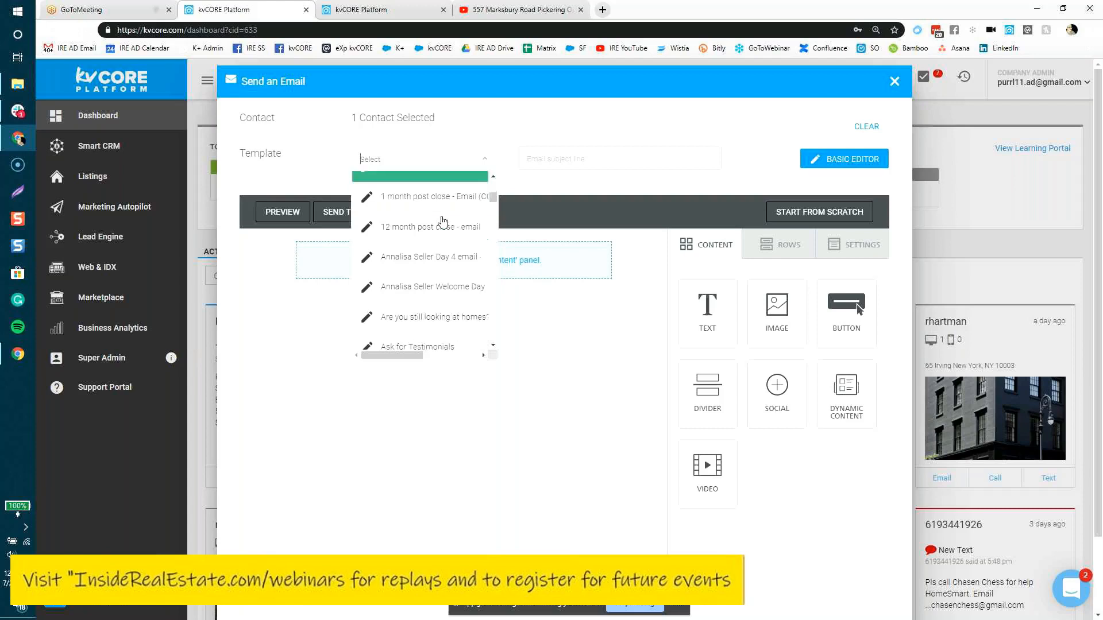
{"action": "scroll", "coordinate": [442, 221], "scroll_direction": "down", "scroll_amount": 1}
{"action": "scroll", "coordinate": [442, 221], "scroll_direction": "down", "scroll_amount": 4}
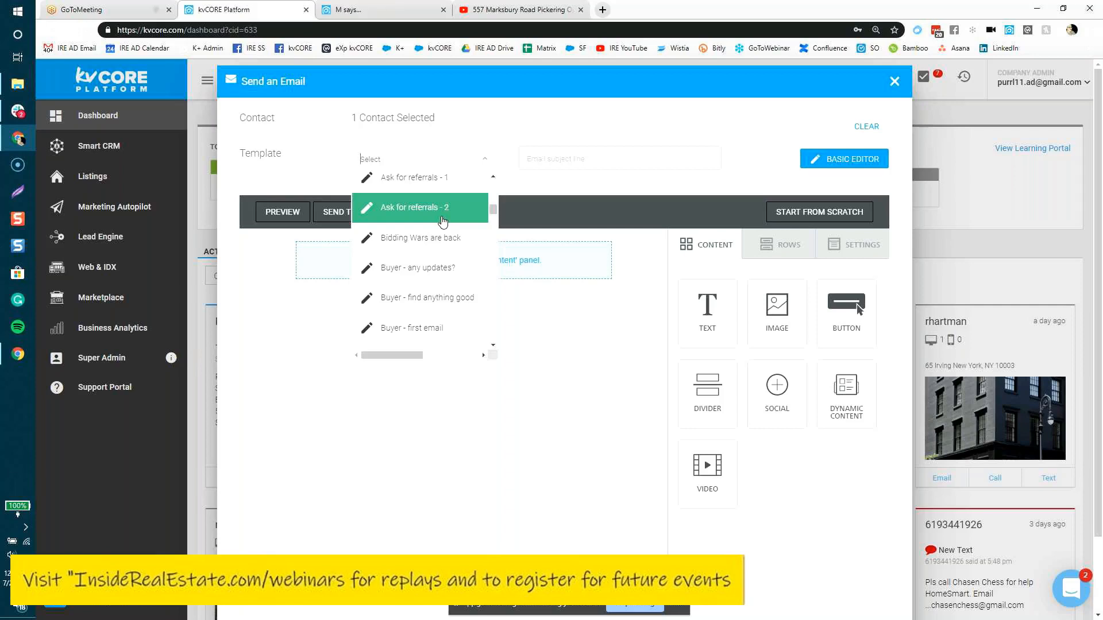
{"action": "scroll", "coordinate": [442, 220], "scroll_direction": "down", "scroll_amount": 2}
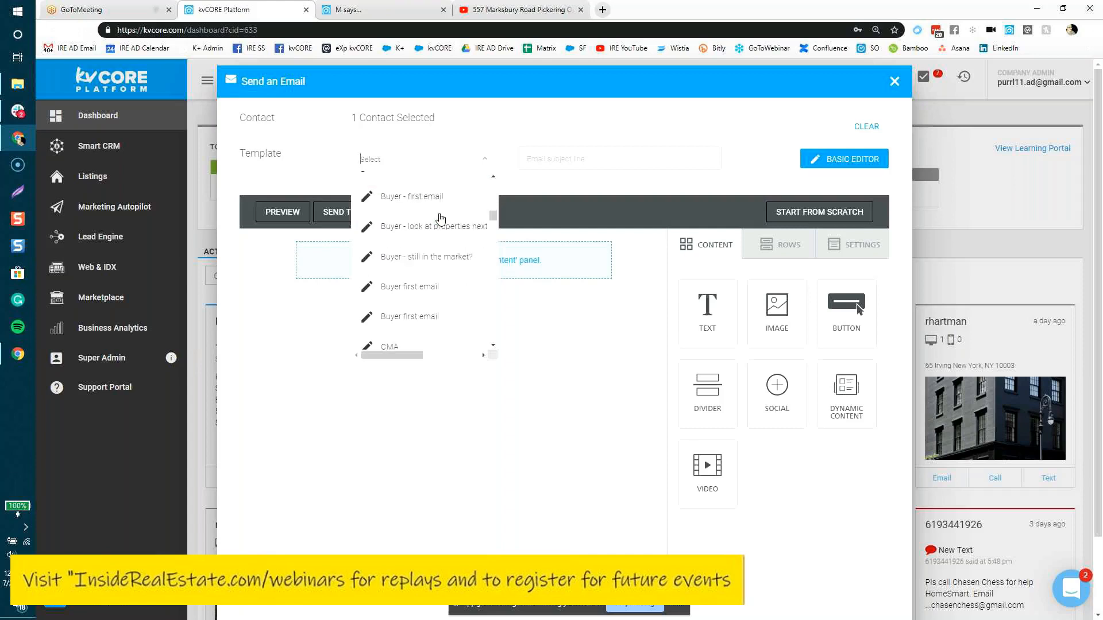
{"action": "scroll", "coordinate": [441, 219], "scroll_direction": "down", "scroll_amount": 6}
{"action": "scroll", "coordinate": [441, 219], "scroll_direction": "down", "scroll_amount": 6}
{"action": "scroll", "coordinate": [441, 219], "scroll_direction": "down", "scroll_amount": 3}
{"action": "scroll", "coordinate": [441, 218], "scroll_direction": "down", "scroll_amount": 1}
{"action": "scroll", "coordinate": [441, 217], "scroll_direction": "up", "scroll_amount": 1}
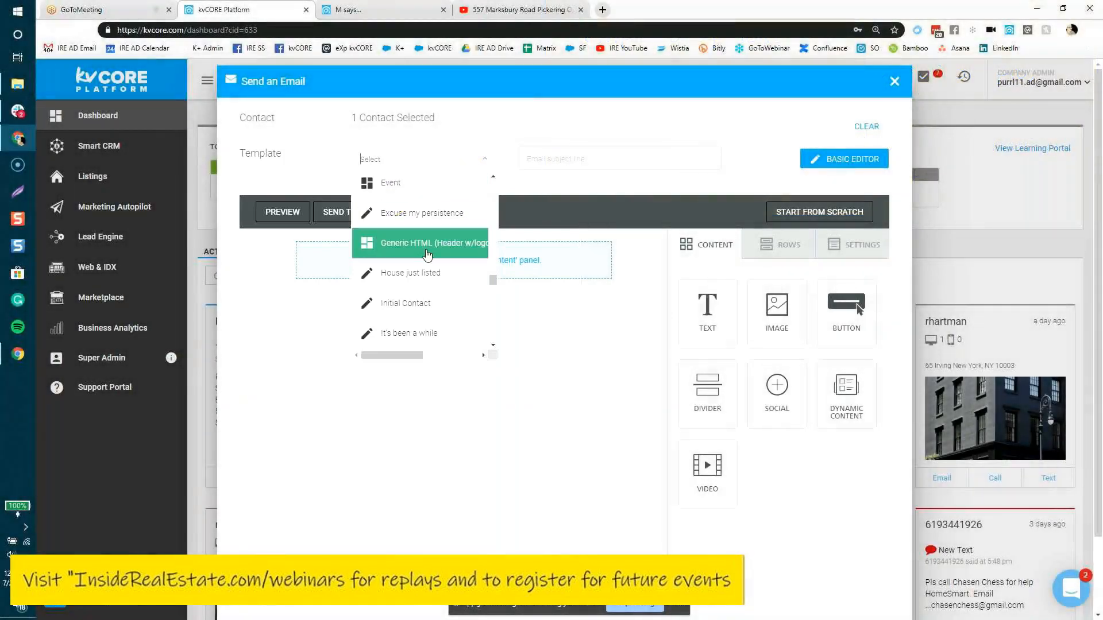
{"action": "scroll", "coordinate": [437, 258], "scroll_direction": "down", "scroll_amount": 2}
{"action": "scroll", "coordinate": [442, 263], "scroll_direction": "down", "scroll_amount": 3}
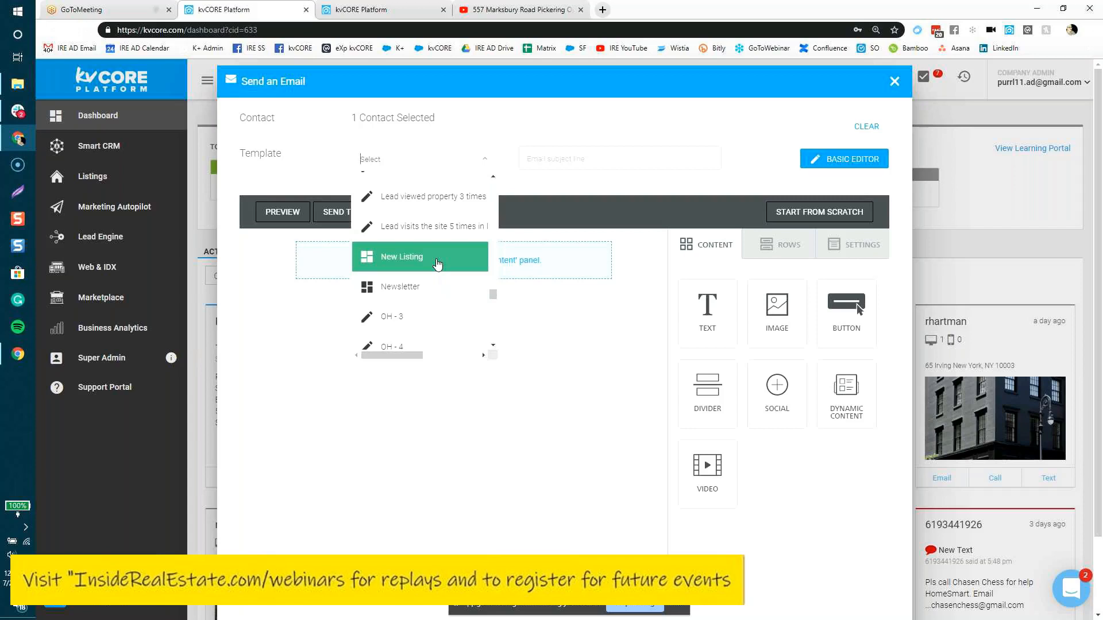
{"action": "left_click", "coordinate": [437, 264]}
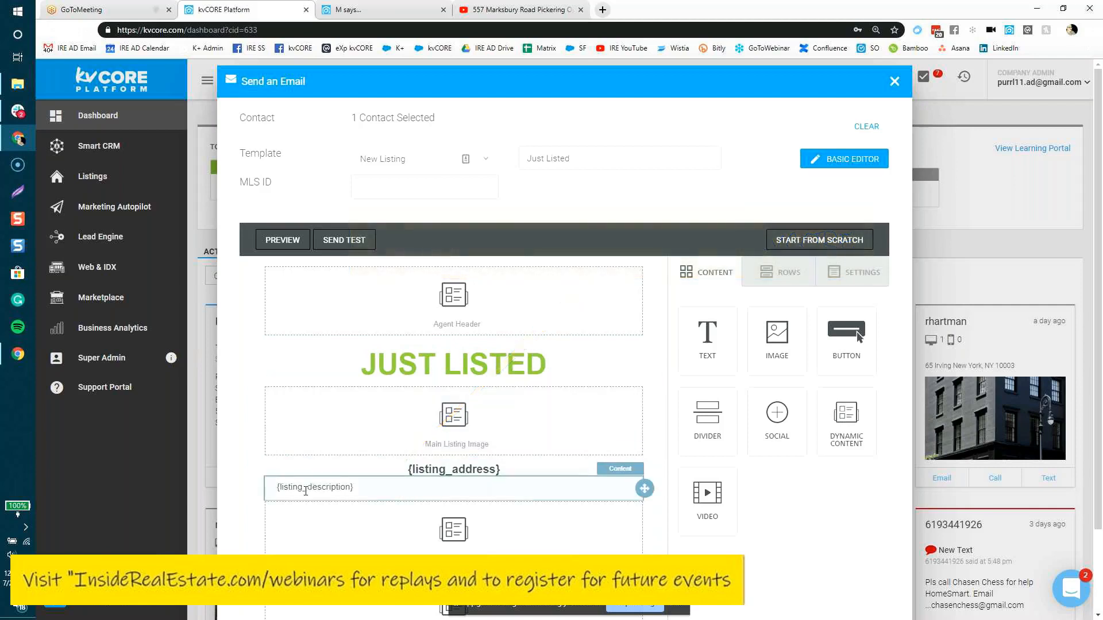
{"action": "scroll", "coordinate": [251, 510], "scroll_direction": "down", "scroll_amount": 2}
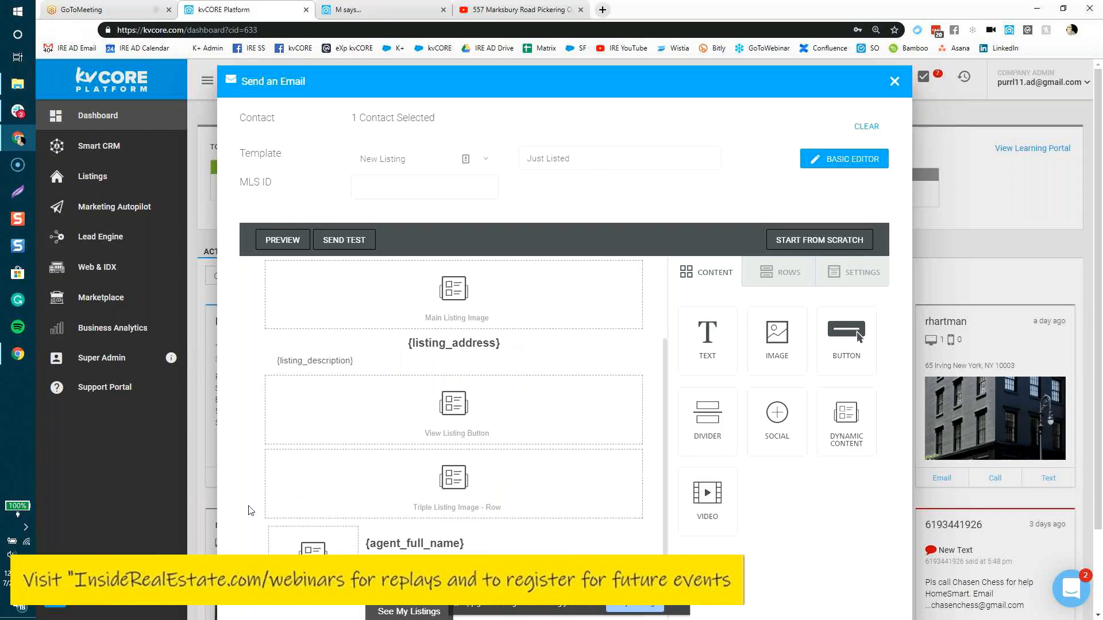
{"action": "scroll", "coordinate": [251, 510], "scroll_direction": "down", "scroll_amount": 1}
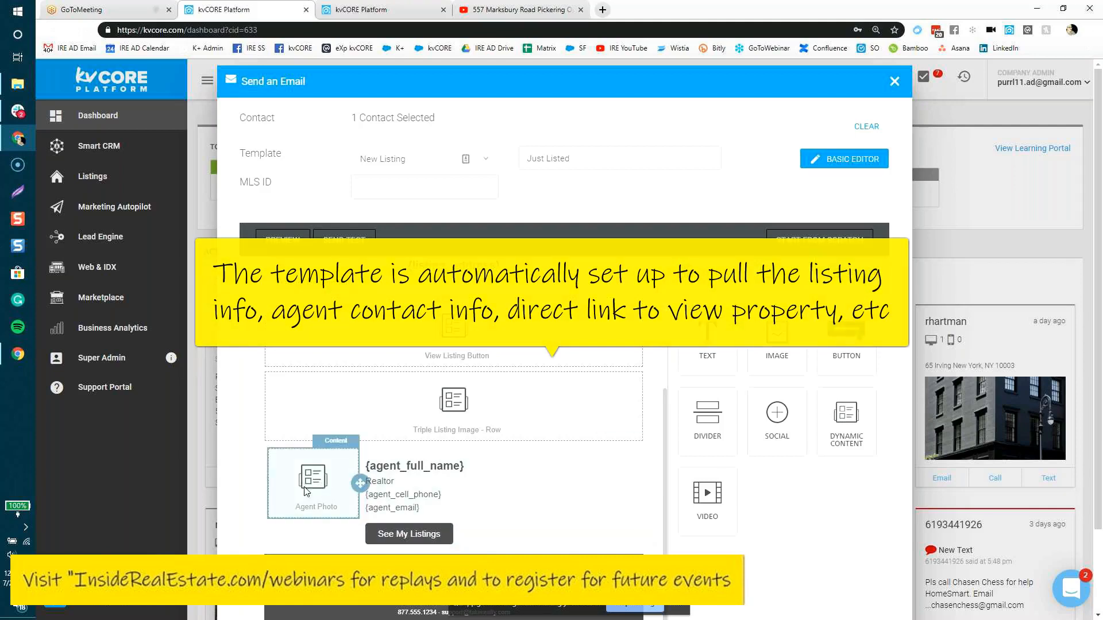
{"action": "scroll", "coordinate": [253, 480], "scroll_direction": "up", "scroll_amount": 2}
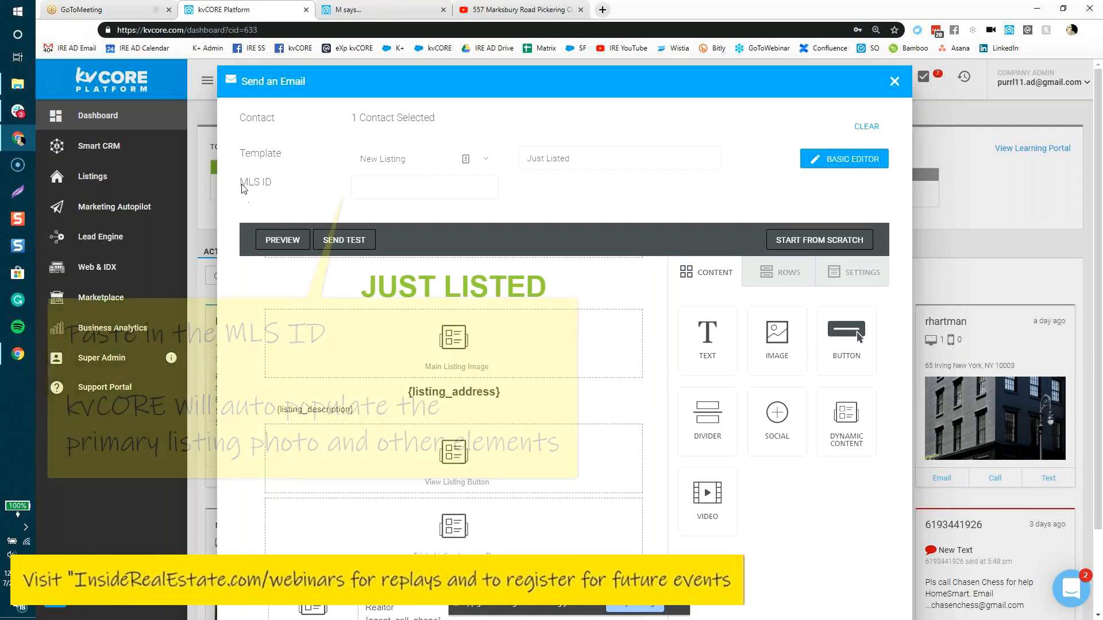
{"action": "left_click_drag", "start_coordinate": [240, 182], "coordinate": [280, 183]}
{"action": "left_click", "coordinate": [365, 191]}
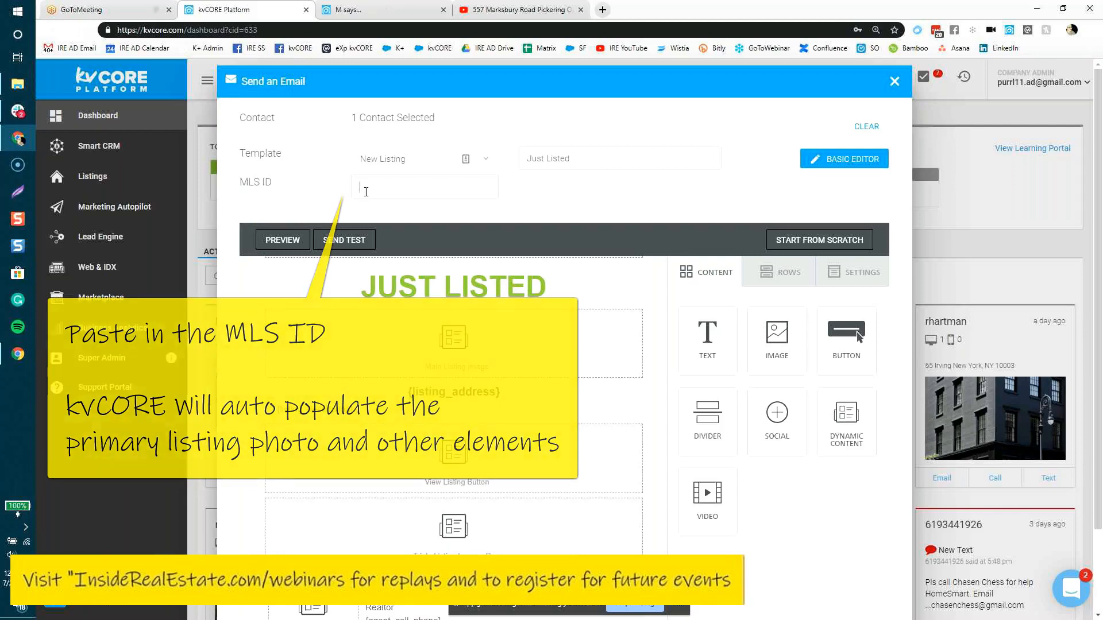
{"action": "type", "text": "enter mls id #"}
{"action": "key", "text": "BackSpace"}
{"action": "key", "text": "BackSpace"}
{"action": "key", "text": "BackSpace"}
{"action": "key", "text": "BackSpace"}
{"action": "key", "text": "BackSpace"}
{"action": "key", "text": "BackSpace"}
{"action": "key", "text": "BackSpace"}
{"action": "key", "text": "BackSpace"}
{"action": "key", "text": "BackSpace"}
{"action": "key", "text": "BackSpace"}
{"action": "key", "text": "BackSpace"}
{"action": "key", "text": "BackSpace"}
{"action": "key", "text": "BackSpace"}
{"action": "key", "text": "BackSpace"}
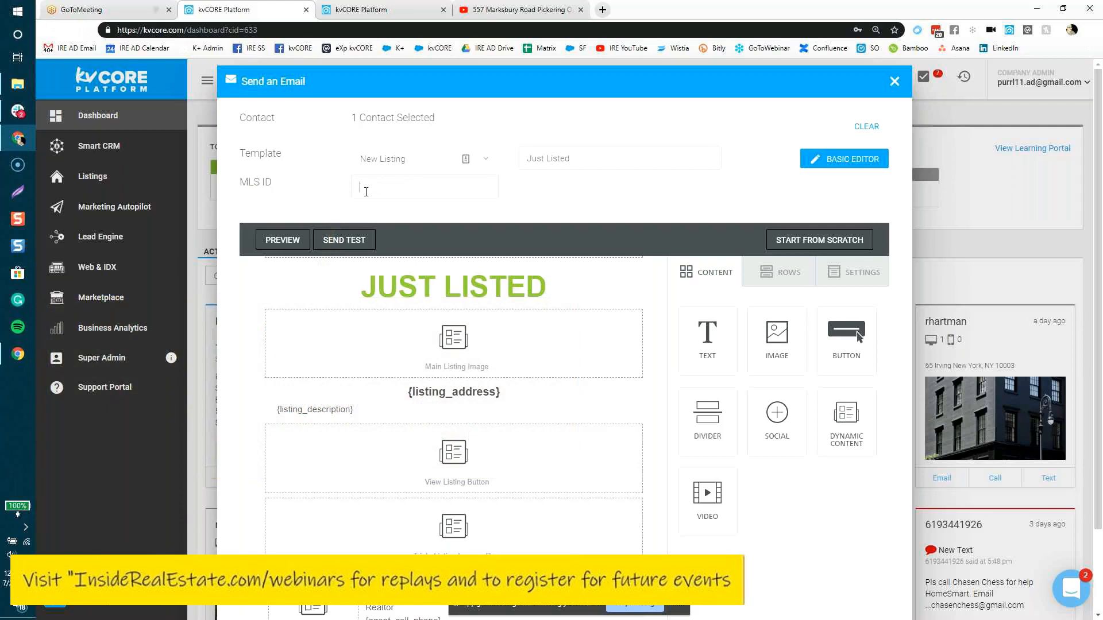
Set the MLS ID of the New Listing email to 5002231
{"action": "type", "text": "5002231"}
{"action": "left_click", "coordinate": [524, 196]}
{"action": "left_click", "coordinate": [407, 187]}
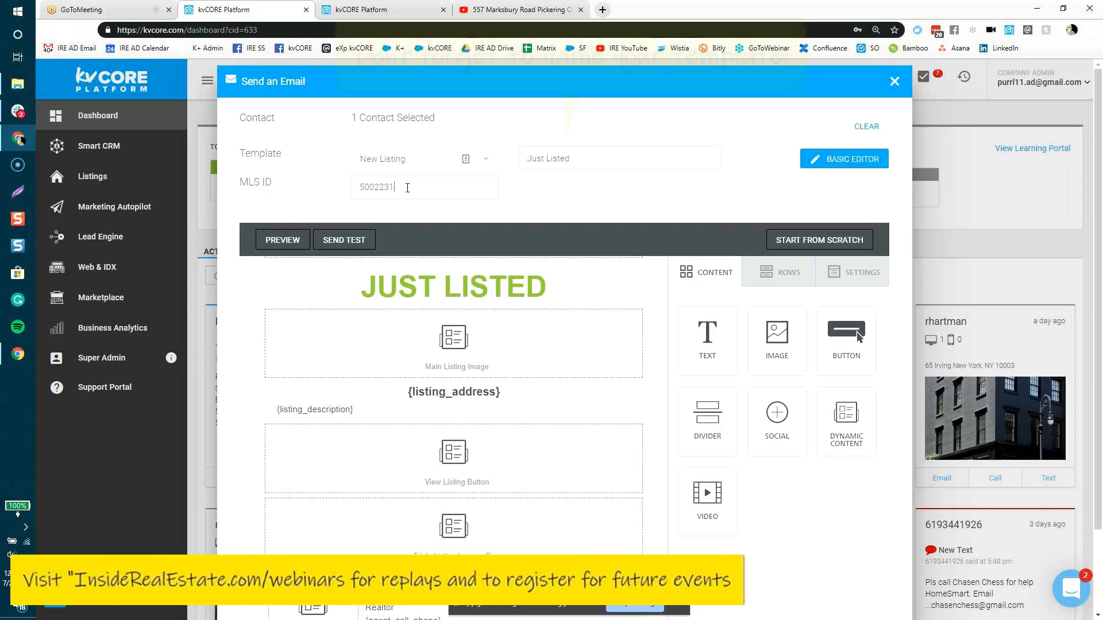
{"action": "double_click", "coordinate": [408, 188]}
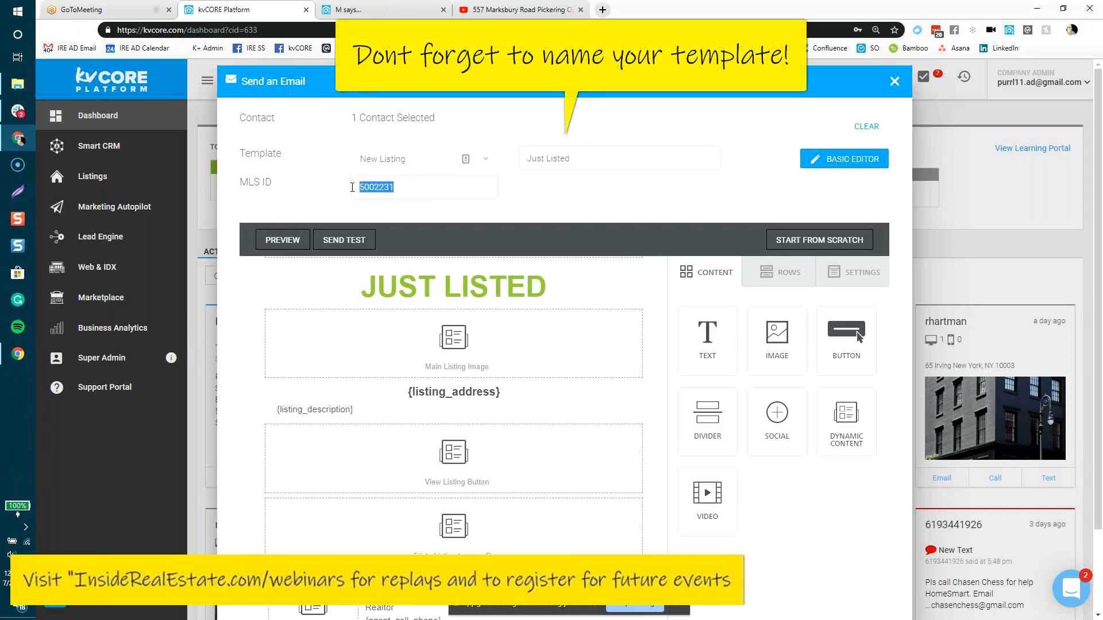
Select the View Listing Button block in the template to show its content properties
{"action": "scroll", "coordinate": [687, 283], "scroll_direction": "down", "scroll_amount": 2}
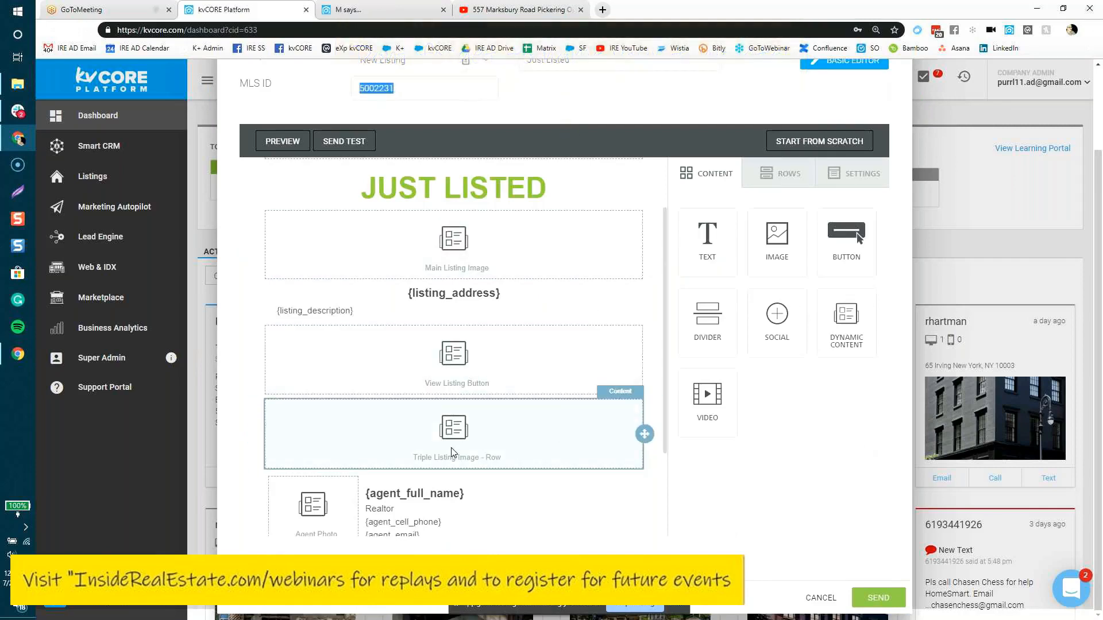
{"action": "scroll", "coordinate": [452, 452], "scroll_direction": "up", "scroll_amount": 5}
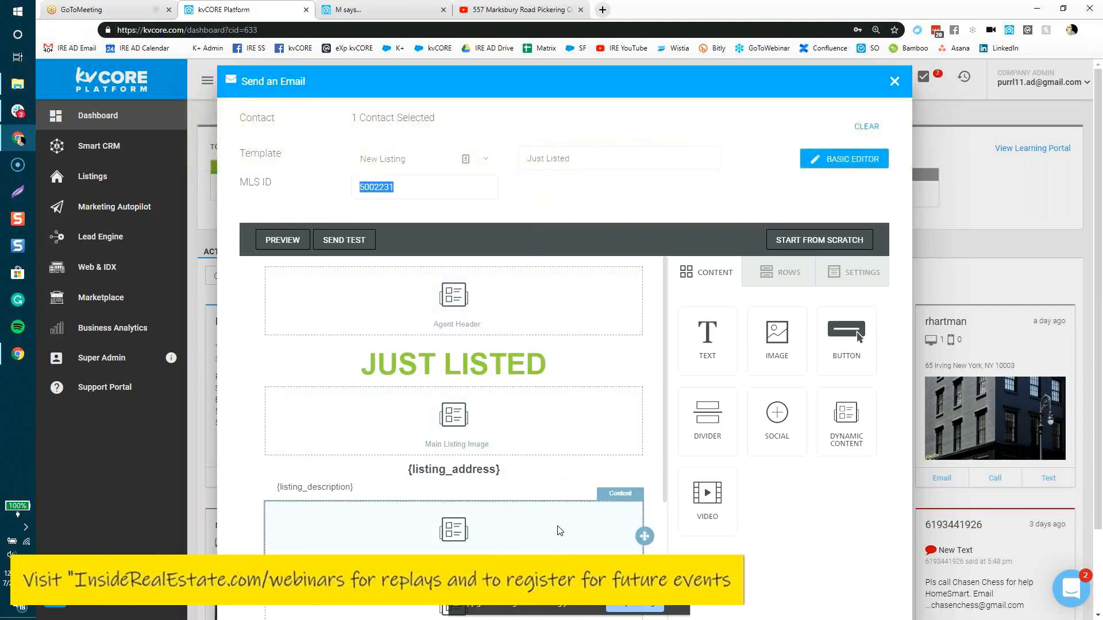
{"action": "scroll", "coordinate": [560, 530], "scroll_direction": "down", "scroll_amount": 2}
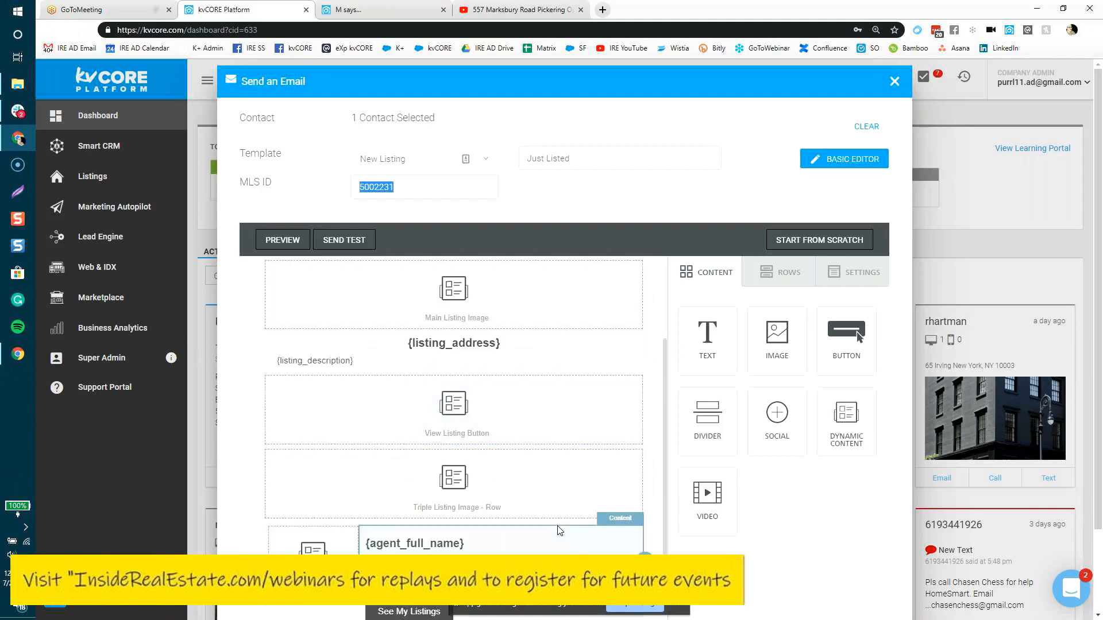
{"action": "scroll", "coordinate": [560, 530], "scroll_direction": "up", "scroll_amount": 2}
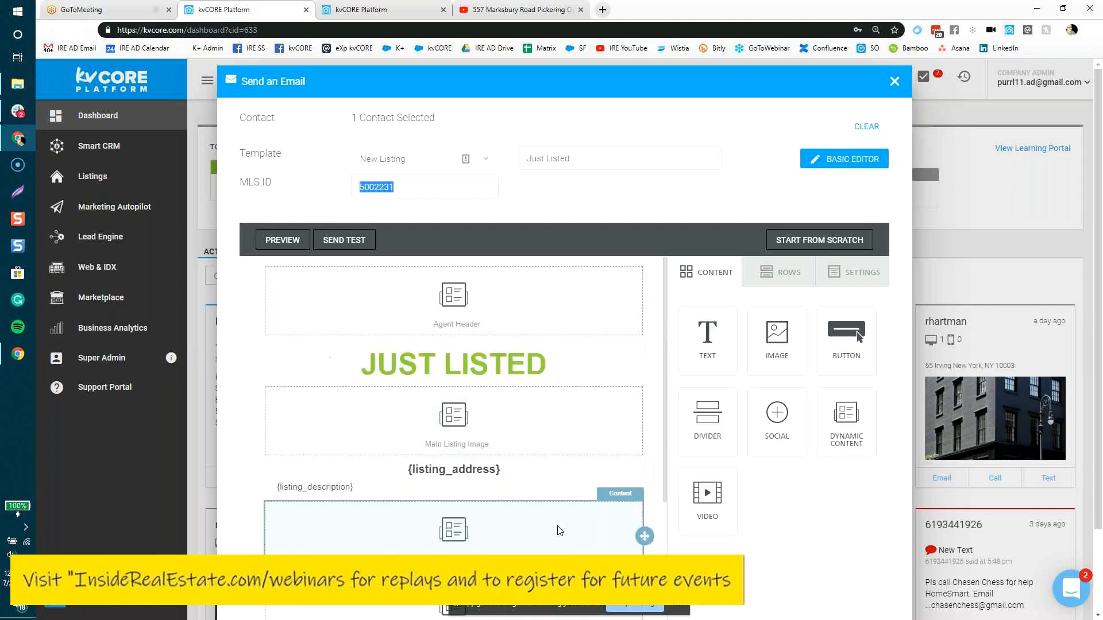
{"action": "left_click", "coordinate": [560, 530]}
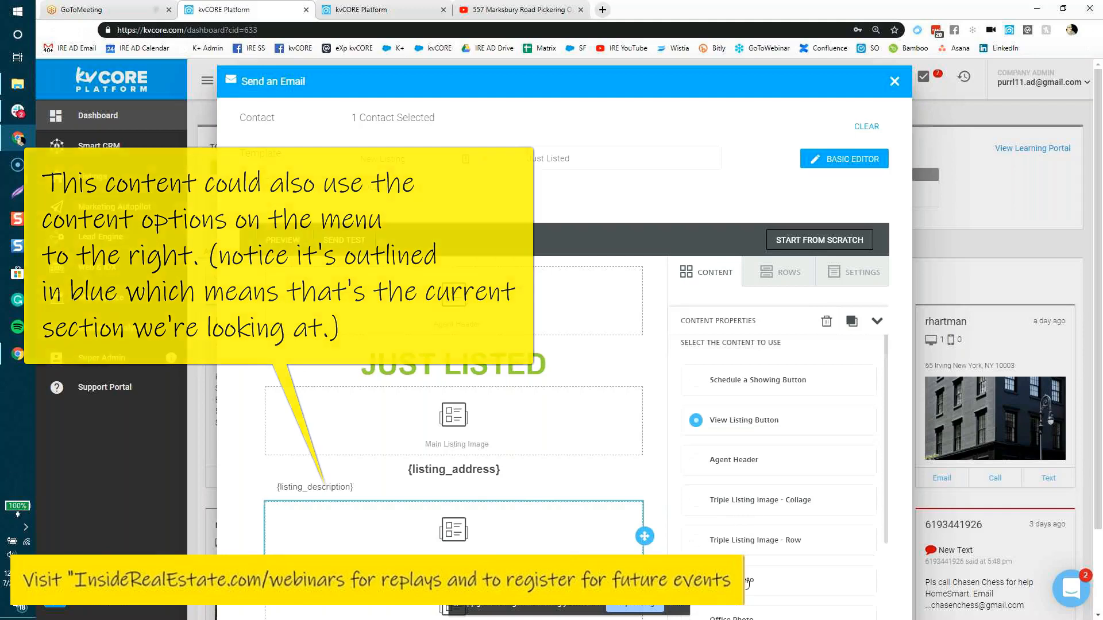
Look through the New Listing template's content blocks, from the agent header down to the agent details and footer
{"action": "scroll", "coordinate": [764, 544], "scroll_direction": "down", "scroll_amount": 3}
{"action": "scroll", "coordinate": [764, 545], "scroll_direction": "up", "scroll_amount": 3}
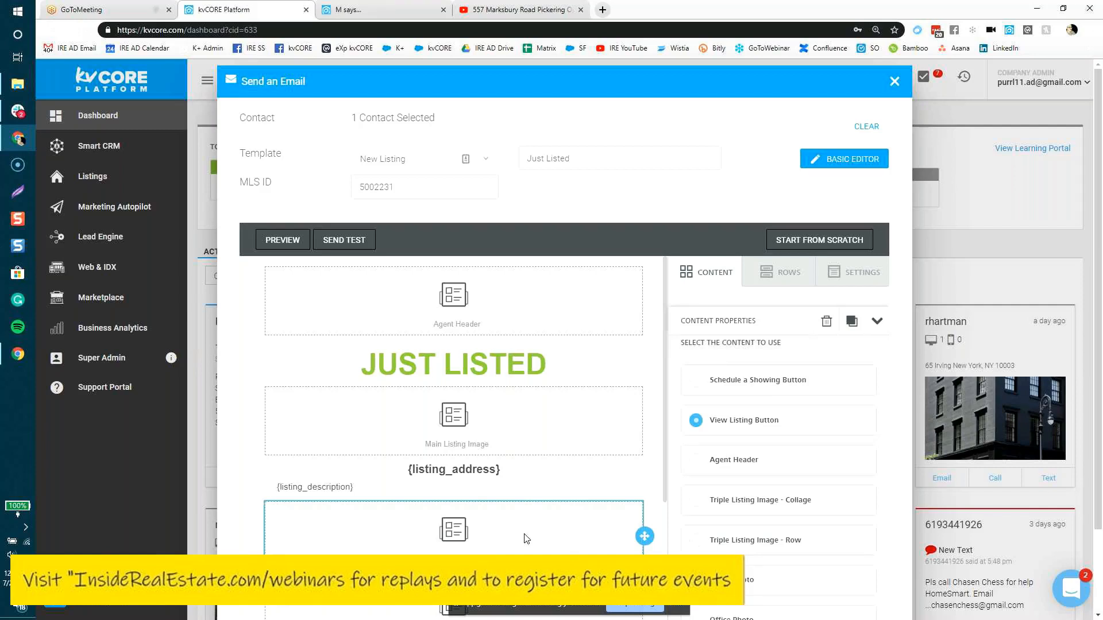
{"action": "scroll", "coordinate": [801, 509], "scroll_direction": "down", "scroll_amount": 3}
{"action": "scroll", "coordinate": [800, 510], "scroll_direction": "up", "scroll_amount": 3}
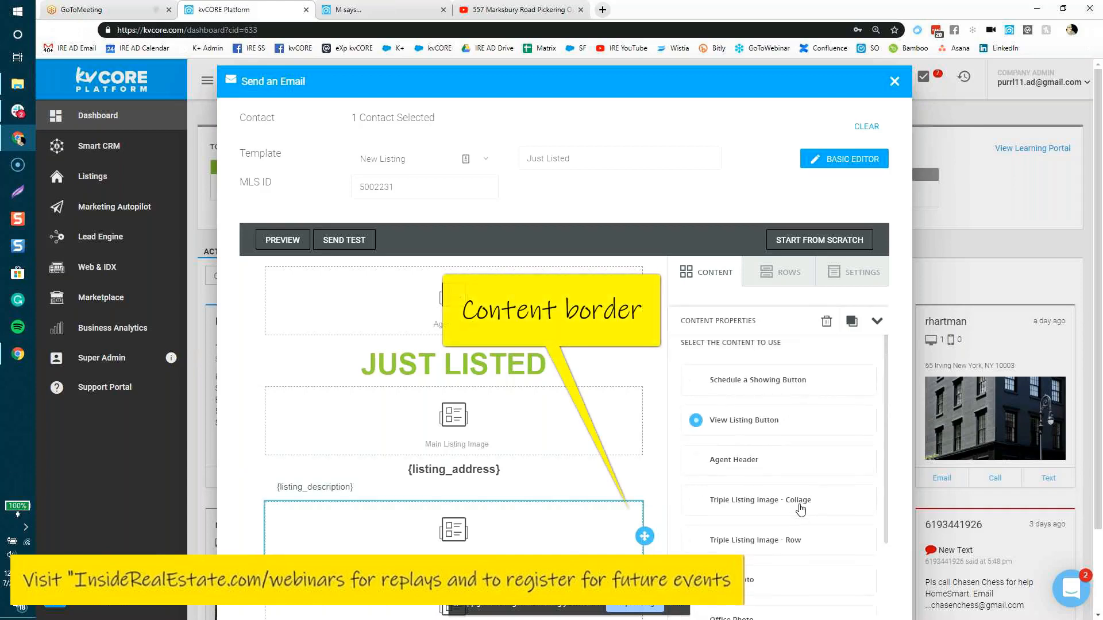
{"action": "scroll", "coordinate": [609, 514], "scroll_direction": "down", "scroll_amount": 2}
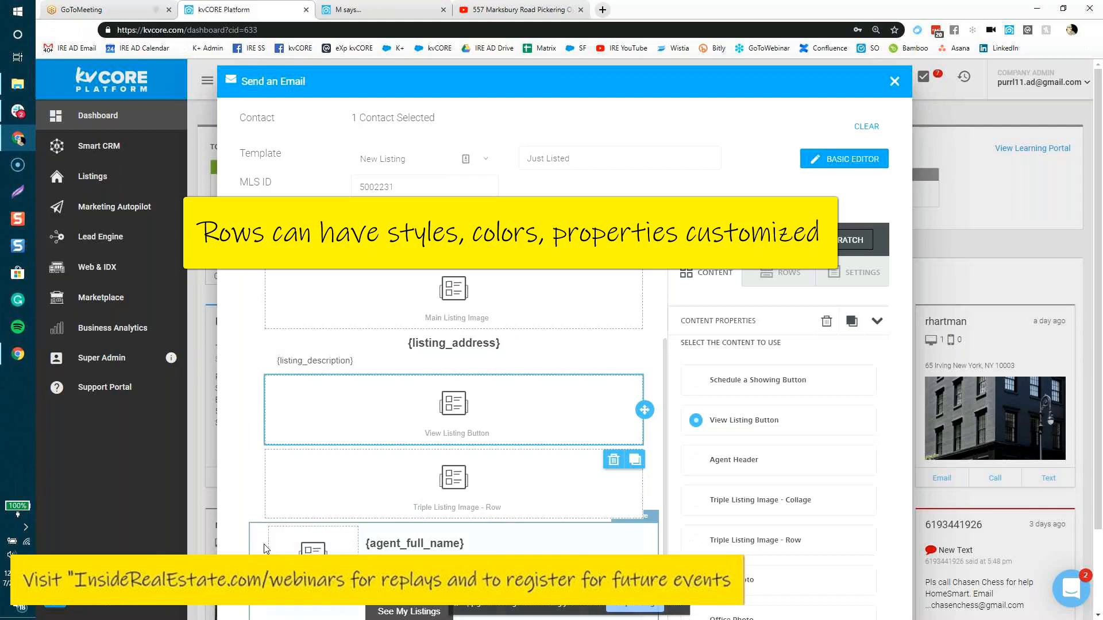
{"action": "scroll", "coordinate": [518, 485], "scroll_direction": "down", "scroll_amount": 1}
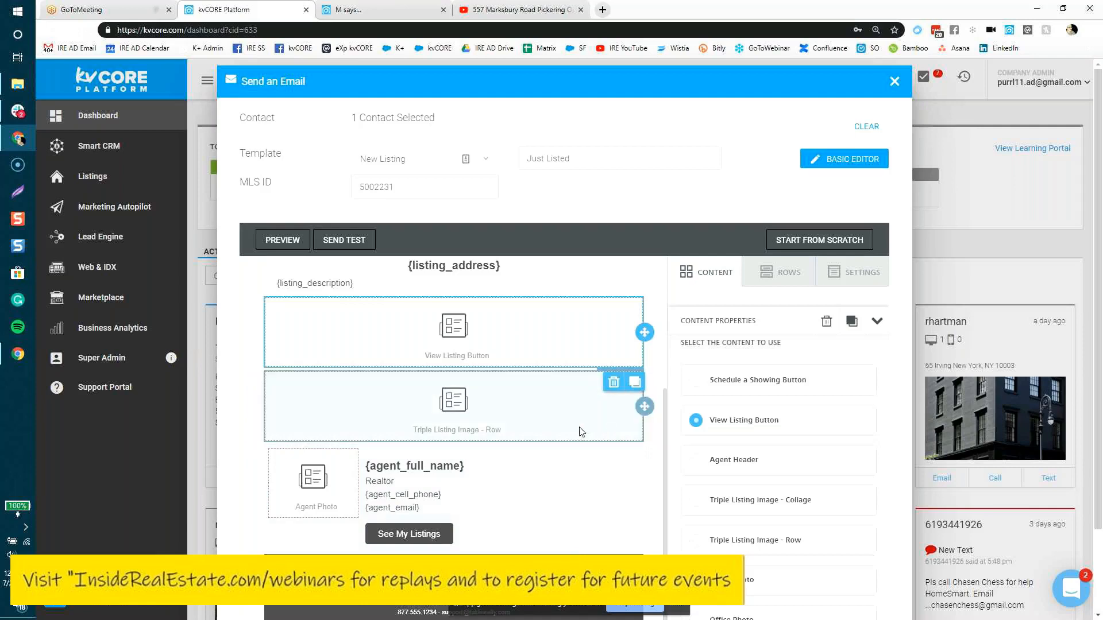
{"action": "scroll", "coordinate": [579, 432], "scroll_direction": "up", "scroll_amount": 2}
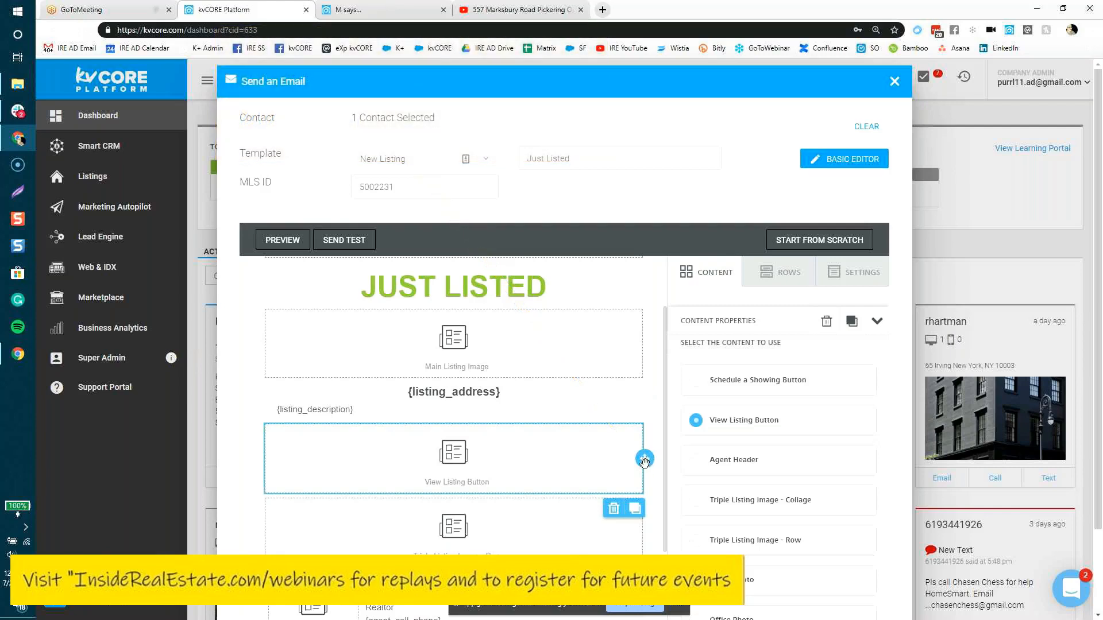
{"action": "scroll", "coordinate": [569, 517], "scroll_direction": "down", "scroll_amount": 2}
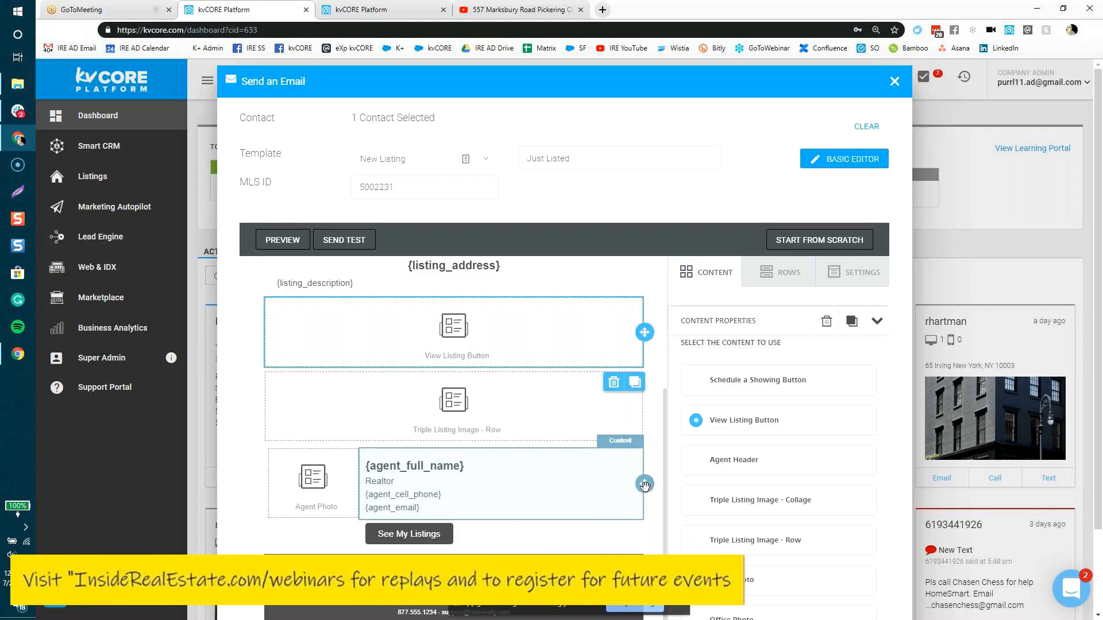
Select the agent details text block beside the agent photo to show its content properties
{"action": "left_click", "coordinate": [644, 484]}
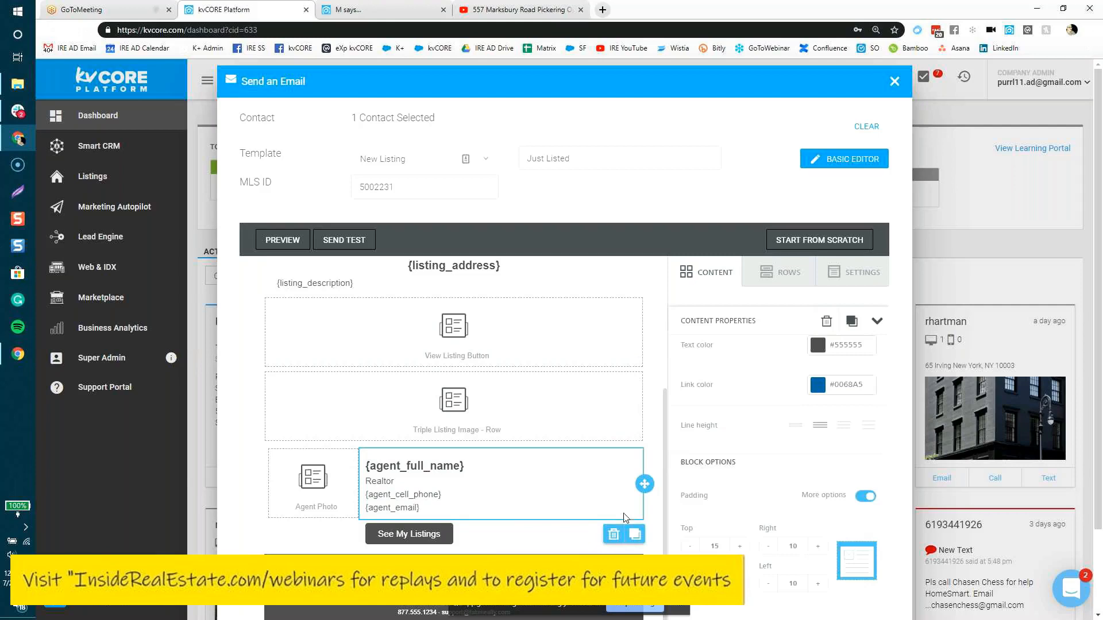
{"action": "scroll", "coordinate": [572, 474], "scroll_direction": "up", "scroll_amount": 2}
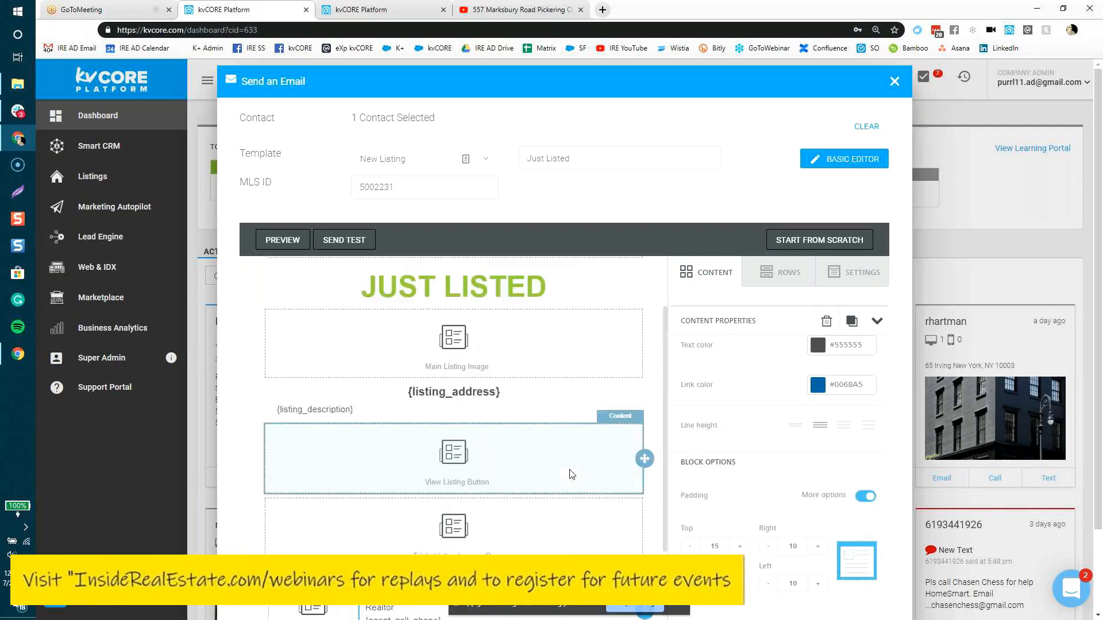
{"action": "scroll", "coordinate": [571, 474], "scroll_direction": "up", "scroll_amount": 1}
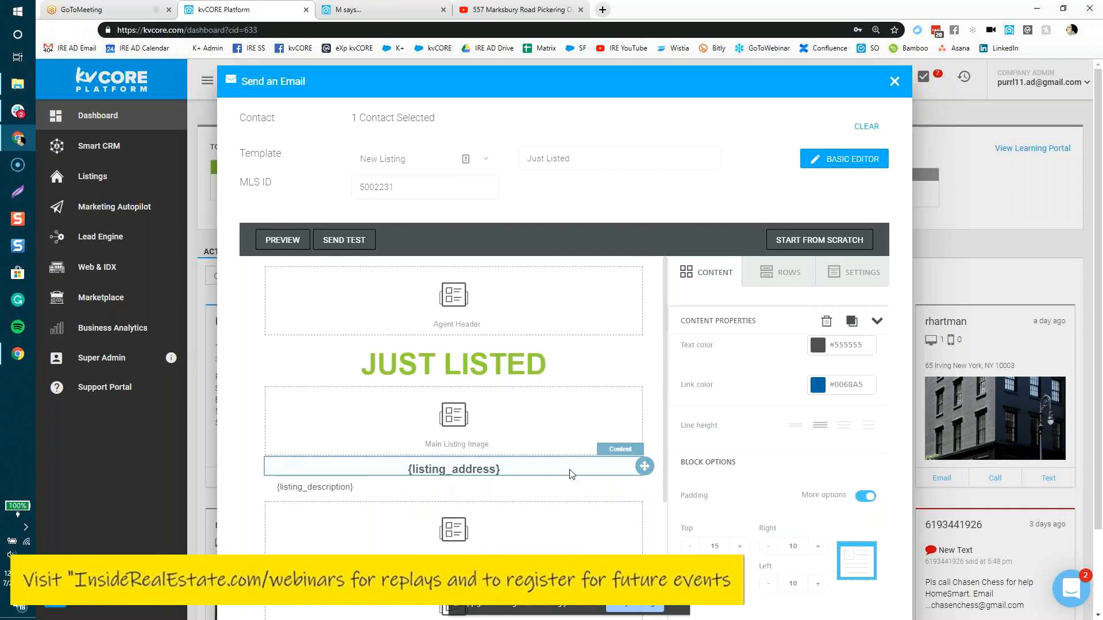
Set the content background color of the row holding the main listing image and listing description to #000
{"action": "left_click", "coordinate": [276, 418]}
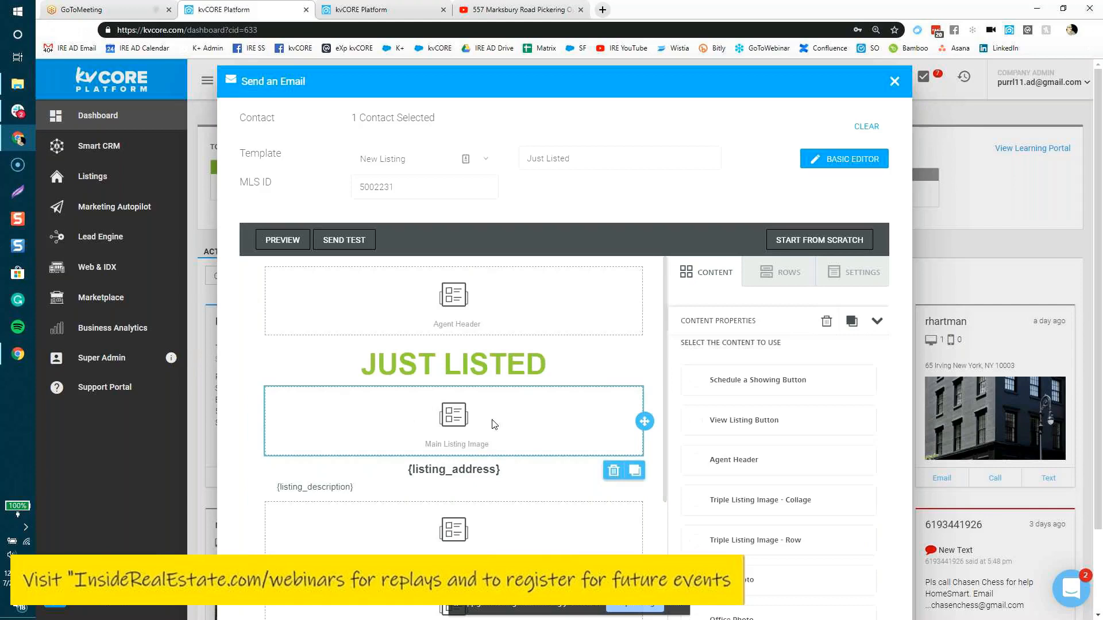
{"action": "left_click", "coordinate": [261, 417]}
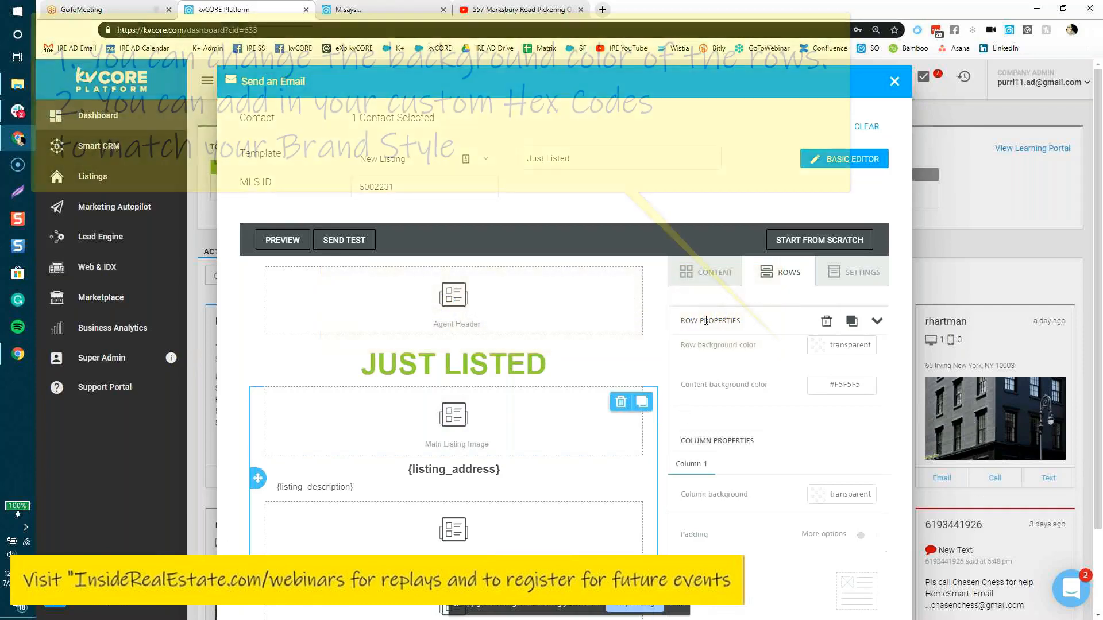
{"action": "left_click_drag", "start_coordinate": [740, 320], "coordinate": [688, 319]}
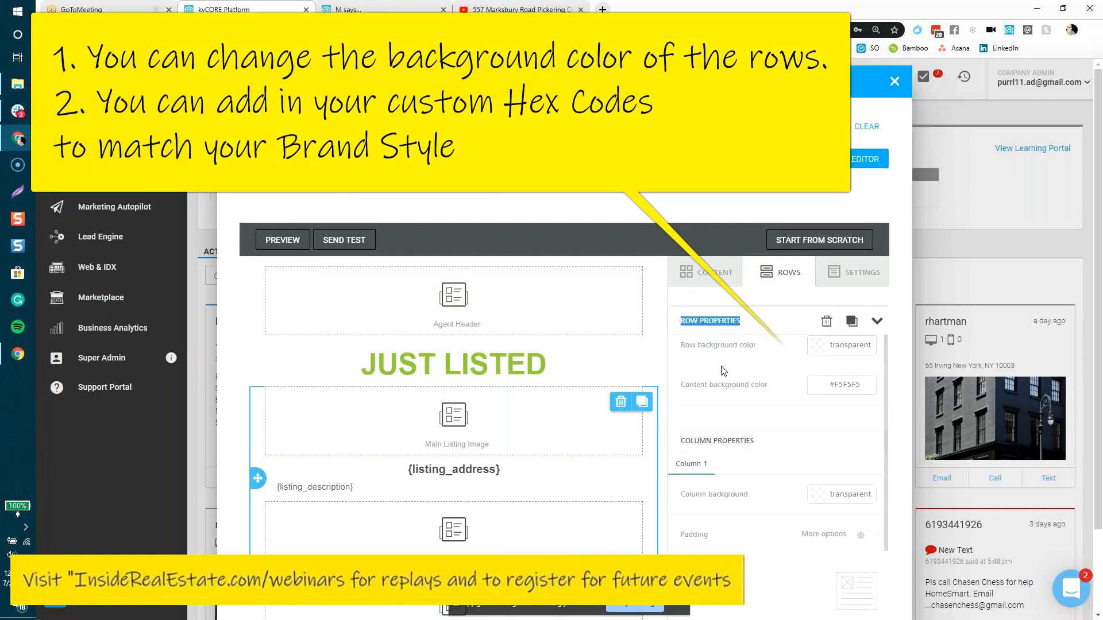
{"action": "left_click", "coordinate": [847, 345]}
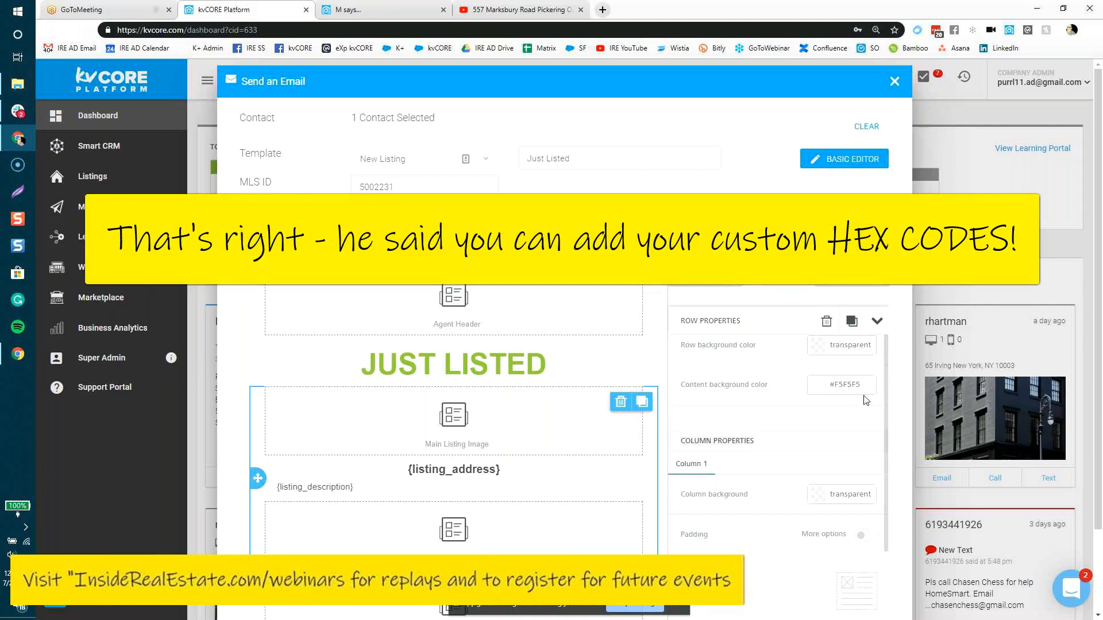
{"action": "double_click", "coordinate": [832, 395]}
{"action": "type", "text": "0000"}
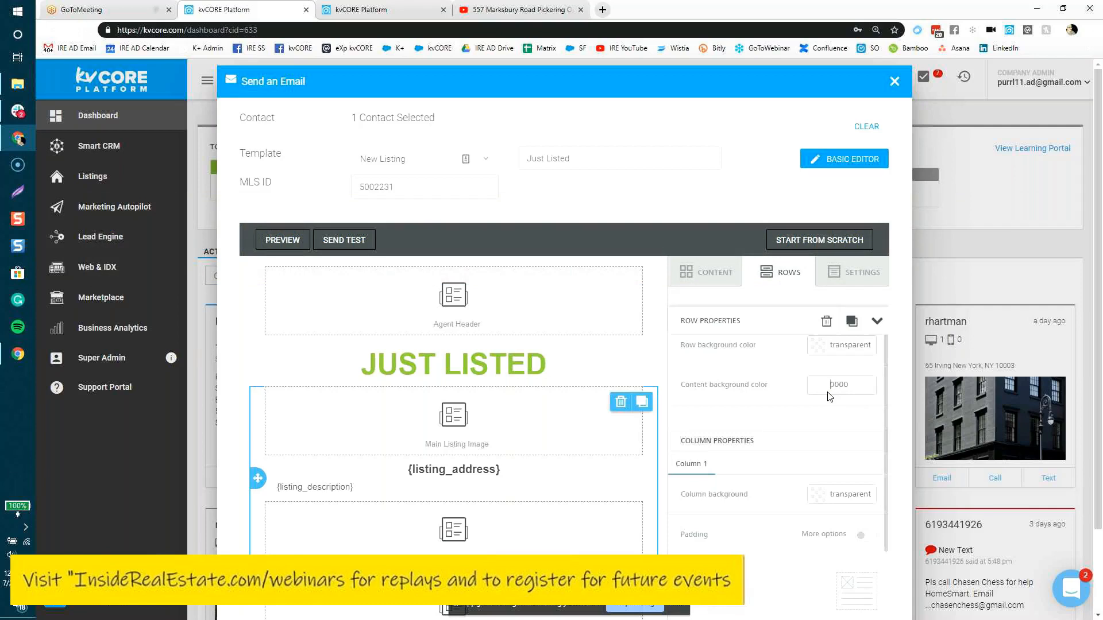
{"action": "type", "text": "#"}
{"action": "key", "text": "BackSpace"}
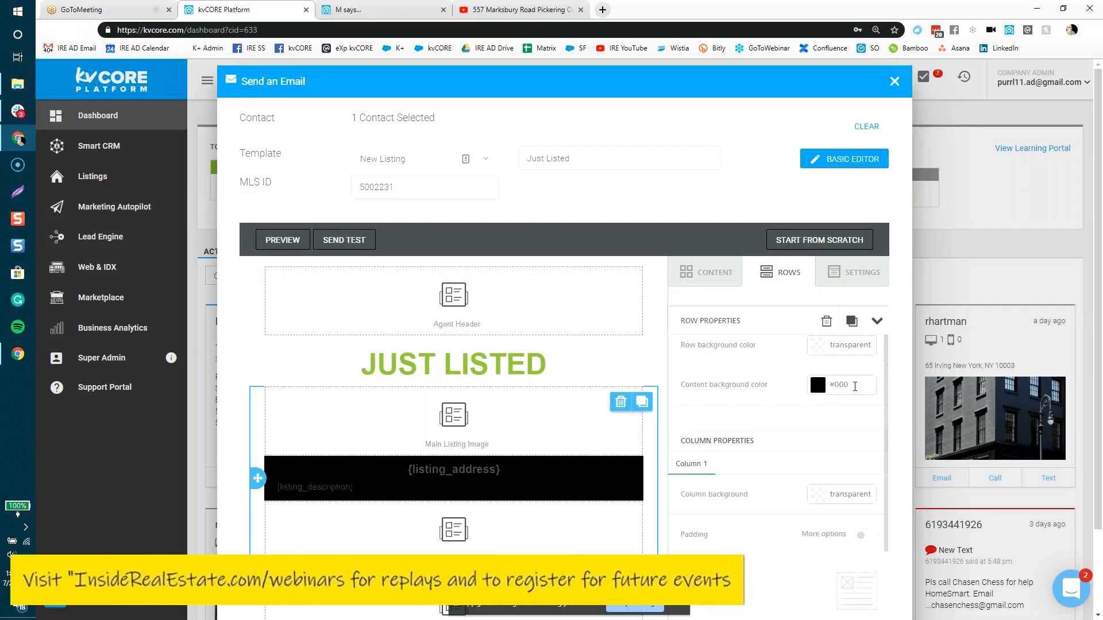
{"action": "type", "text": "0"}
{"action": "key", "text": "BackSpace"}
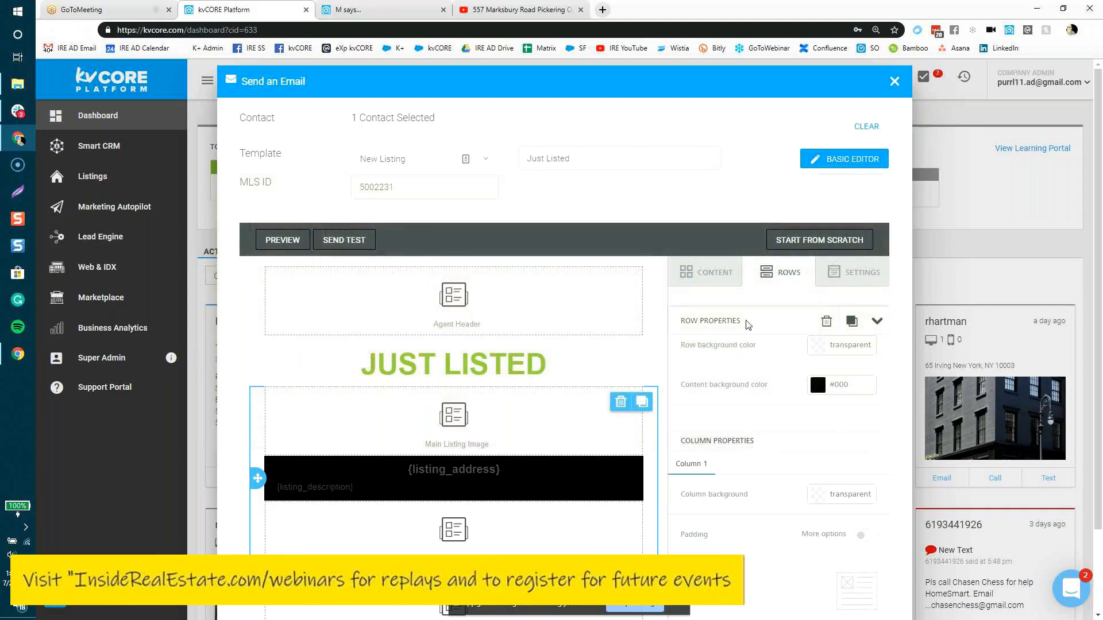
Try the #F5F5F5 swatch as the row's content background color, then switch it to the black #000000 swatch
{"action": "left_click_drag", "start_coordinate": [742, 321], "coordinate": [682, 320]}
{"action": "left_click_drag", "start_coordinate": [679, 442], "coordinate": [771, 446]}
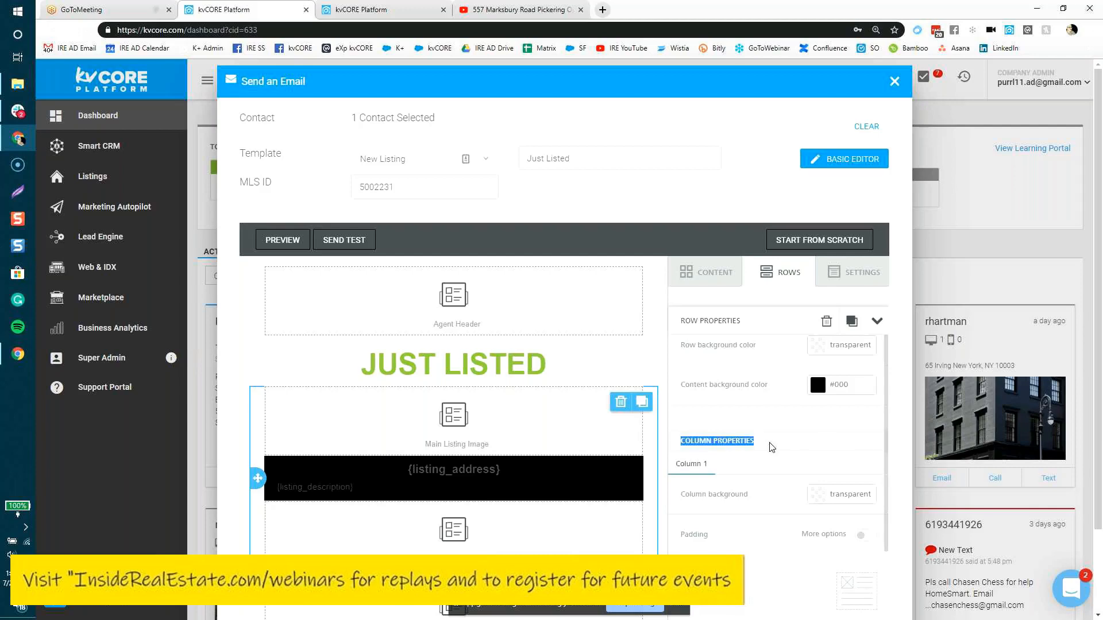
{"action": "left_click", "coordinate": [848, 384]}
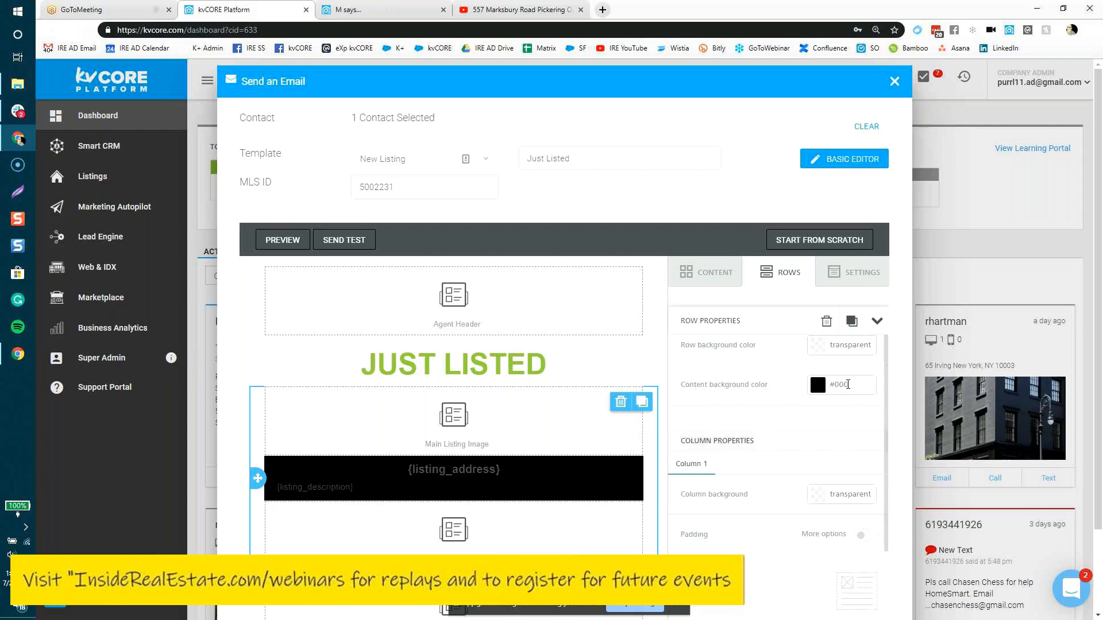
{"action": "left_click_drag", "start_coordinate": [848, 385], "coordinate": [824, 388]}
{"action": "left_click", "coordinate": [822, 387]}
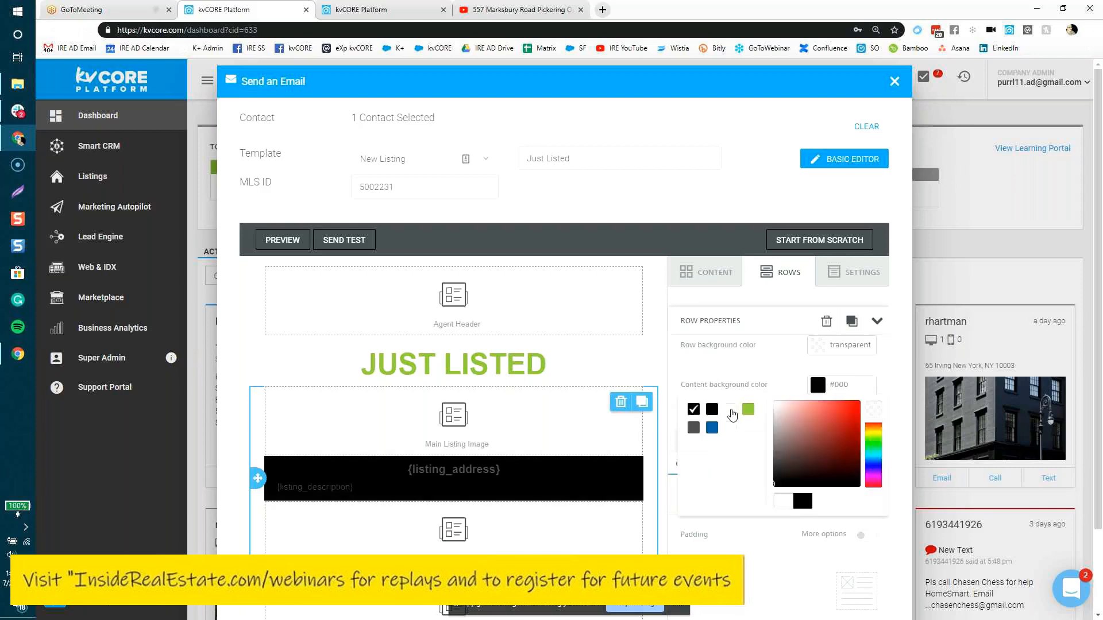
{"action": "left_click", "coordinate": [730, 409]}
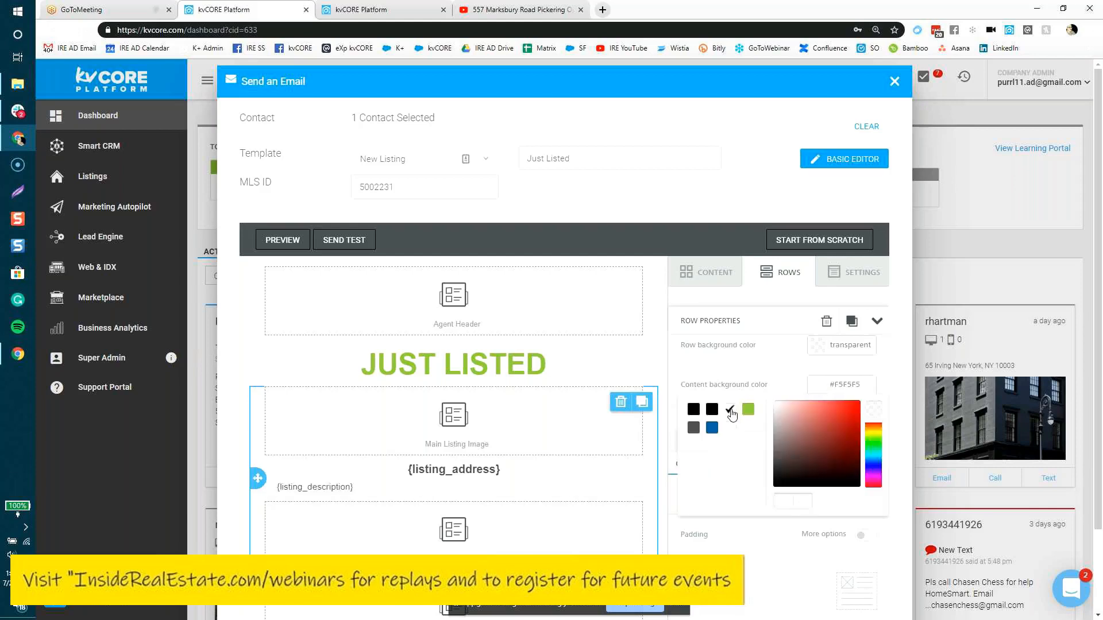
{"action": "left_click", "coordinate": [693, 410]}
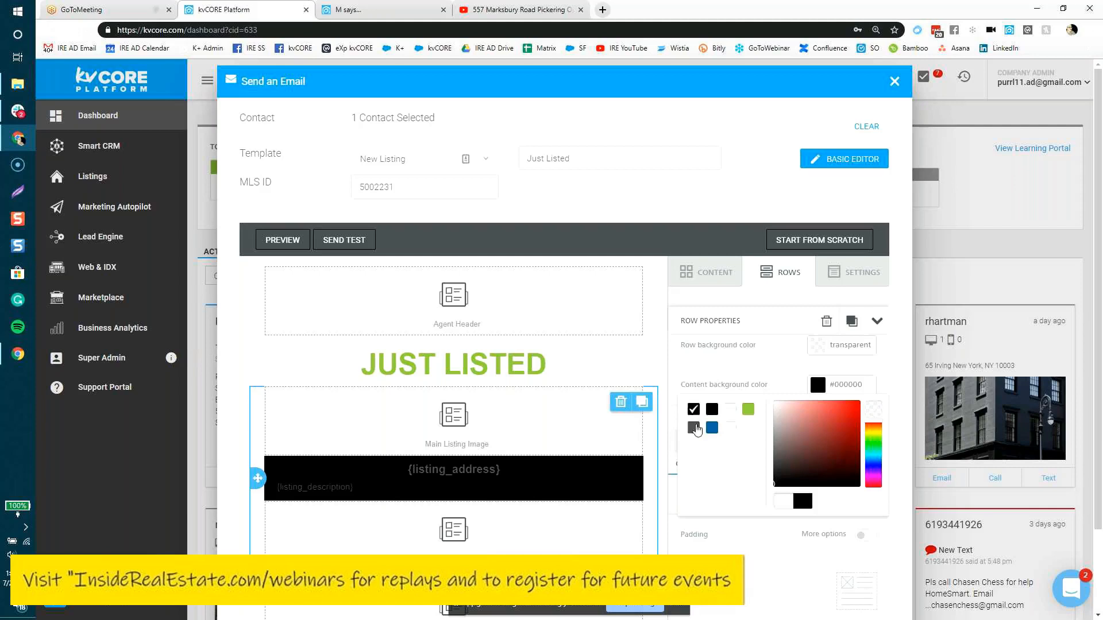
{"action": "left_click", "coordinate": [749, 556]}
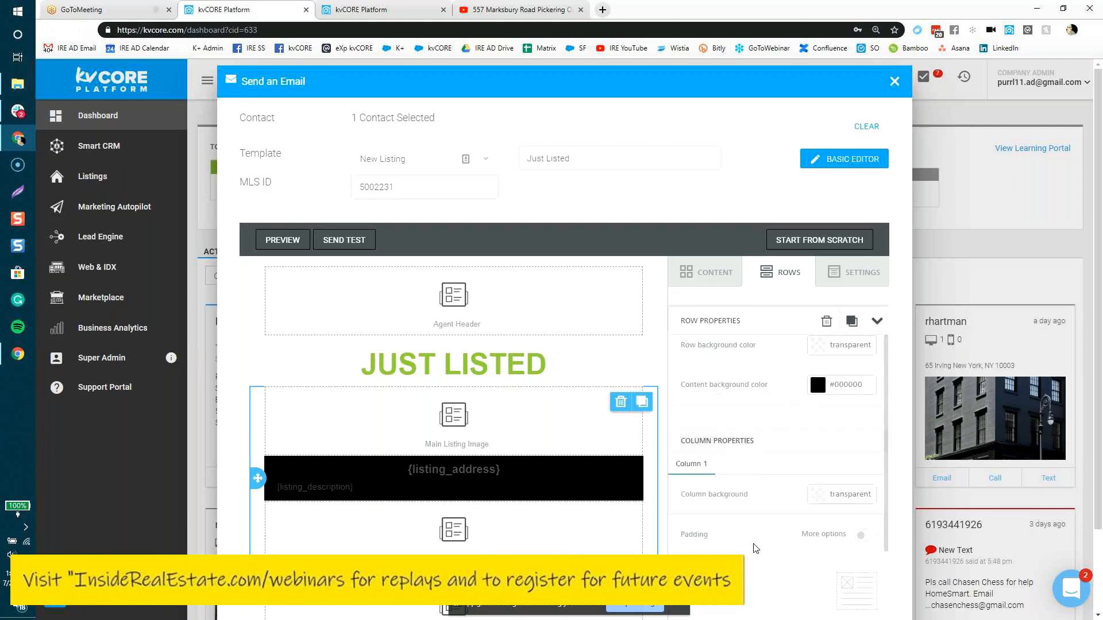
Change the text color of the {listing_address} merge tag to white
{"action": "scroll", "coordinate": [769, 494], "scroll_direction": "down", "scroll_amount": 3}
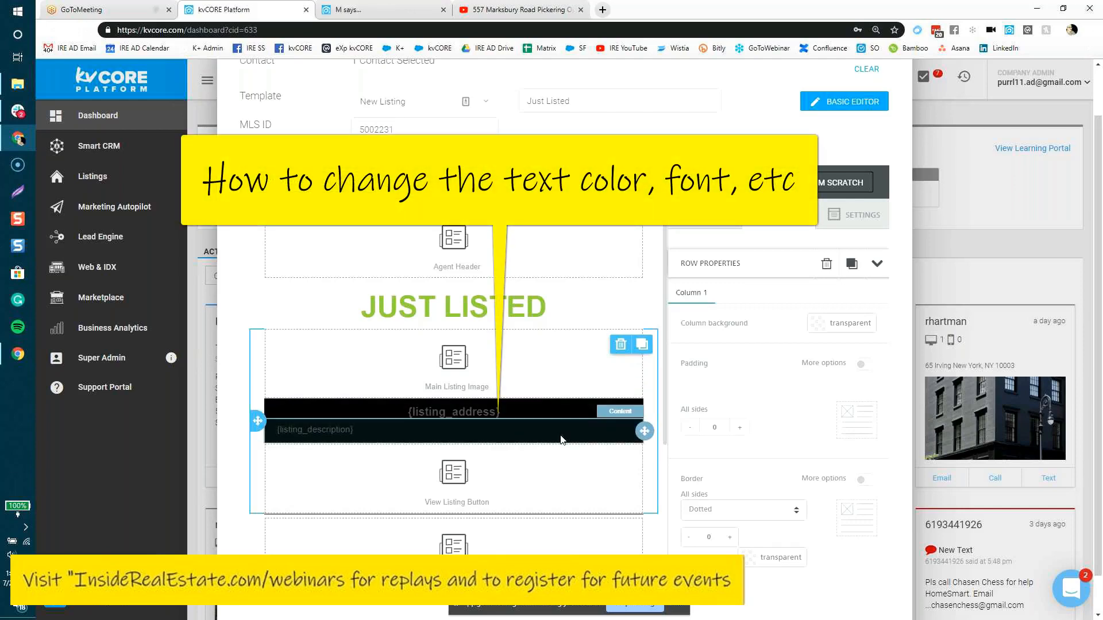
{"action": "left_click", "coordinate": [534, 409]}
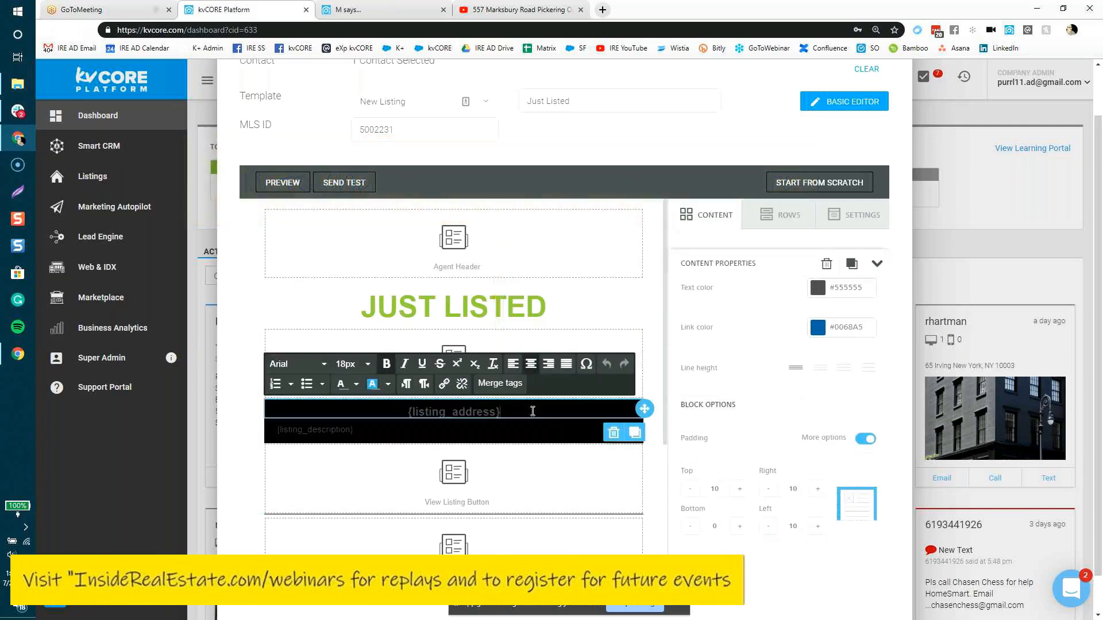
{"action": "left_click_drag", "start_coordinate": [522, 412], "coordinate": [406, 408]}
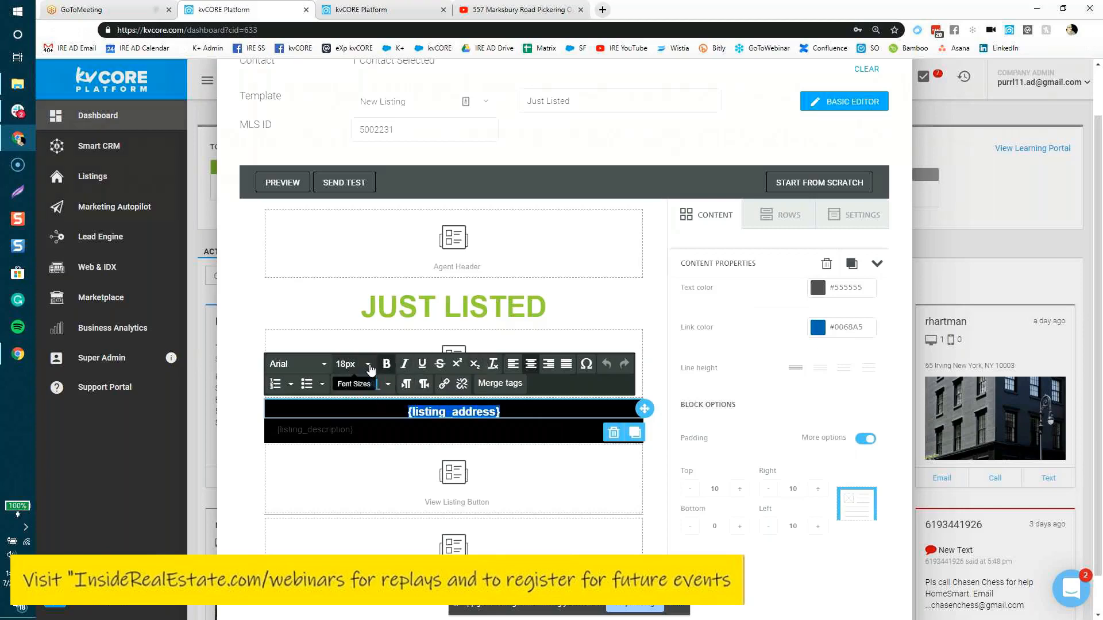
{"action": "left_click", "coordinate": [356, 383]}
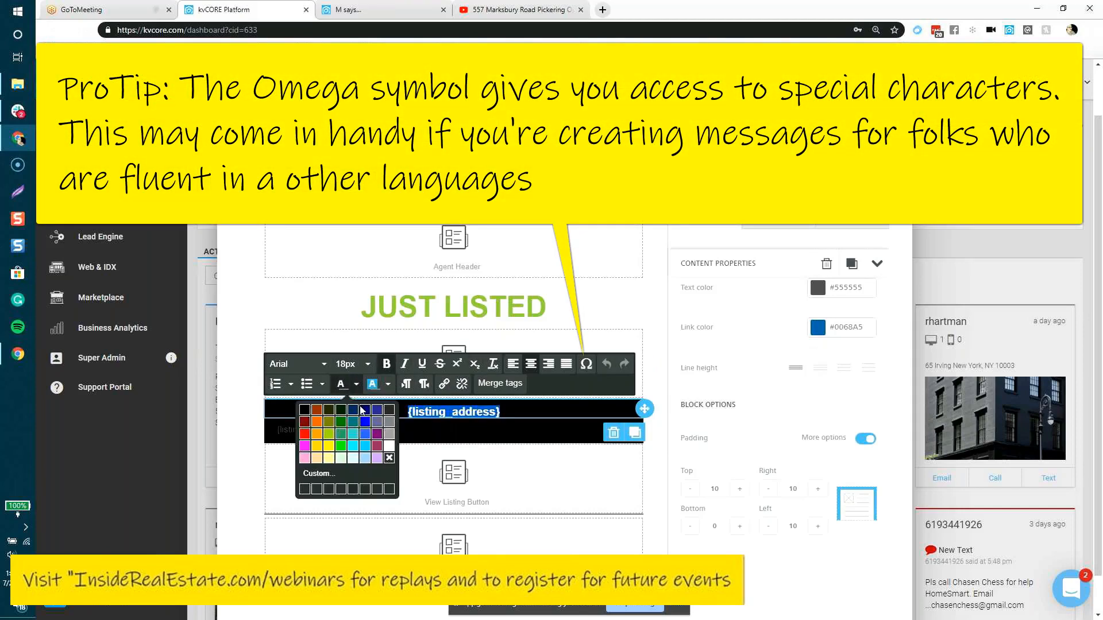
{"action": "left_click", "coordinate": [390, 447]}
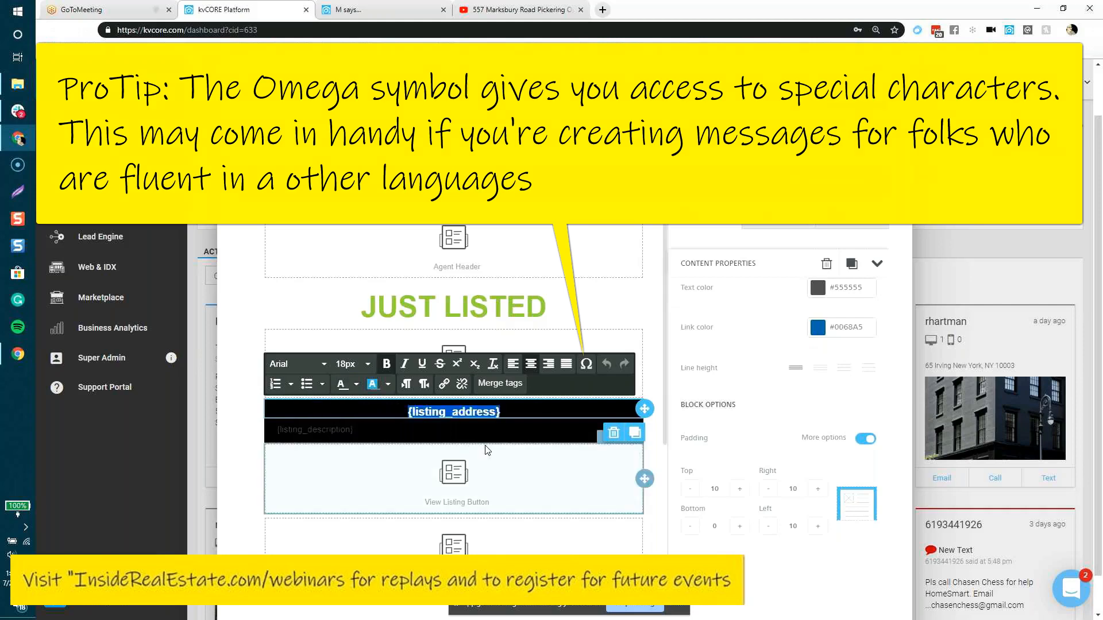
{"action": "left_click", "coordinate": [487, 451]}
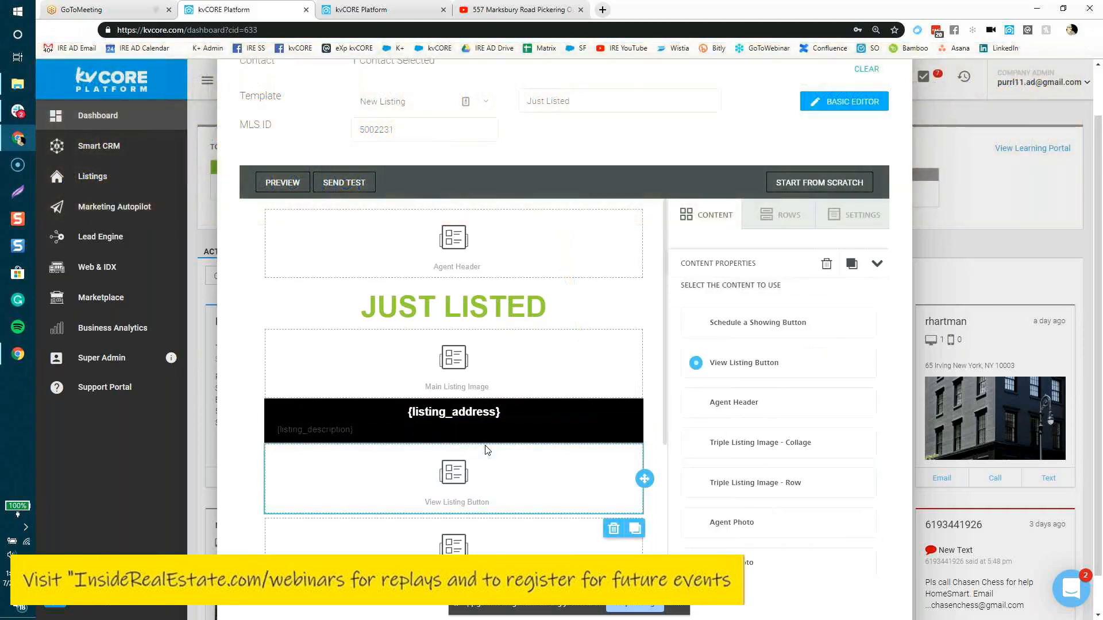
Change the text color of the {listing_description} merge tag to white
{"action": "left_click", "coordinate": [473, 427]}
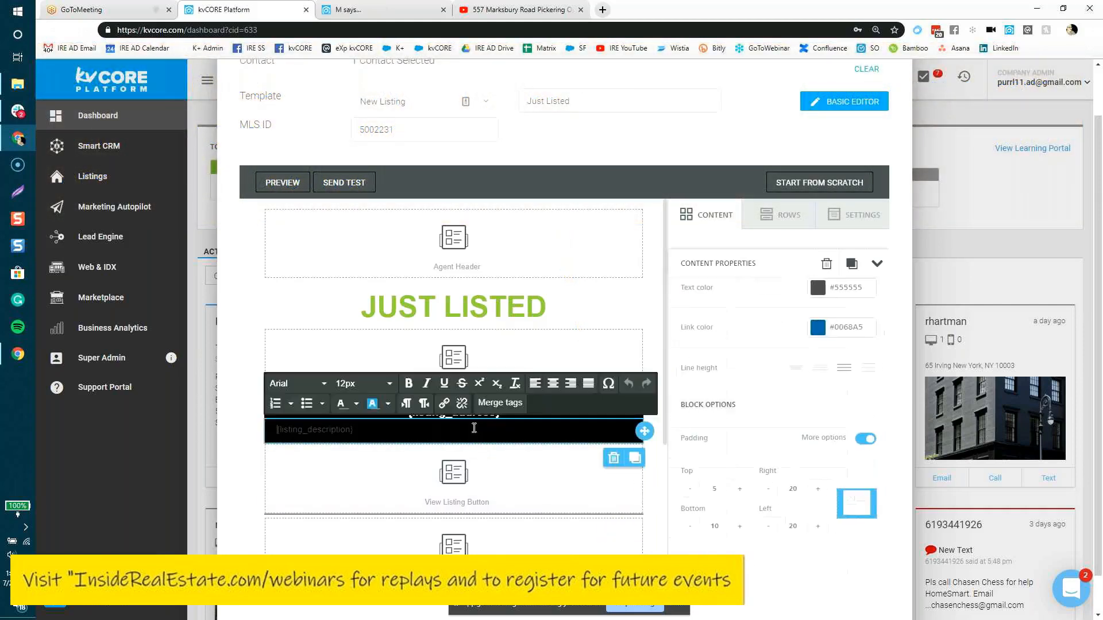
{"action": "left_click", "coordinate": [474, 428]}
{"action": "left_click_drag", "start_coordinate": [381, 429], "coordinate": [273, 429]}
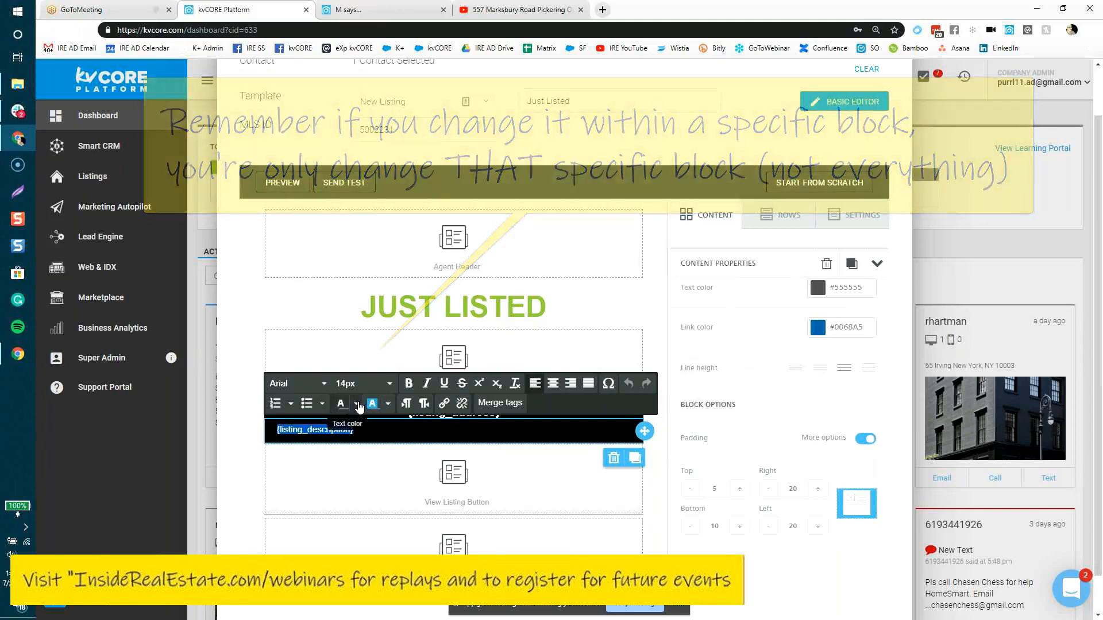
{"action": "left_click", "coordinate": [357, 403]}
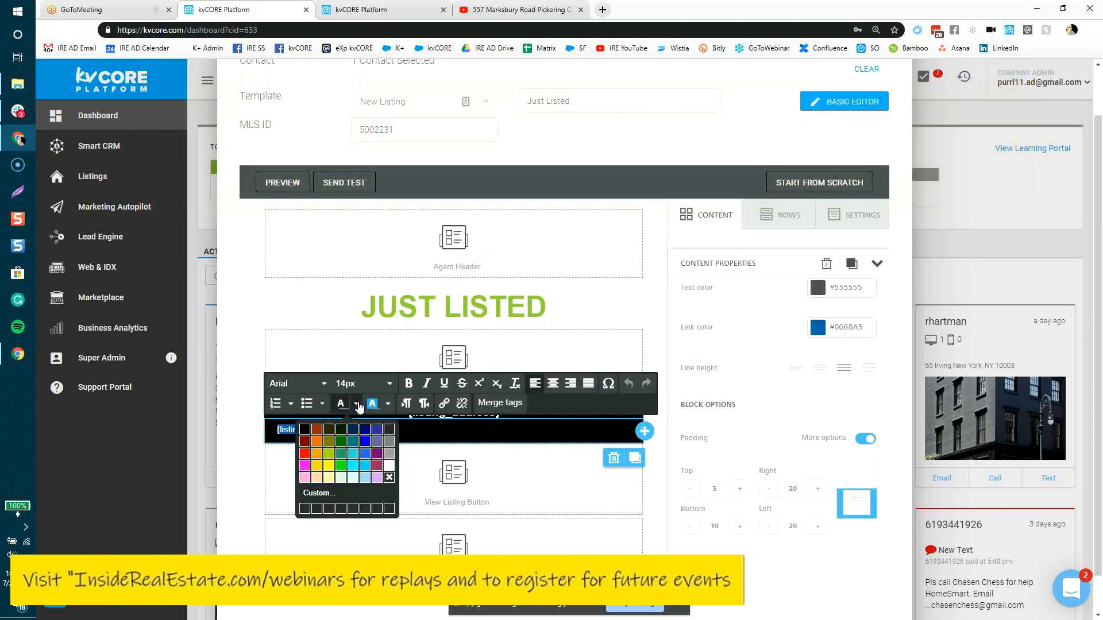
{"action": "left_click", "coordinate": [389, 466]}
{"action": "left_click", "coordinate": [389, 465]}
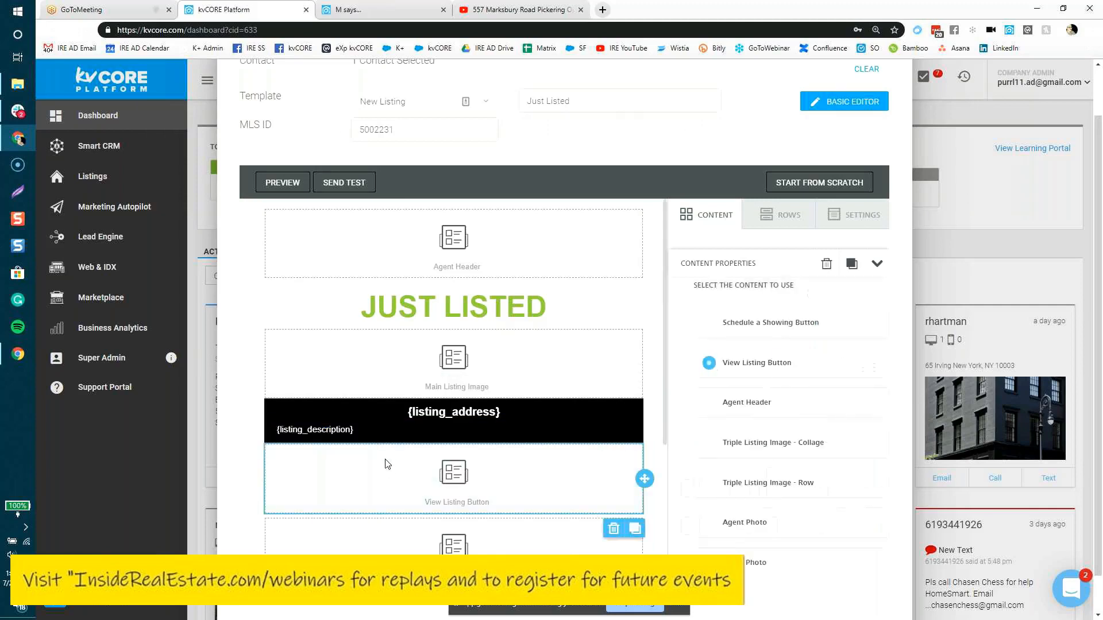
Select the {listing_description} block to review its text color, link color and line height properties
{"action": "left_click", "coordinate": [378, 430]}
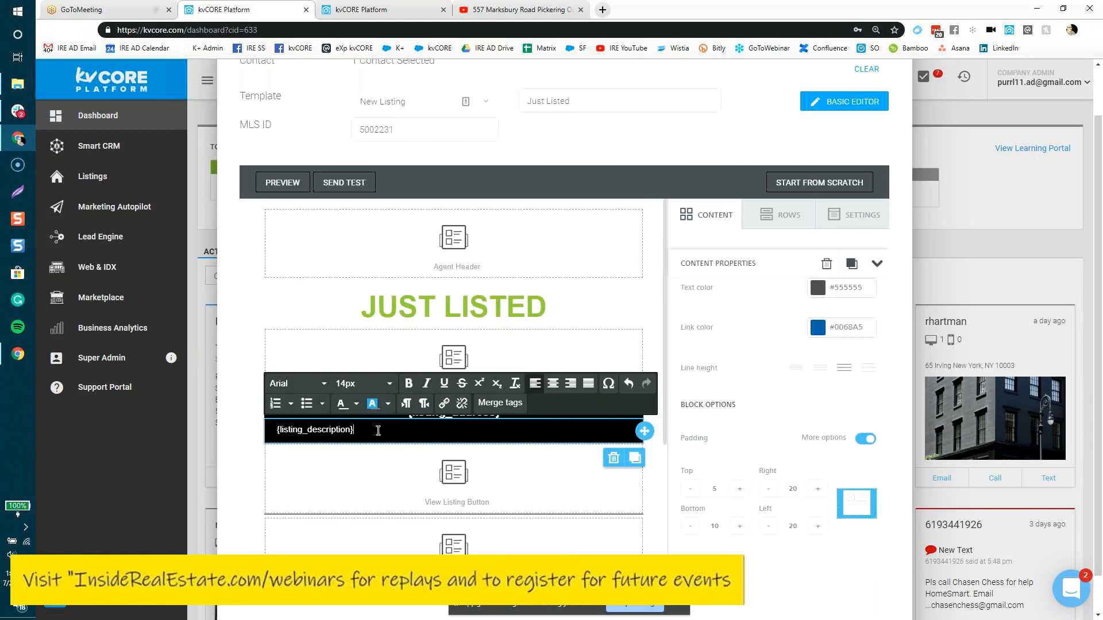
{"action": "left_click", "coordinate": [247, 376]}
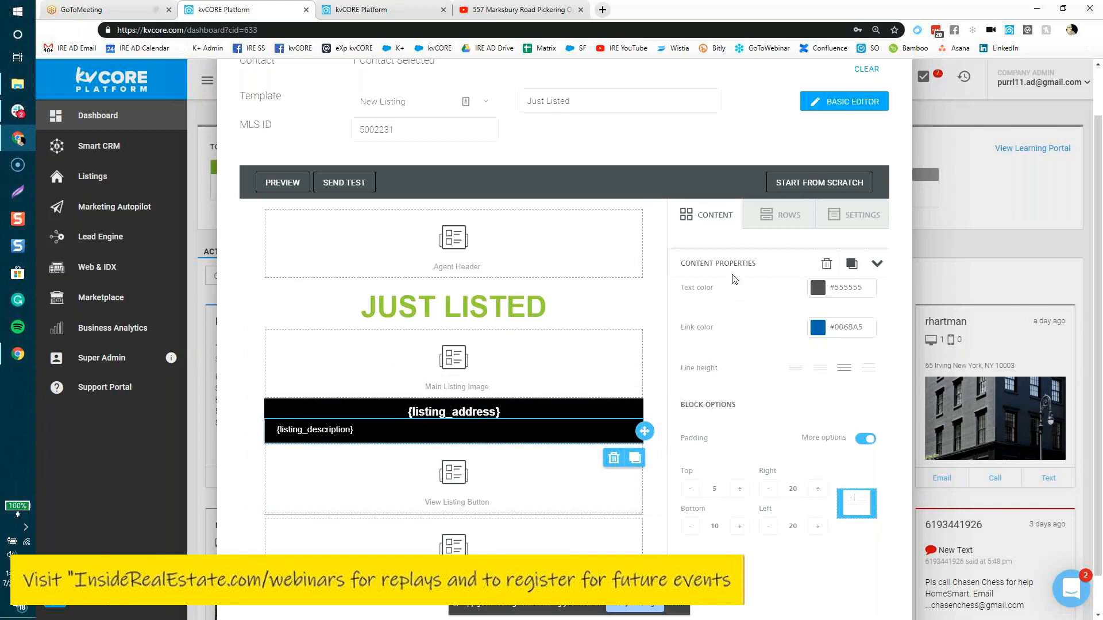
{"action": "left_click_drag", "start_coordinate": [760, 261], "coordinate": [678, 271]}
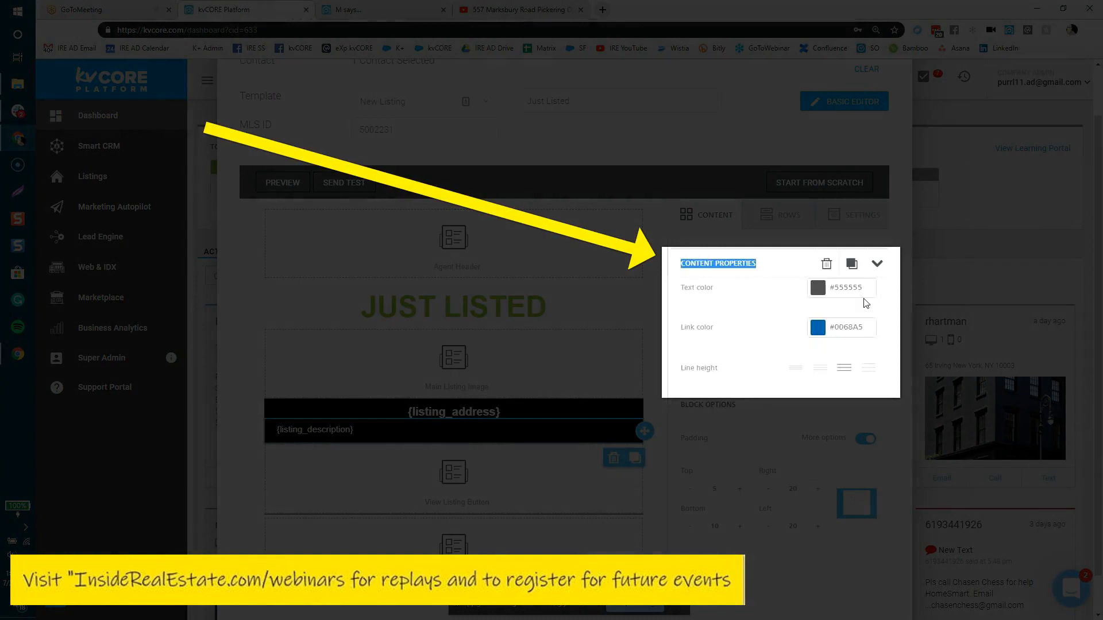
Set the text color property of the {listing_description} block to white #FFFFFF
{"action": "left_click_drag", "start_coordinate": [864, 292], "coordinate": [814, 296]}
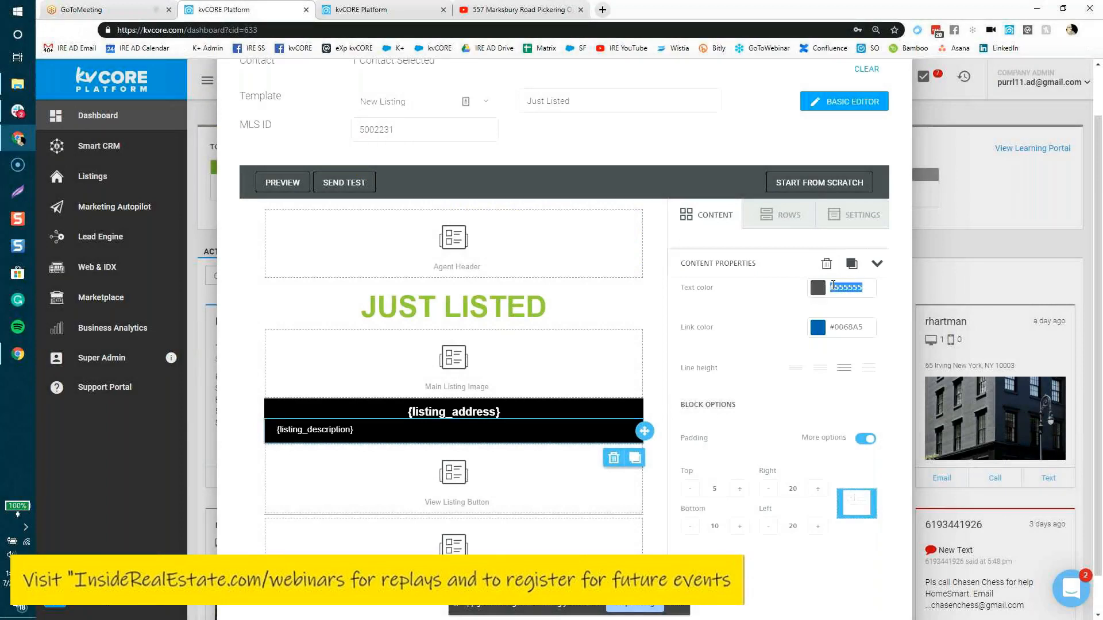
{"action": "left_click", "coordinate": [818, 296]}
{"action": "left_click", "coordinate": [817, 293]}
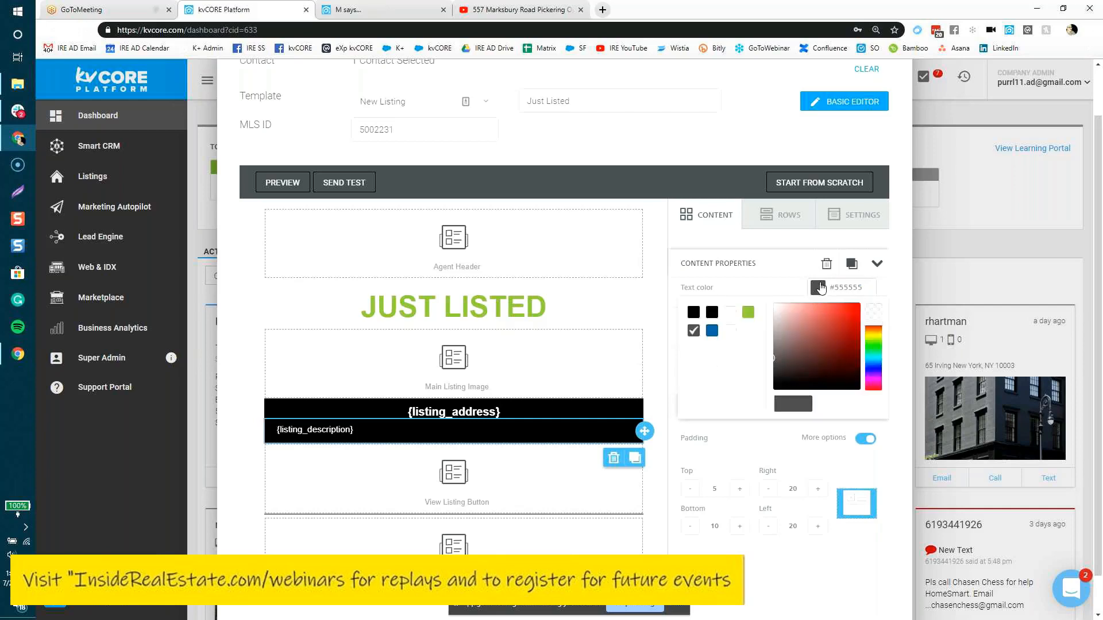
{"action": "left_click", "coordinate": [730, 331]}
{"action": "left_click", "coordinate": [774, 458]}
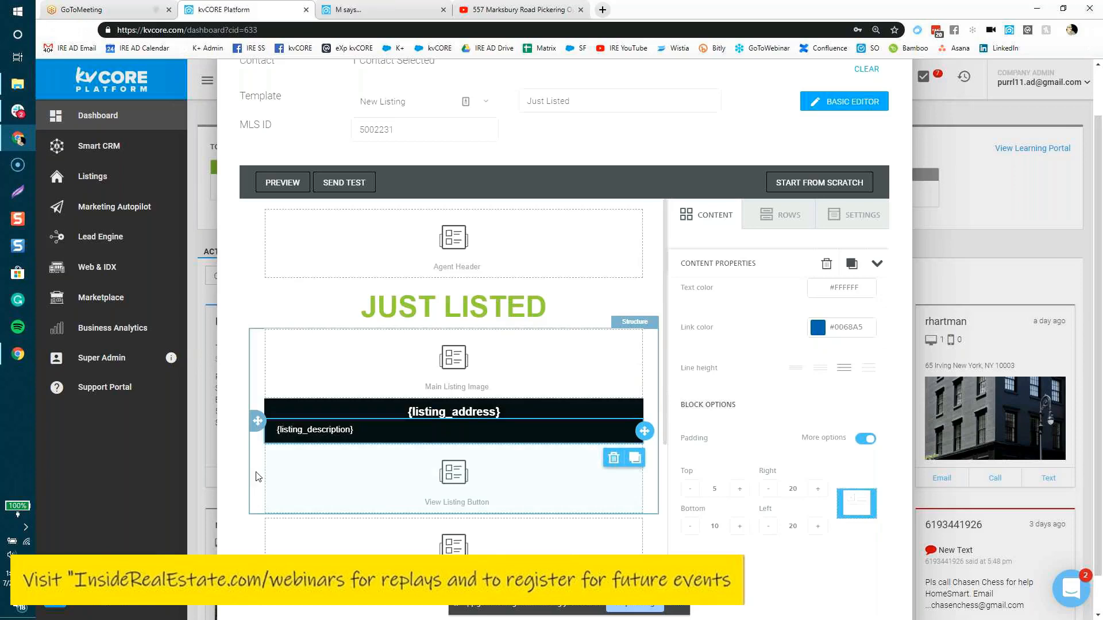
Select the row holding the main listing image and look at its column background color choices
{"action": "left_click", "coordinate": [255, 420]}
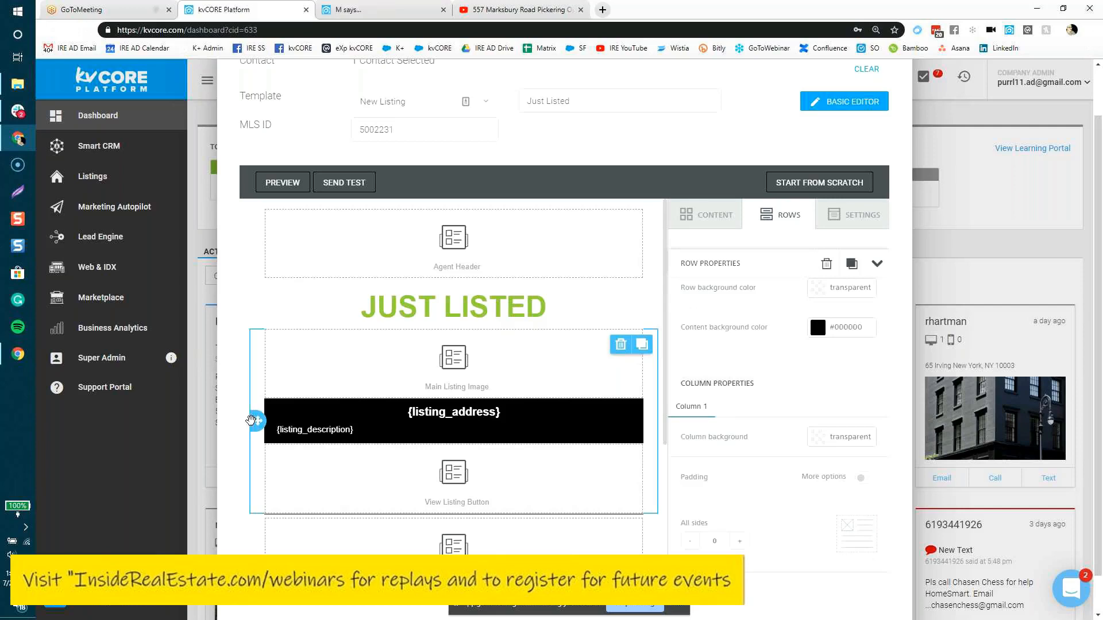
{"action": "scroll", "coordinate": [774, 491], "scroll_direction": "down", "scroll_amount": 4}
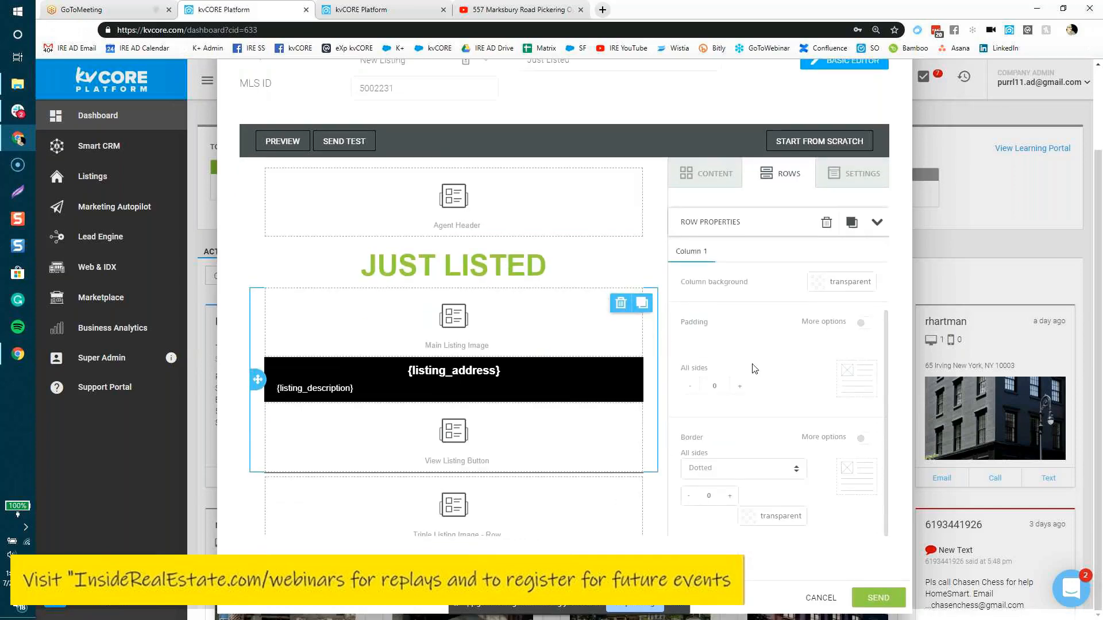
{"action": "left_click", "coordinate": [849, 281]}
{"action": "scroll", "coordinate": [790, 371], "scroll_direction": "up", "scroll_amount": 3}
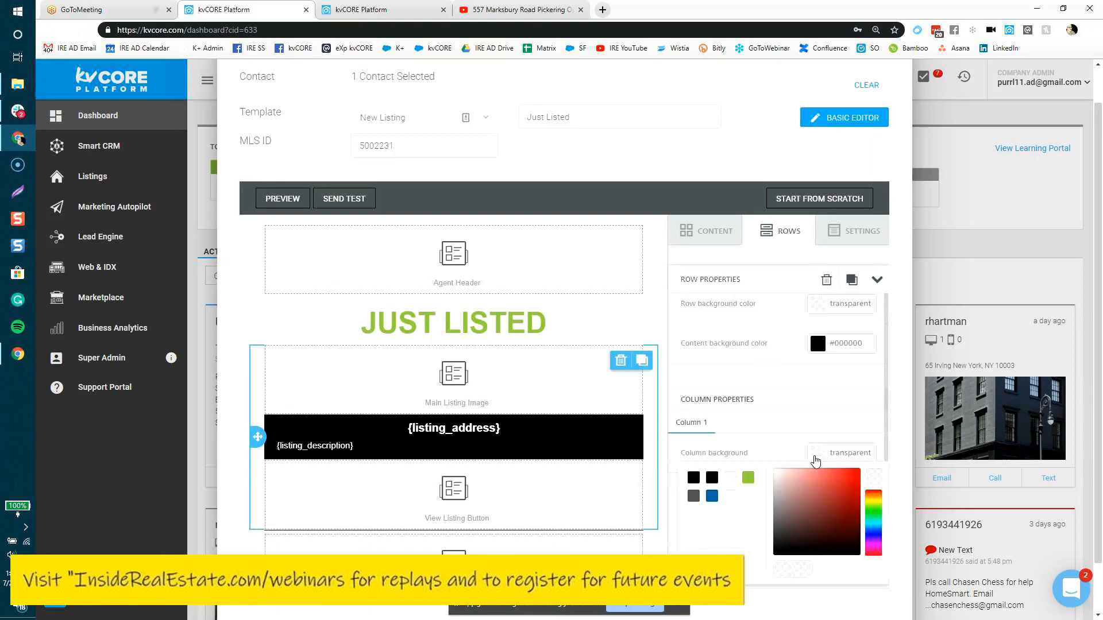
{"action": "left_click", "coordinate": [254, 462]}
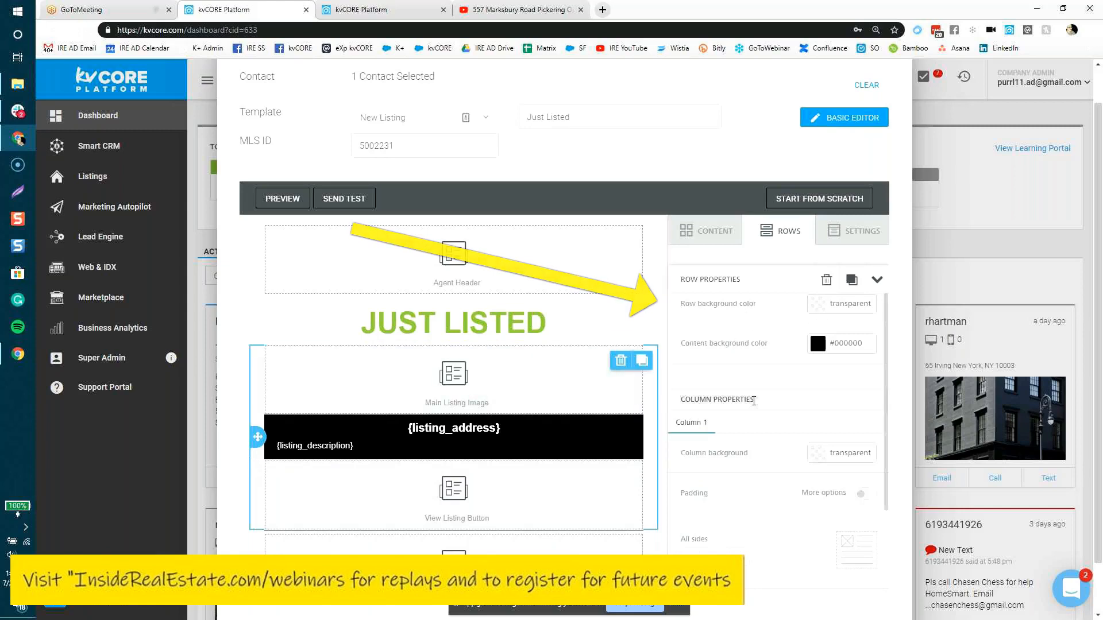
Set the row background color of the main listing image row to #000
{"action": "left_click", "coordinate": [850, 305]}
{"action": "key", "text": "BackSpace"}
{"action": "key", "text": "BackSpace"}
{"action": "key", "text": "BackSpace"}
{"action": "key", "text": "BackSpace"}
{"action": "key", "text": "BackSpace"}
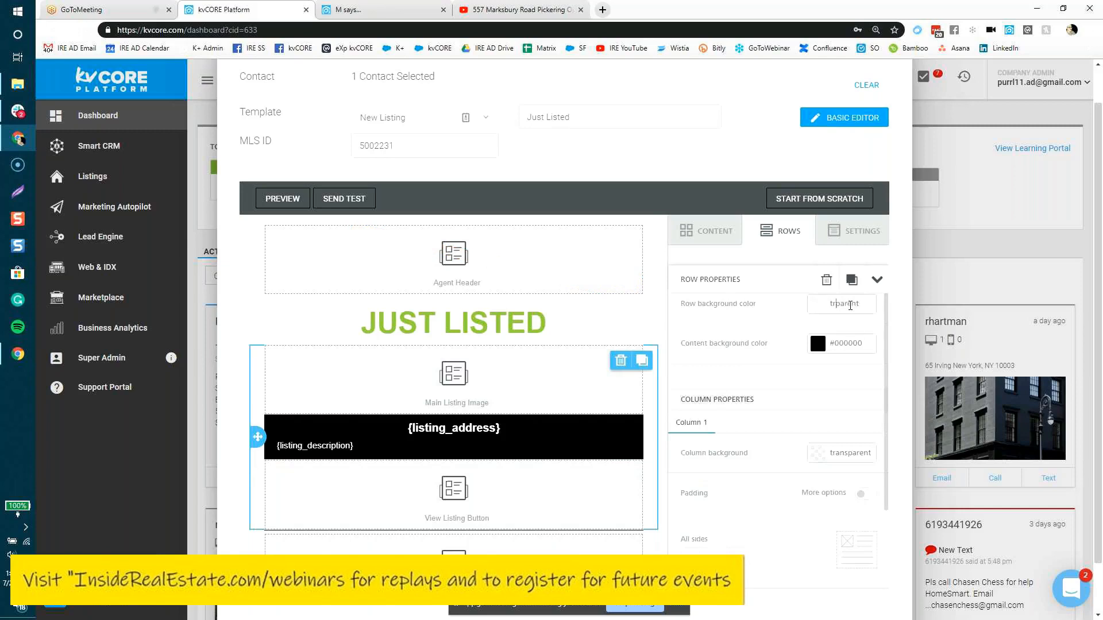
{"action": "type", "text": "#000"}
{"action": "key", "text": "Delete"}
{"action": "key", "text": "Delete"}
{"action": "key", "text": "Delete"}
{"action": "key", "text": "Delete"}
{"action": "key", "text": "Delete"}
{"action": "key", "text": "Delete"}
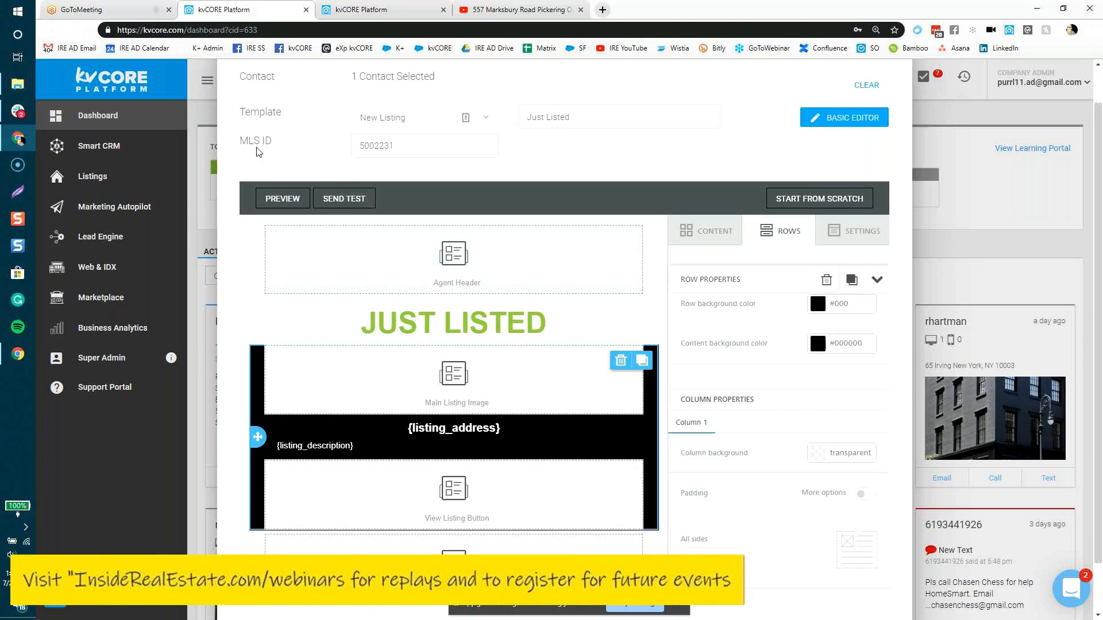
Preview the email in the mobile and desktop layouts and return to editing
{"action": "left_click", "coordinate": [284, 201]}
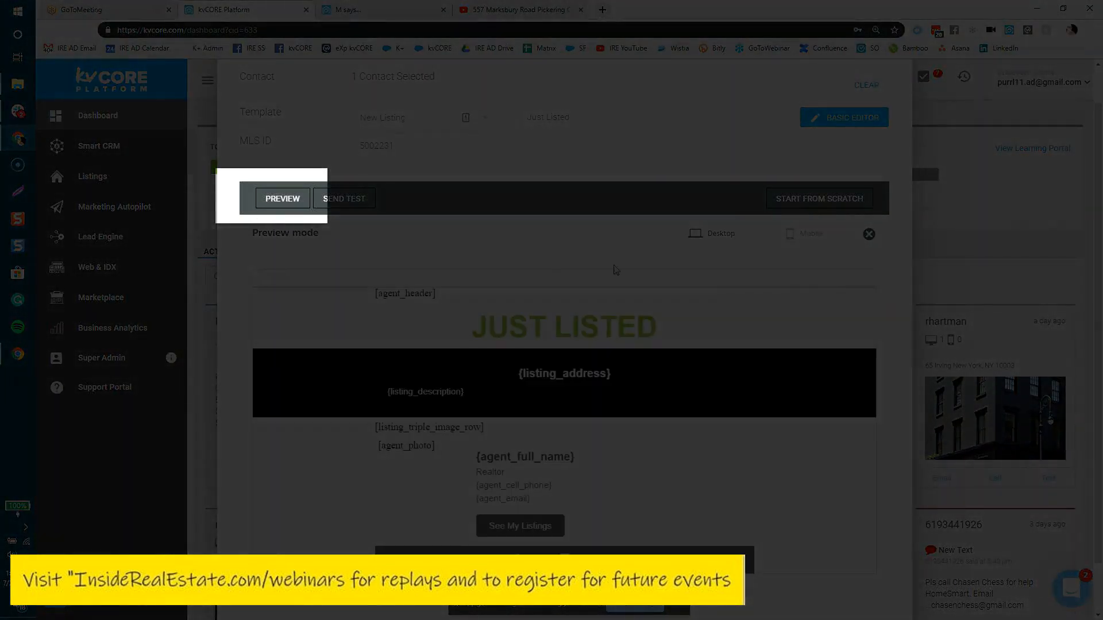
{"action": "scroll", "coordinate": [679, 283], "scroll_direction": "down", "scroll_amount": 1}
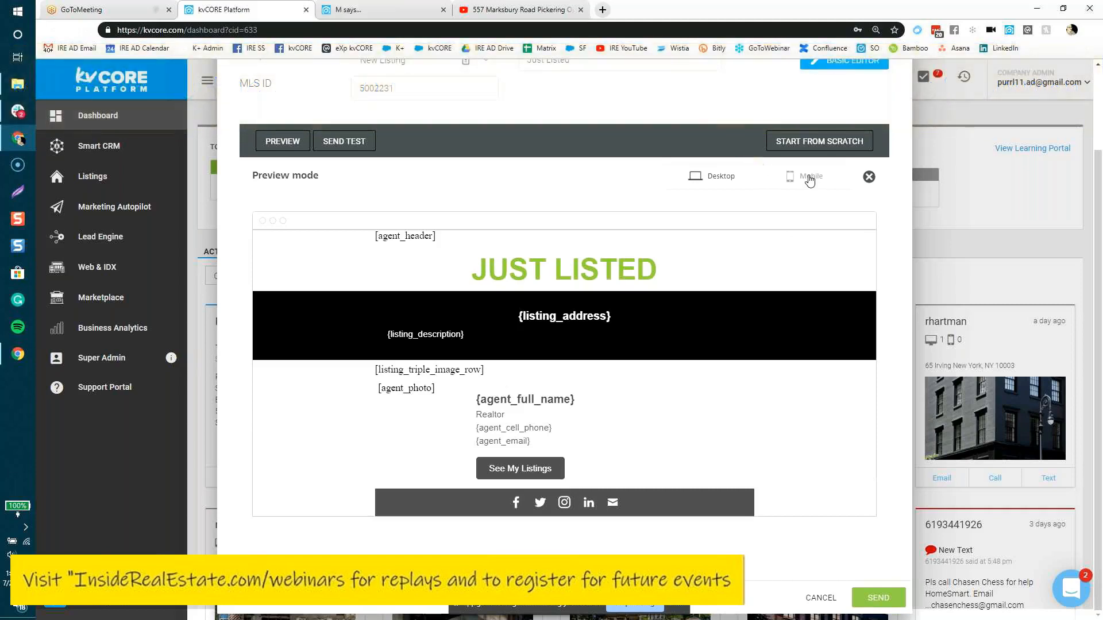
{"action": "left_click", "coordinate": [809, 181]}
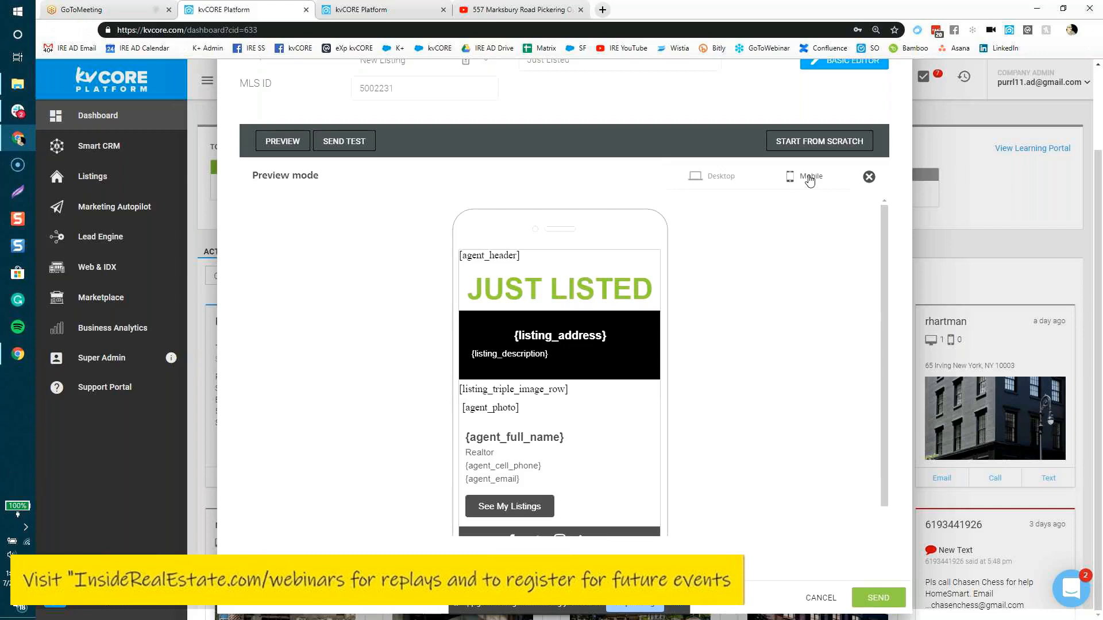
{"action": "left_click", "coordinate": [712, 176]}
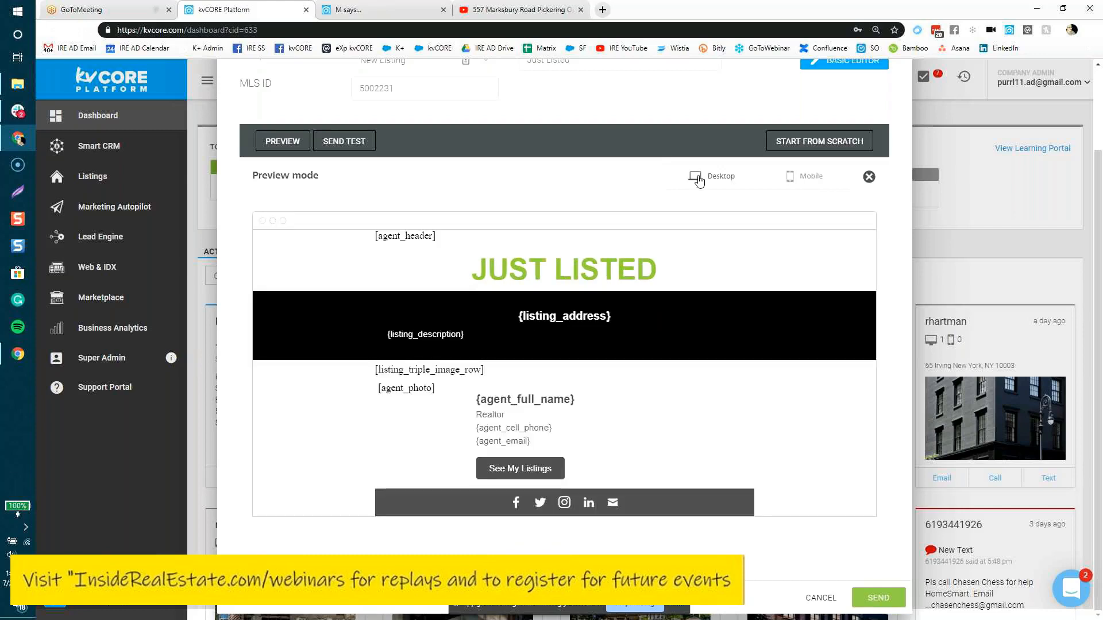
{"action": "left_click", "coordinate": [869, 177]}
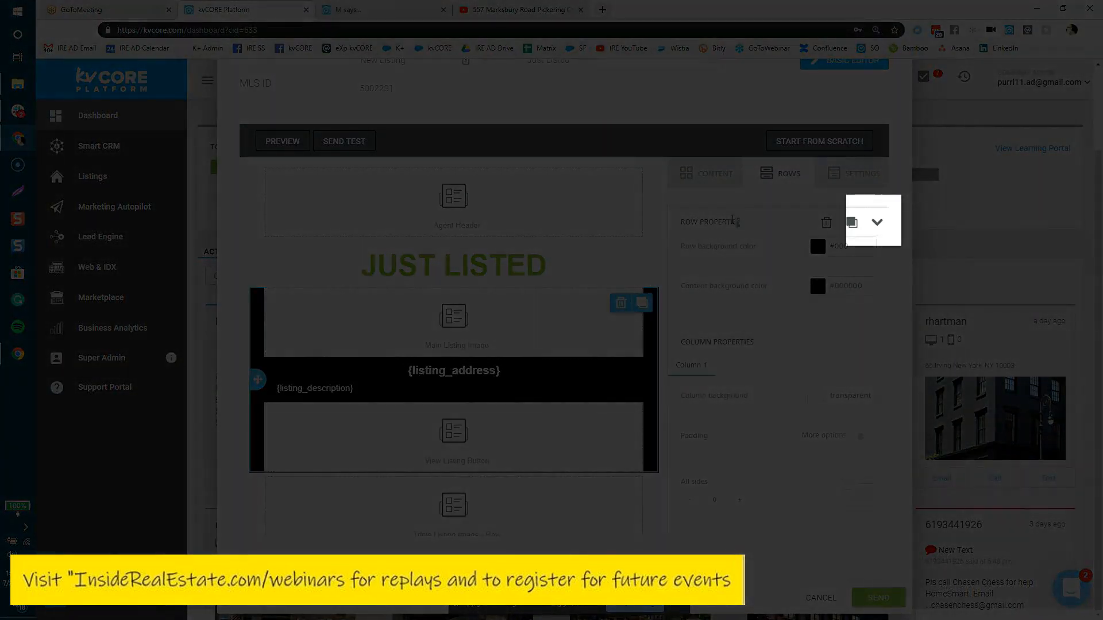
Insert a two-column row, one third and two thirds wide, between the JUST LISTED heading and the main listing image, and select it
{"action": "left_click_drag", "start_coordinate": [742, 223], "coordinate": [677, 225]}
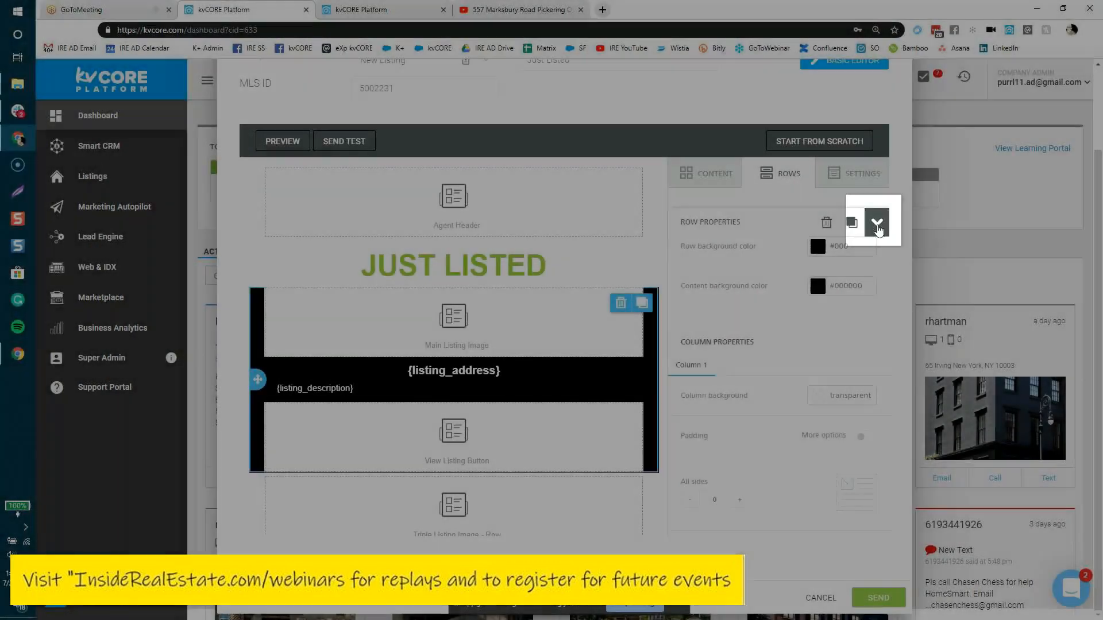
{"action": "left_click", "coordinate": [877, 228]}
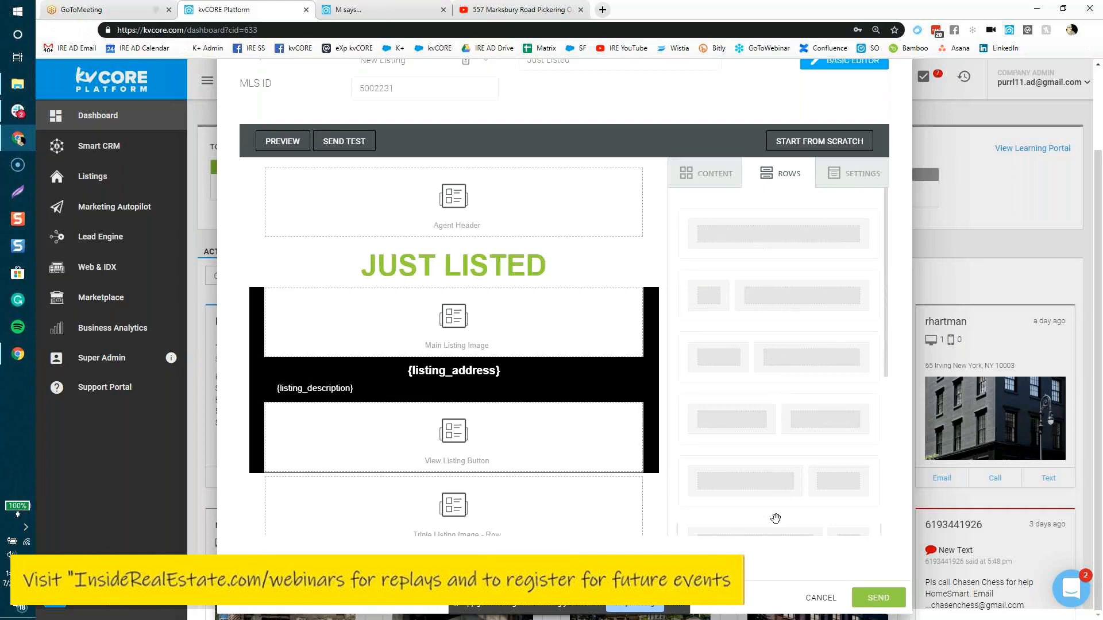
{"action": "scroll", "coordinate": [686, 346], "scroll_direction": "up", "scroll_amount": 1}
{"action": "scroll", "coordinate": [686, 346], "scroll_direction": "up", "scroll_amount": 2}
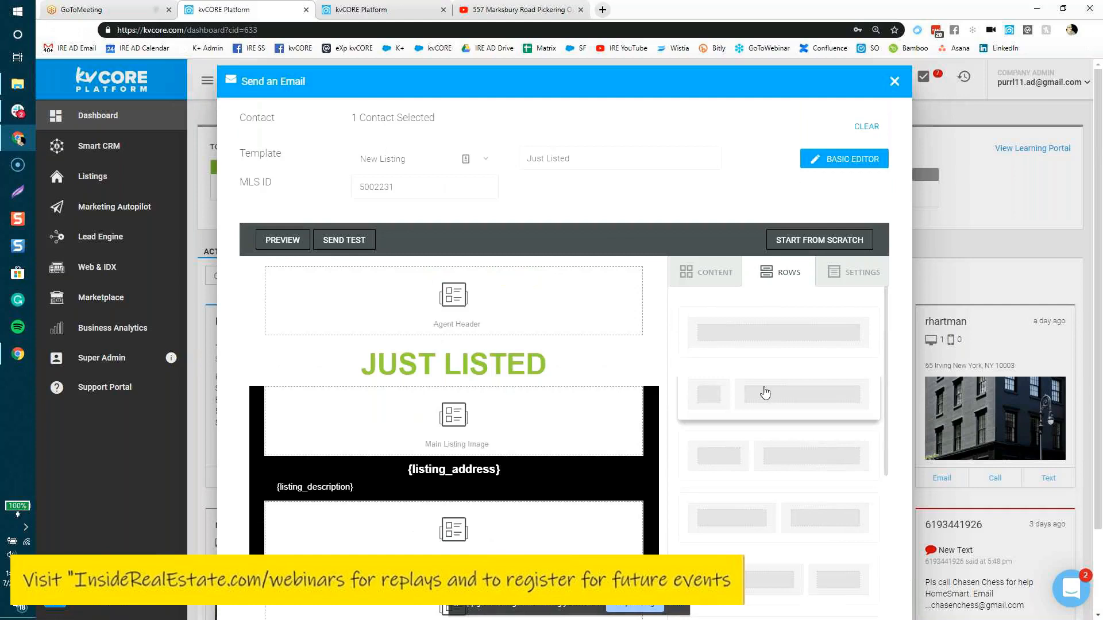
{"action": "scroll", "coordinate": [765, 392], "scroll_direction": "up", "scroll_amount": 2}
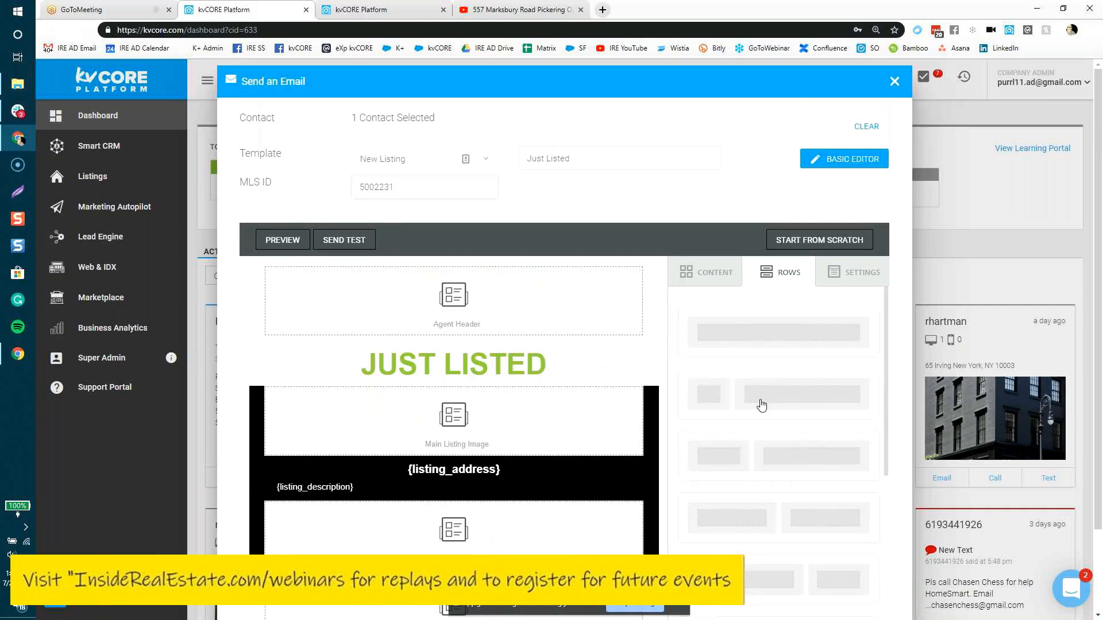
{"action": "left_click_drag", "start_coordinate": [819, 458], "coordinate": [362, 387]}
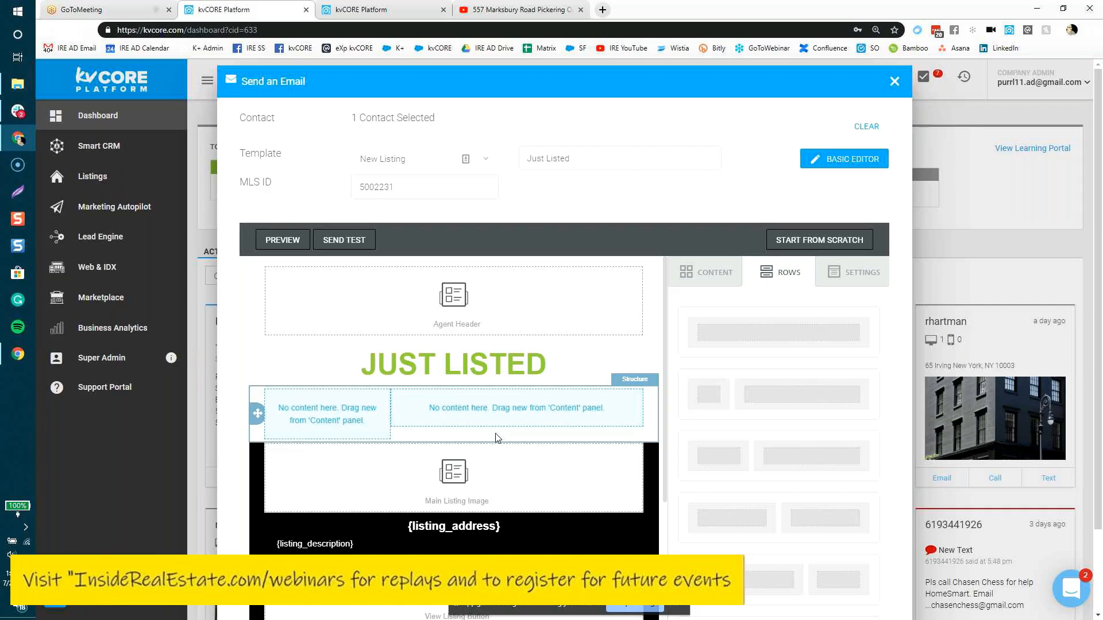
{"action": "left_click", "coordinate": [498, 438]}
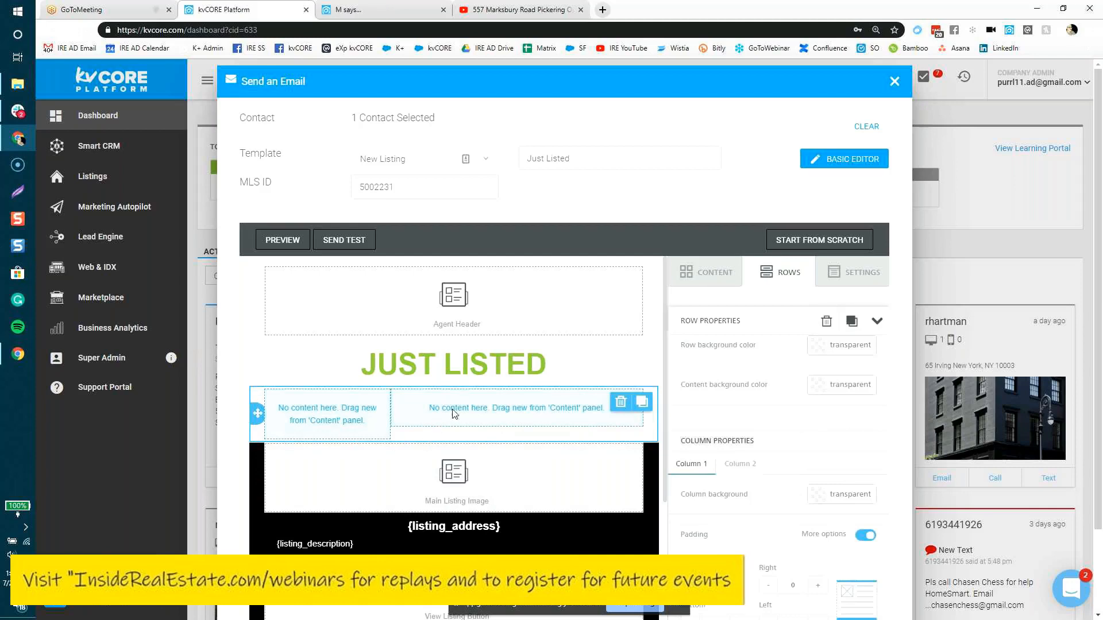
Add an image block to the new row's narrow column and a text block to its wide column
{"action": "left_click", "coordinate": [703, 281]}
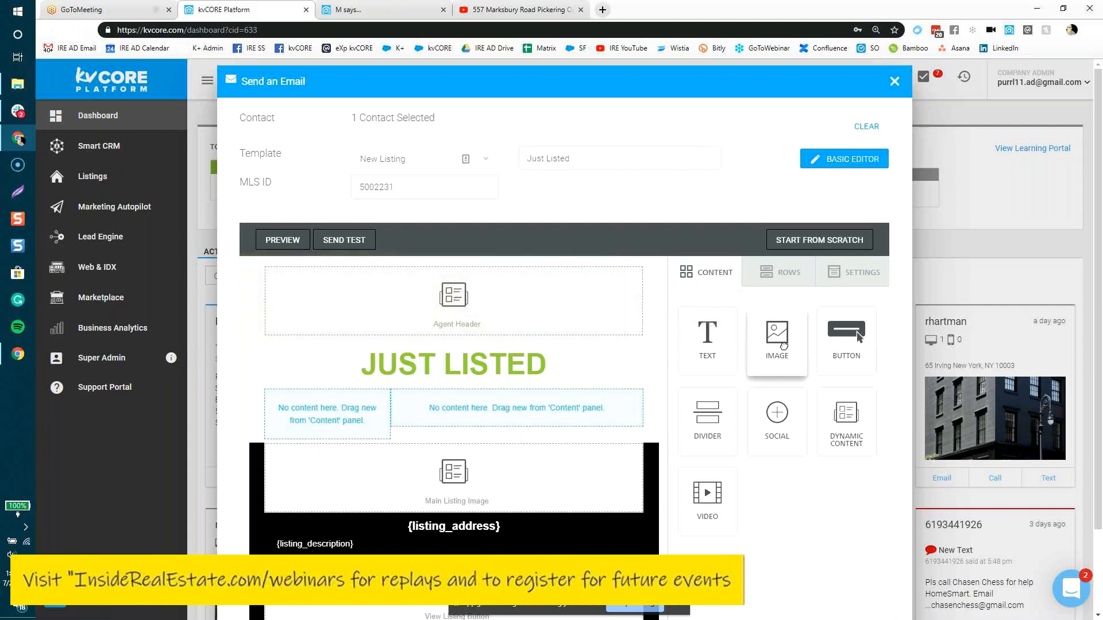
{"action": "left_click_drag", "start_coordinate": [783, 344], "coordinate": [680, 377]}
{"action": "left_click_drag", "start_coordinate": [783, 344], "coordinate": [286, 398]}
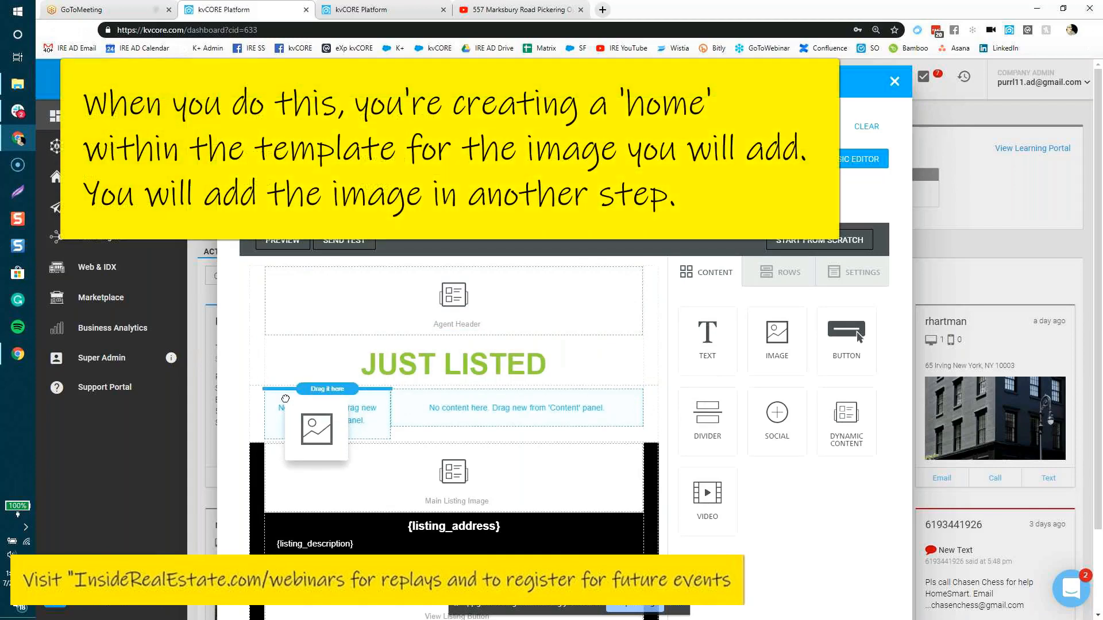
{"action": "mouse_move", "coordinate": [285, 398]}
{"action": "left_mouse_down"}
{"action": "mouse_move", "coordinate": [303, 397]}
{"action": "mouse_move", "coordinate": [292, 397]}
{"action": "mouse_move", "coordinate": [294, 424]}
{"action": "mouse_move", "coordinate": [296, 400]}
{"action": "mouse_move", "coordinate": [441, 411]}
{"action": "mouse_move", "coordinate": [466, 398]}
{"action": "mouse_move", "coordinate": [470, 433]}
{"action": "mouse_move", "coordinate": [298, 424]}
{"action": "mouse_move", "coordinate": [296, 397]}
{"action": "left_mouse_up"}
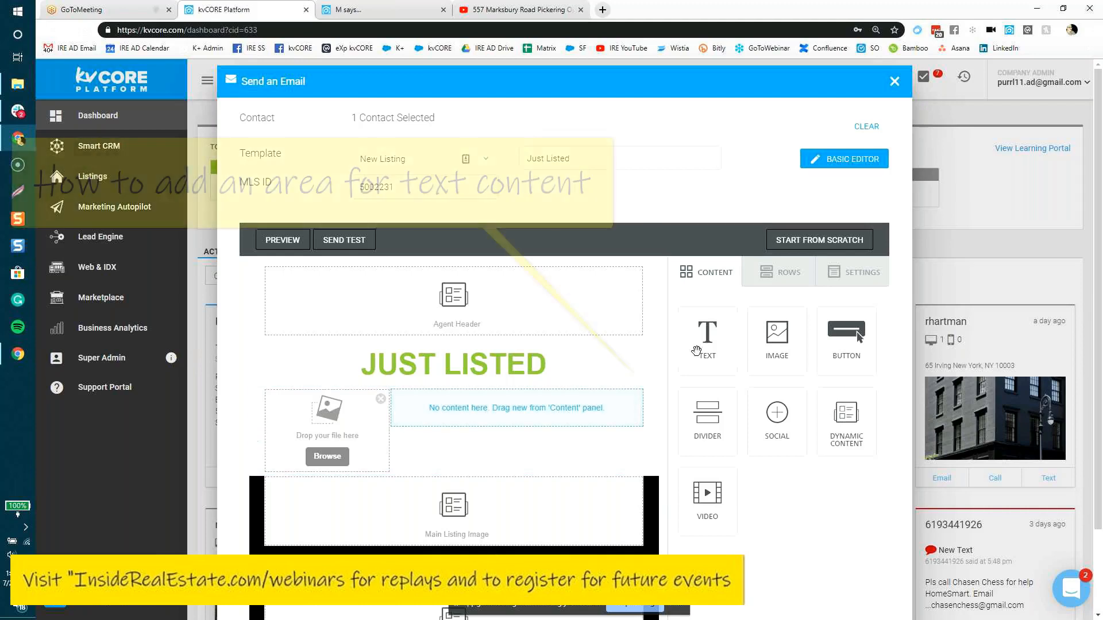
{"action": "left_click_drag", "start_coordinate": [706, 340], "coordinate": [487, 405]}
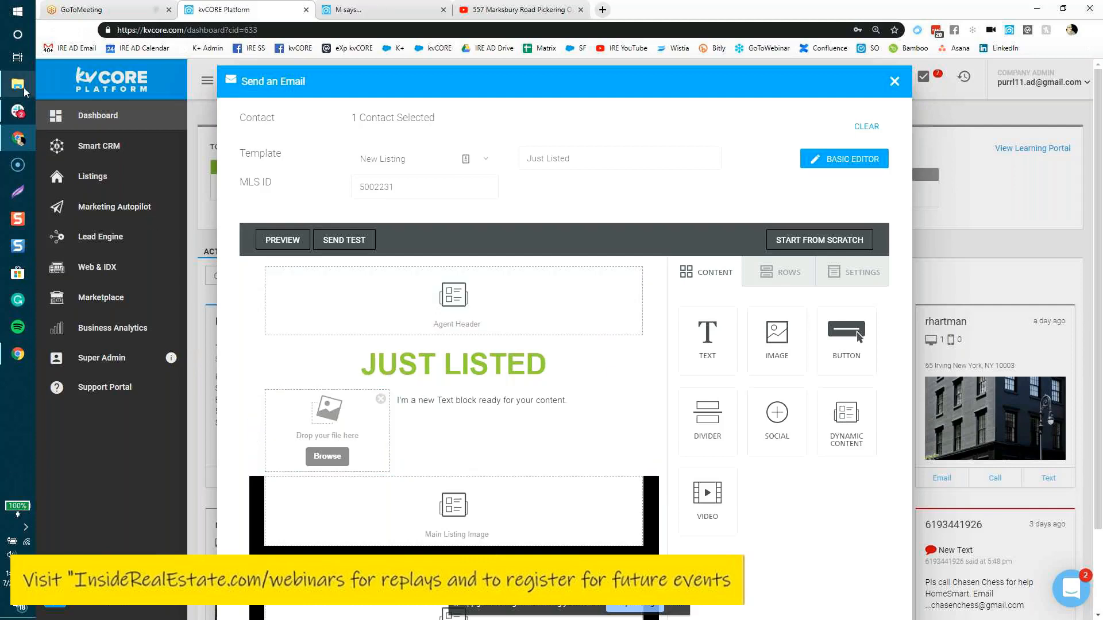
Place the Google Remarketing picture from the Downloads folder into the empty image block and review its image properties
{"action": "mouse_move", "coordinate": [23, 87]}
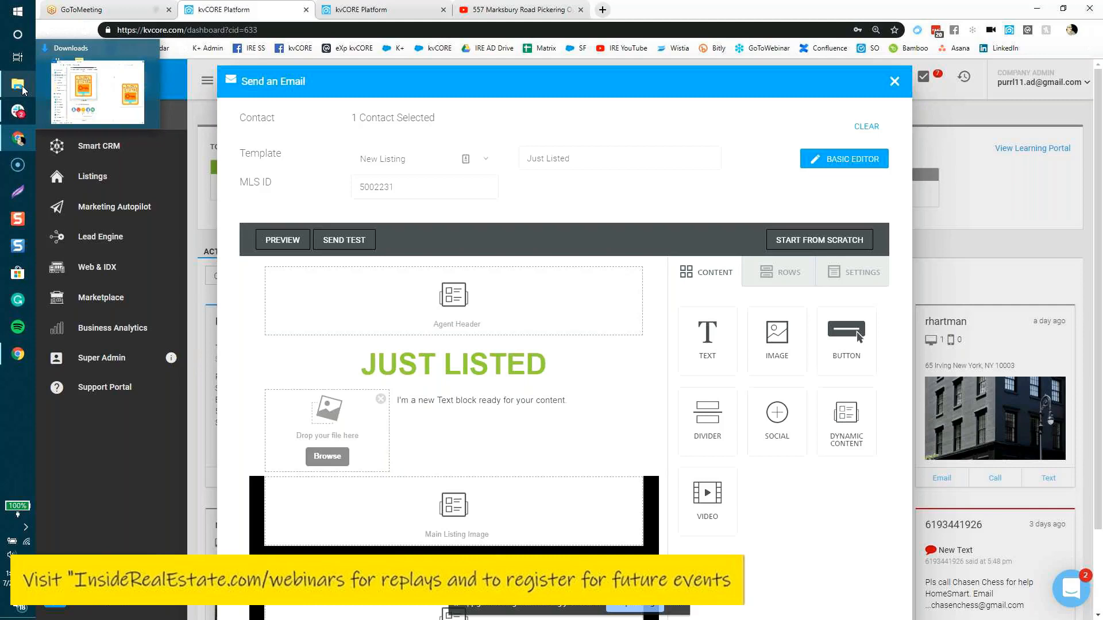
{"action": "left_click", "coordinate": [23, 87]}
{"action": "left_click_drag", "start_coordinate": [189, 295], "coordinate": [329, 448]}
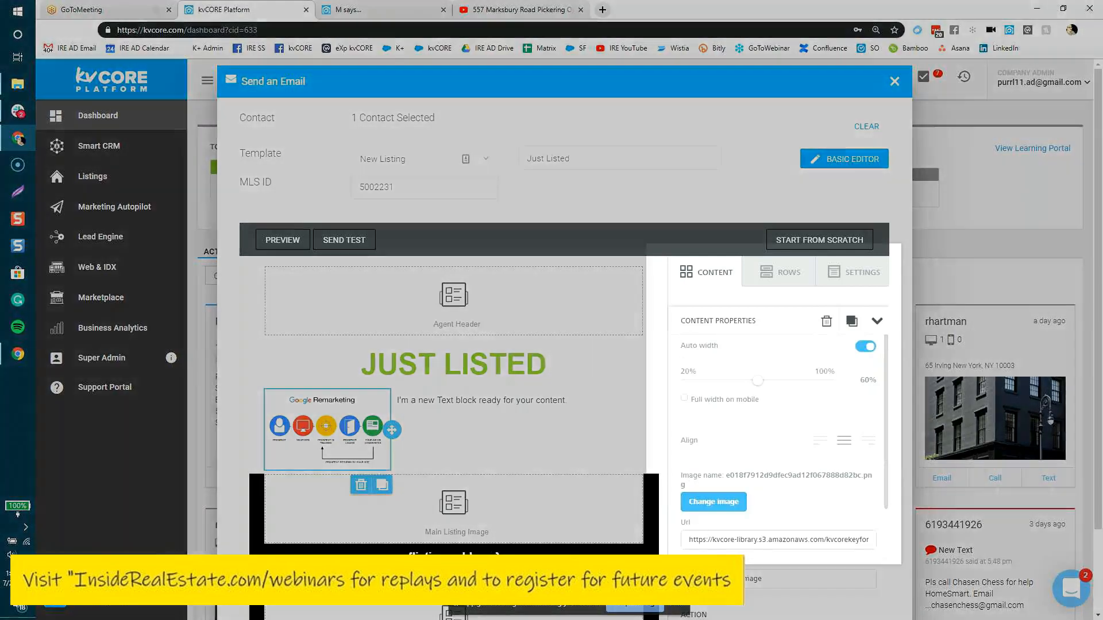
{"action": "scroll", "coordinate": [685, 442], "scroll_direction": "down", "scroll_amount": 2}
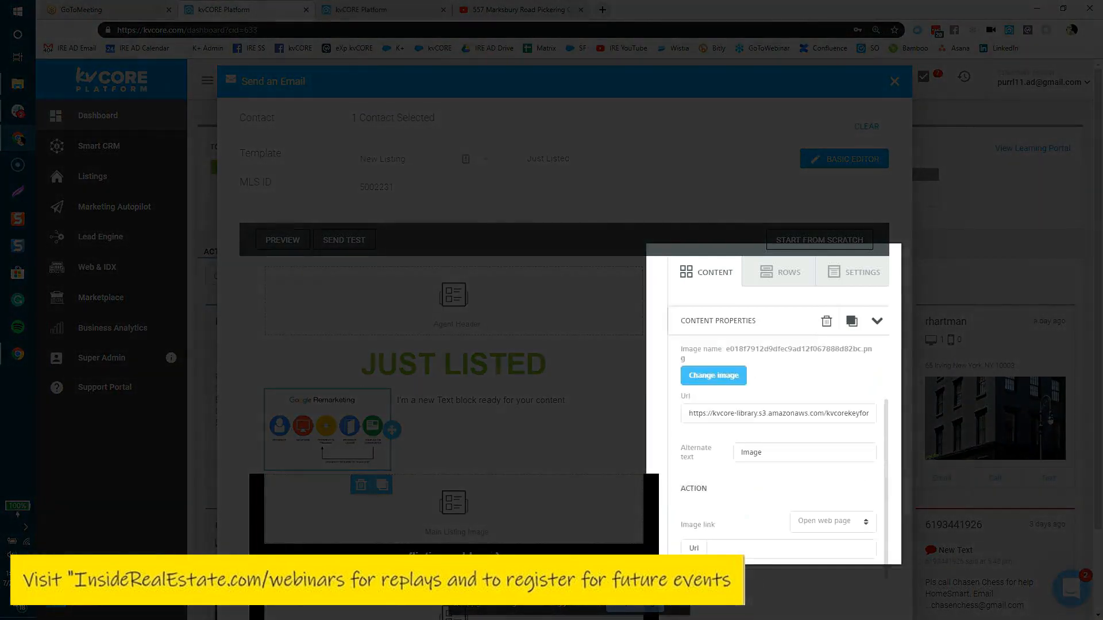
{"action": "scroll", "coordinate": [778, 437], "scroll_direction": "up", "scroll_amount": 2}
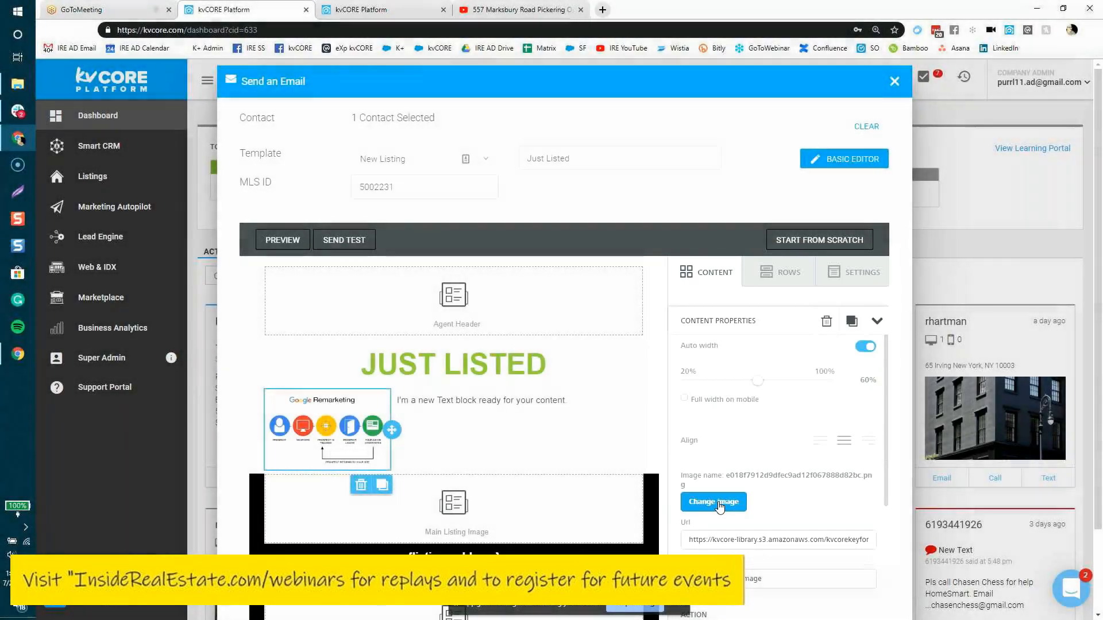
Browse the file manager for a replacement image and search the Agents folder by an agent's first name
{"action": "left_click", "coordinate": [719, 503]}
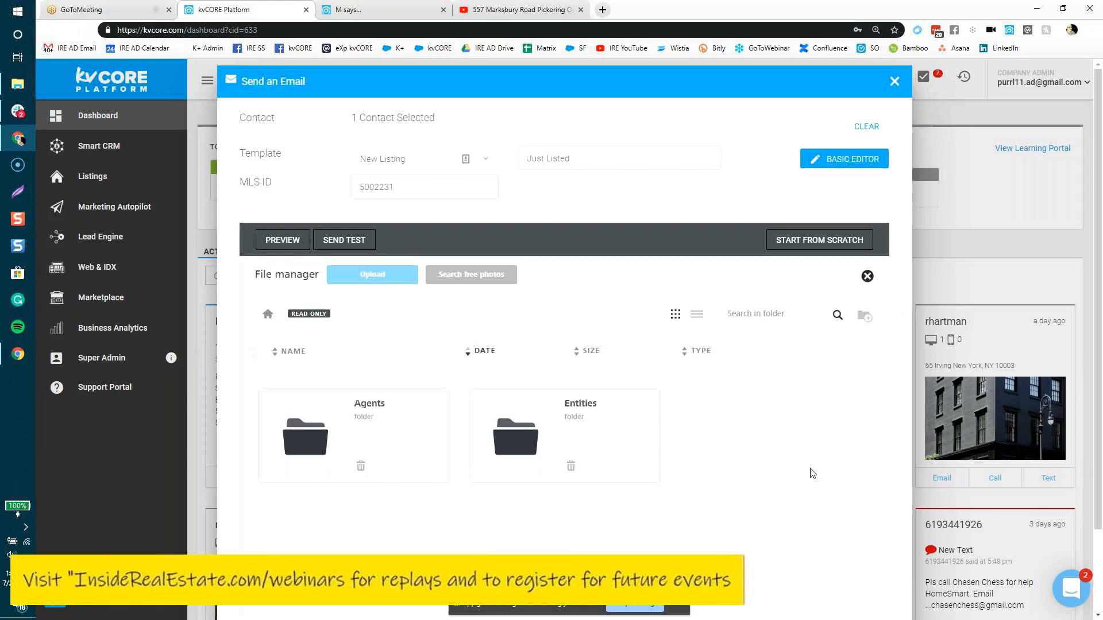
{"action": "left_click", "coordinate": [781, 315]}
{"action": "type", "text": "a"}
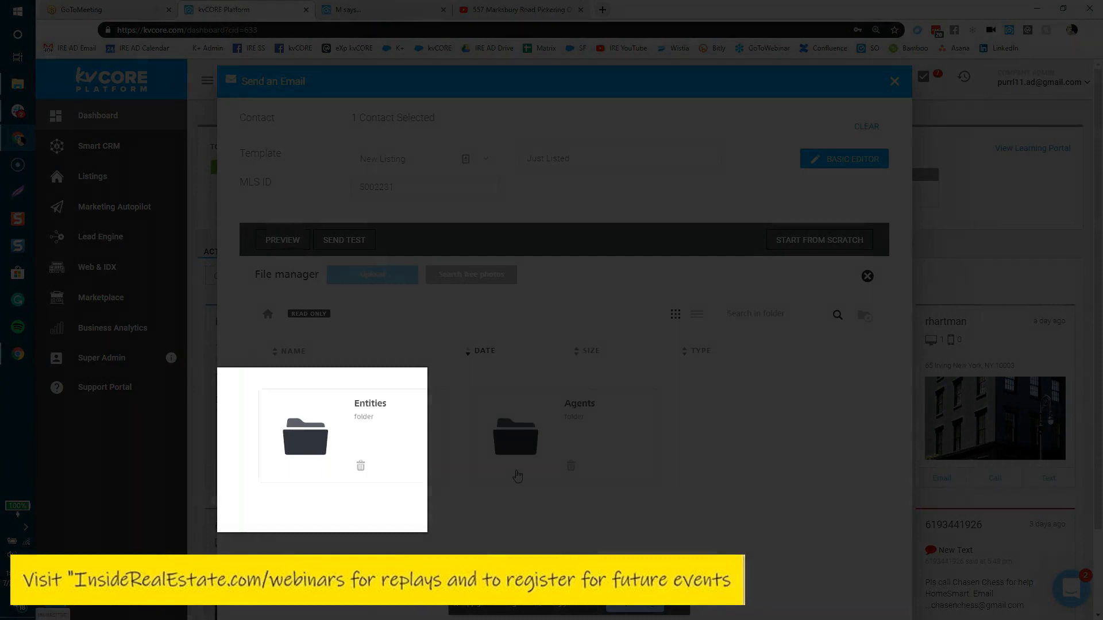
{"action": "left_click", "coordinate": [518, 476]}
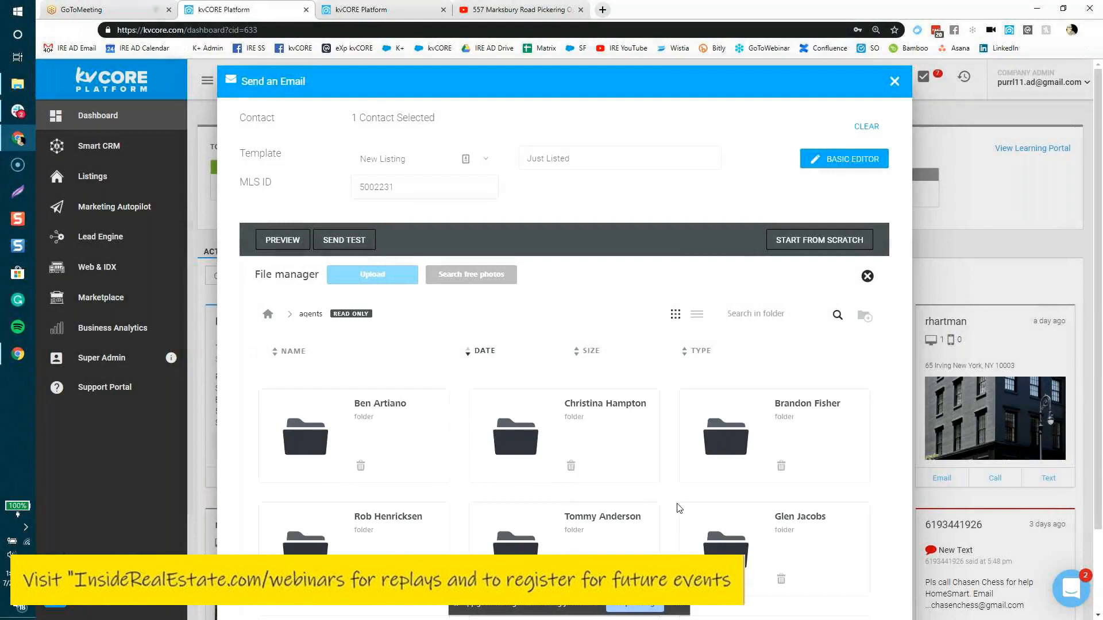
{"action": "scroll", "coordinate": [677, 453], "scroll_direction": "down", "scroll_amount": 2}
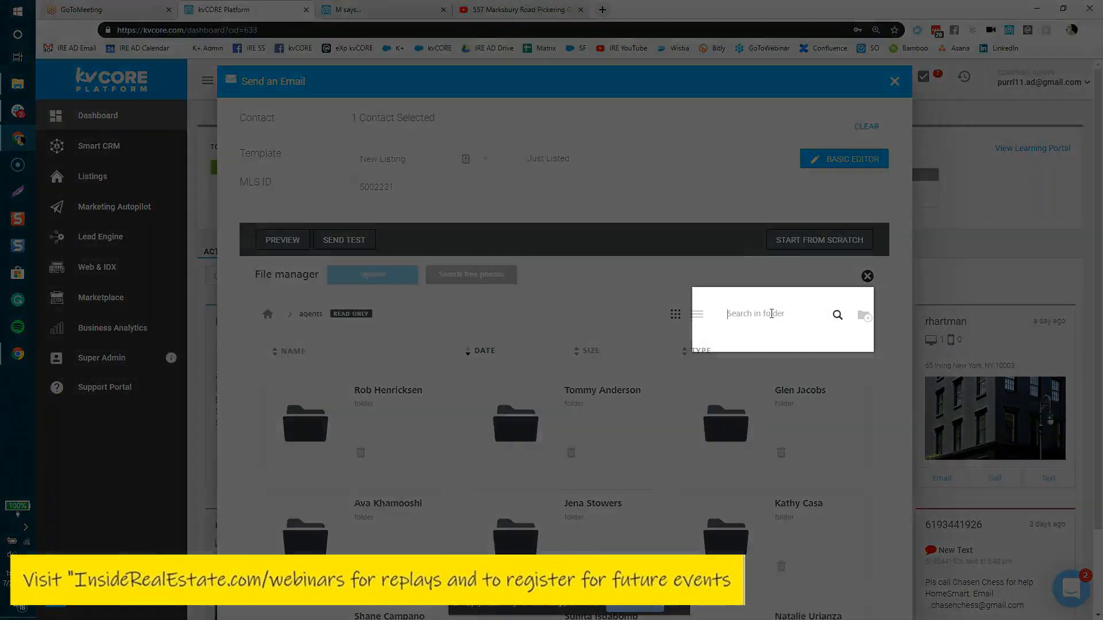
{"action": "type", "text": "annalisa"}
{"action": "key", "text": "Return"}
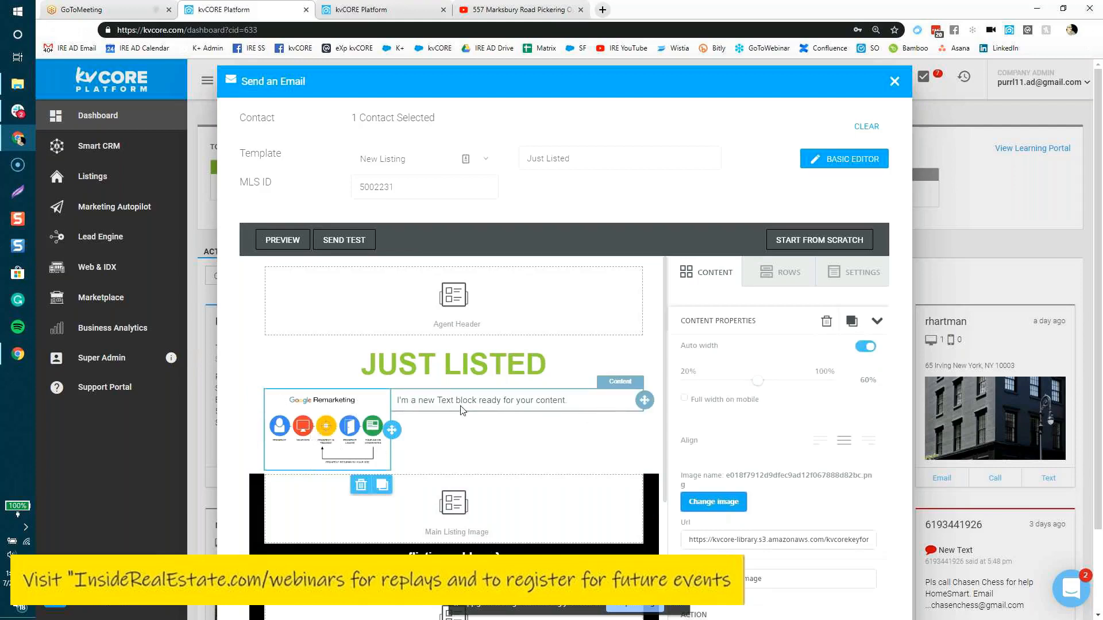
Replace the placeholder text in the row's wide column with "click in to add text and formatting"
{"action": "left_click", "coordinate": [570, 402]}
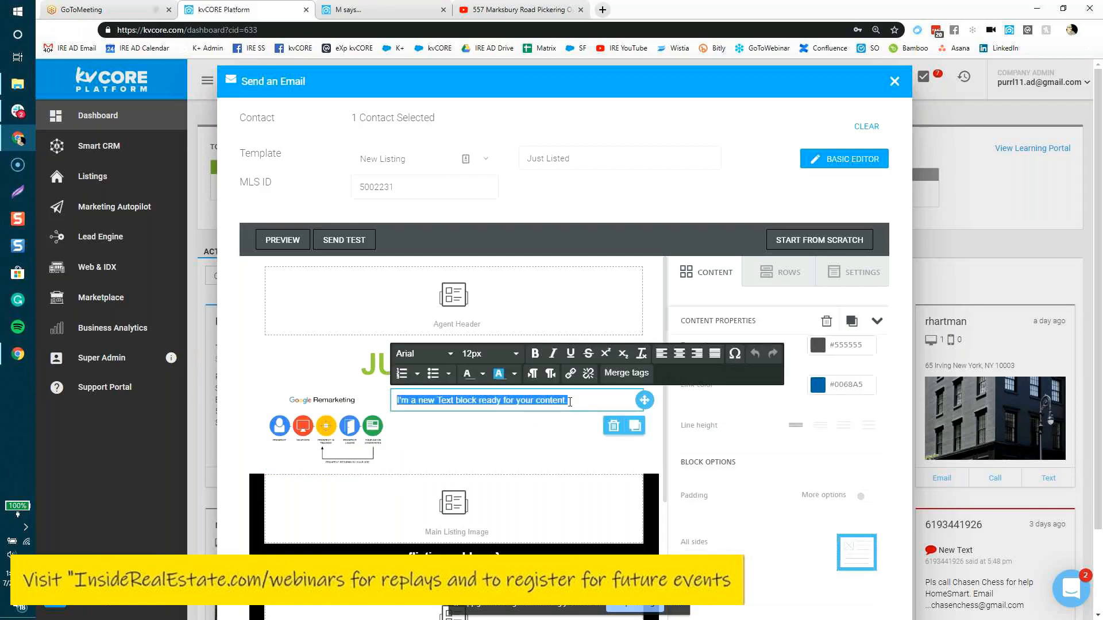
{"action": "type", "text": "col"}
{"action": "key", "text": "BackSpace"}
{"action": "key", "text": "BackSpace"}
{"action": "key", "text": "BackSpace"}
{"action": "type", "text": "cloi"}
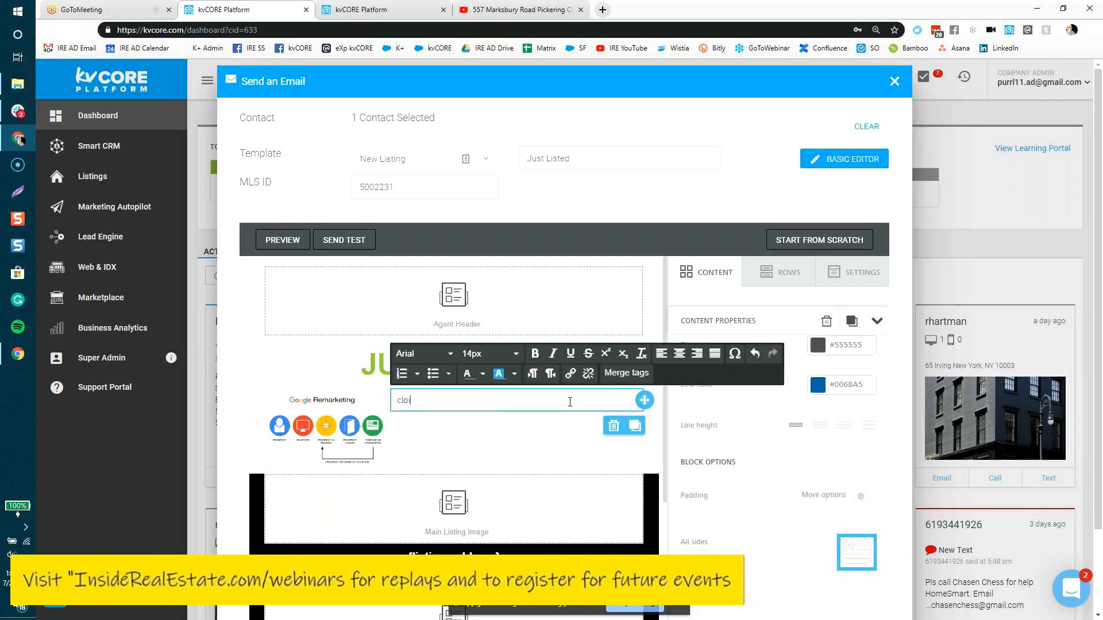
{"action": "key", "text": "BackSpace"}
{"action": "key", "text": "BackSpace"}
{"action": "type", "text": "ick in to add text and formatting"}
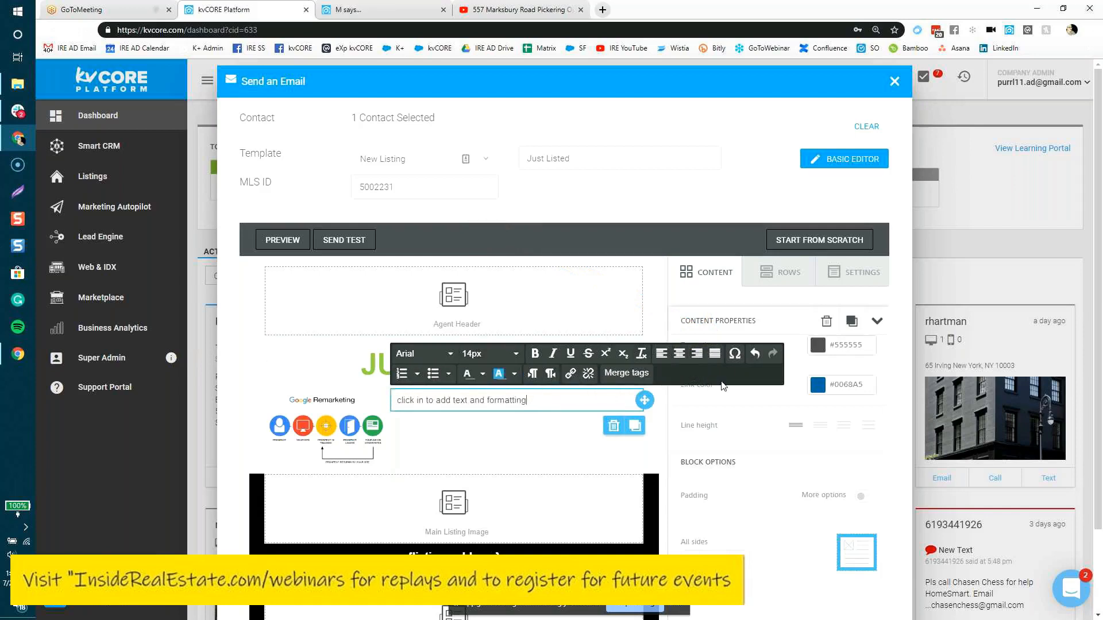
Look through the special characters available for the text block without inserting one
{"action": "left_click", "coordinate": [734, 355]}
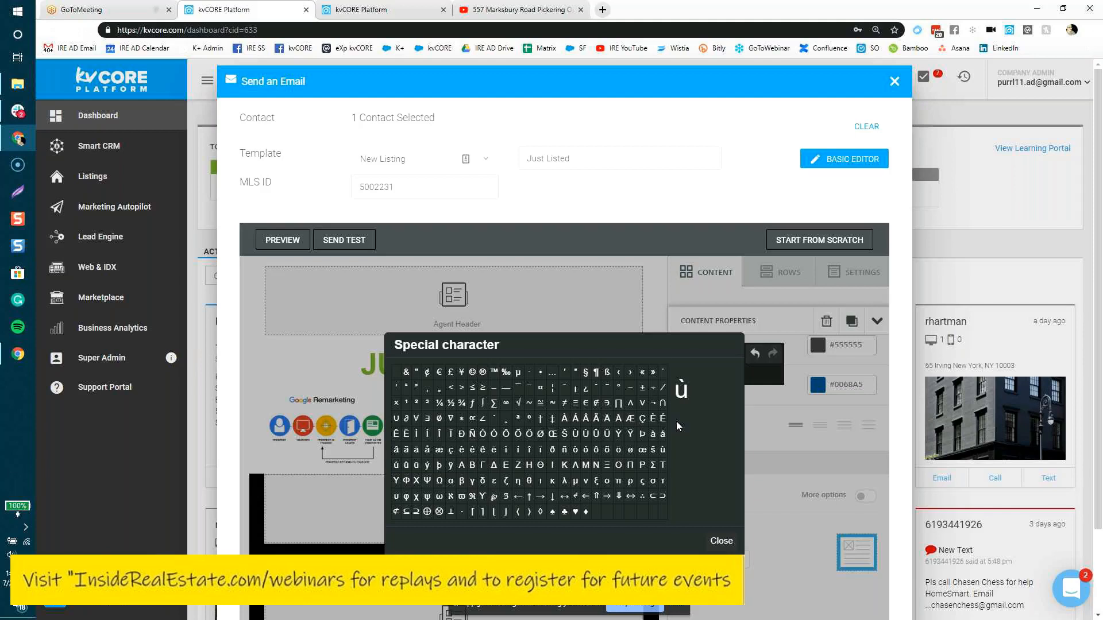
{"action": "left_click", "coordinate": [721, 542]}
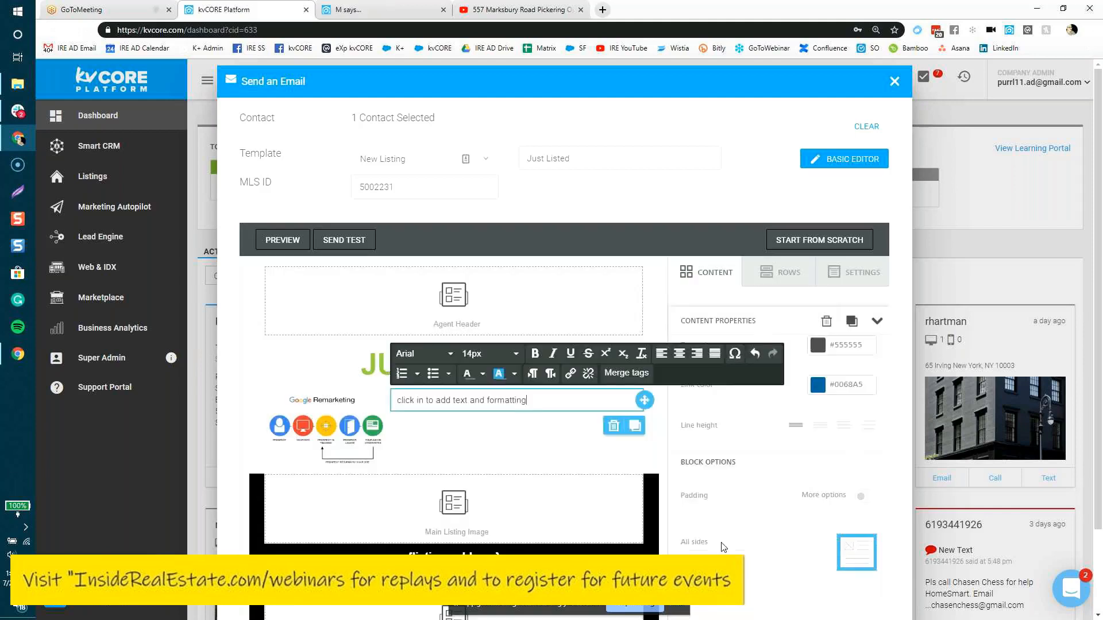
{"action": "left_click", "coordinate": [580, 402]}
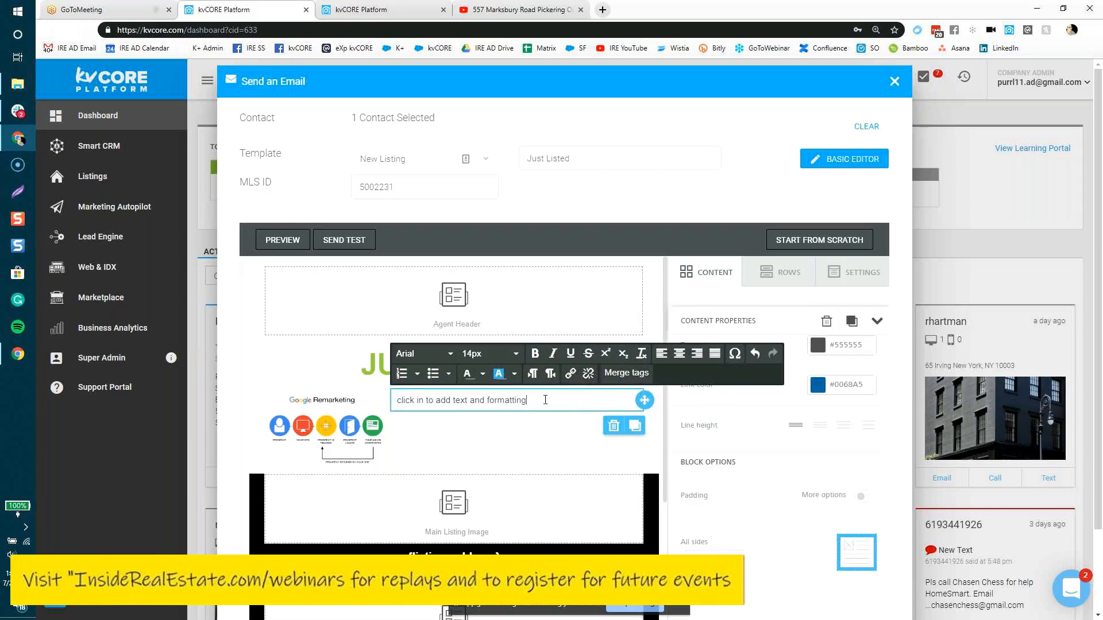
Set the font size of the whole "click in to add text and formatting" text to 26px
{"action": "left_click_drag", "start_coordinate": [545, 400], "coordinate": [395, 405]}
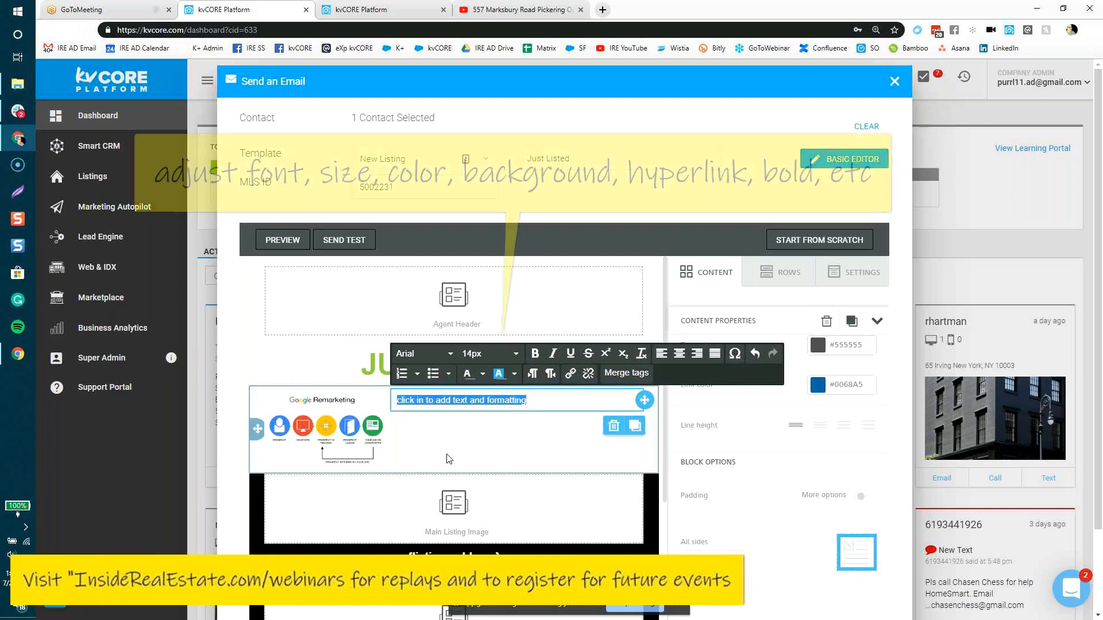
{"action": "left_click", "coordinate": [482, 354]}
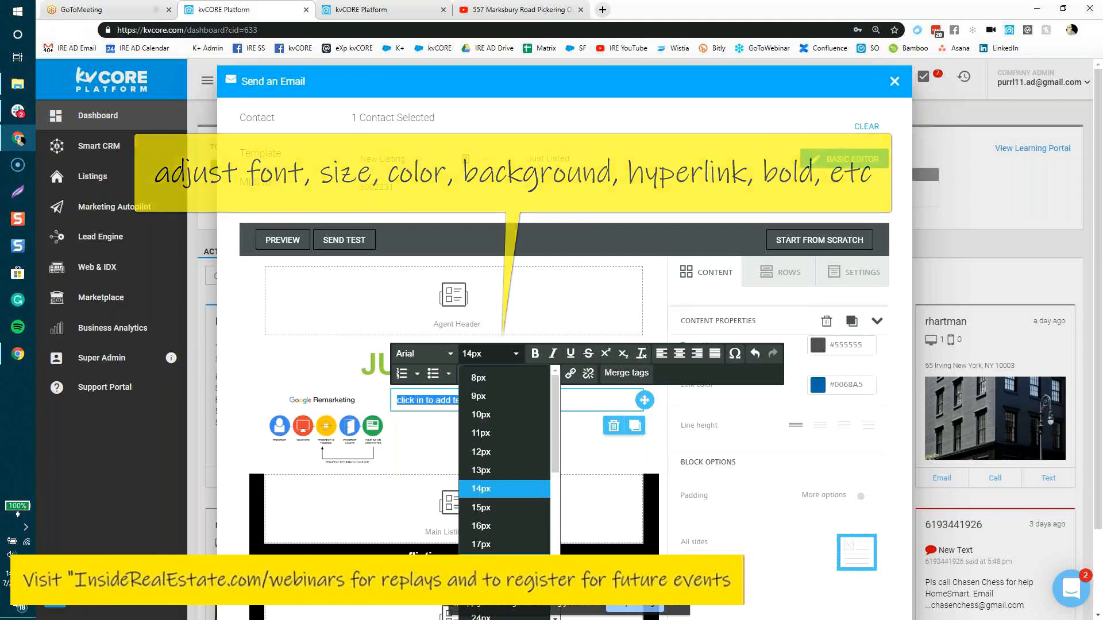
{"action": "left_click", "coordinate": [481, 562]}
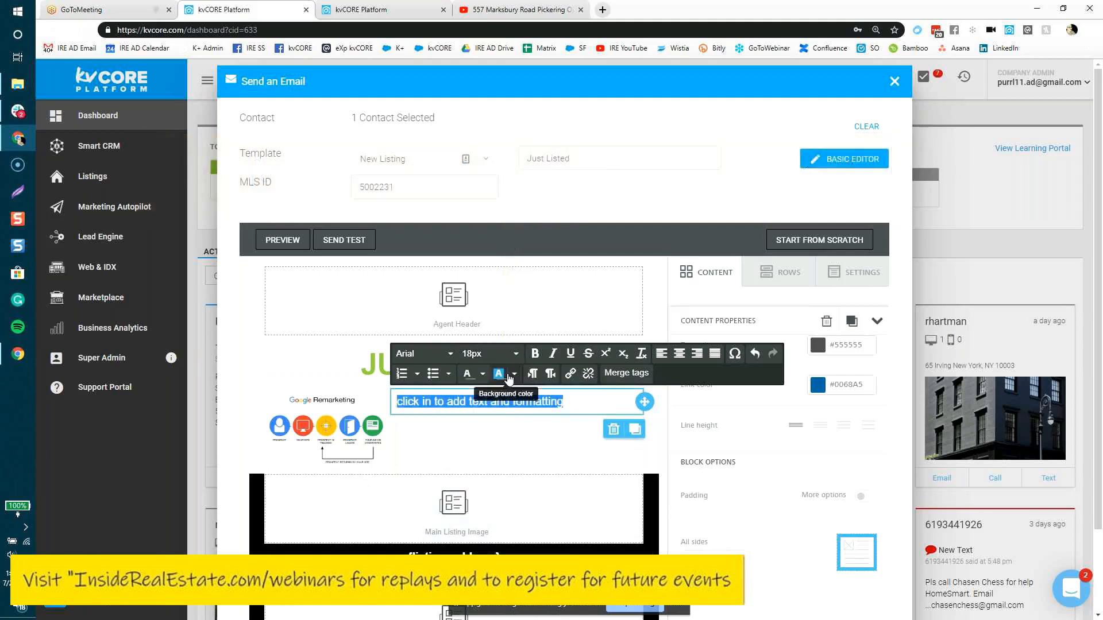
{"action": "left_click", "coordinate": [507, 355]}
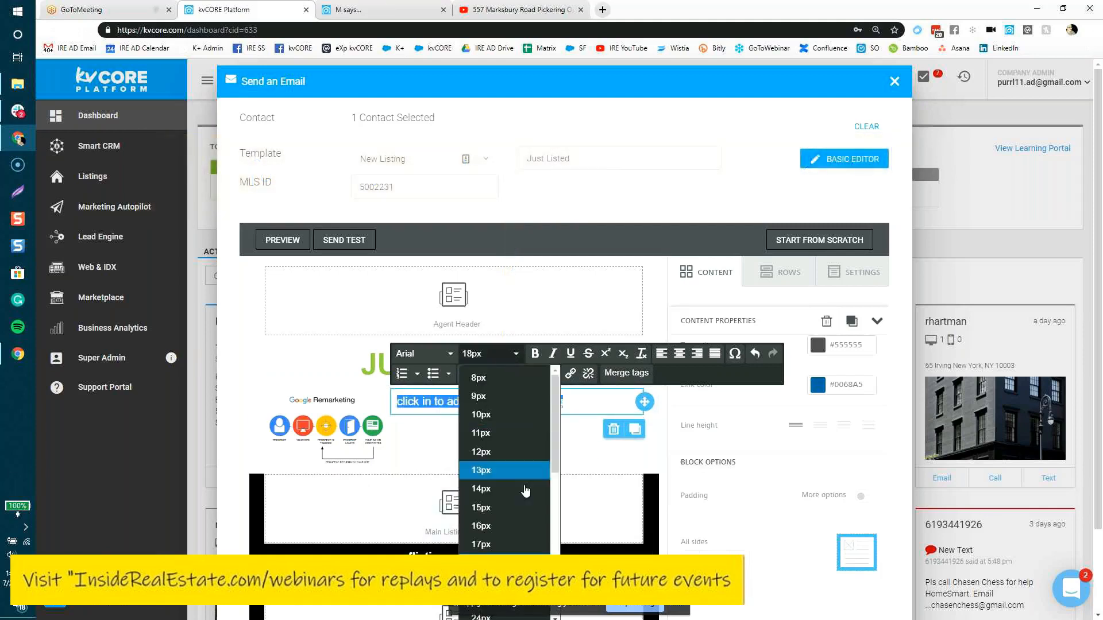
{"action": "left_click", "coordinate": [506, 523]}
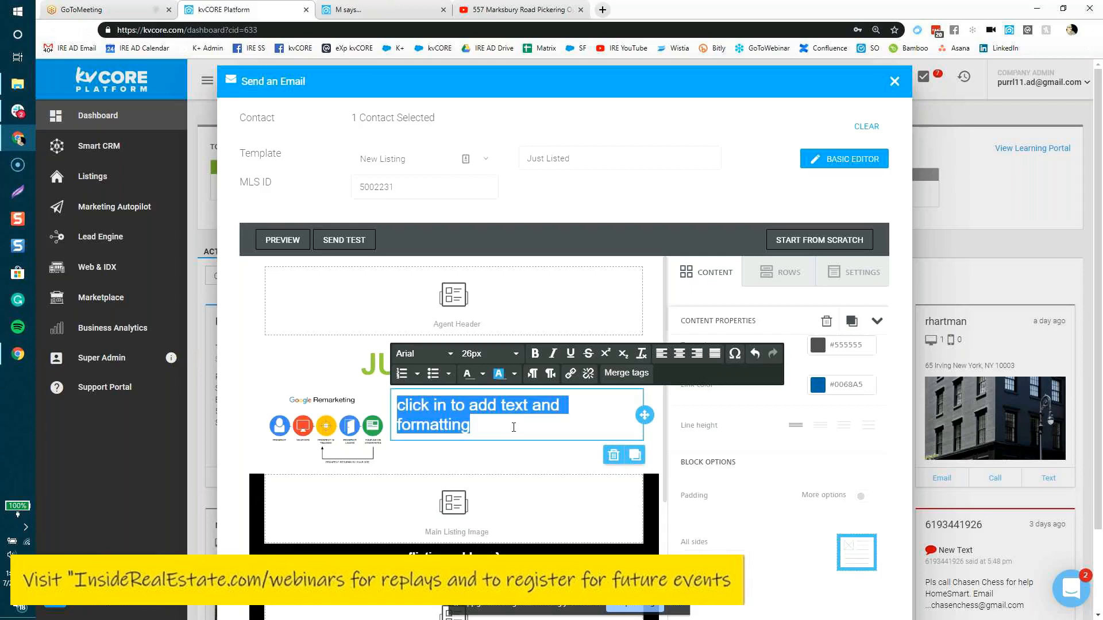
Preview the email in the desktop and mobile layouts, and return to editing
{"action": "left_click", "coordinate": [291, 241]}
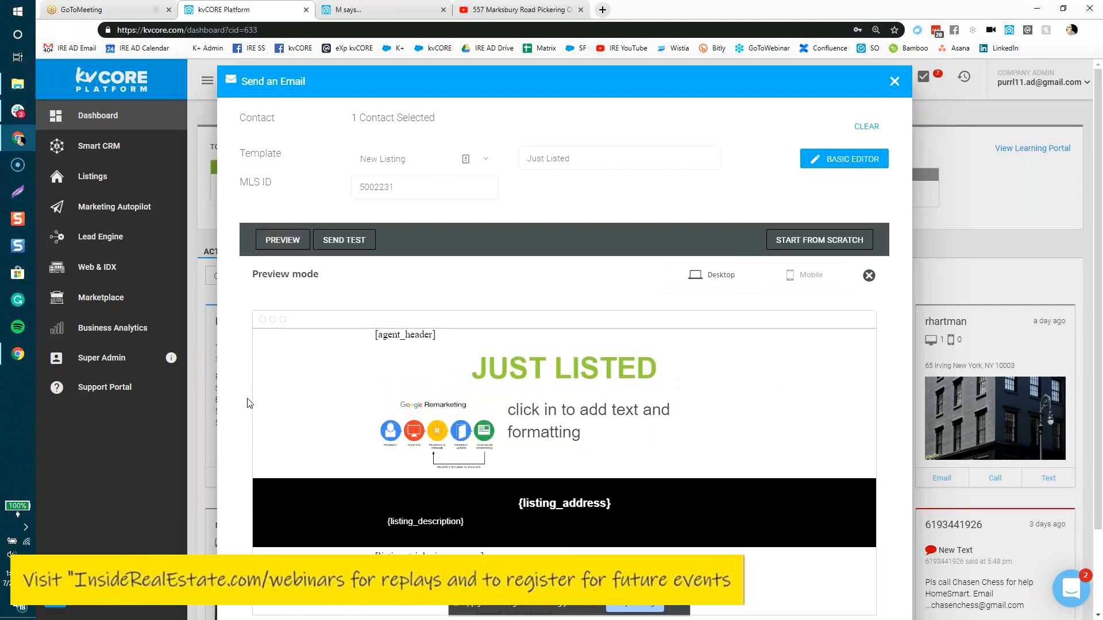
{"action": "scroll", "coordinate": [247, 401], "scroll_direction": "down", "scroll_amount": 2}
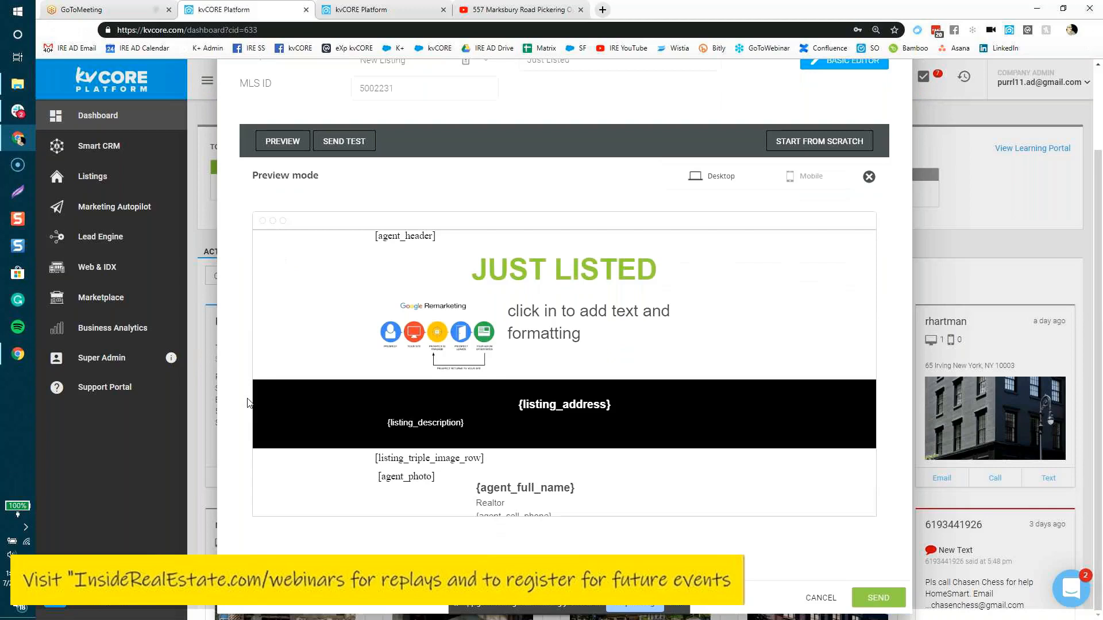
{"action": "left_click", "coordinate": [811, 178]}
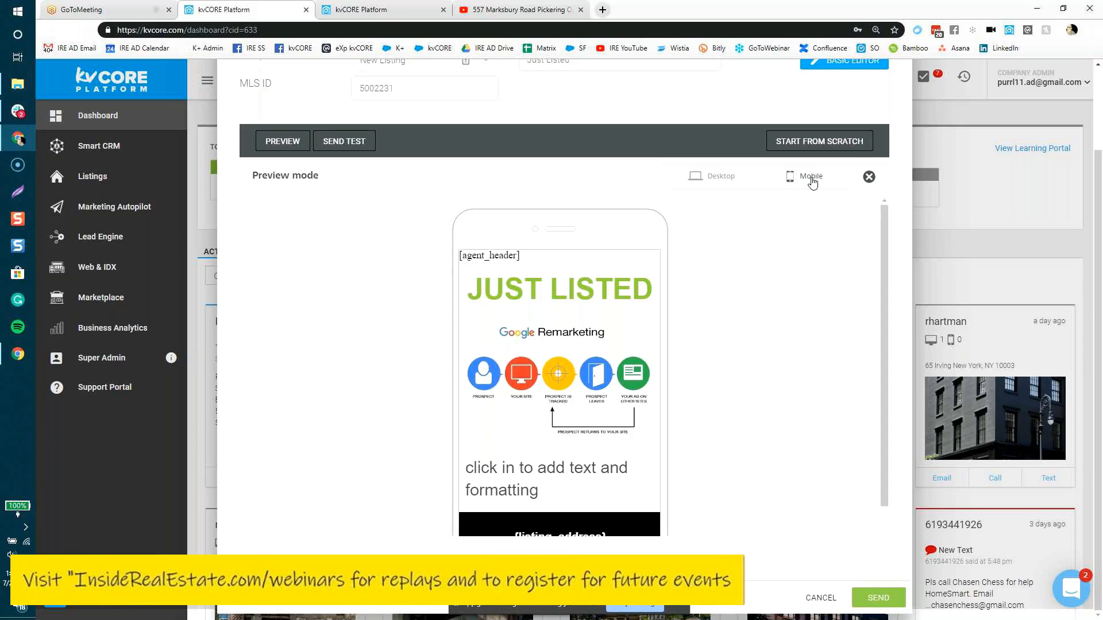
{"action": "left_click", "coordinate": [718, 179]}
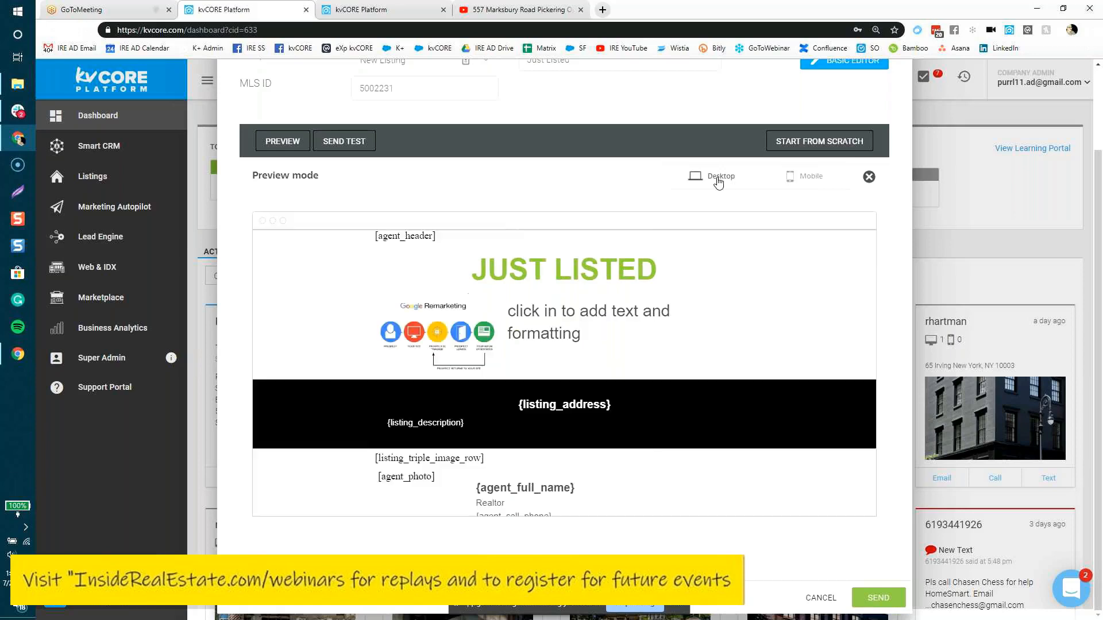
{"action": "left_click", "coordinate": [869, 178]}
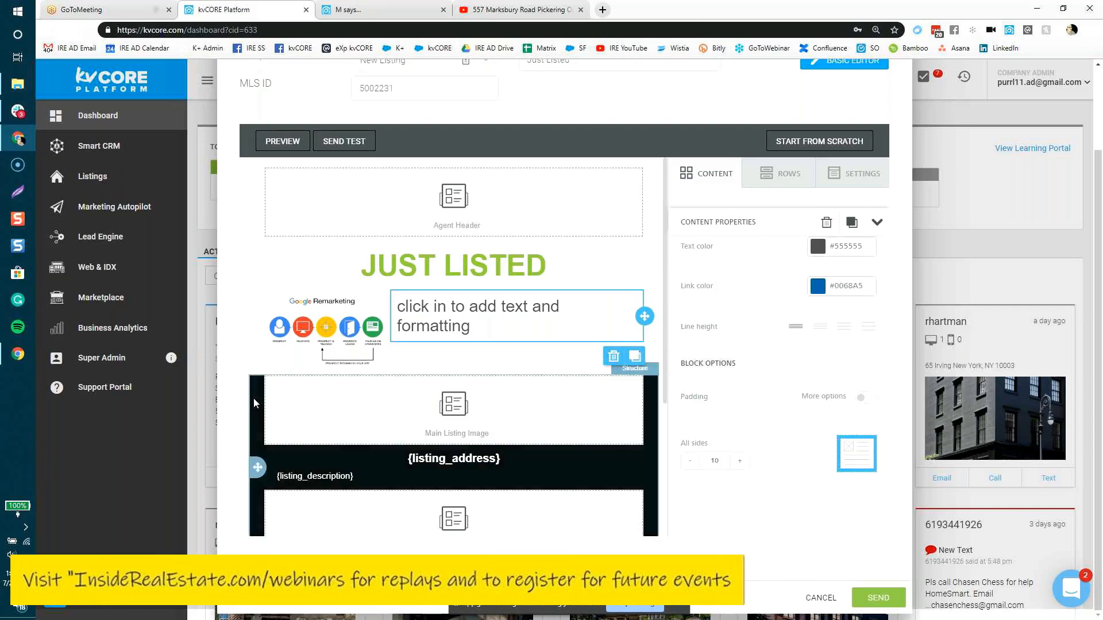
Set the email's general background color to #000
{"action": "left_click", "coordinate": [292, 354]}
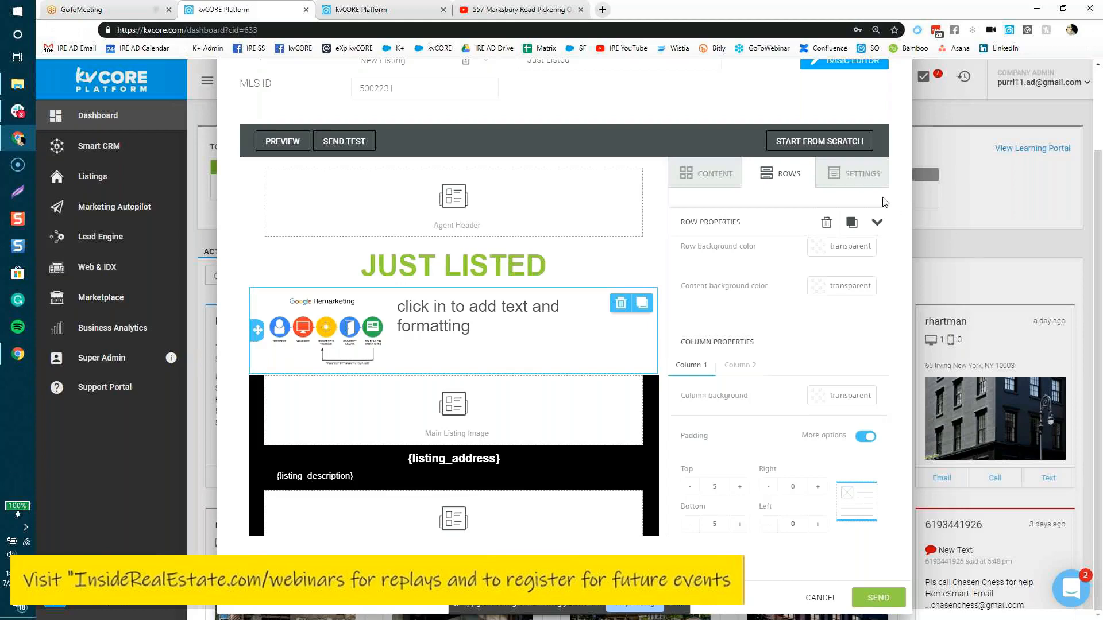
{"action": "left_click", "coordinate": [867, 179]}
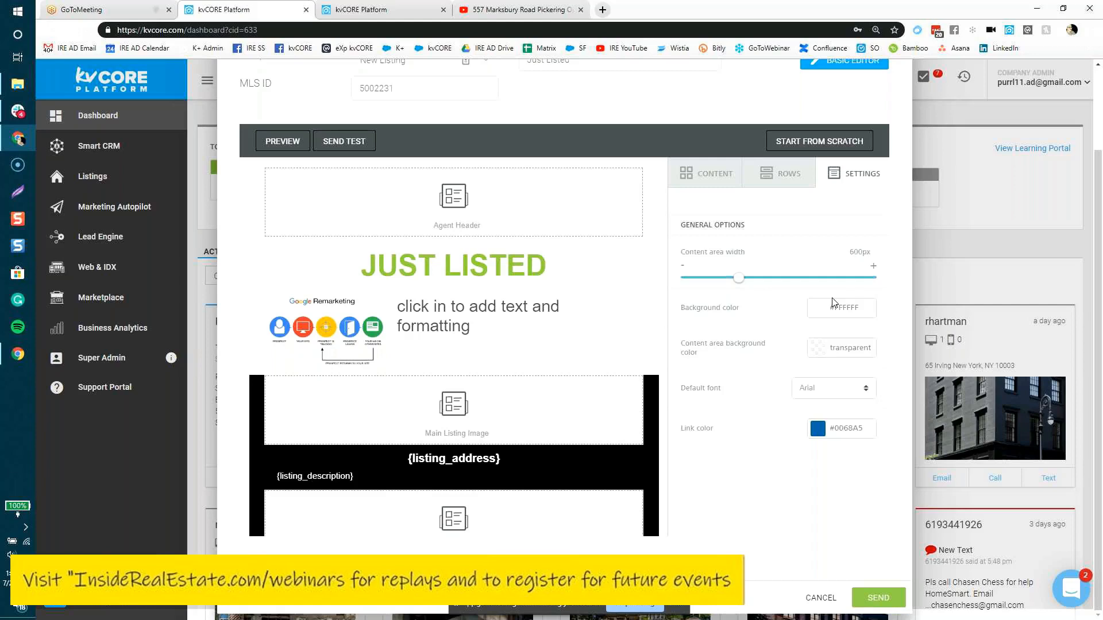
{"action": "left_click", "coordinate": [825, 313]}
{"action": "double_click", "coordinate": [835, 313]}
{"action": "type", "text": "000"}
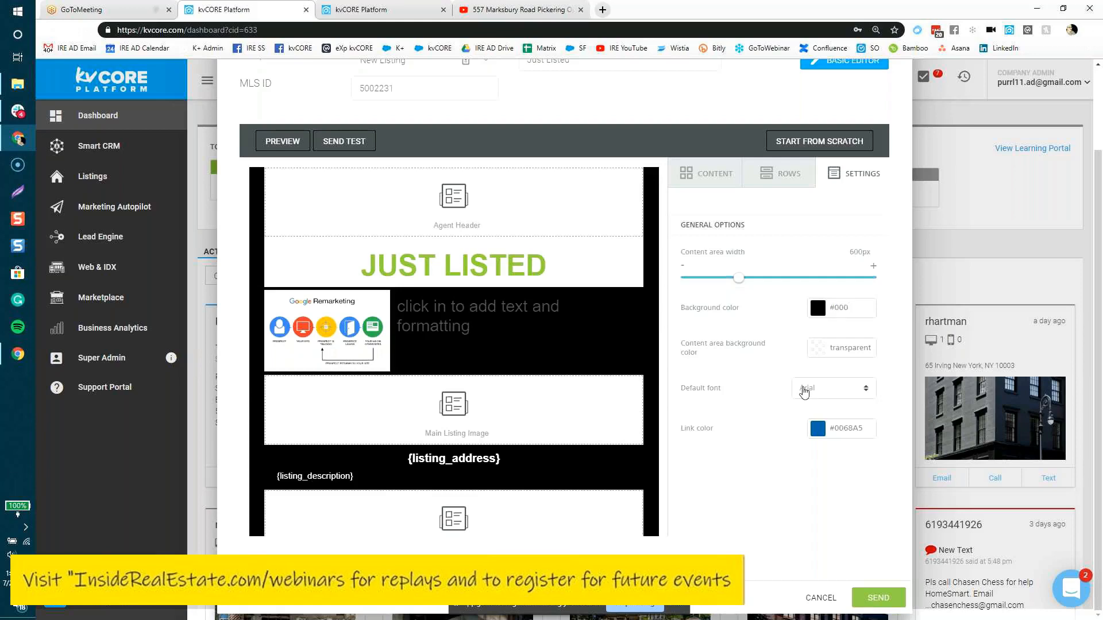
{"action": "scroll", "coordinate": [796, 451], "scroll_direction": "up", "scroll_amount": 2}
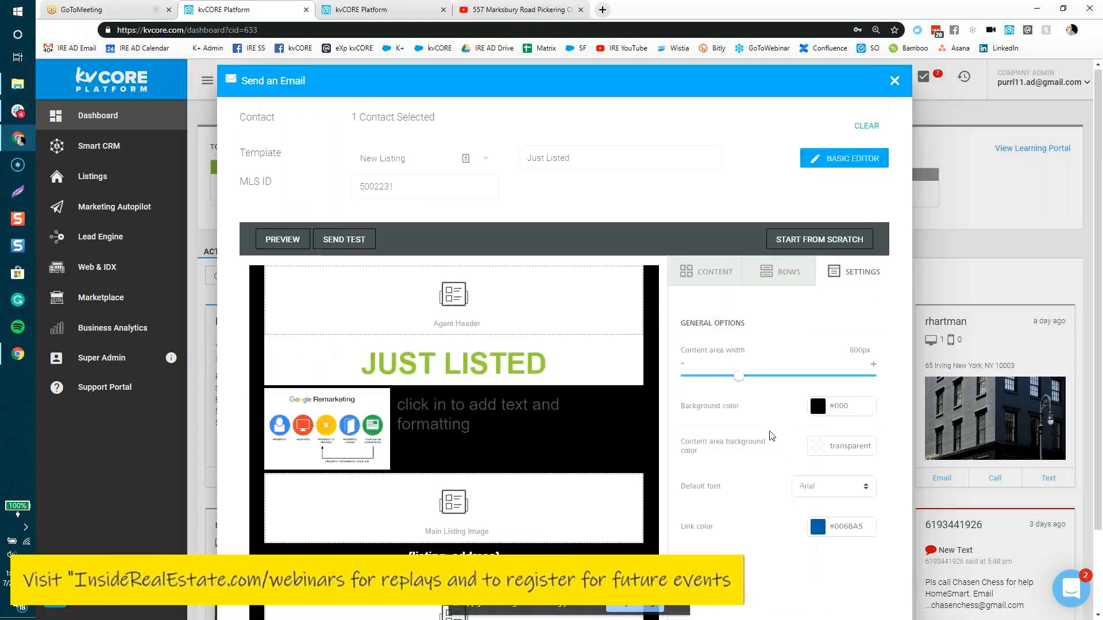
{"action": "left_click", "coordinate": [702, 274]}
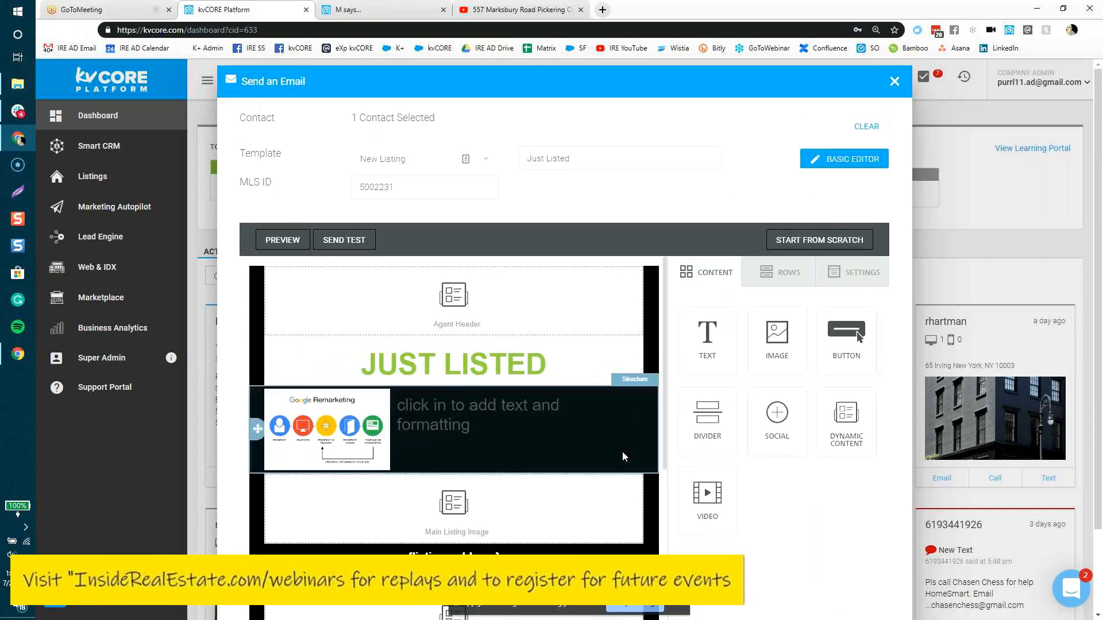
{"action": "left_click", "coordinate": [474, 427]}
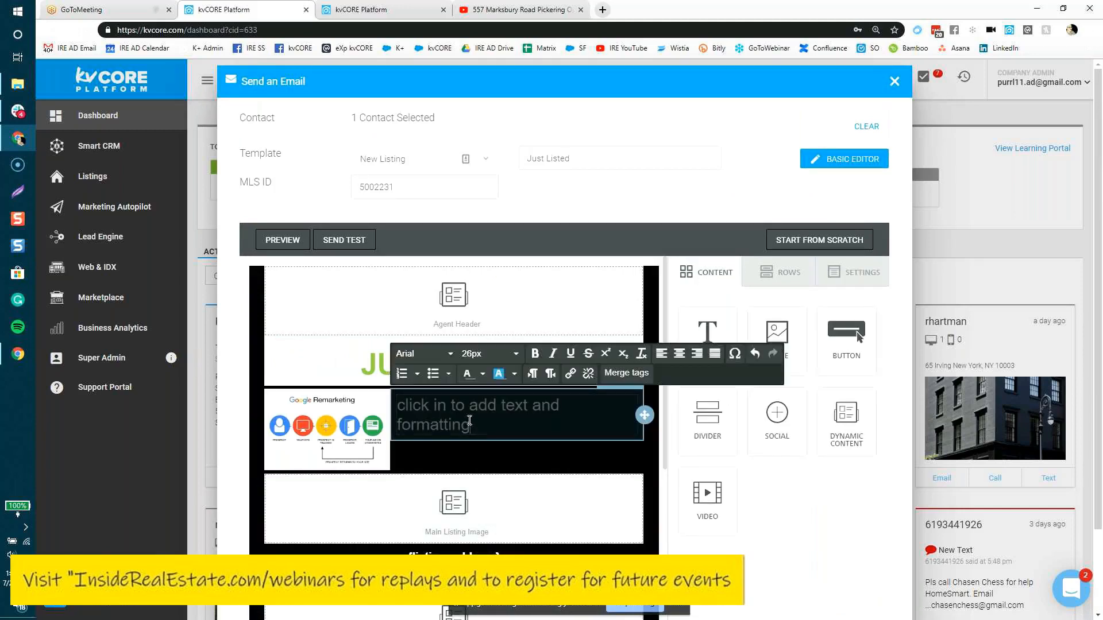
{"action": "left_click_drag", "start_coordinate": [475, 427], "coordinate": [396, 409]}
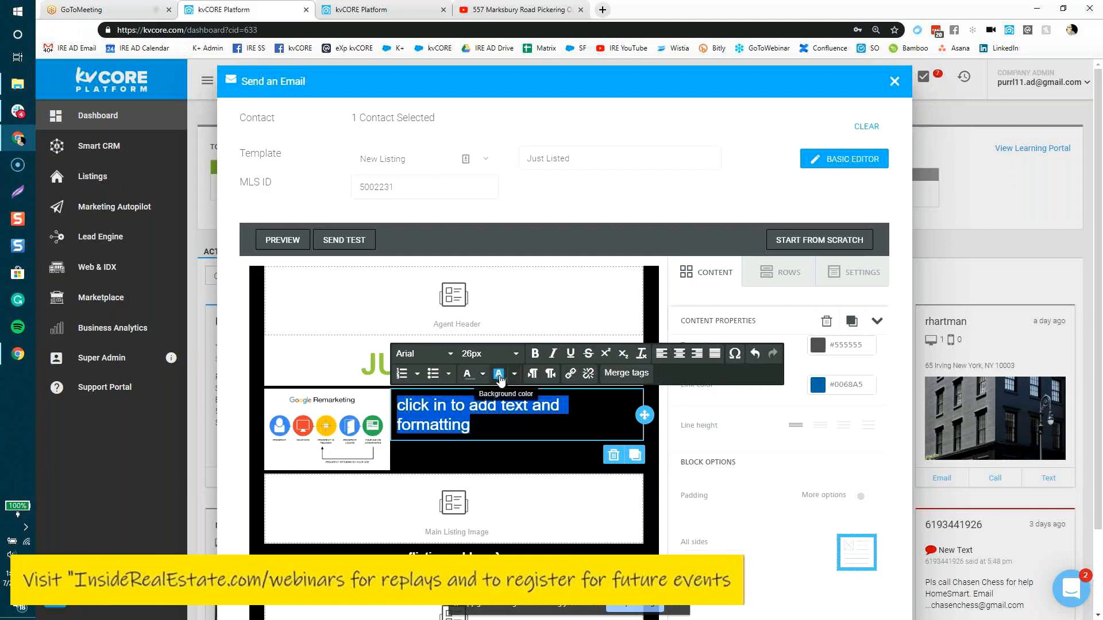
{"action": "left_click", "coordinate": [782, 503]}
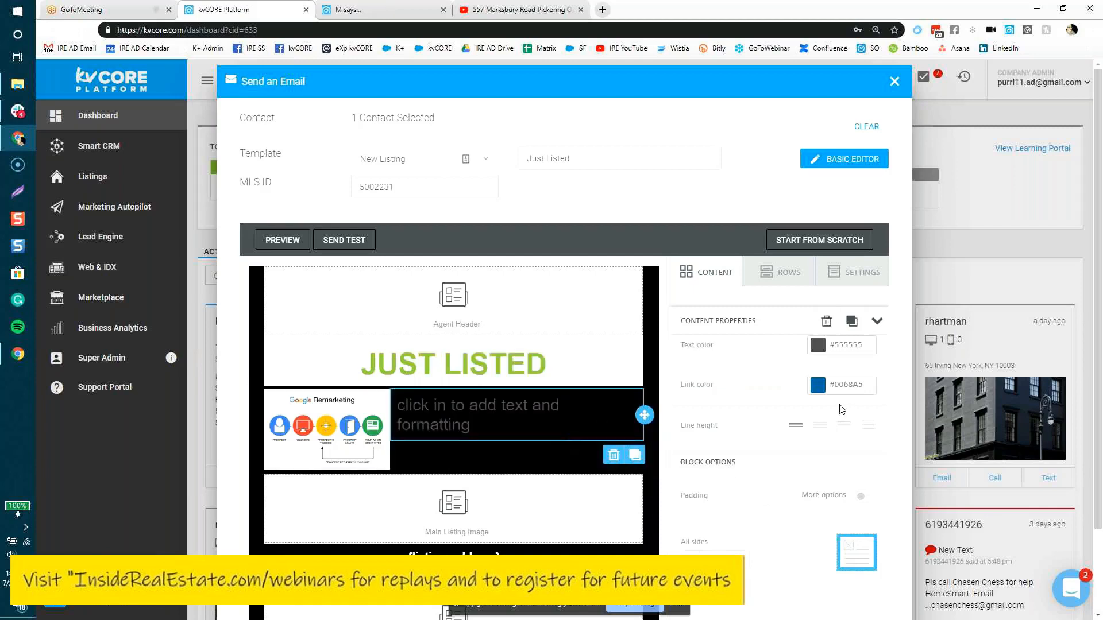
{"action": "left_click_drag", "start_coordinate": [713, 346], "coordinate": [638, 357]}
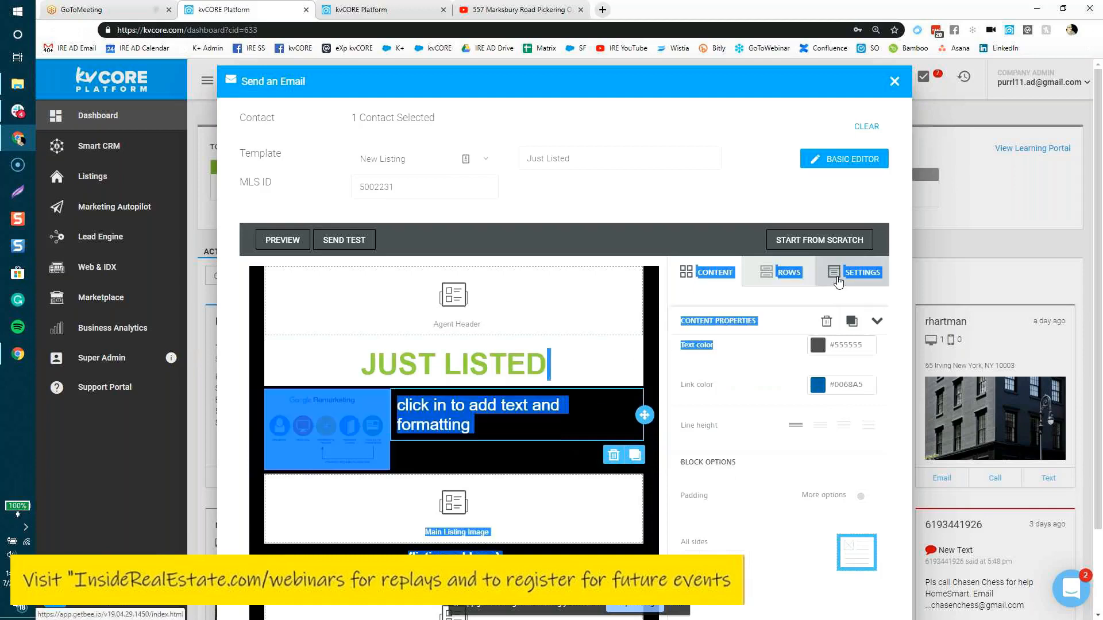
{"action": "left_click", "coordinate": [838, 281]}
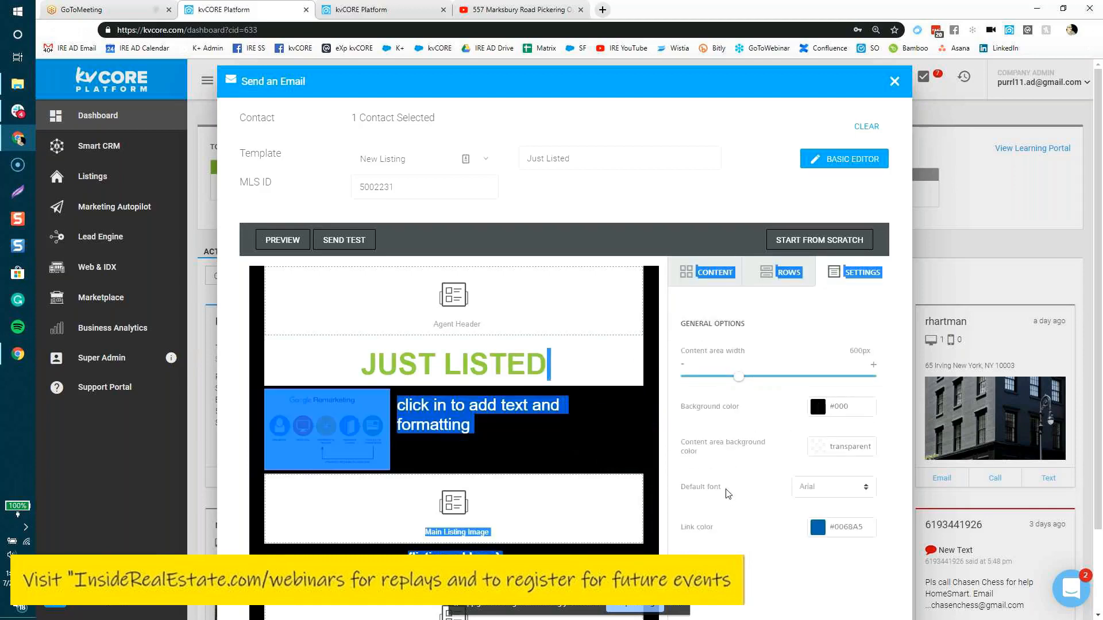
{"action": "scroll", "coordinate": [743, 453], "scroll_direction": "down", "scroll_amount": 1}
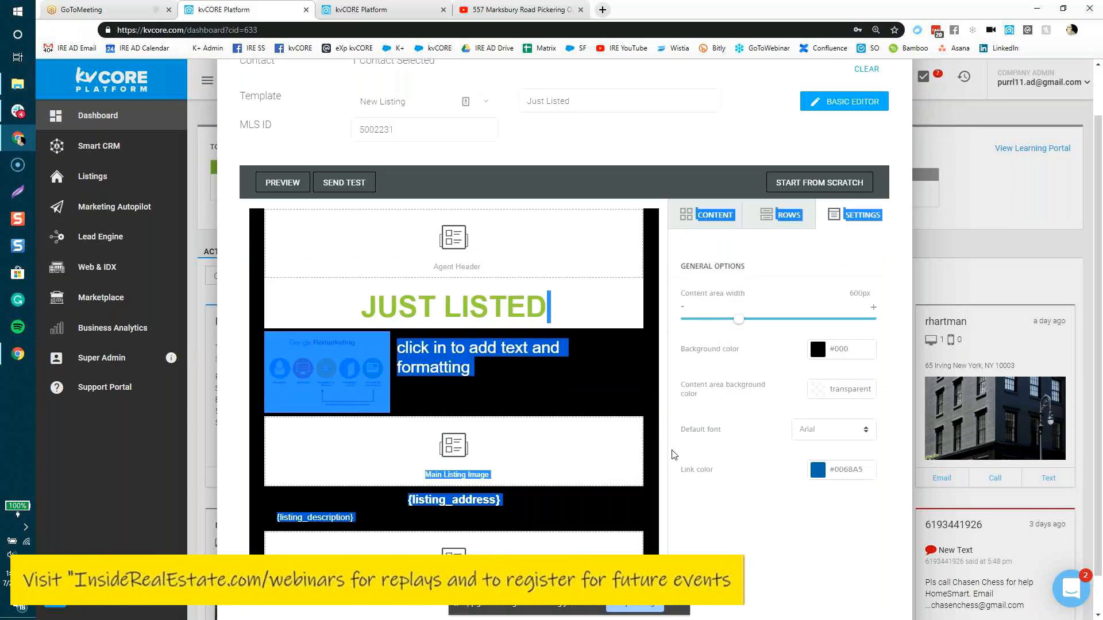
Set the text color of the block beside the Google Remarketing image to #FFFFFF and return to the available content blocks
{"action": "left_click", "coordinate": [446, 347]}
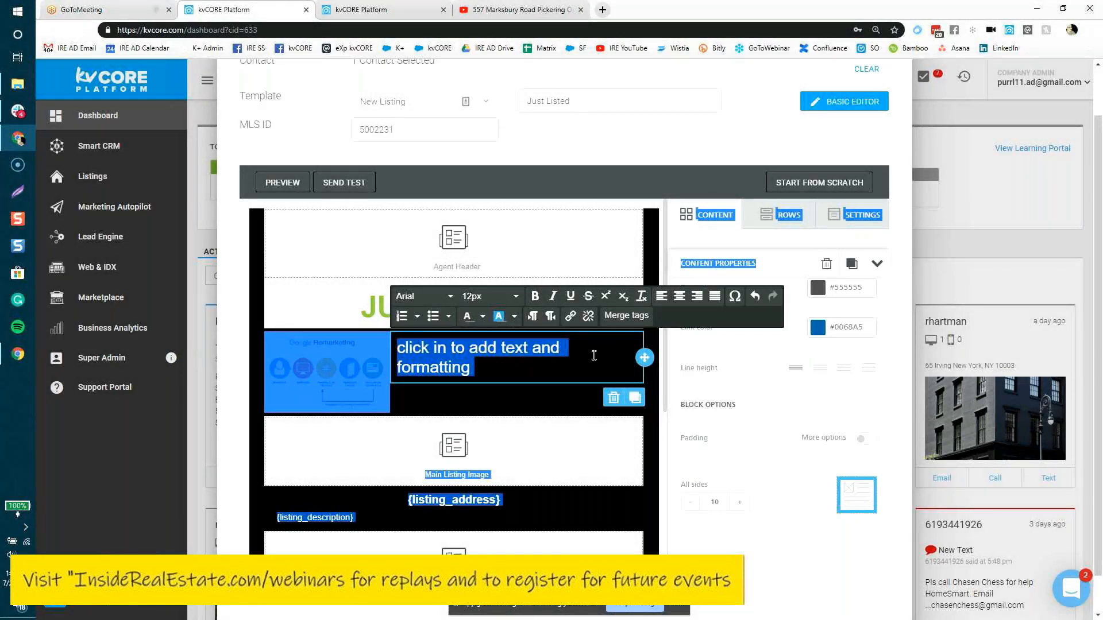
{"action": "left_click", "coordinate": [862, 290]}
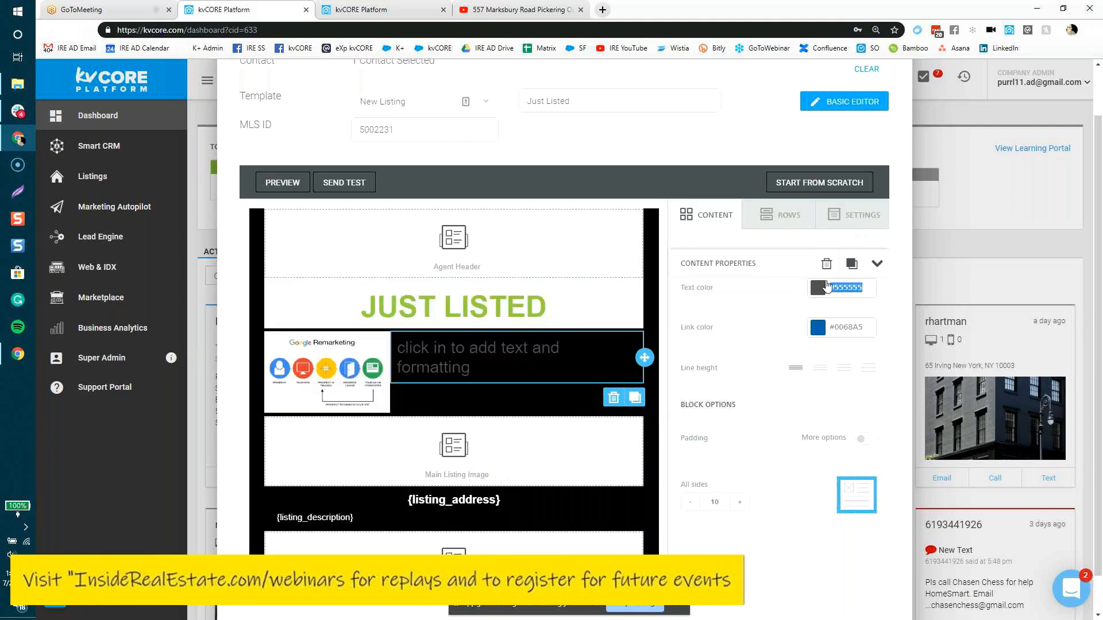
{"action": "left_click", "coordinate": [818, 290]}
{"action": "left_click", "coordinate": [574, 364]}
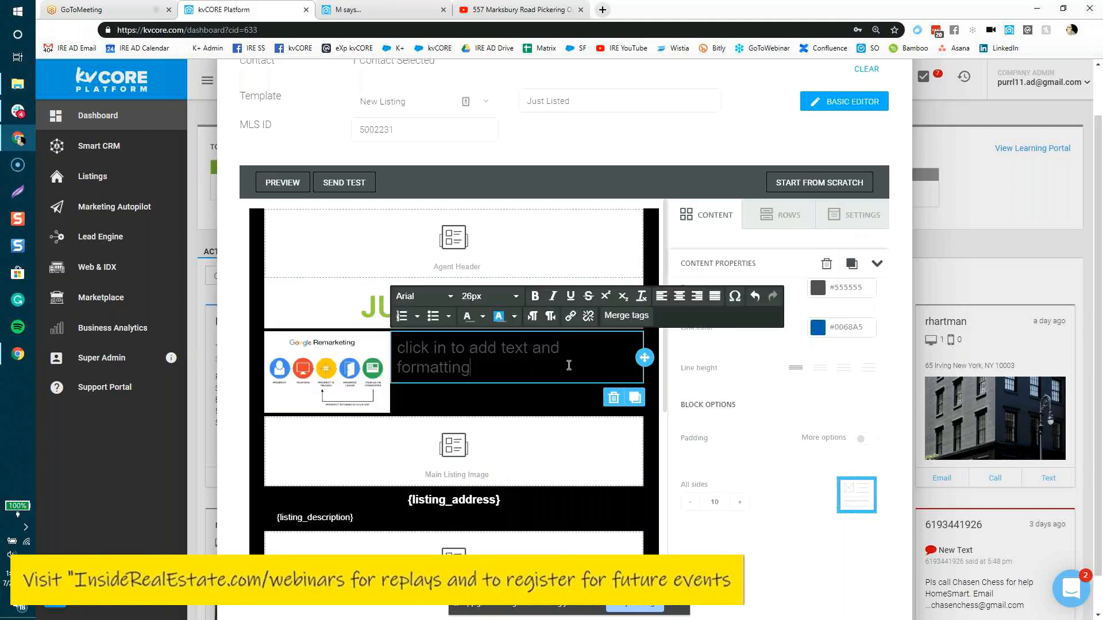
{"action": "left_click_drag", "start_coordinate": [496, 365], "coordinate": [397, 348]}
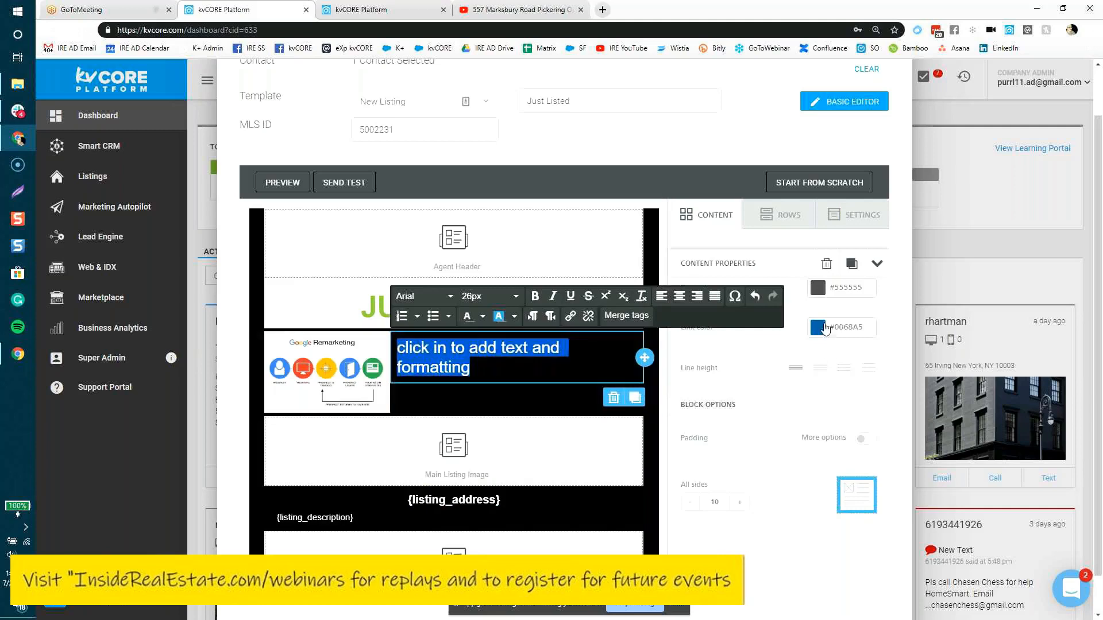
{"action": "left_click", "coordinate": [818, 288]}
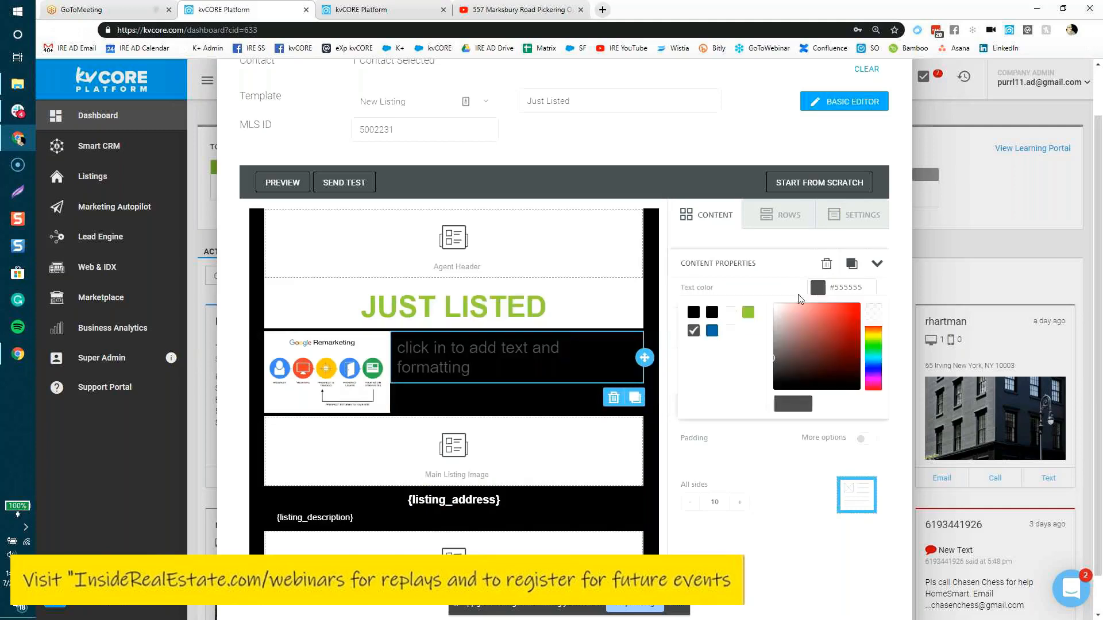
{"action": "left_click", "coordinate": [730, 332]}
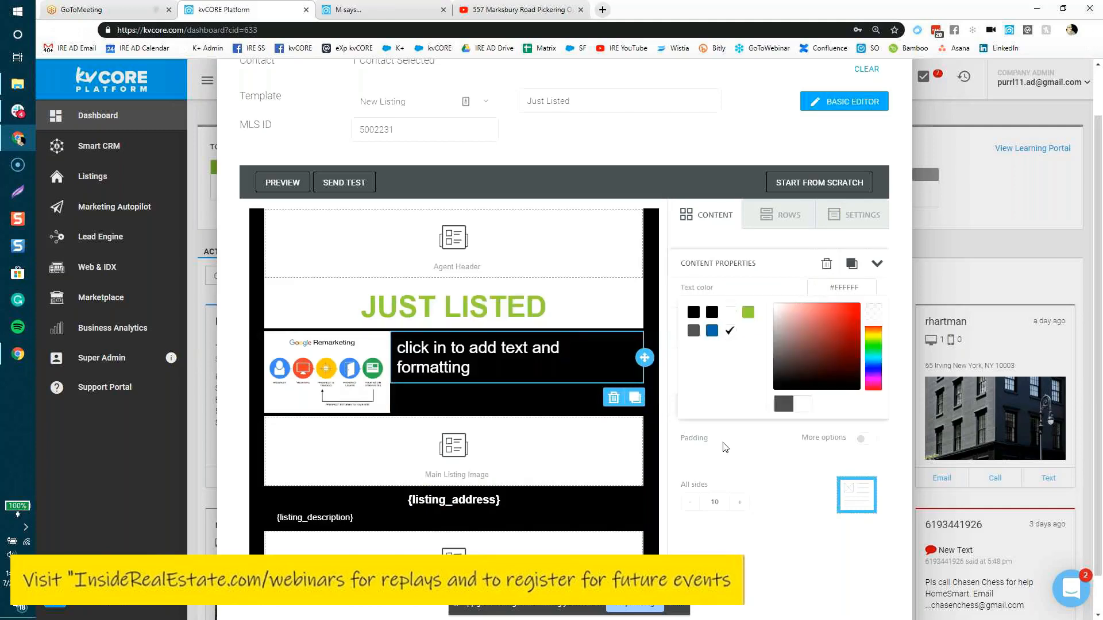
{"action": "left_click", "coordinate": [761, 449]}
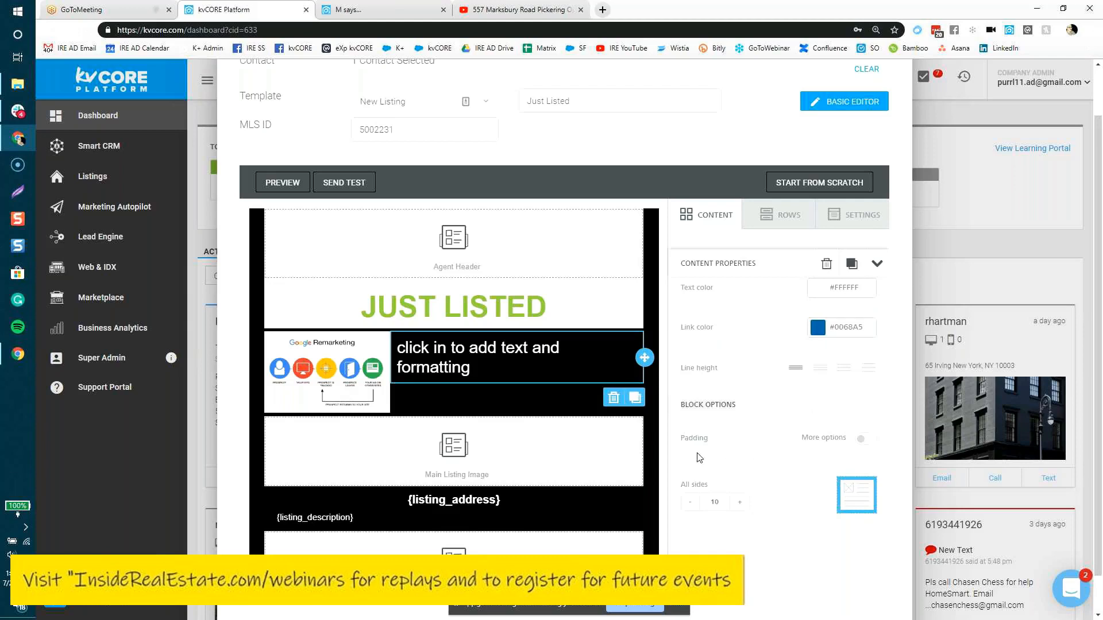
{"action": "left_click", "coordinate": [704, 218]}
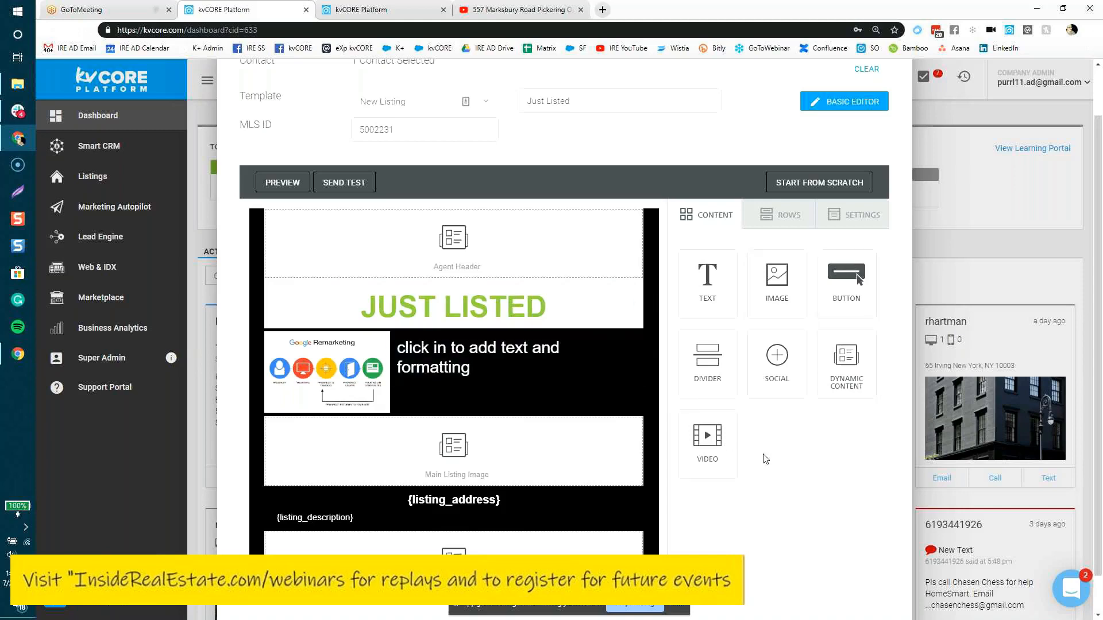
Add a video block above the "click in to add text and formatting" text, beside the Google Remarketing image
{"action": "left_click_drag", "start_coordinate": [708, 441], "coordinate": [447, 329]}
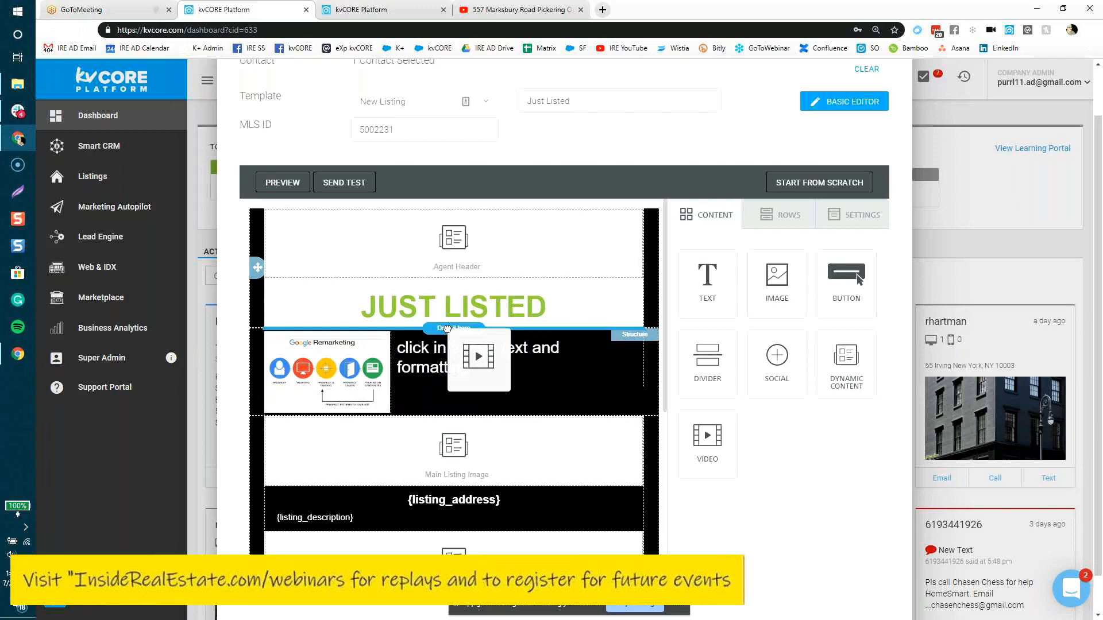
{"action": "left_click_drag", "start_coordinate": [447, 328], "coordinate": [448, 340]}
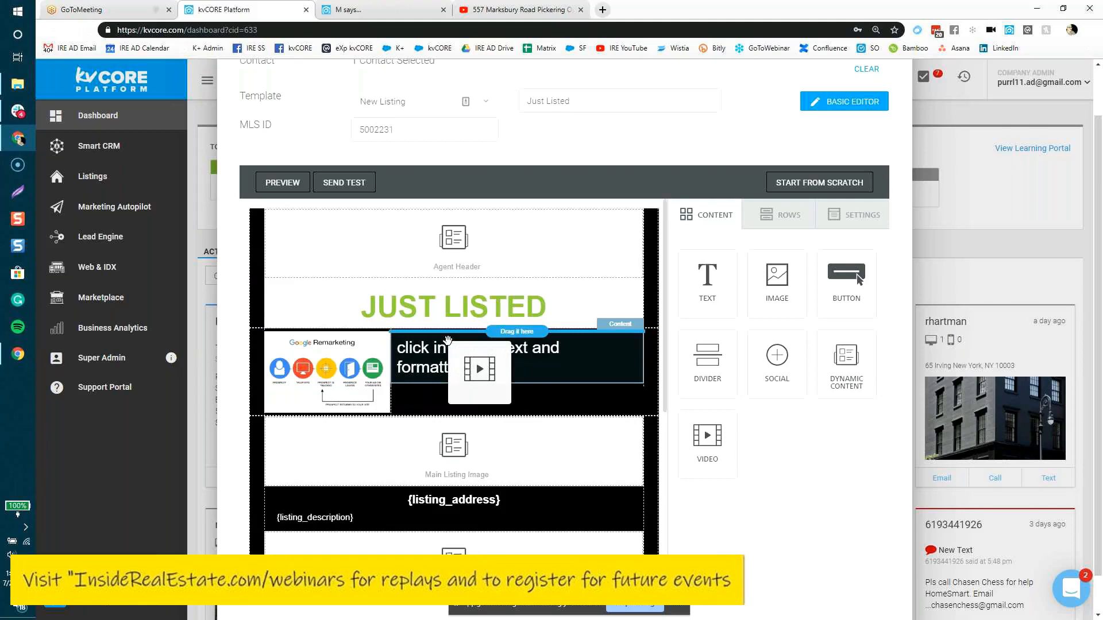
{"action": "left_click_drag", "start_coordinate": [447, 340], "coordinate": [404, 328]}
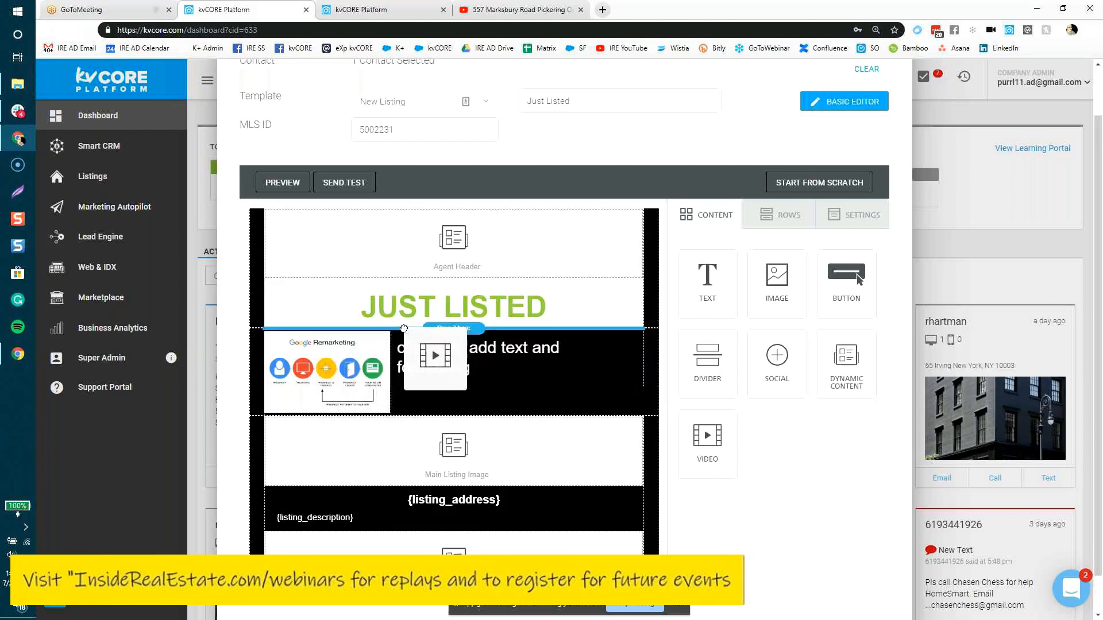
{"action": "left_click_drag", "start_coordinate": [404, 328], "coordinate": [498, 366]}
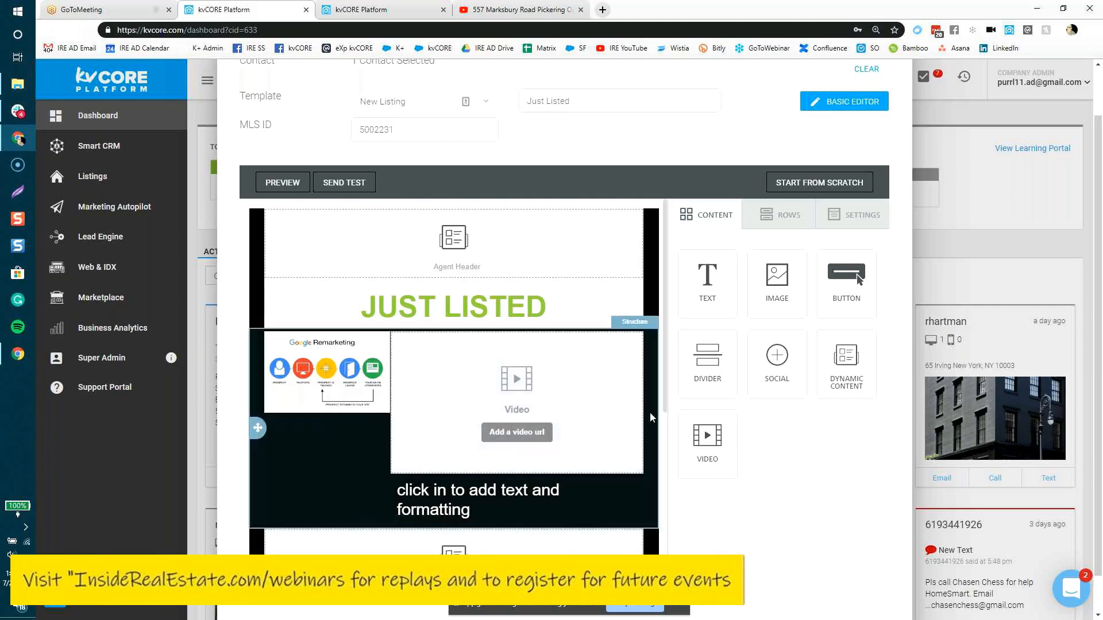
Delete the empty video block from the column beside the Google Remarketing image
{"action": "left_click", "coordinate": [624, 462]}
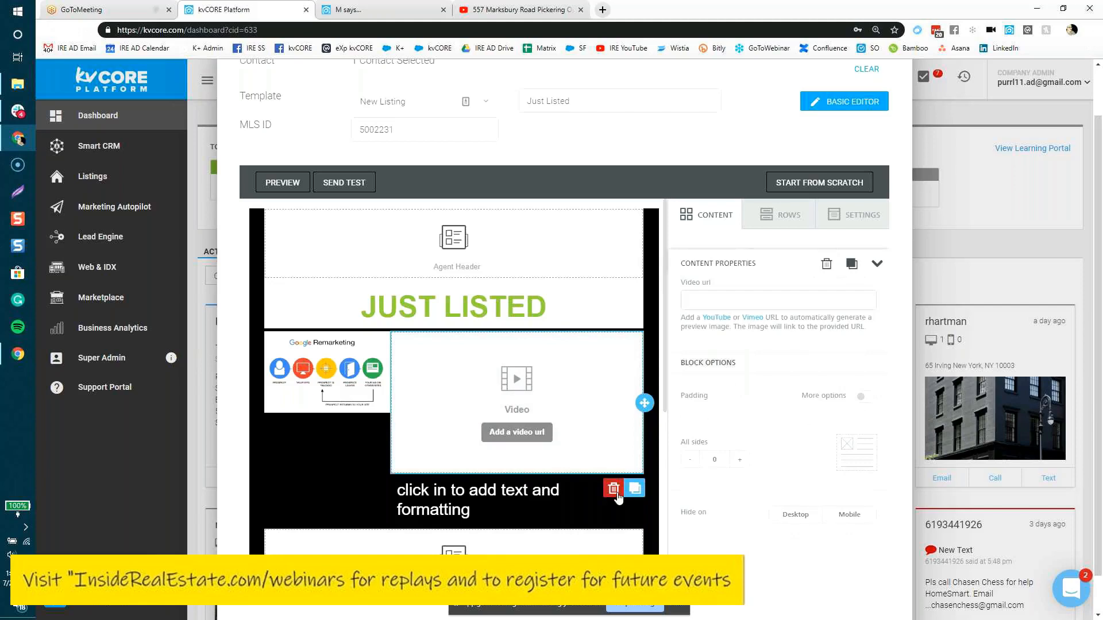
{"action": "left_click", "coordinate": [614, 489]}
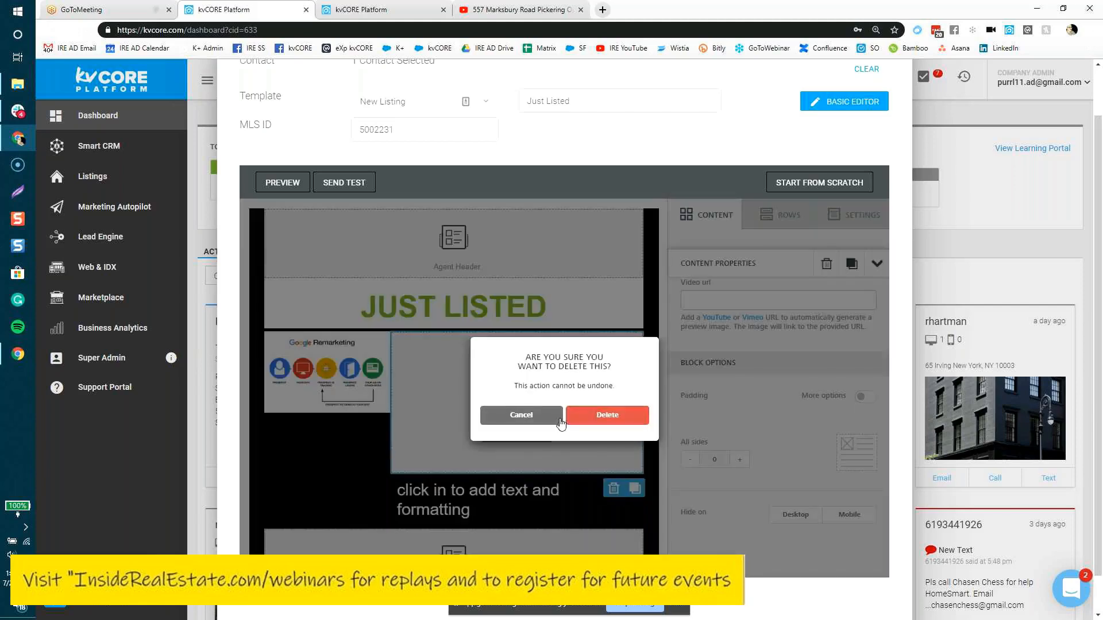
{"action": "left_click", "coordinate": [586, 419]}
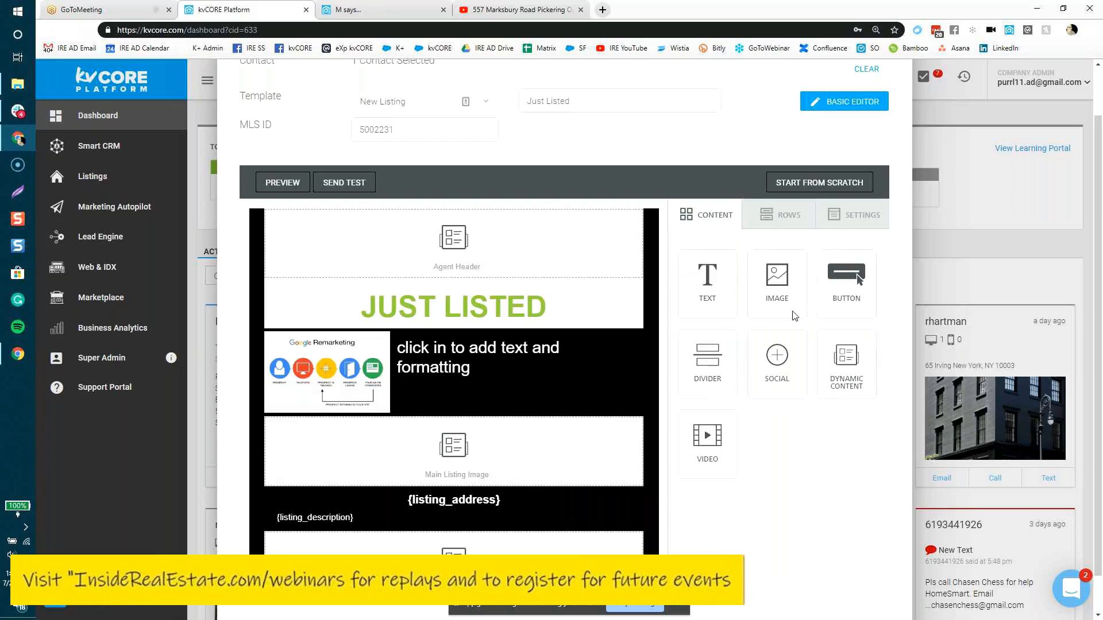
Add a full-width video block between the JUST LISTED heading and the two-column row with the Google Remarketing image
{"action": "left_click_drag", "start_coordinate": [707, 437], "coordinate": [613, 349]}
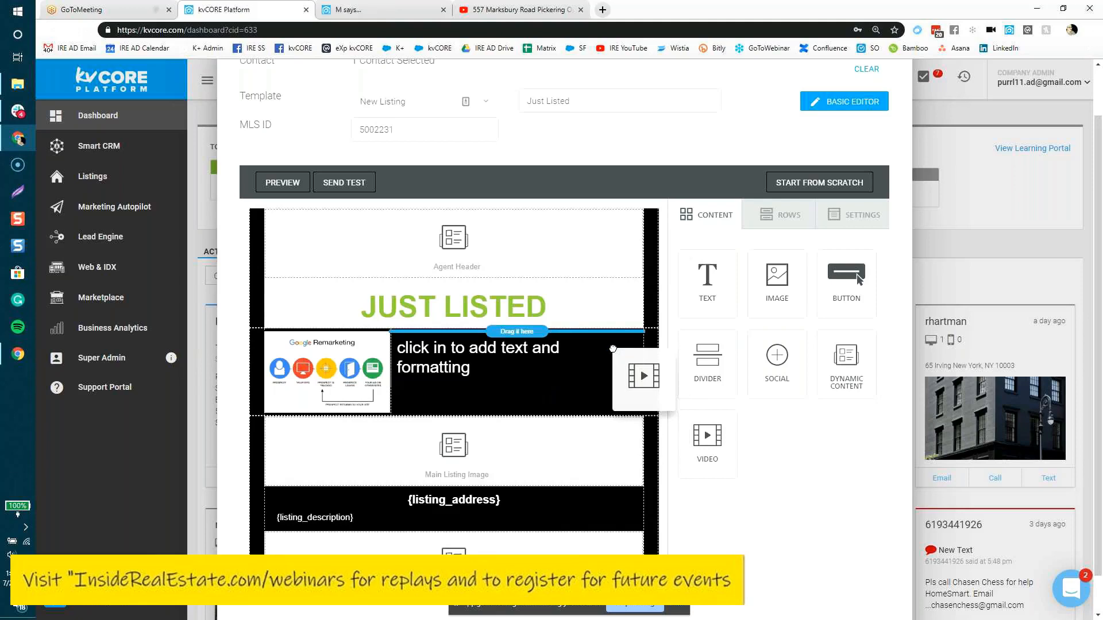
{"action": "left_click_drag", "start_coordinate": [613, 348], "coordinate": [313, 340]}
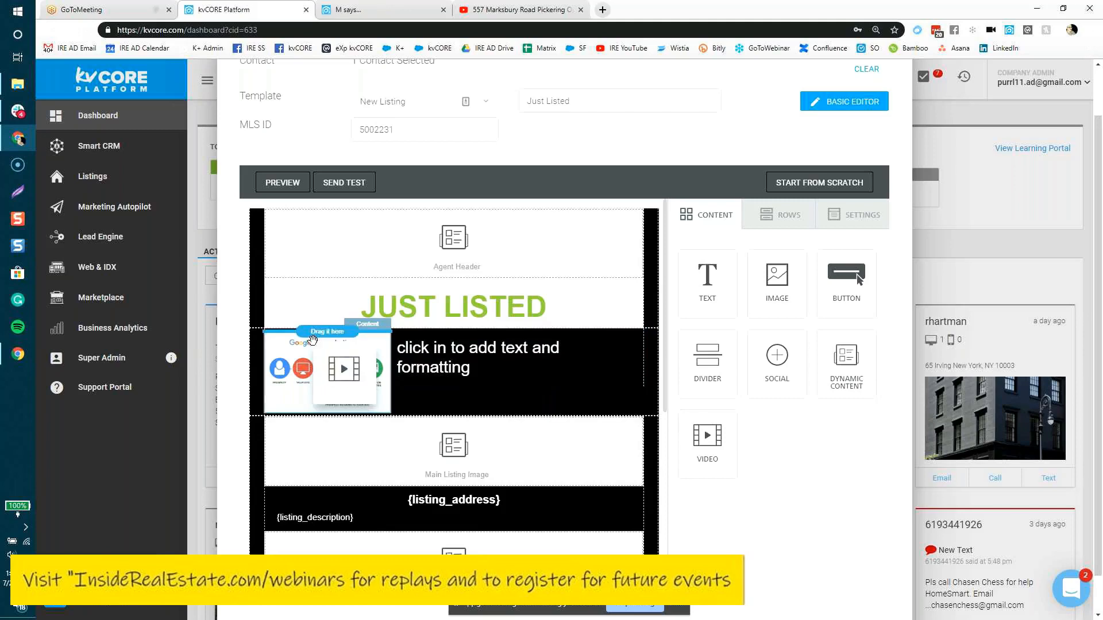
{"action": "left_click_drag", "start_coordinate": [313, 339], "coordinate": [425, 322]}
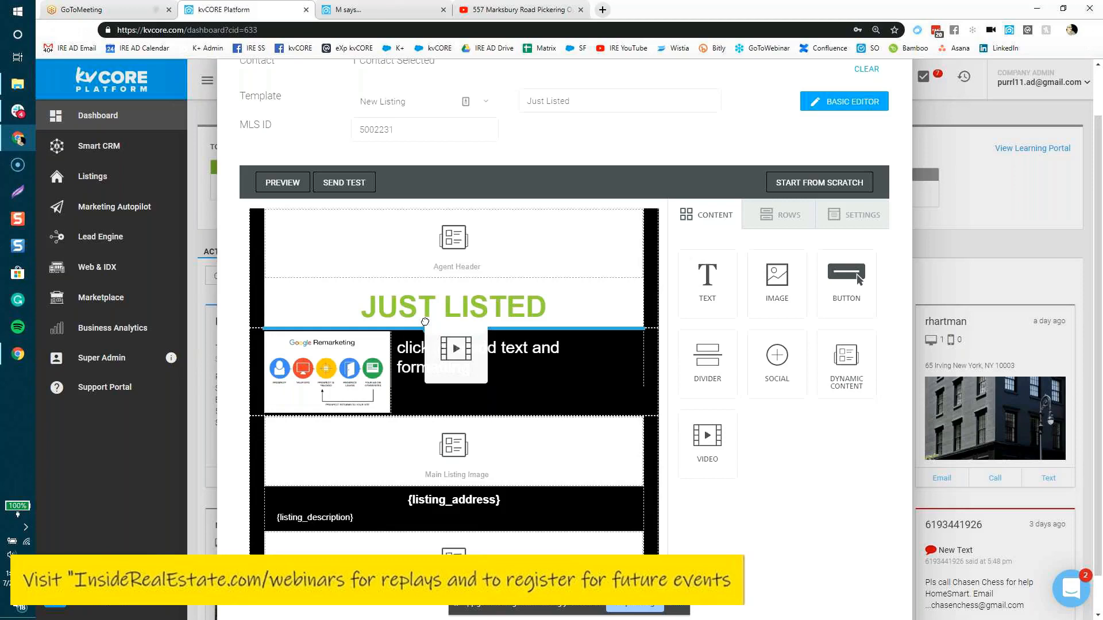
{"action": "left_click_drag", "start_coordinate": [425, 321], "coordinate": [427, 328]}
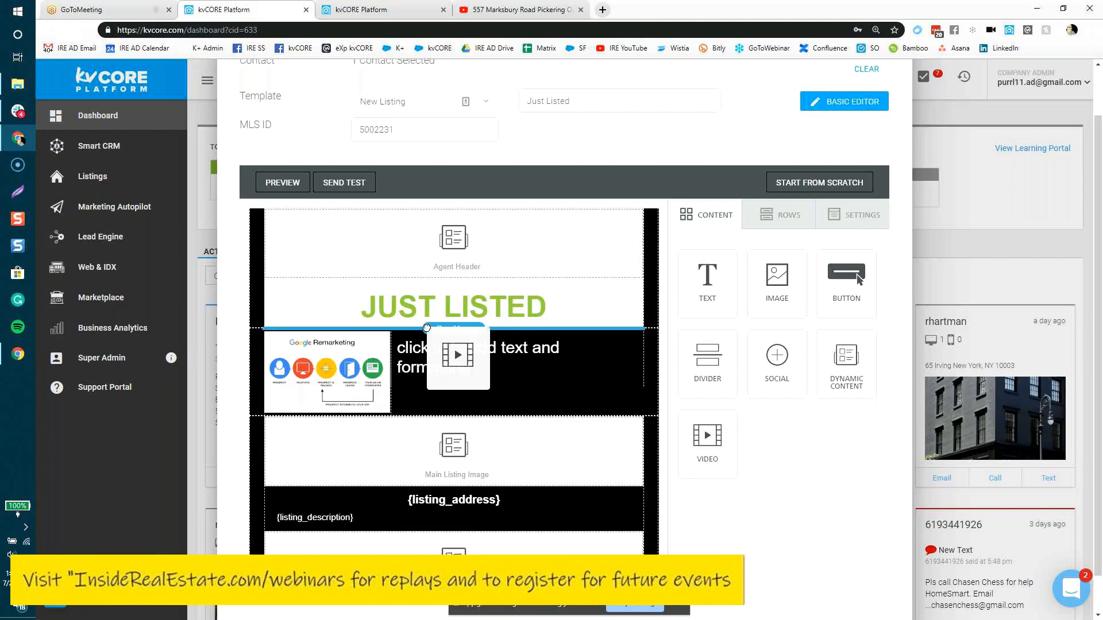
{"action": "left_click_drag", "start_coordinate": [427, 328], "coordinate": [434, 343]}
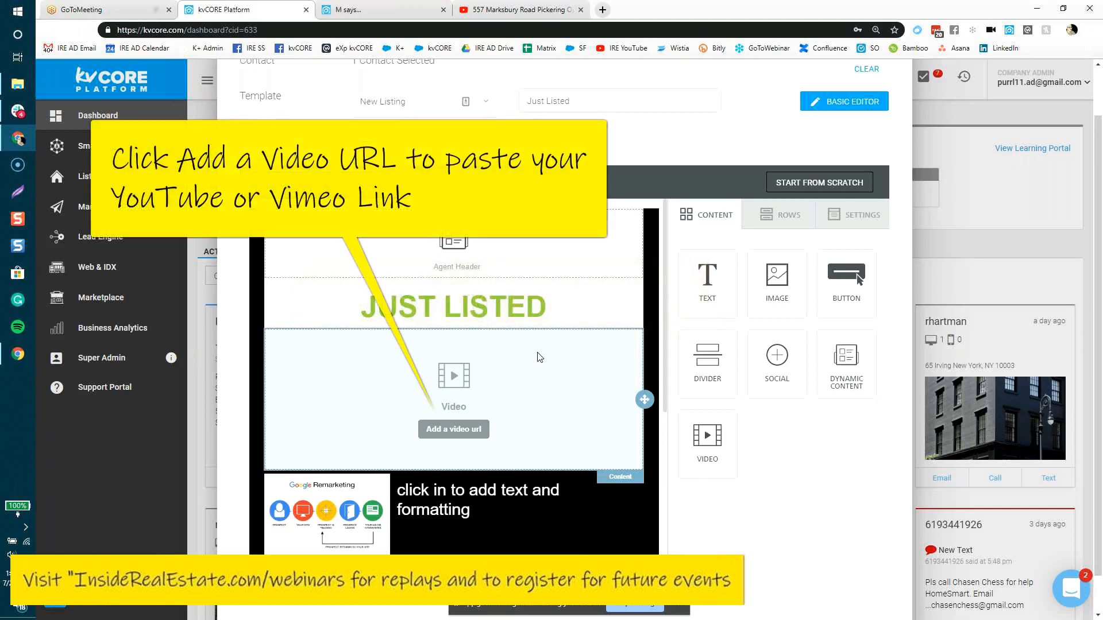
{"action": "left_click", "coordinate": [464, 430]}
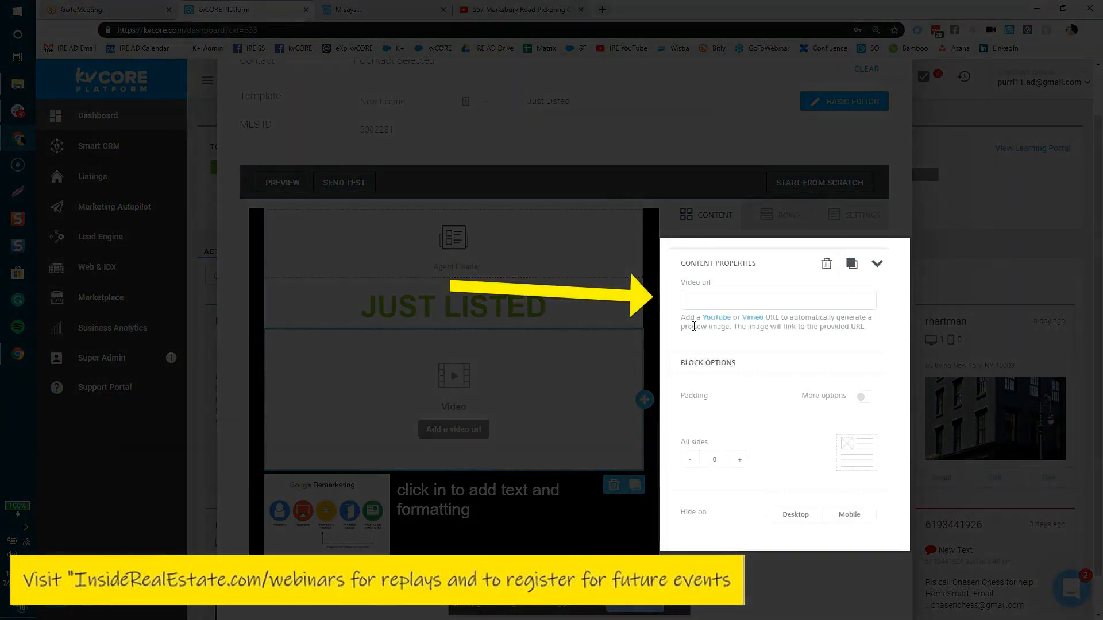
{"action": "left_click", "coordinate": [485, 10]}
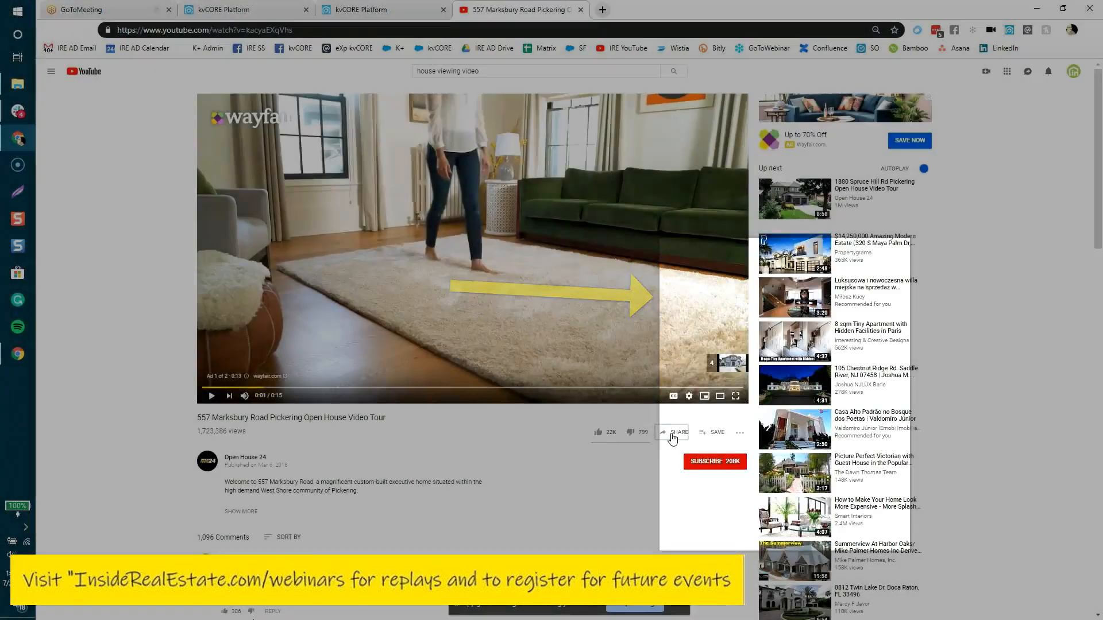
{"action": "left_click", "coordinate": [673, 436]}
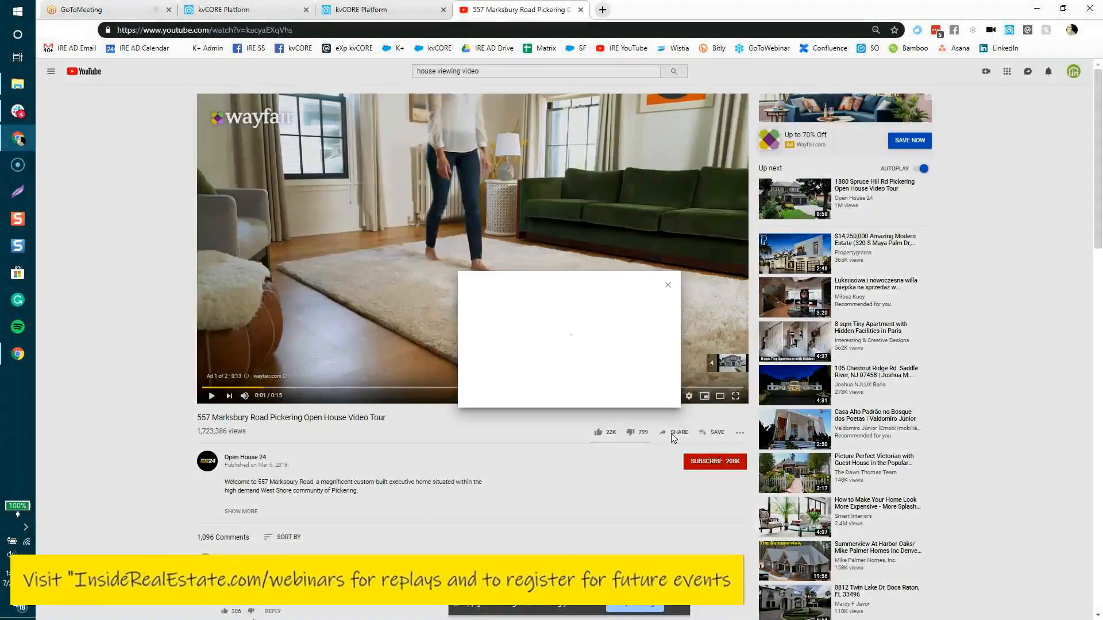
{"action": "left_click", "coordinate": [649, 396]}
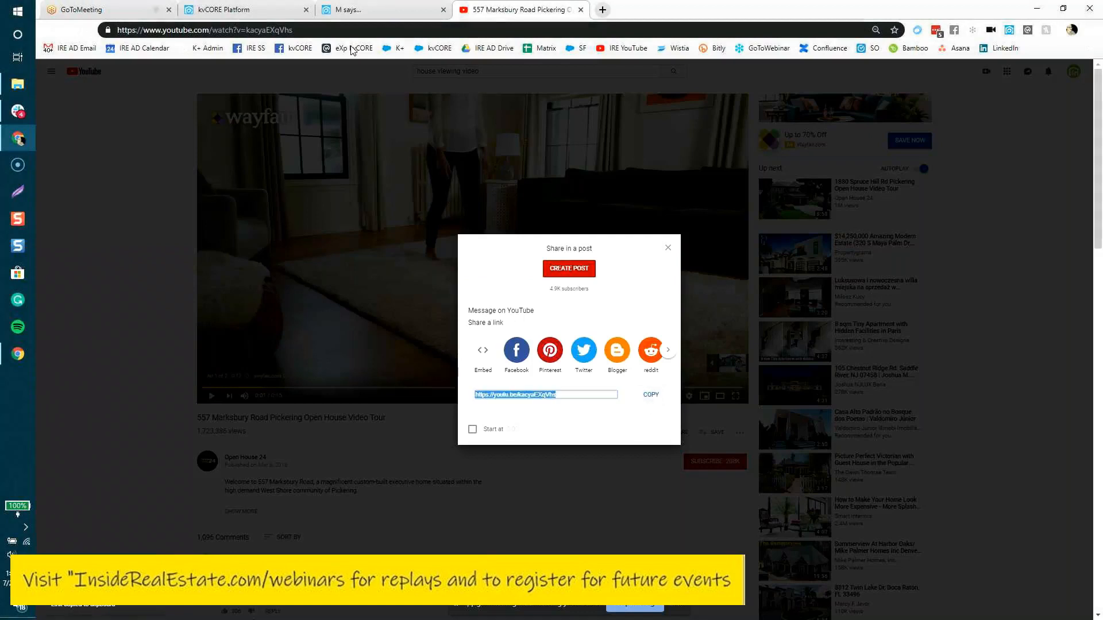
{"action": "left_click", "coordinate": [252, 12]}
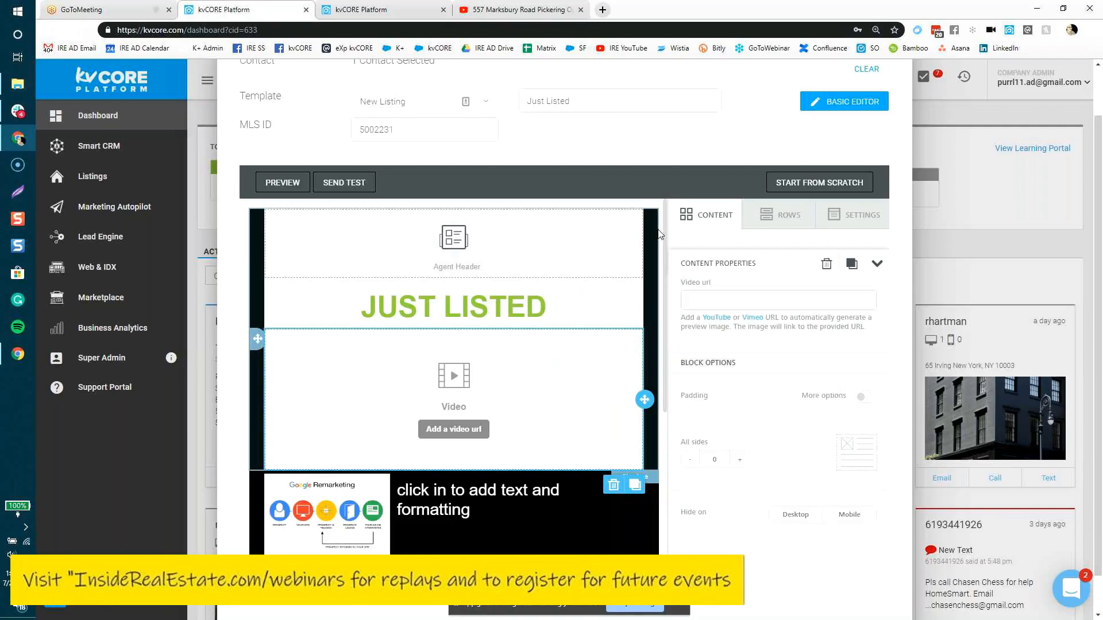
{"action": "right_click", "coordinate": [735, 299]}
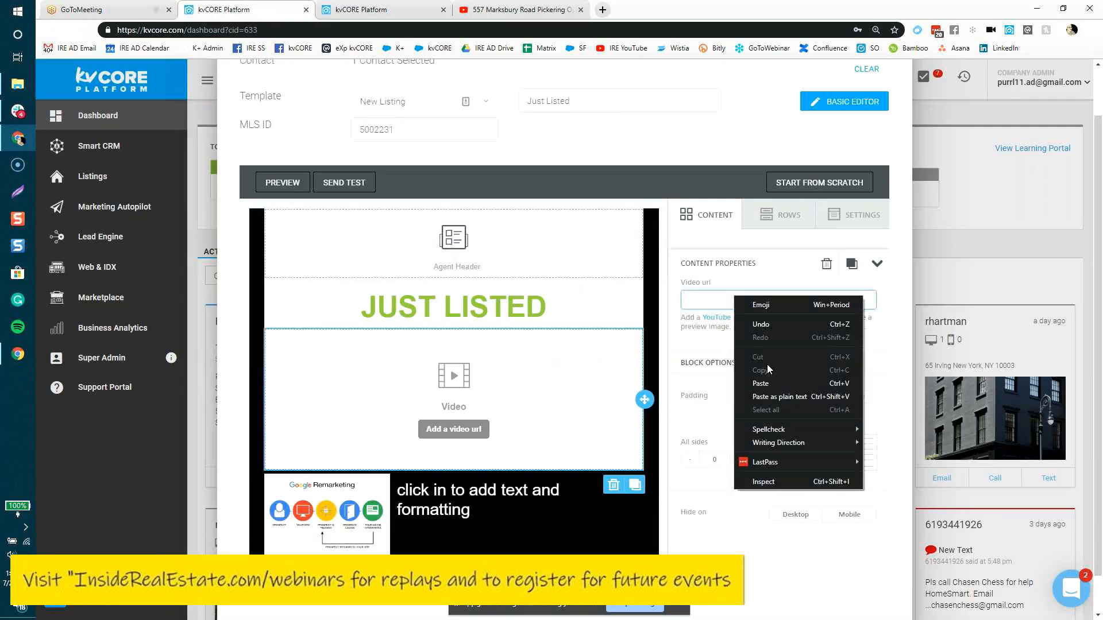
{"action": "left_click", "coordinate": [767, 364]}
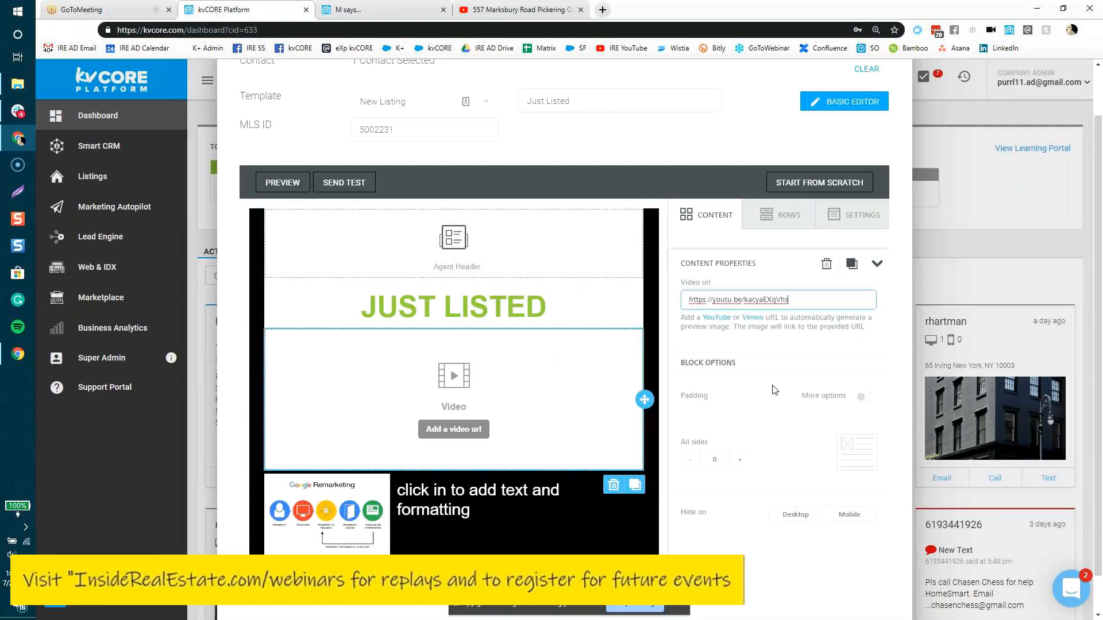
{"action": "left_click", "coordinate": [879, 344]}
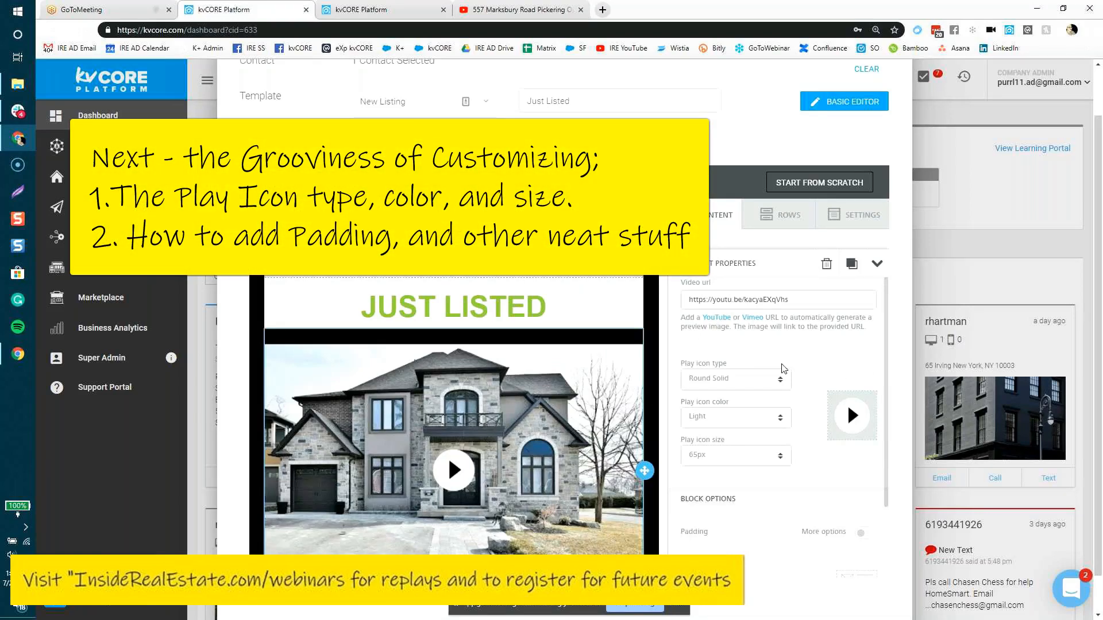
Set the video's play icon color to Dark and its size to 80px
{"action": "left_click", "coordinate": [730, 388]}
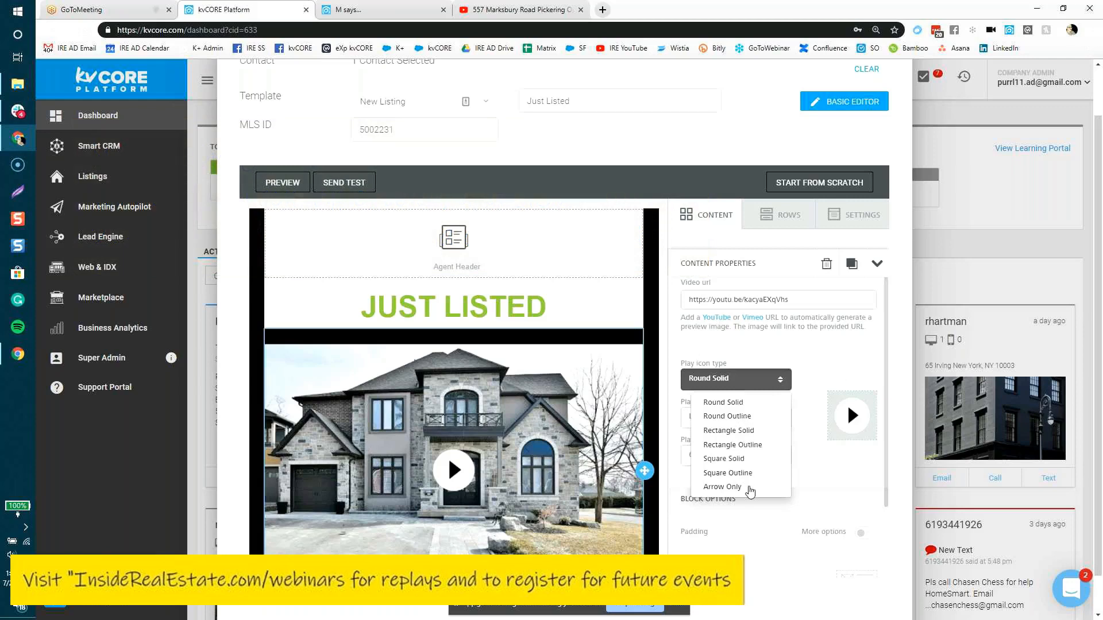
{"action": "left_click", "coordinate": [744, 425]}
{"action": "left_click", "coordinate": [744, 418]}
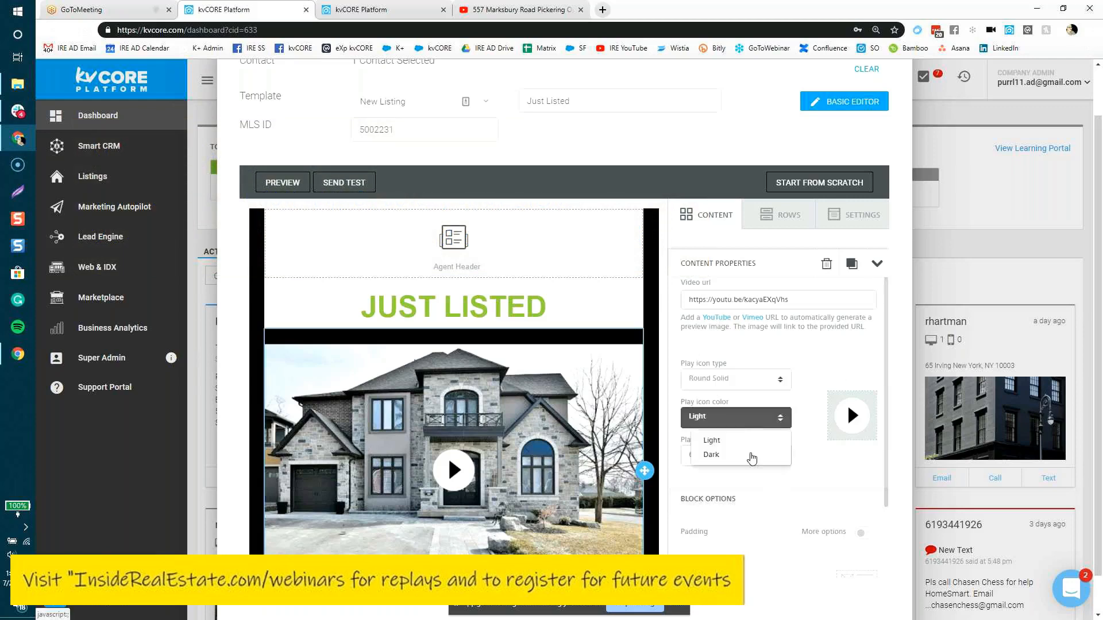
{"action": "left_click", "coordinate": [751, 458]}
{"action": "left_click", "coordinate": [752, 458]}
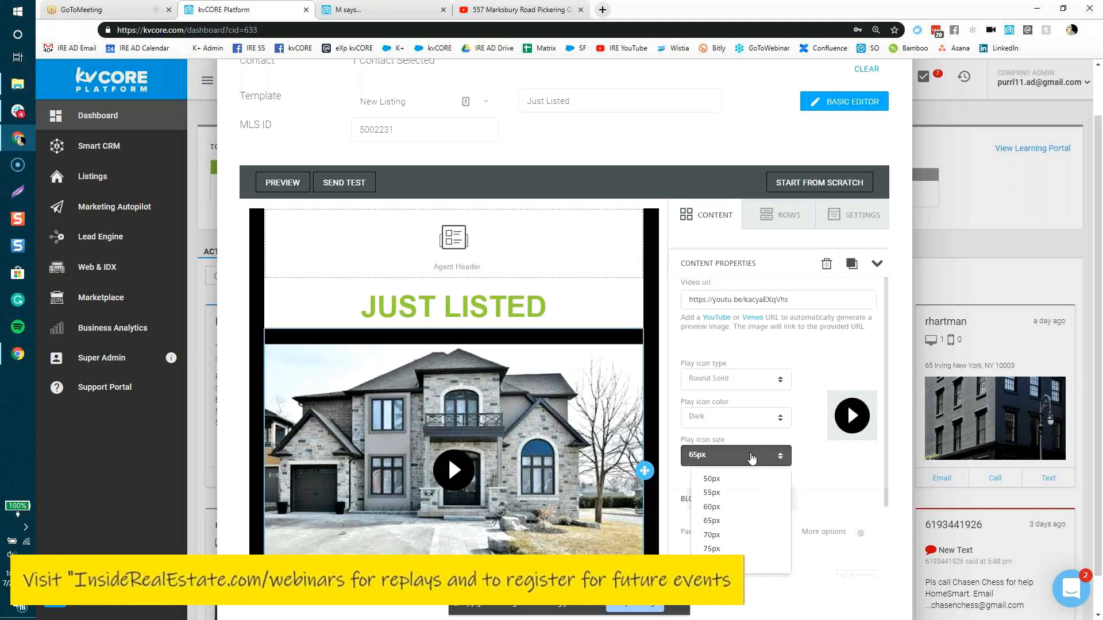
{"action": "left_click", "coordinate": [745, 566]}
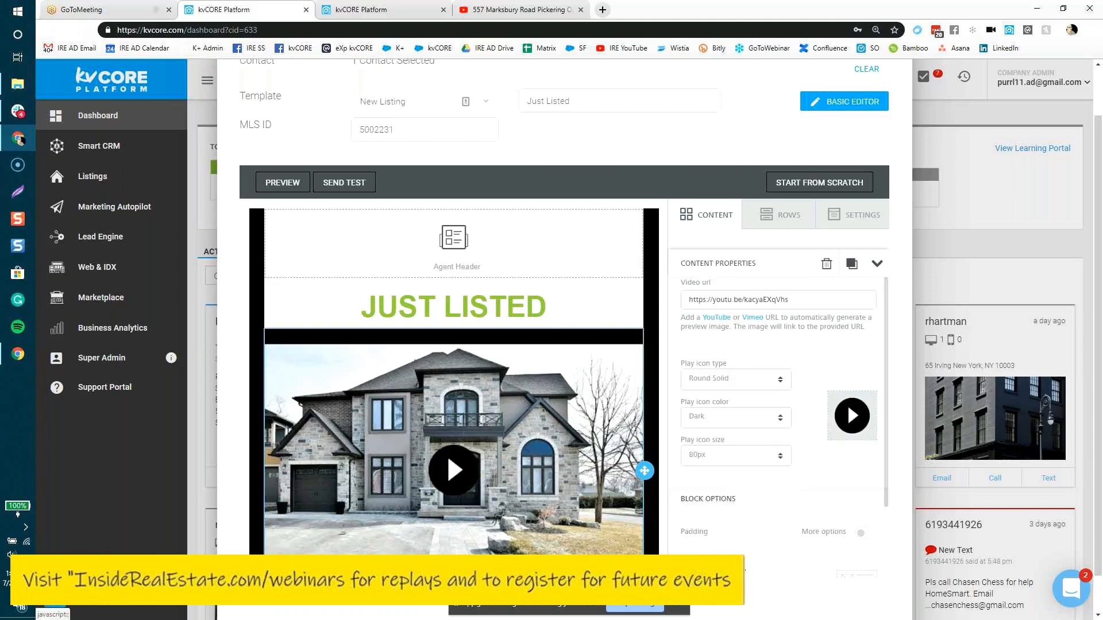
Try the Rectangle Outline play icon on the video, and settle on the Rectangle Solid type
{"action": "left_click", "coordinate": [753, 380]}
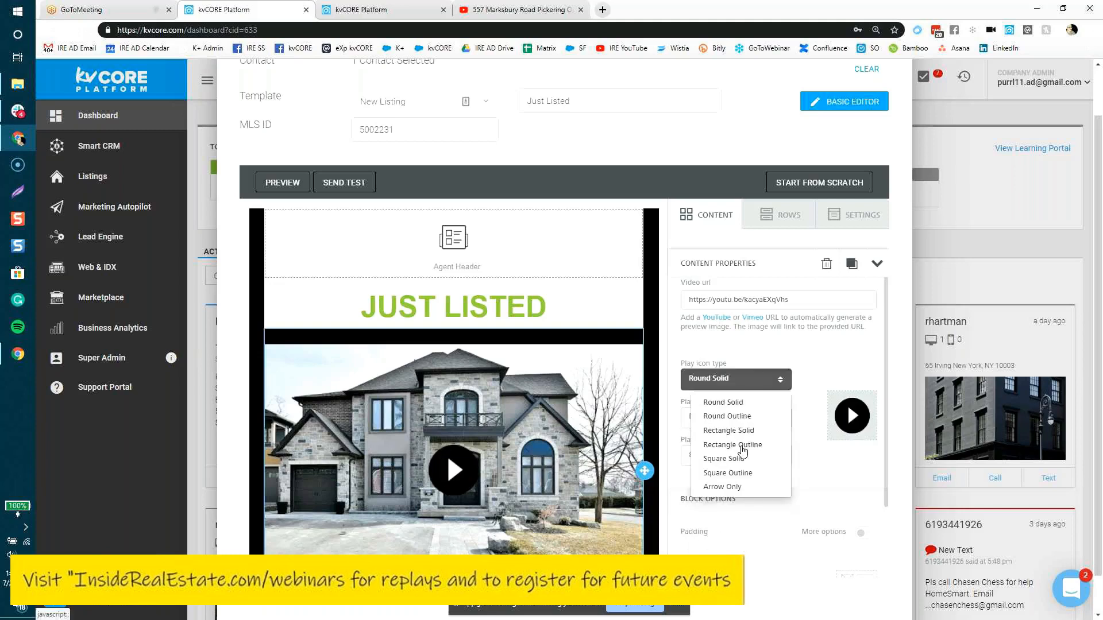
{"action": "left_click", "coordinate": [742, 445]}
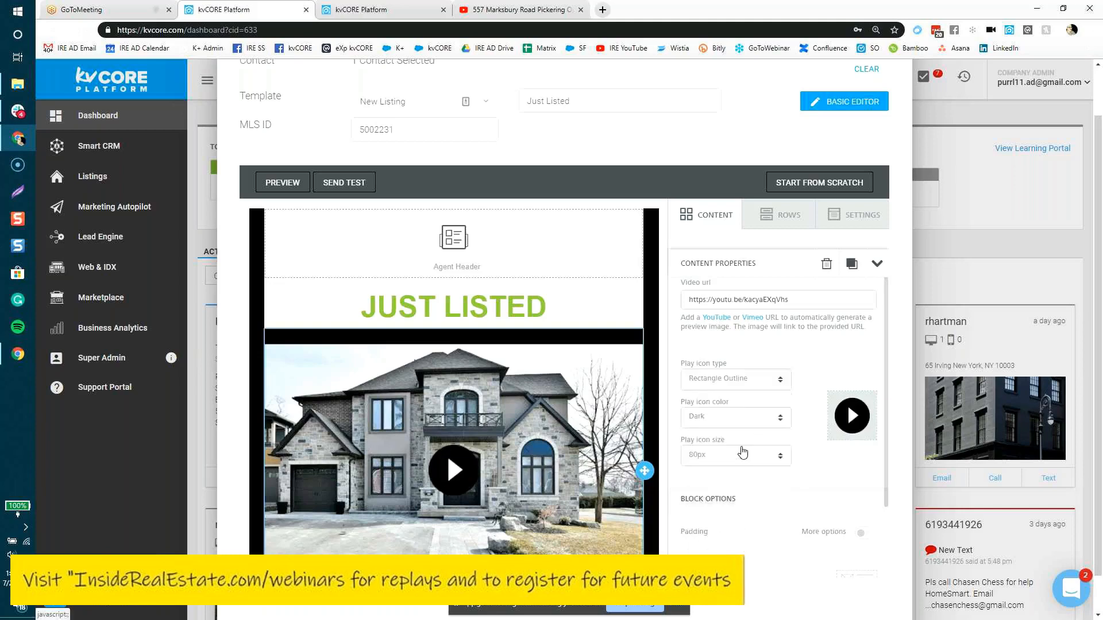
{"action": "left_click", "coordinate": [742, 380]}
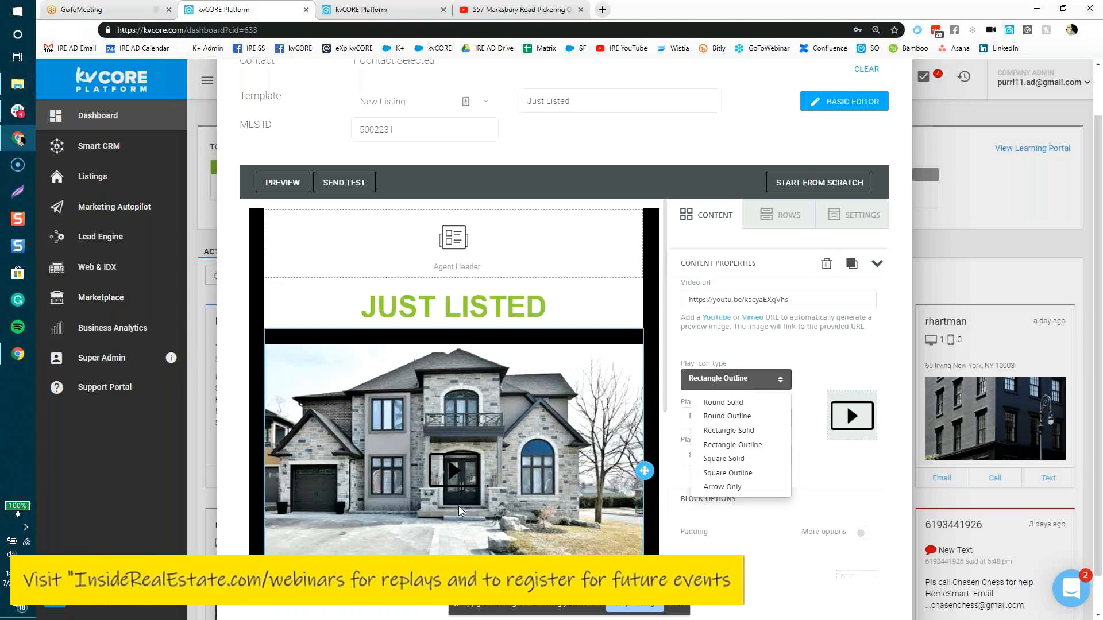
{"action": "left_click", "coordinate": [725, 430]}
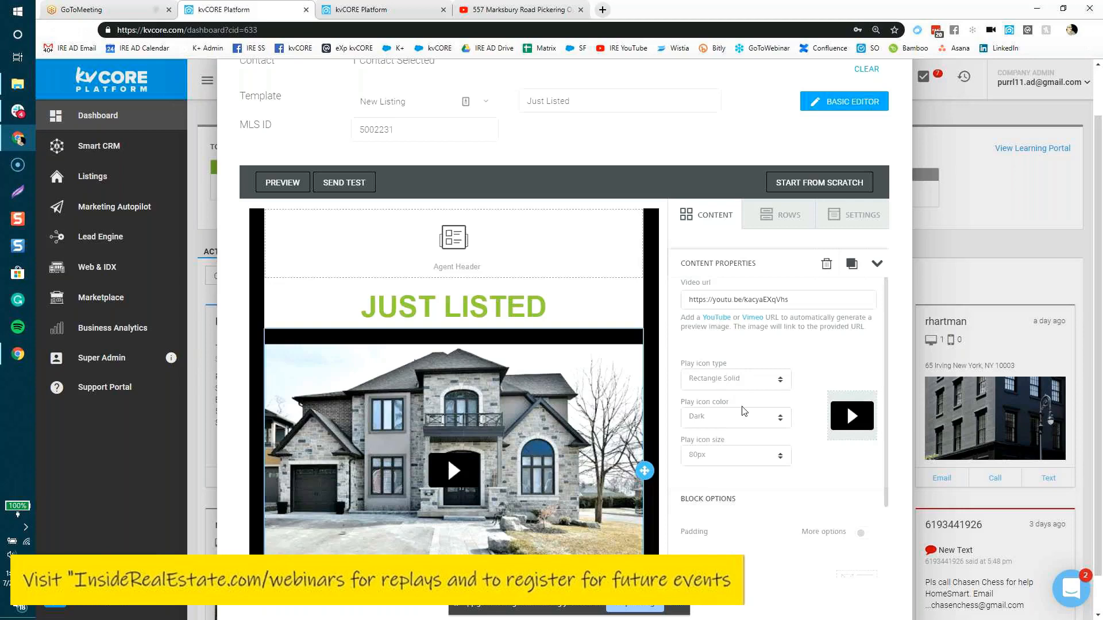
Preview the whole email with the video in the desktop layout and switch to the mobile layout
{"action": "left_click", "coordinate": [289, 184]}
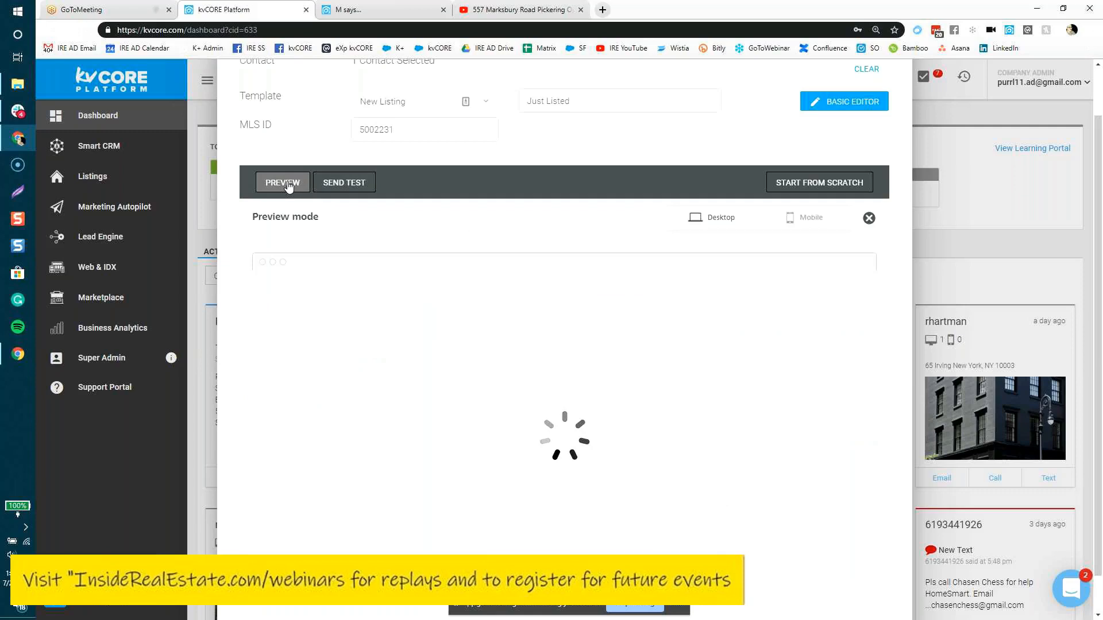
{"action": "scroll", "coordinate": [726, 497], "scroll_direction": "up", "scroll_amount": 1}
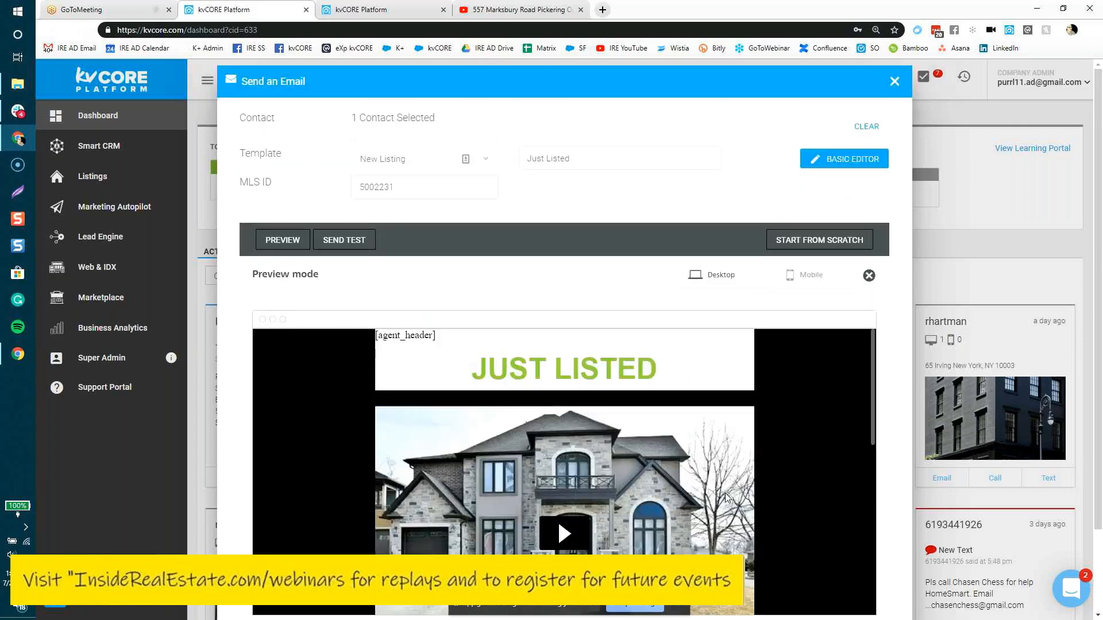
{"action": "scroll", "coordinate": [465, 434], "scroll_direction": "down", "scroll_amount": 5}
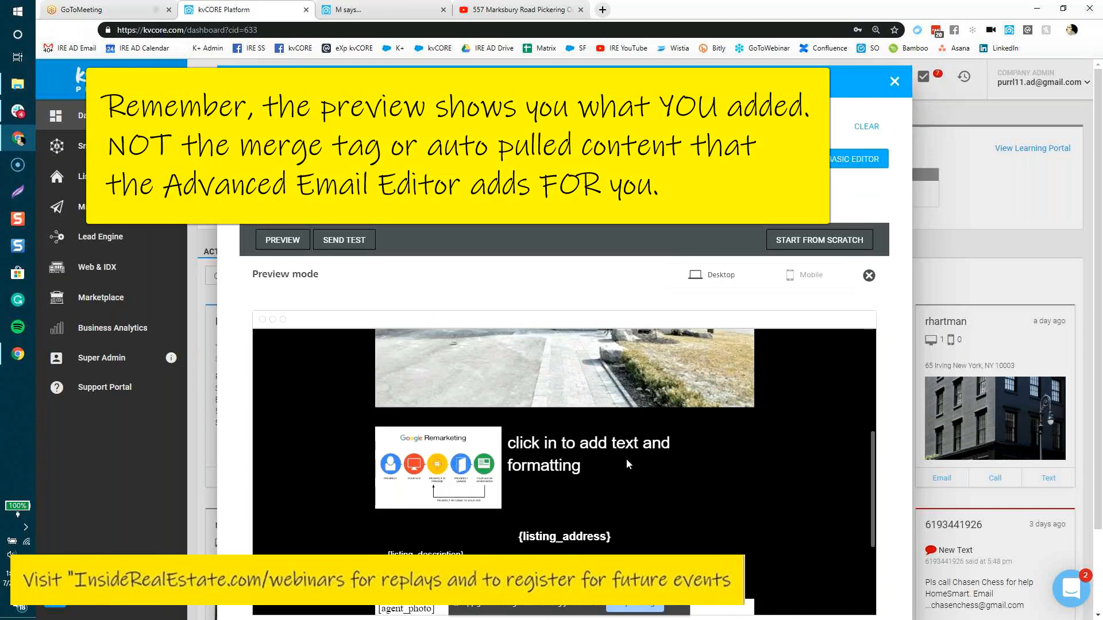
{"action": "scroll", "coordinate": [626, 461], "scroll_direction": "down", "scroll_amount": 2}
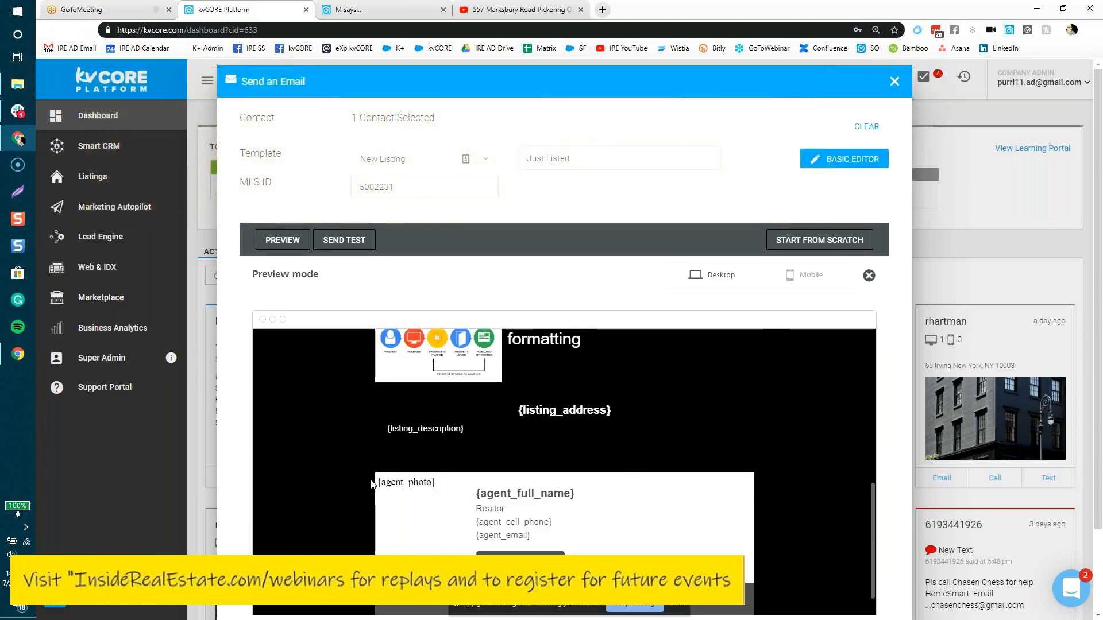
{"action": "scroll", "coordinate": [373, 489], "scroll_direction": "down", "scroll_amount": 1}
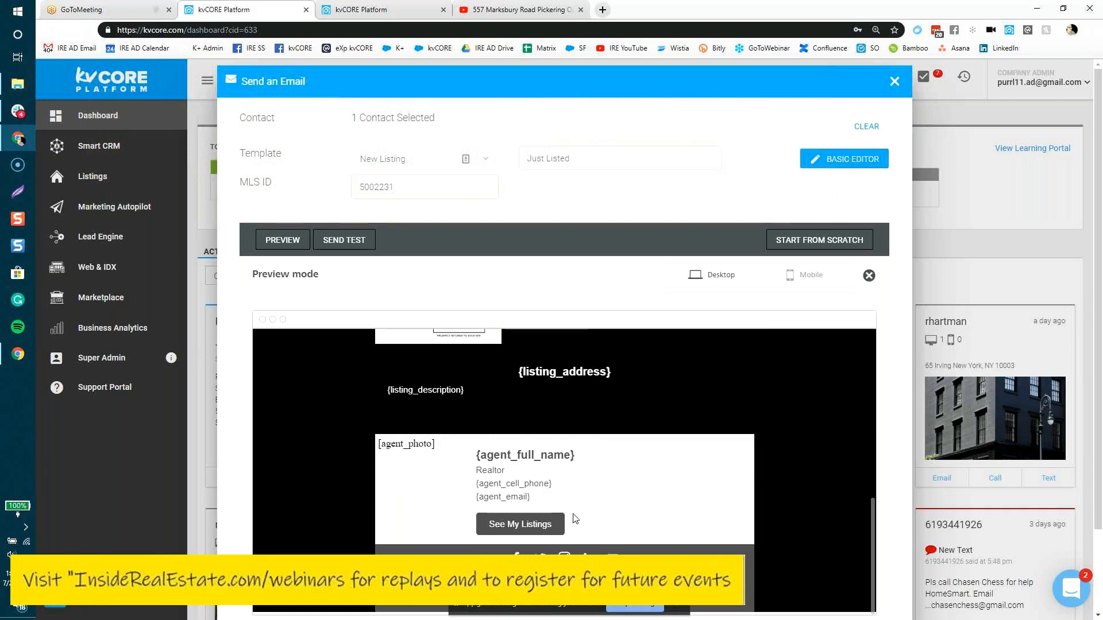
{"action": "scroll", "coordinate": [621, 481], "scroll_direction": "up", "scroll_amount": 10}
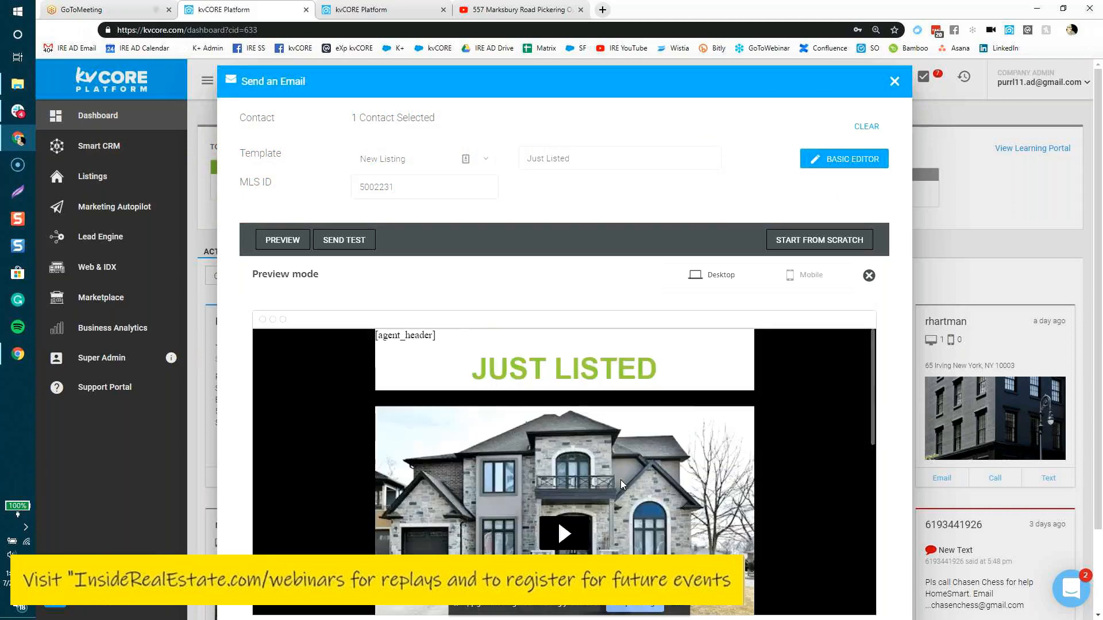
{"action": "left_click", "coordinate": [820, 279]}
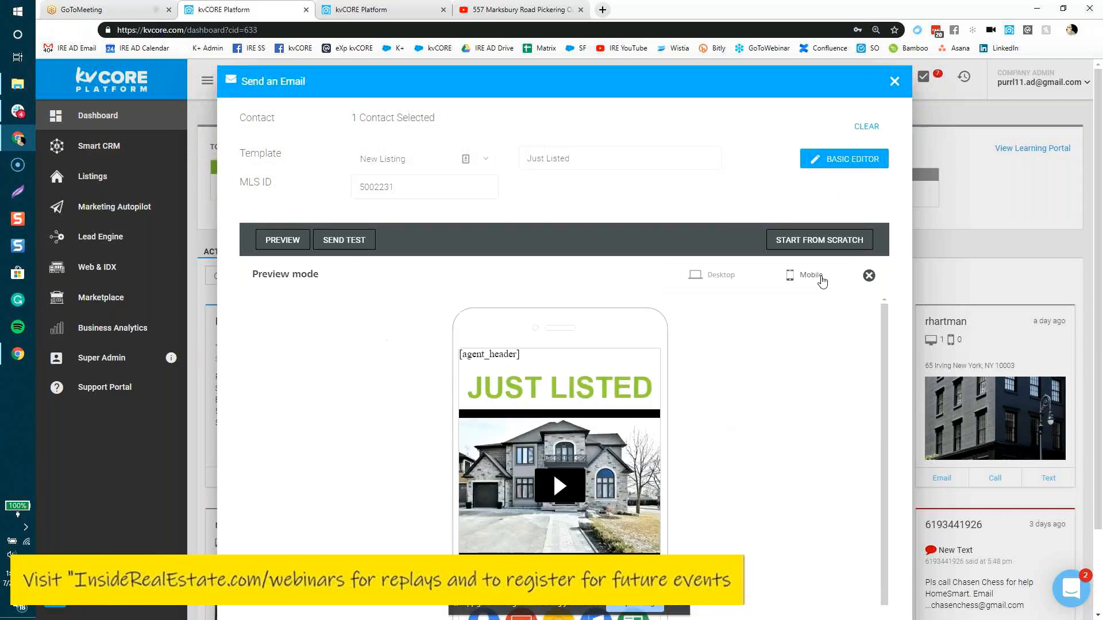
Look through the mobile preview down to its end, close it, and return to the video block in the editor
{"action": "scroll", "coordinate": [795, 413], "scroll_direction": "down", "scroll_amount": 1}
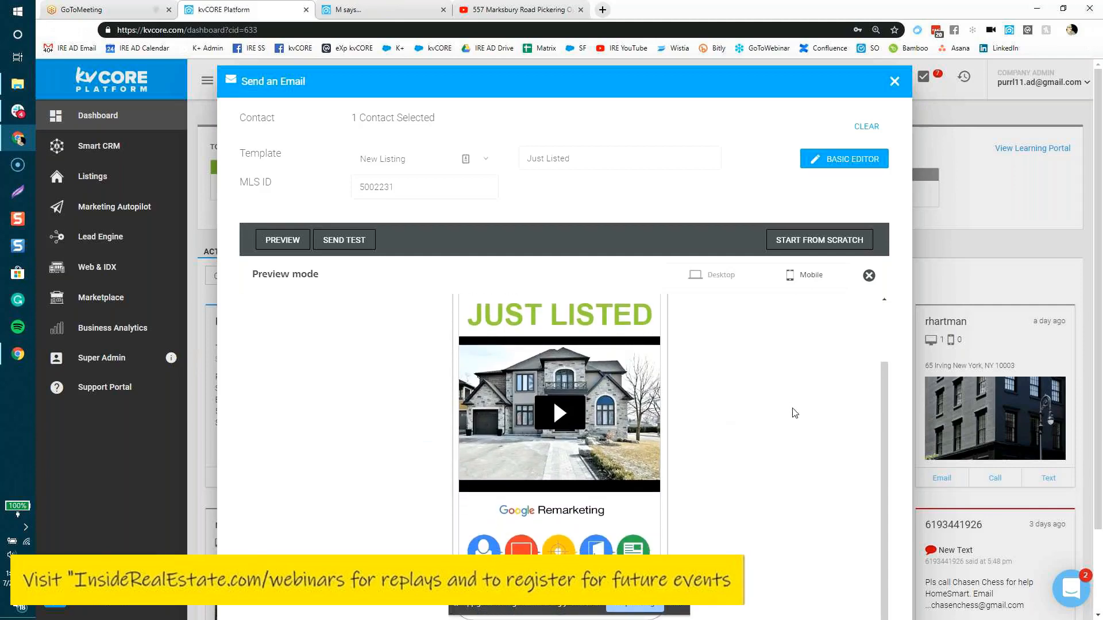
{"action": "scroll", "coordinate": [795, 413], "scroll_direction": "down", "scroll_amount": 2}
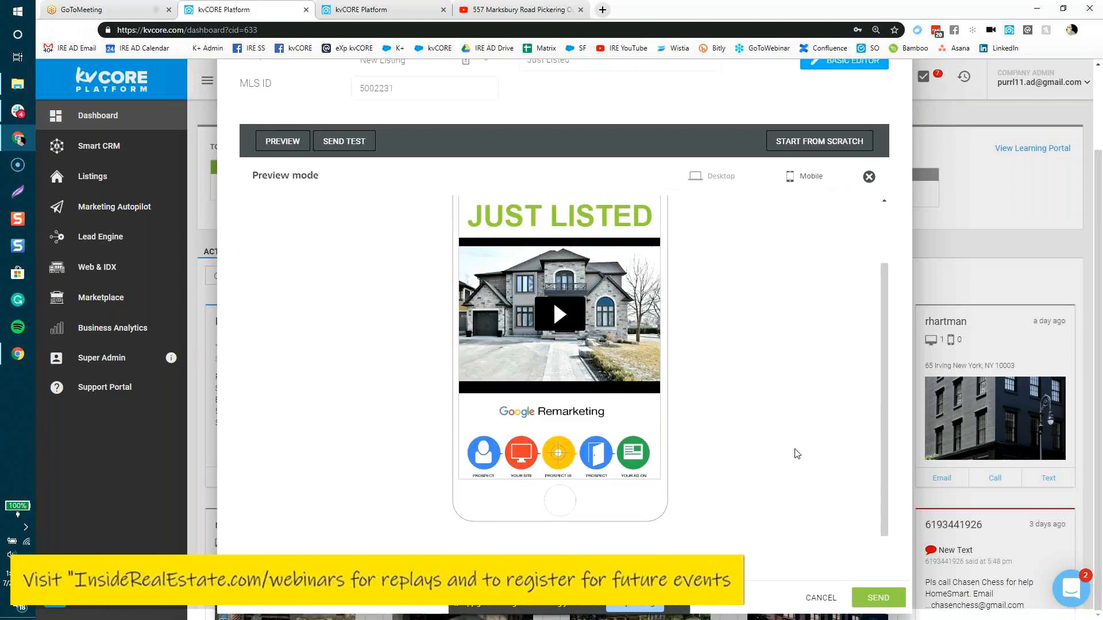
{"action": "left_click", "coordinate": [868, 177]}
{"action": "scroll", "coordinate": [666, 501], "scroll_direction": "down", "scroll_amount": 4}
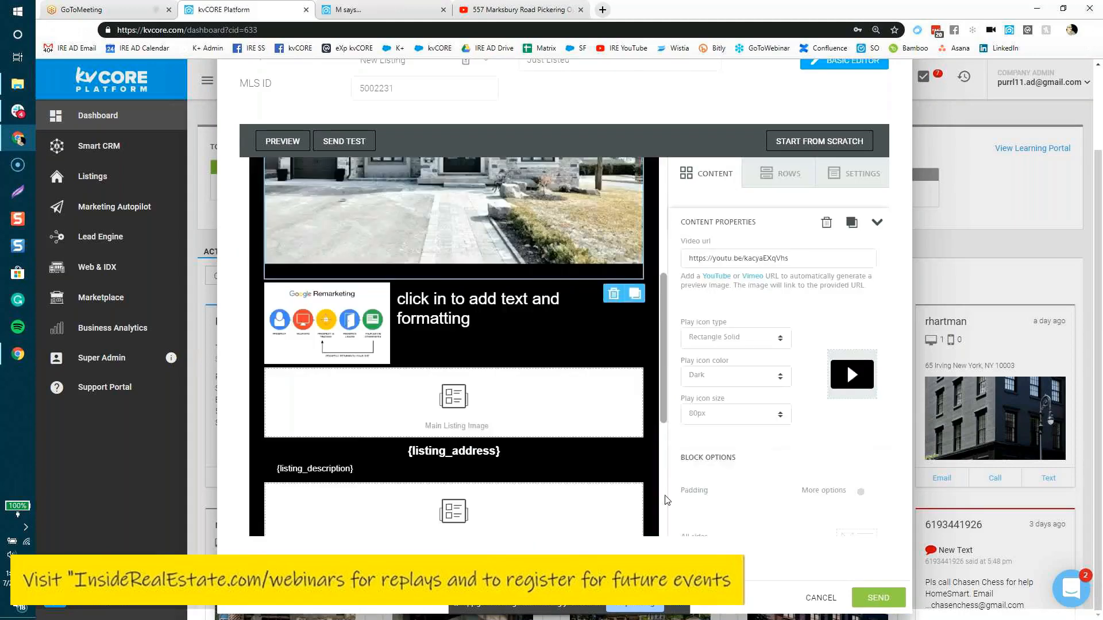
{"action": "scroll", "coordinate": [666, 501], "scroll_direction": "up", "scroll_amount": 2}
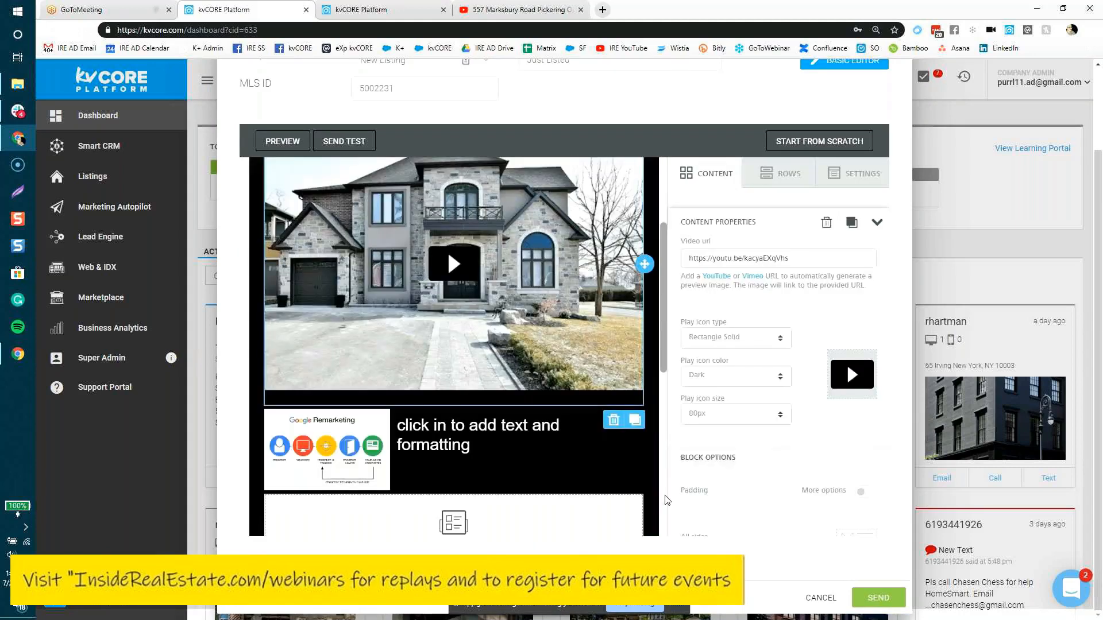
{"action": "scroll", "coordinate": [666, 500], "scroll_direction": "up", "scroll_amount": 2}
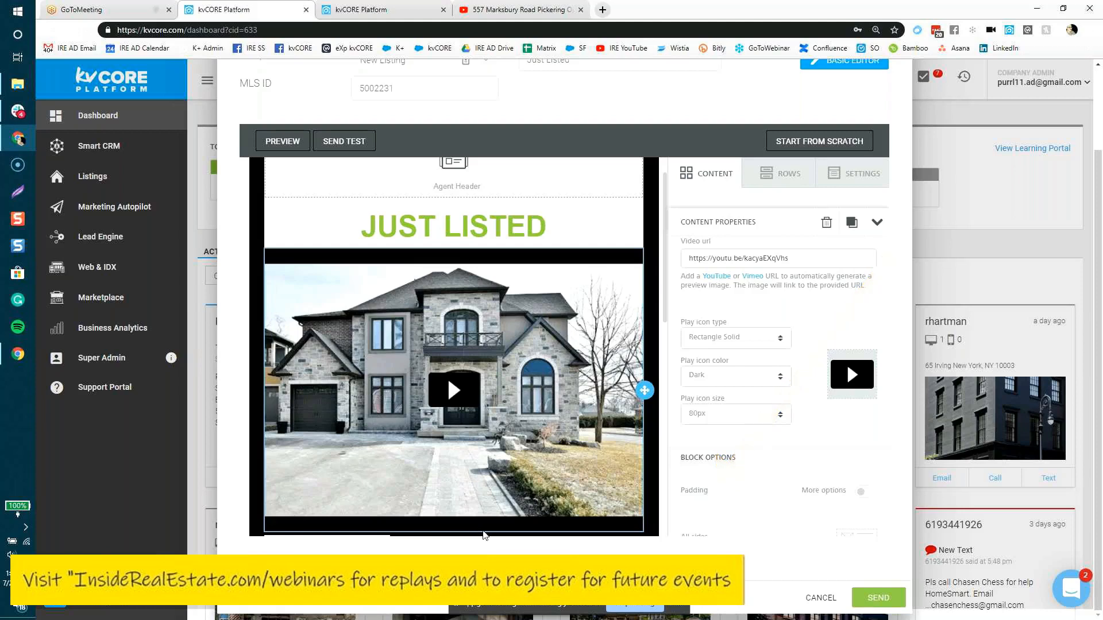
Enable individual side padding in the video's block options and set the top padding to 25
{"action": "left_click_drag", "start_coordinate": [740, 458], "coordinate": [678, 458]}
{"action": "scroll", "coordinate": [719, 457], "scroll_direction": "down", "scroll_amount": 2}
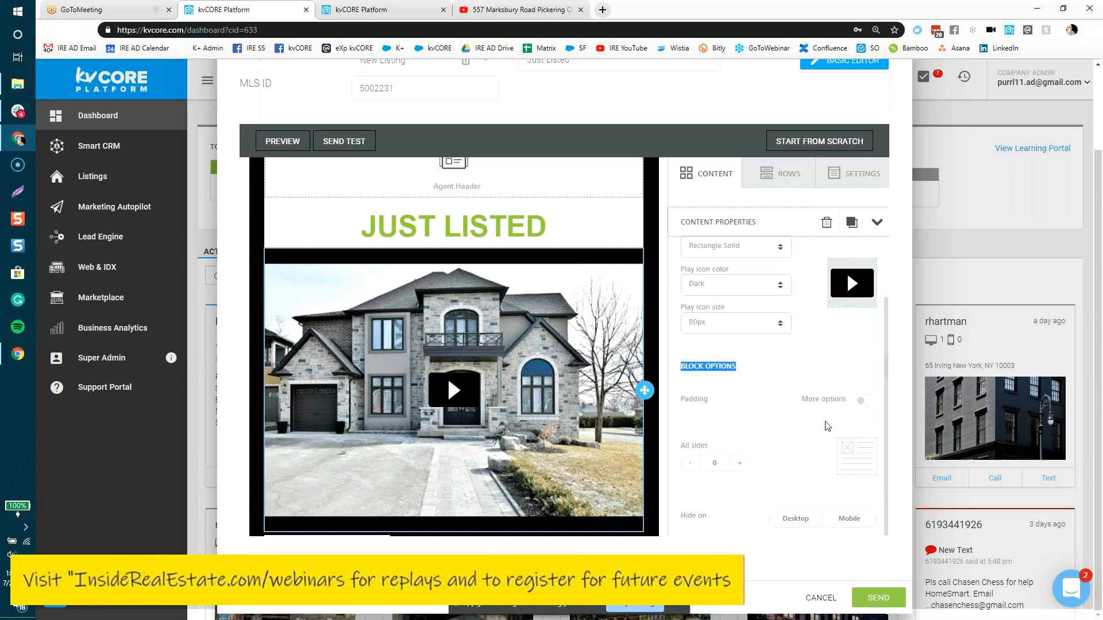
{"action": "left_click_drag", "start_coordinate": [683, 401], "coordinate": [850, 413]}
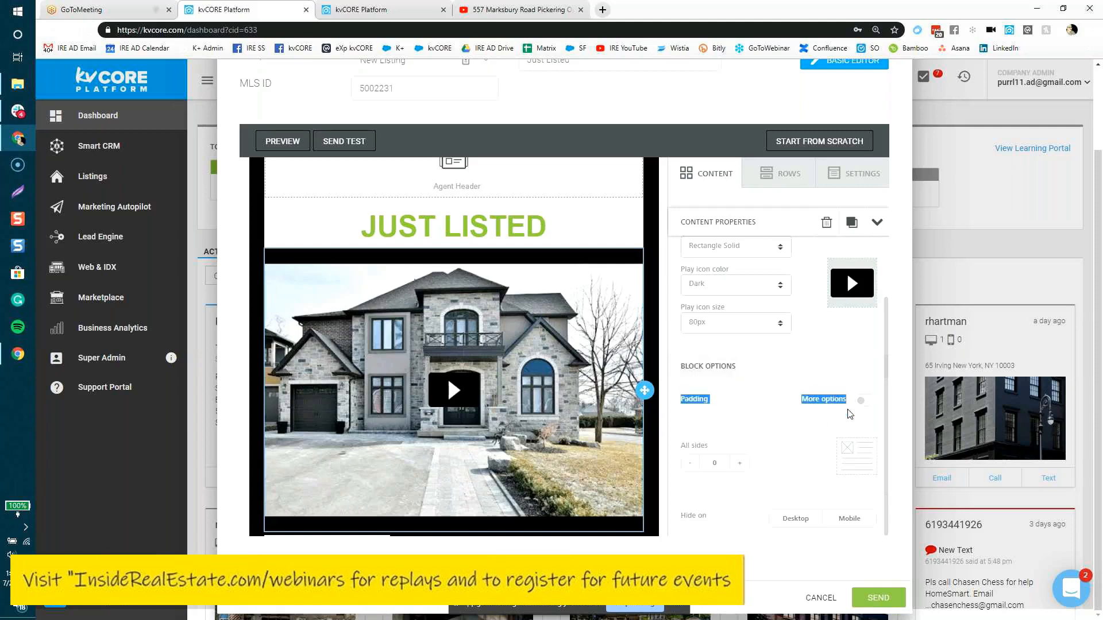
{"action": "left_click", "coordinate": [868, 404]}
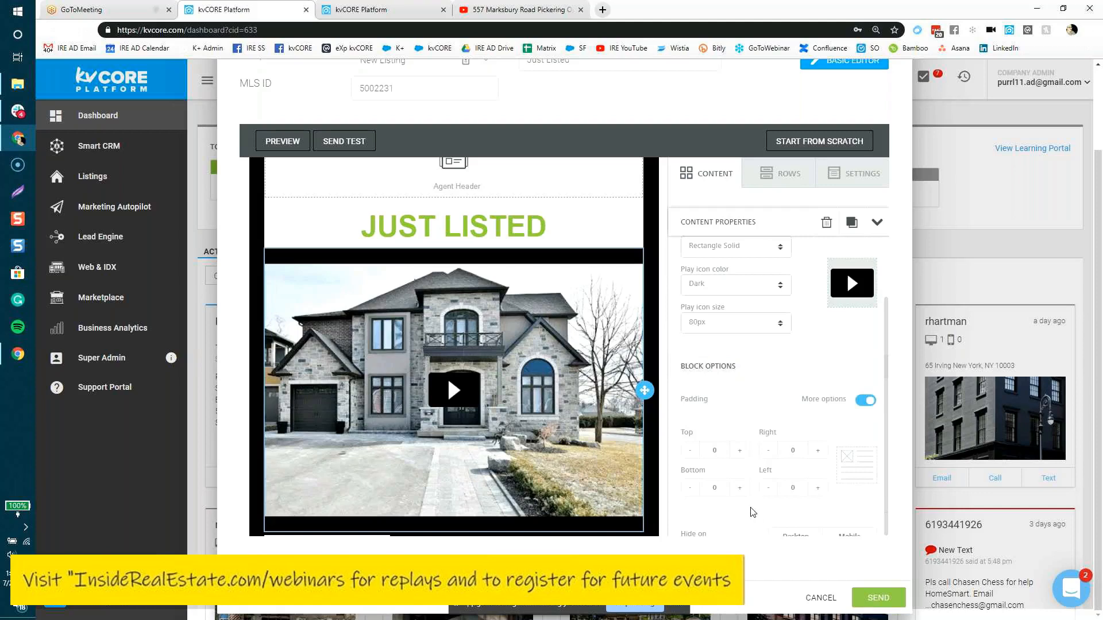
{"action": "left_click", "coordinate": [740, 451]}
{"action": "left_click", "coordinate": [740, 451]}
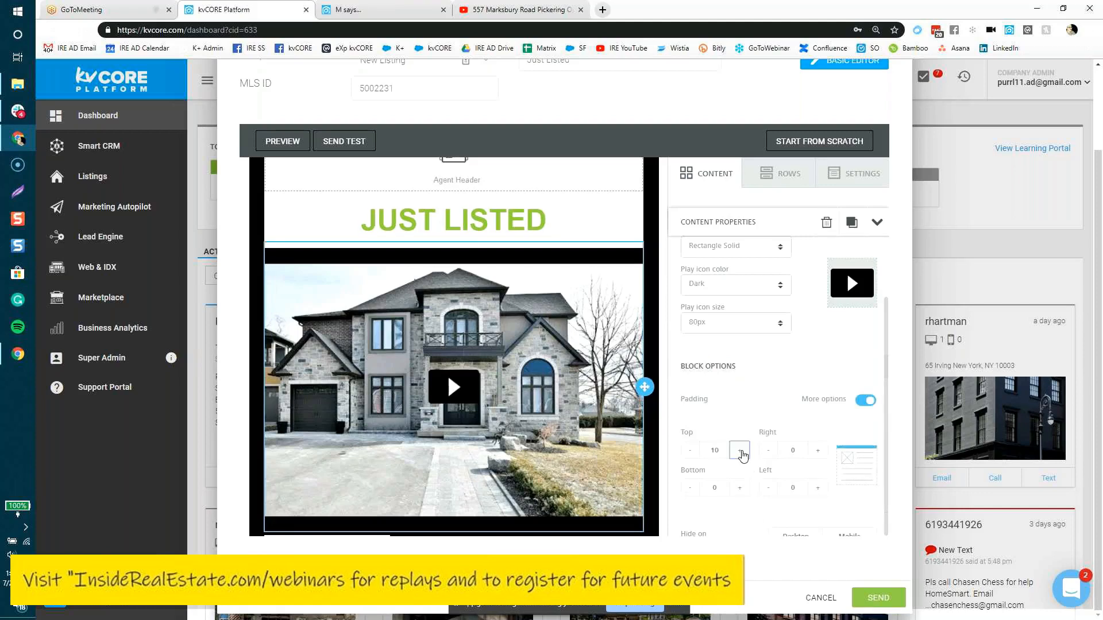
{"action": "left_click", "coordinate": [740, 451]}
{"action": "left_click", "coordinate": [740, 451]}
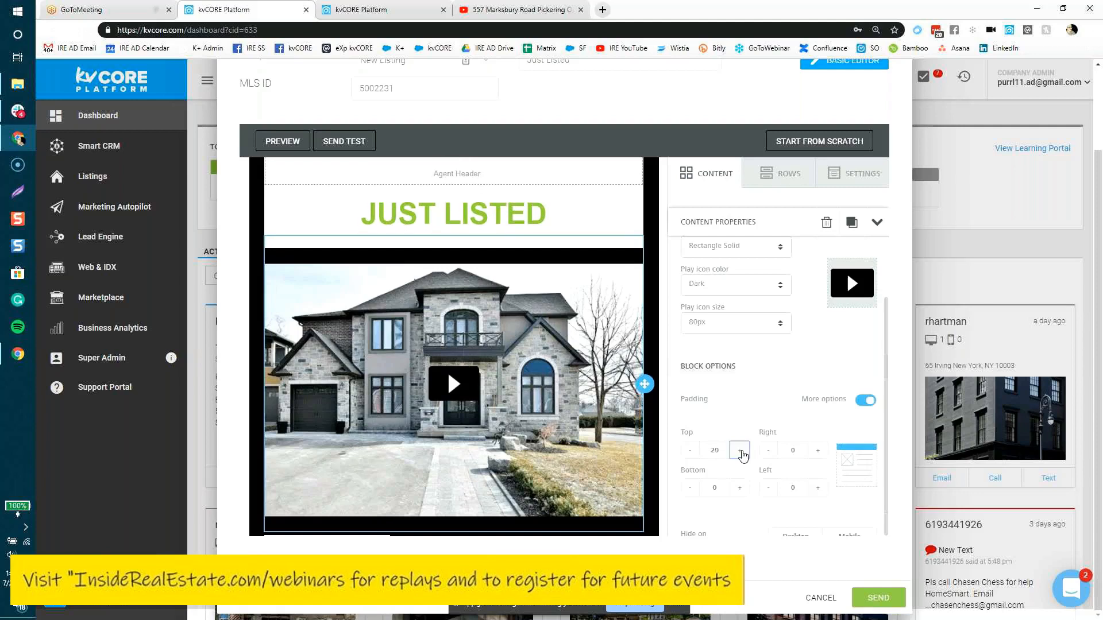
{"action": "left_click", "coordinate": [740, 451]}
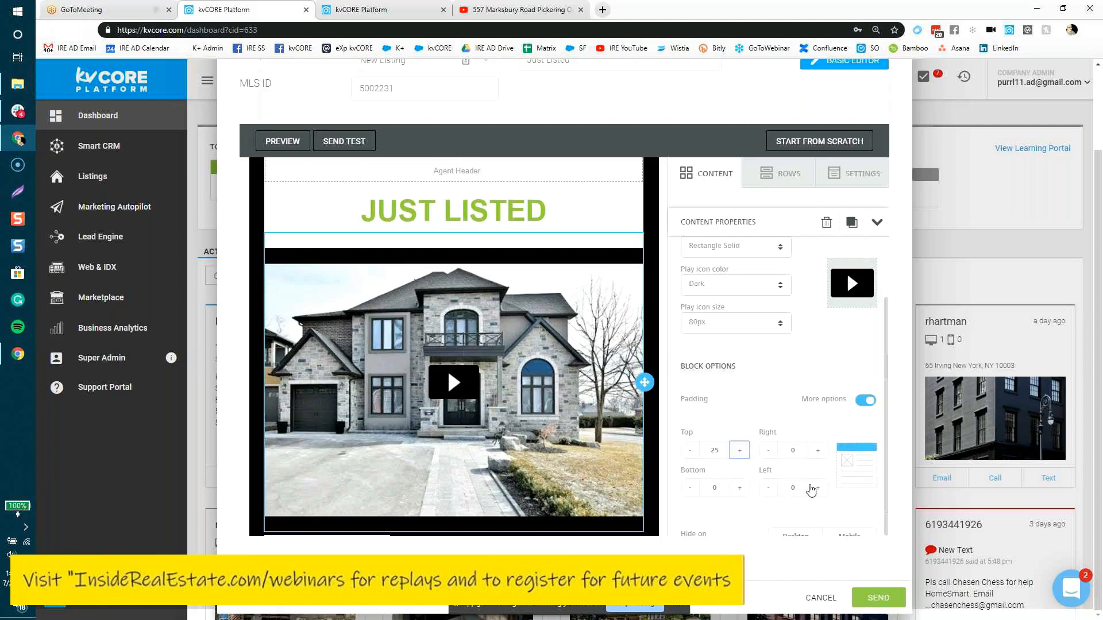
Set the video block's bottom padding to 25
{"action": "left_click", "coordinate": [740, 489]}
{"action": "left_click", "coordinate": [740, 488]}
{"action": "left_click", "coordinate": [740, 489]}
{"action": "left_click", "coordinate": [739, 488]}
{"action": "left_click", "coordinate": [740, 488]}
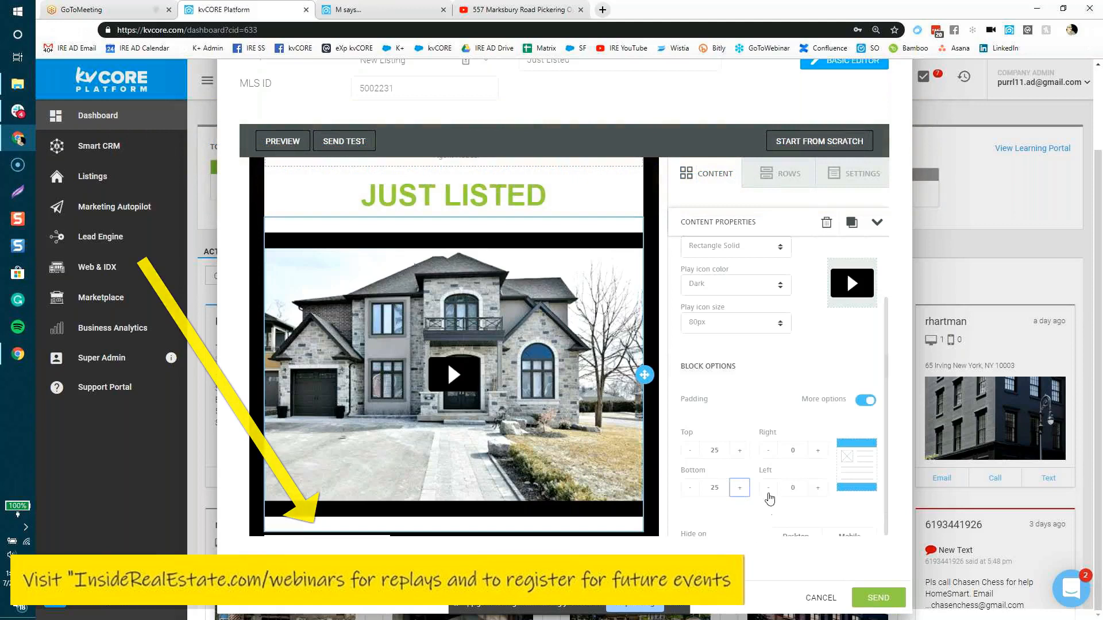
Set the video block's left padding to 25 and raise its top padding to 50
{"action": "left_click", "coordinate": [820, 495]}
{"action": "left_click", "coordinate": [820, 495]}
{"action": "left_click", "coordinate": [820, 495]}
{"action": "left_click", "coordinate": [818, 487]}
{"action": "left_click", "coordinate": [739, 450]}
{"action": "left_click", "coordinate": [740, 451]}
{"action": "left_click", "coordinate": [739, 450]}
{"action": "left_click", "coordinate": [739, 450]}
{"action": "left_click", "coordinate": [739, 450]}
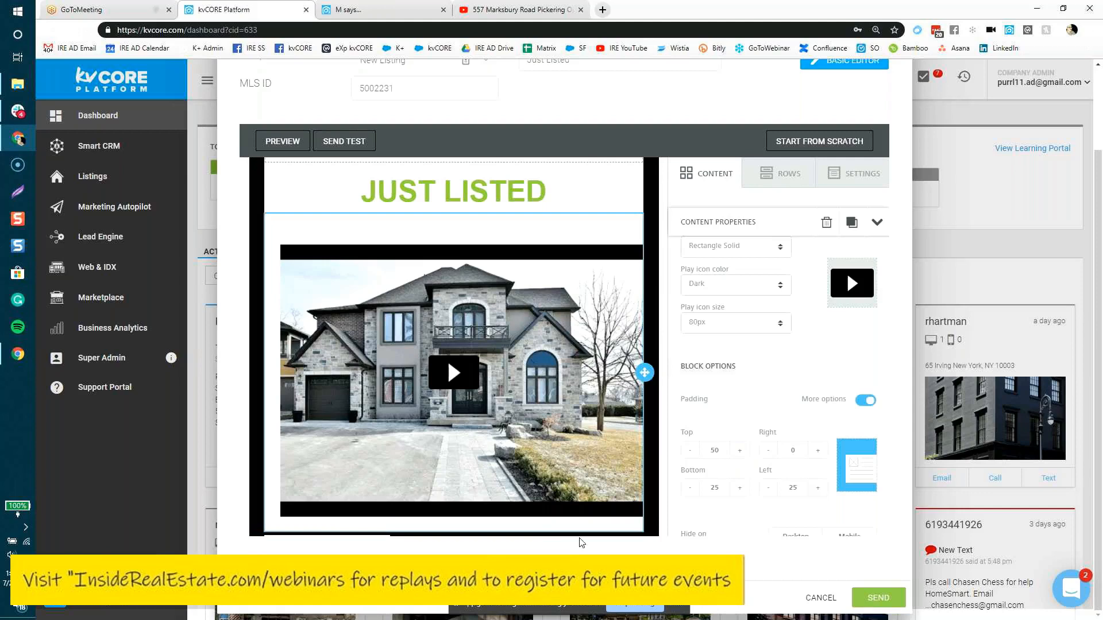
Review the video block's content properties from the video URL to the padding options, and close them
{"action": "scroll", "coordinate": [581, 543], "scroll_direction": "up", "scroll_amount": 1}
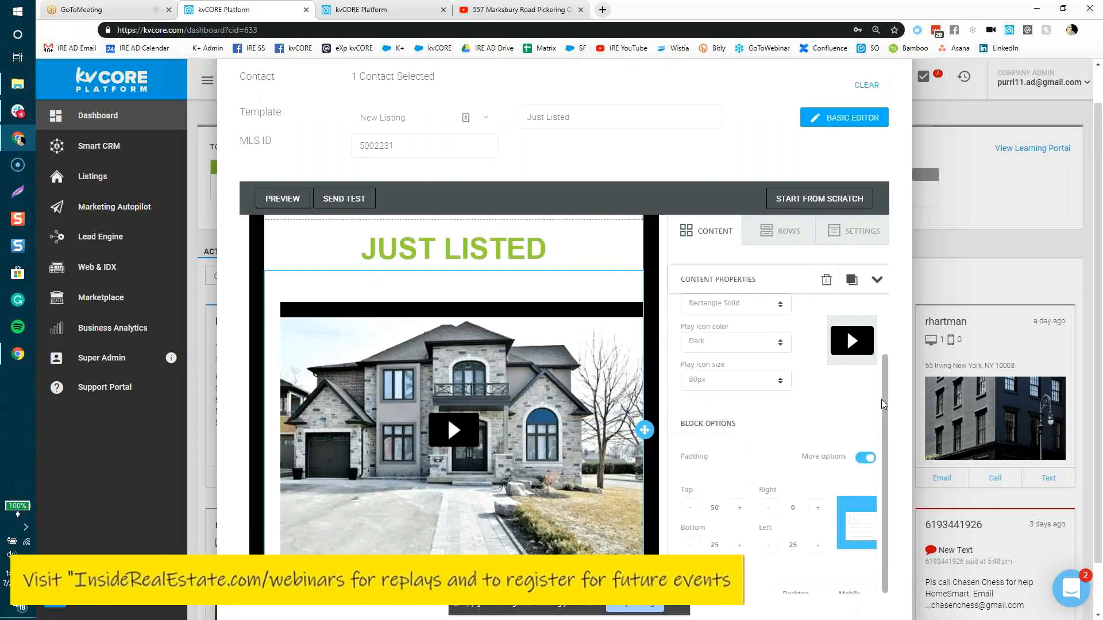
{"action": "scroll", "coordinate": [882, 363], "scroll_direction": "up", "scroll_amount": 1}
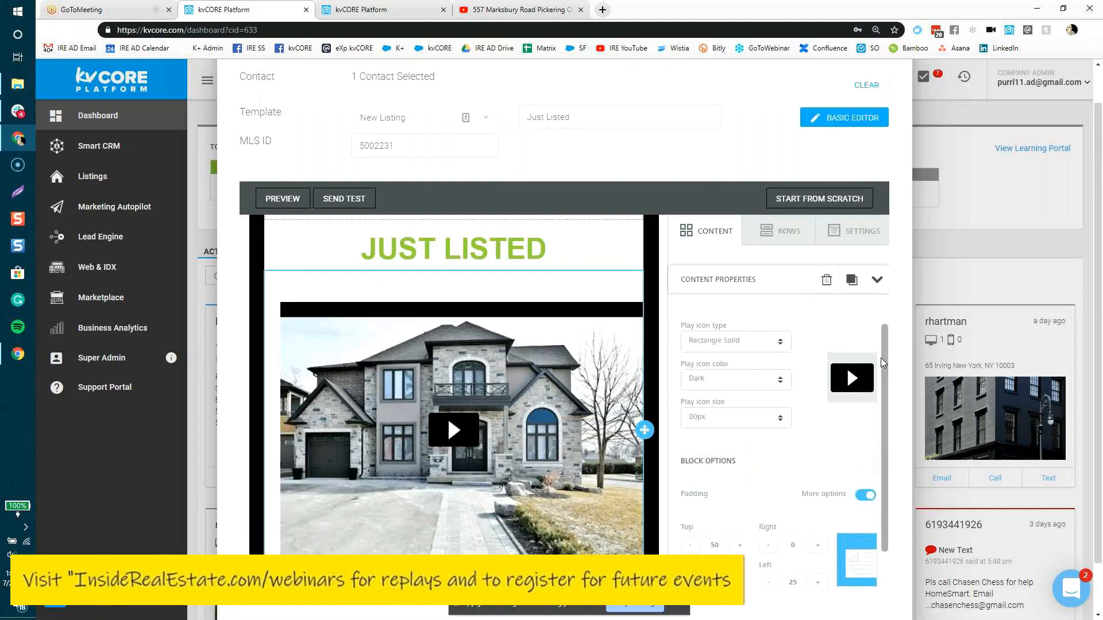
{"action": "scroll", "coordinate": [883, 363], "scroll_direction": "up", "scroll_amount": 1}
{"action": "scroll", "coordinate": [883, 391], "scroll_direction": "down", "scroll_amount": 3}
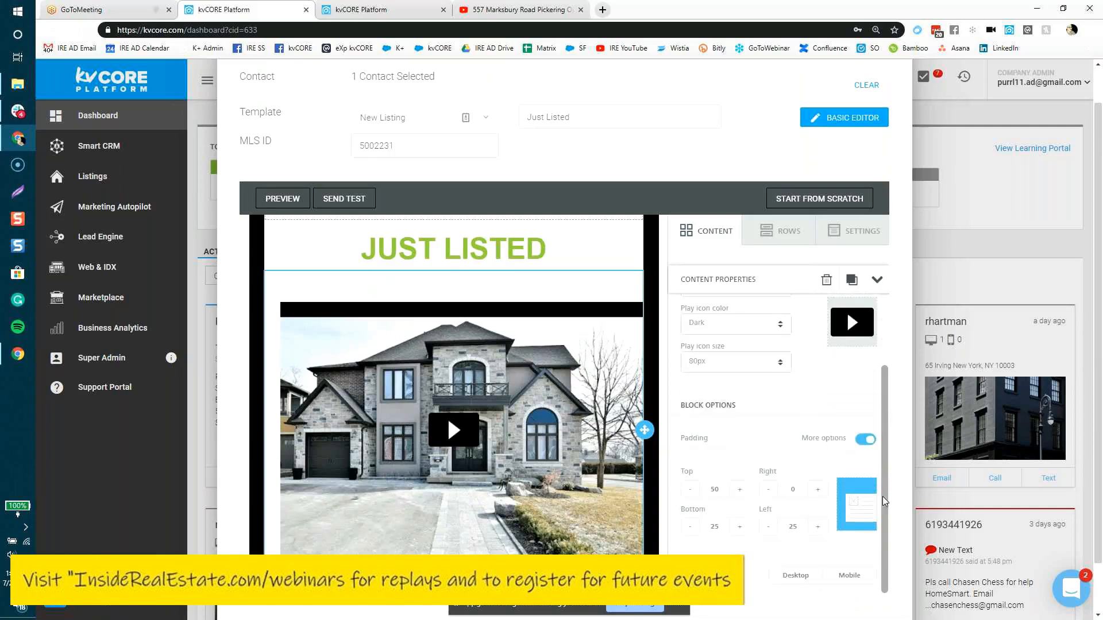
{"action": "scroll", "coordinate": [881, 485], "scroll_direction": "up", "scroll_amount": 3}
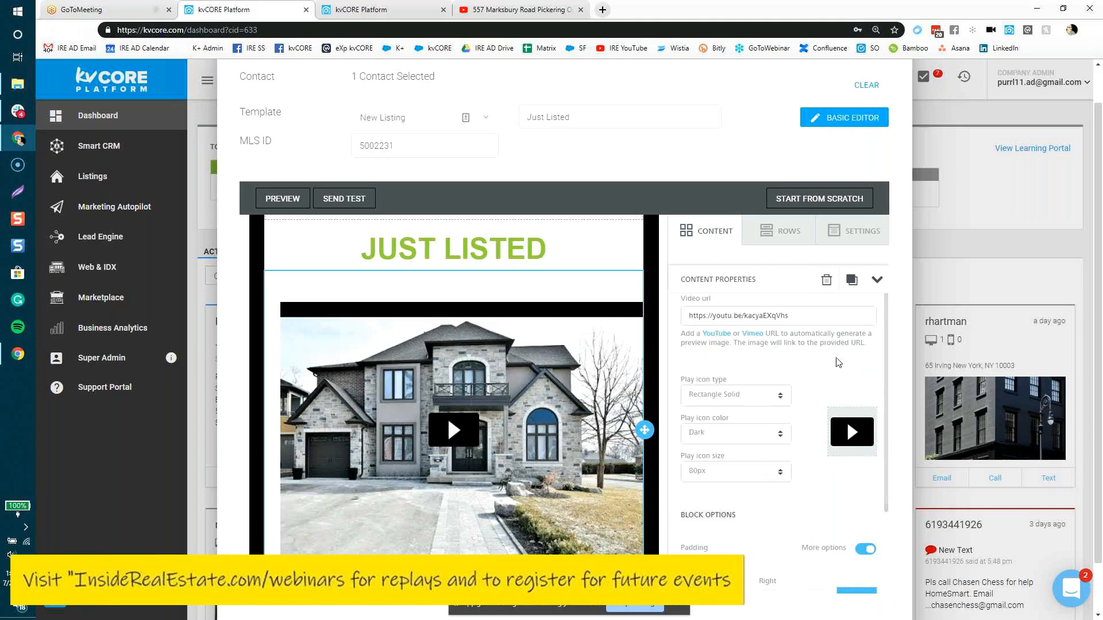
{"action": "left_click", "coordinate": [876, 279]}
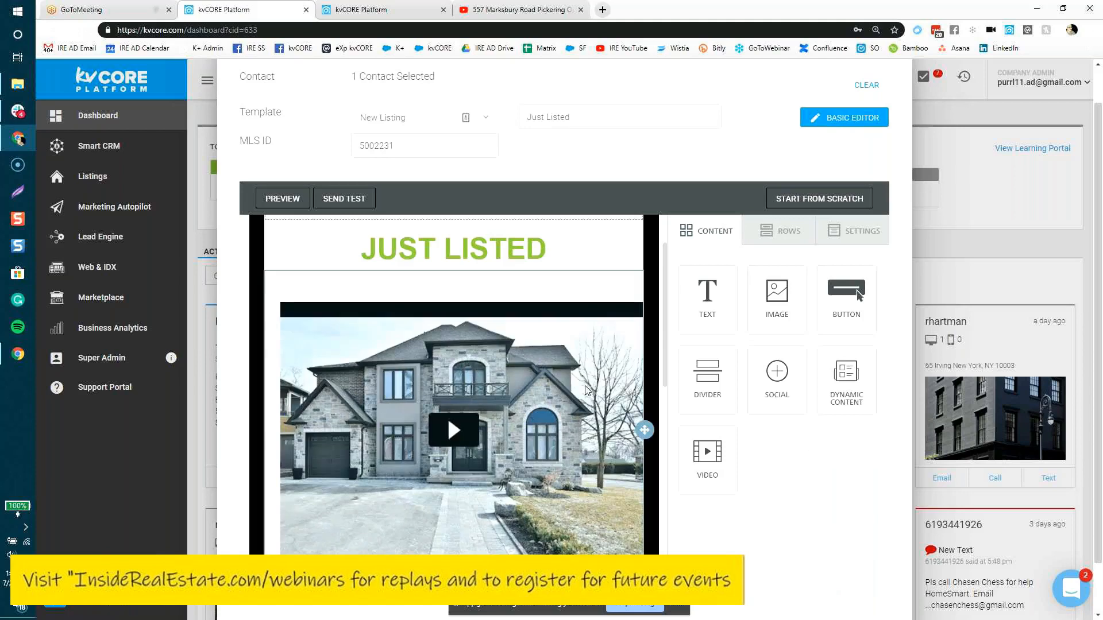
Select the row that holds the video and set its row background color to #000
{"action": "left_click", "coordinate": [273, 386]}
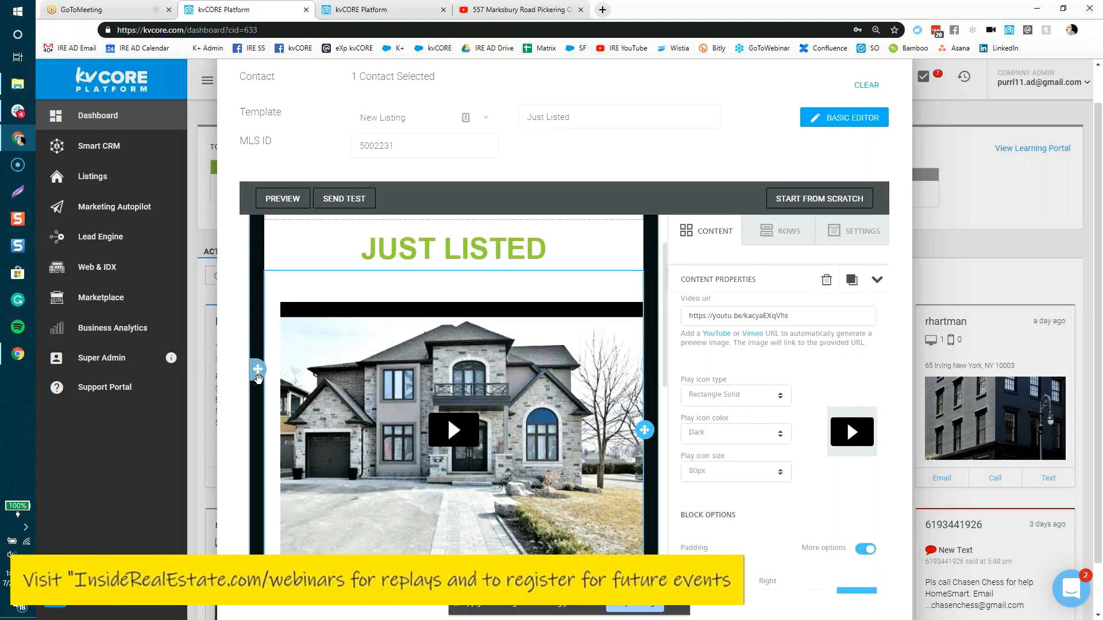
{"action": "left_click", "coordinate": [258, 375]}
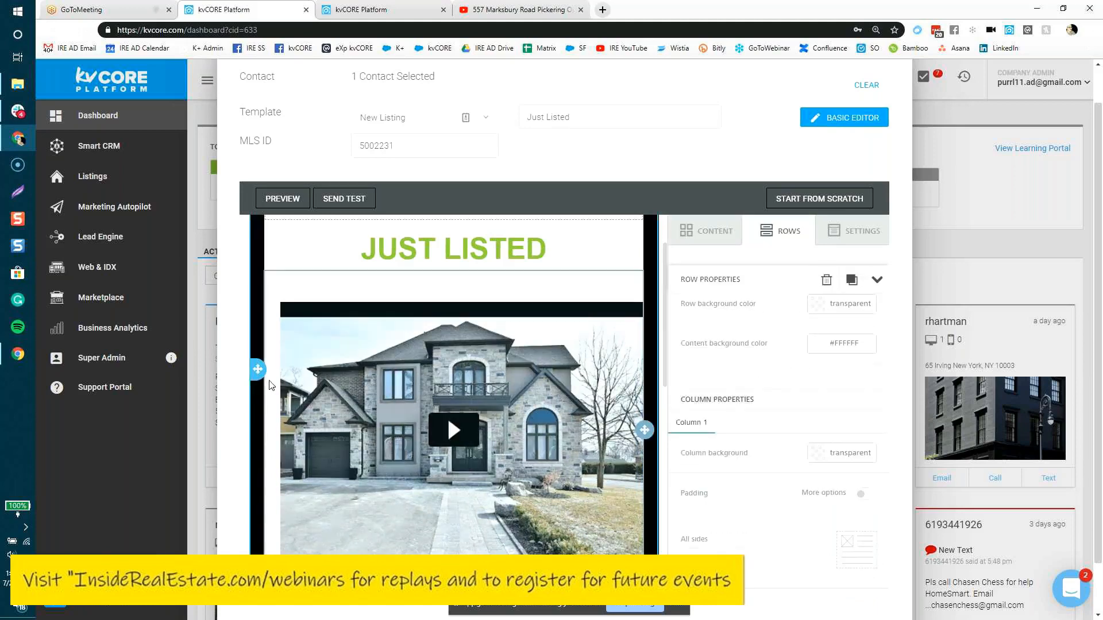
{"action": "left_click", "coordinate": [272, 385]}
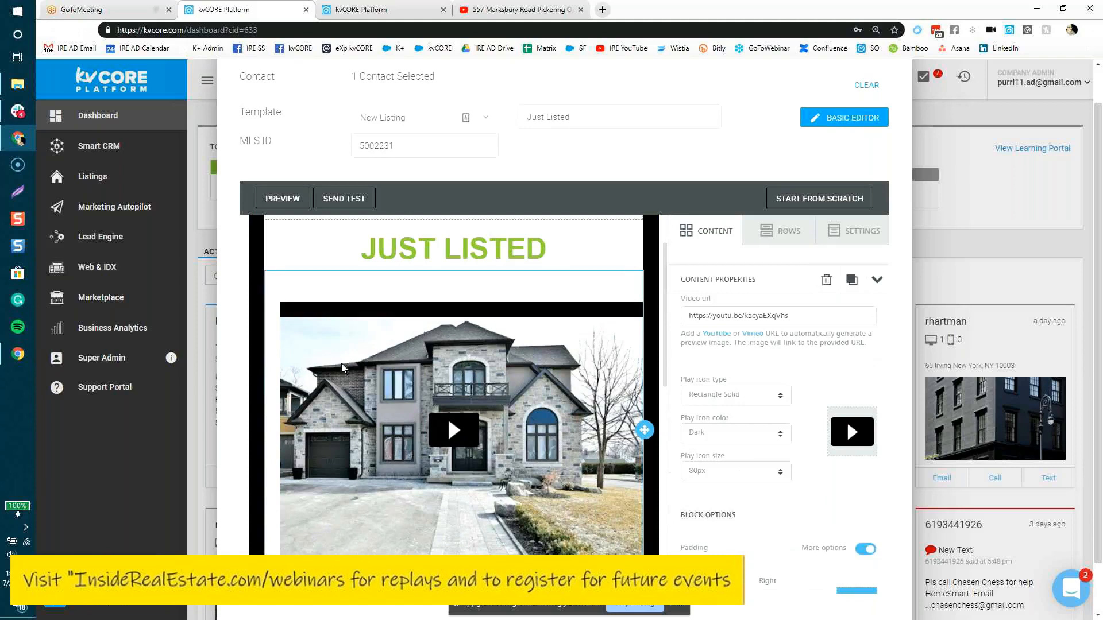
{"action": "left_click", "coordinate": [258, 362]}
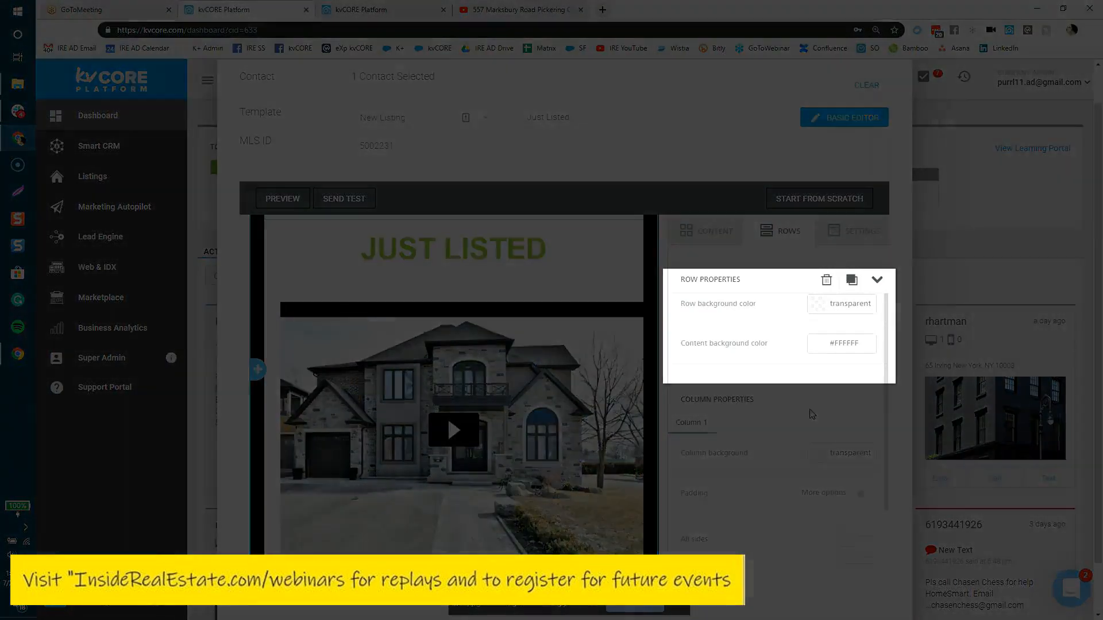
{"action": "scroll", "coordinate": [755, 356], "scroll_direction": "up", "scroll_amount": 1}
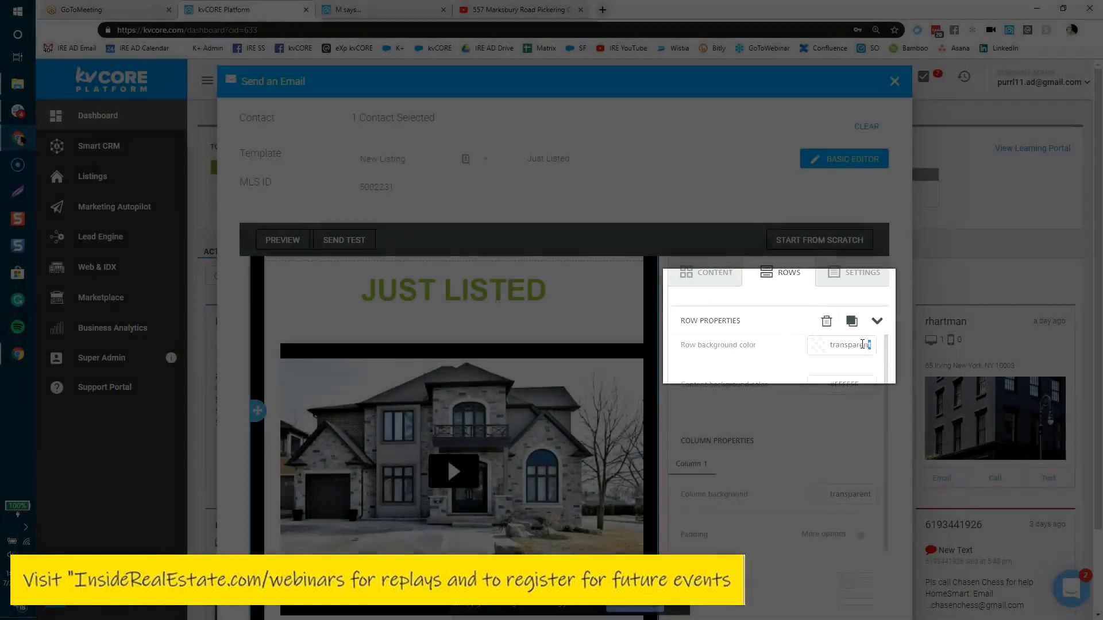
{"action": "left_click", "coordinate": [827, 345]}
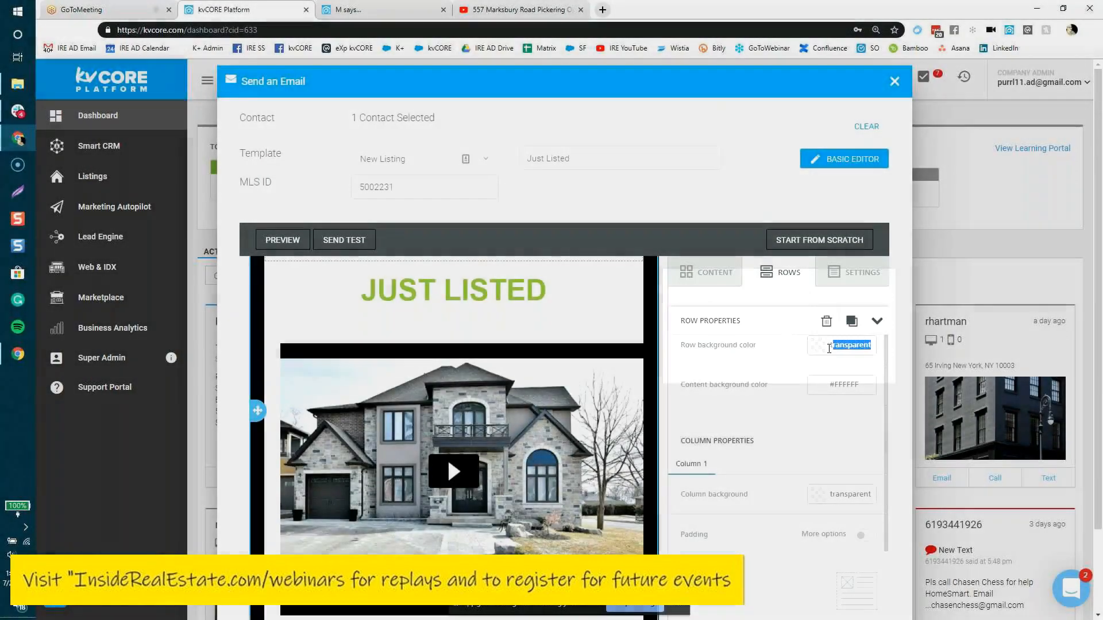
{"action": "type", "text": "#000"}
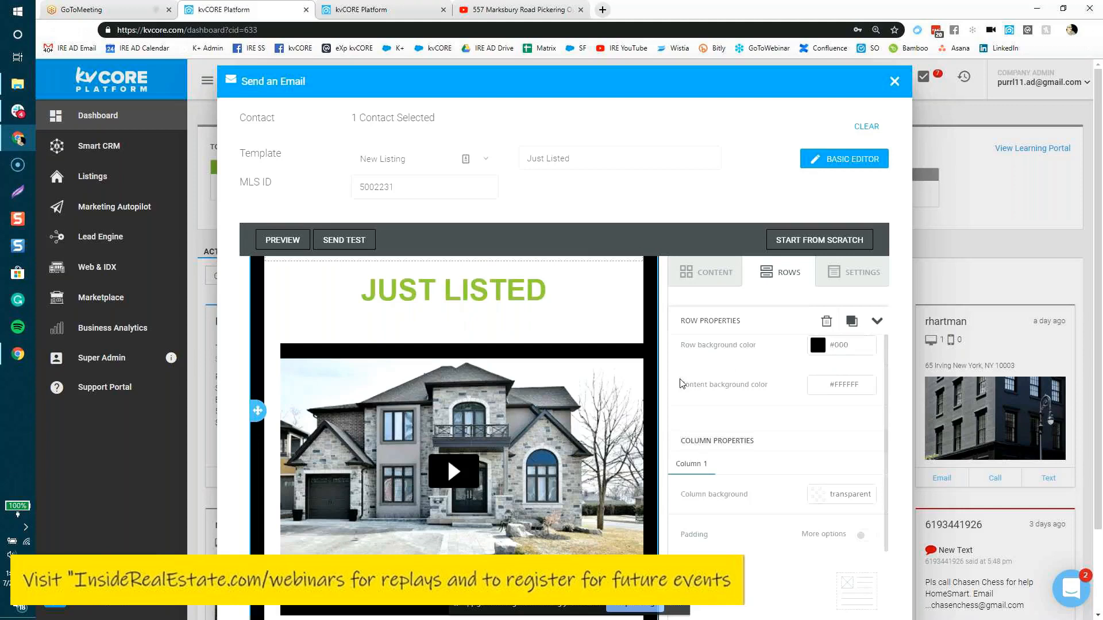
Set the content background color of the video's row to #000
{"action": "scroll", "coordinate": [849, 320], "scroll_direction": "down", "scroll_amount": 3}
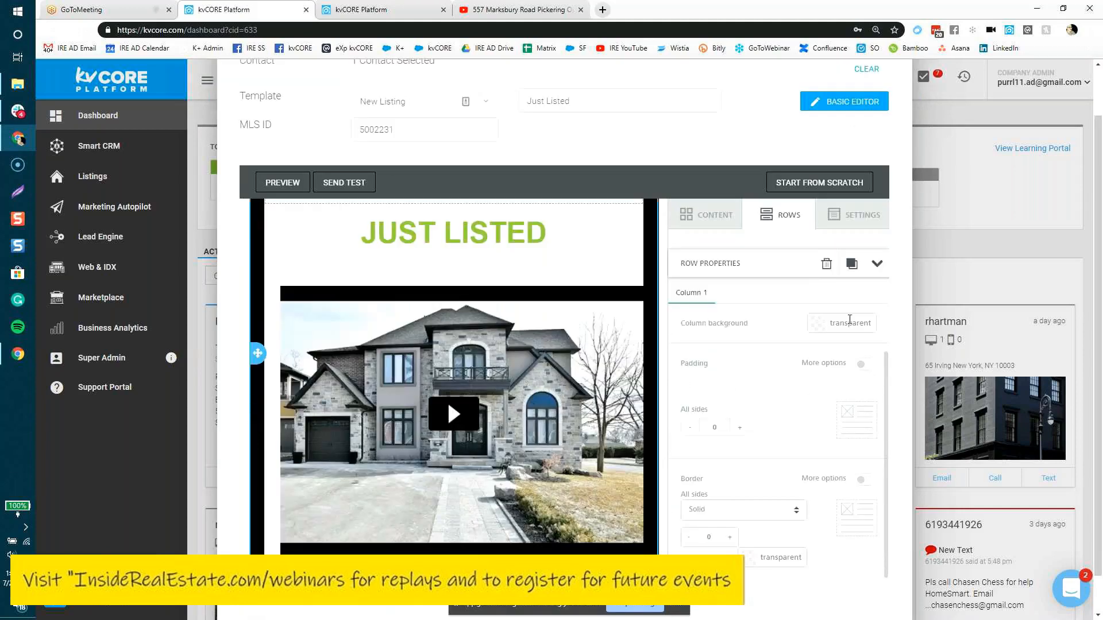
{"action": "scroll", "coordinate": [785, 344], "scroll_direction": "up", "scroll_amount": 3}
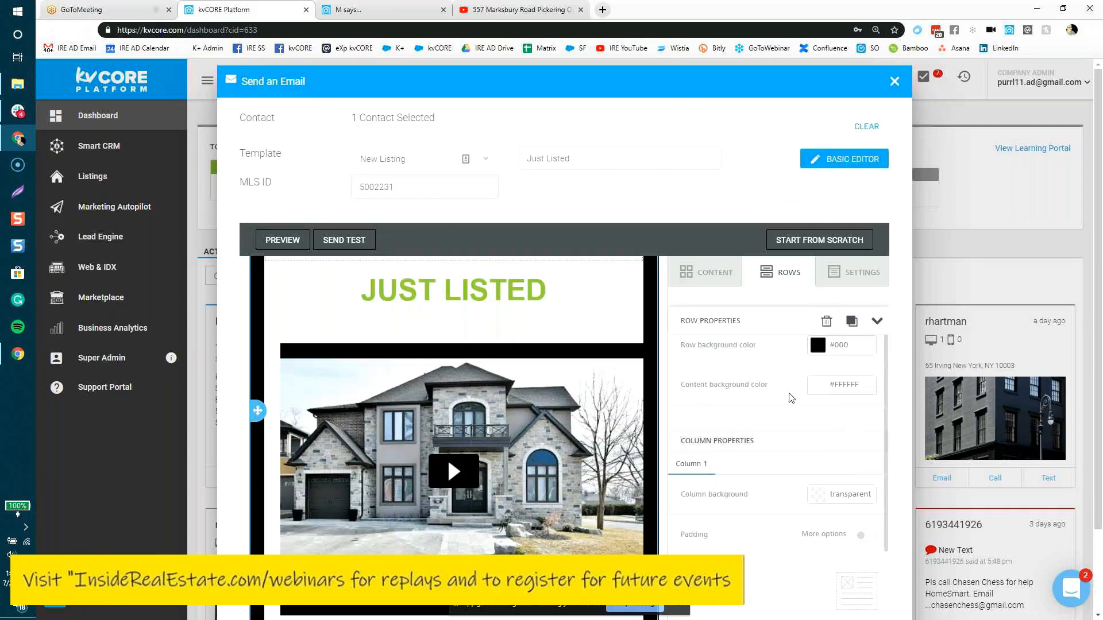
{"action": "scroll", "coordinate": [778, 461], "scroll_direction": "down", "scroll_amount": 5}
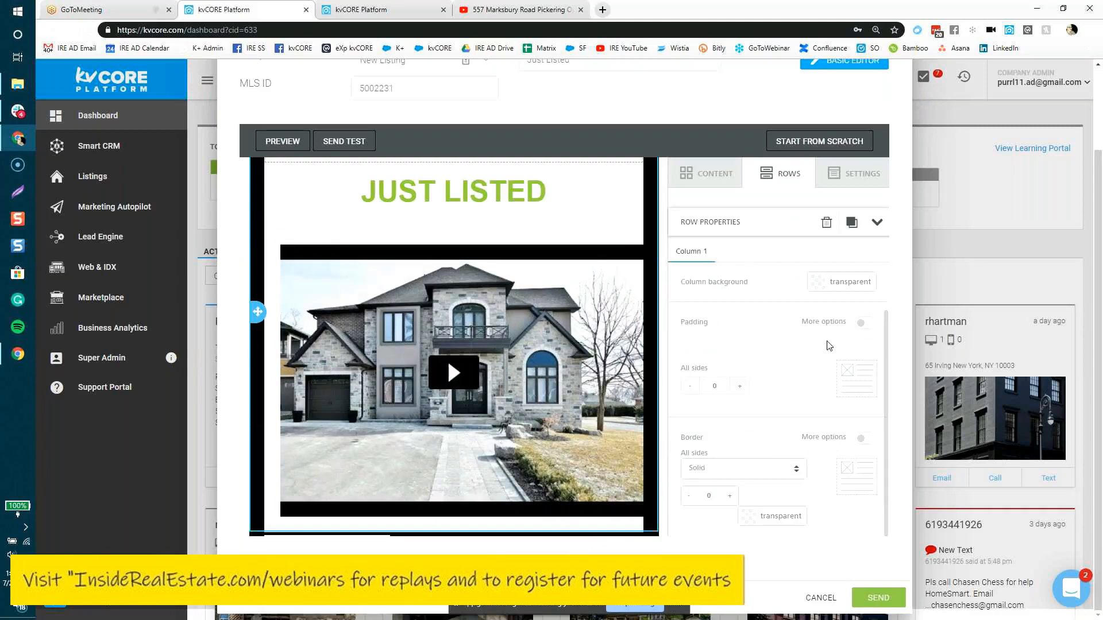
{"action": "scroll", "coordinate": [784, 344], "scroll_direction": "up", "scroll_amount": 3}
{"action": "scroll", "coordinate": [763, 342], "scroll_direction": "up", "scroll_amount": 2}
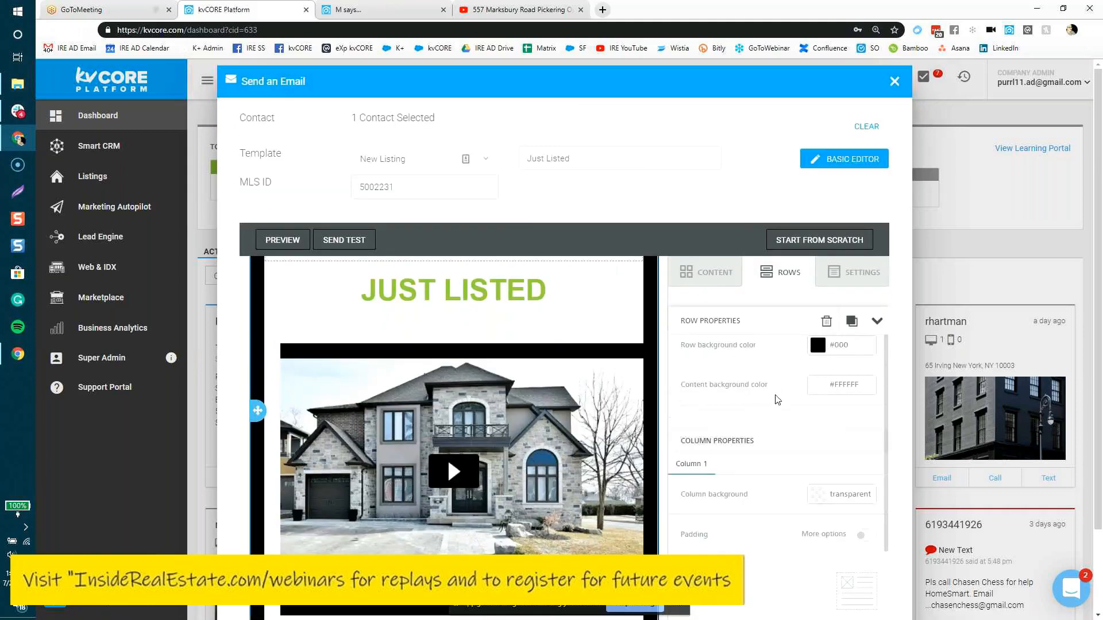
{"action": "left_click_drag", "start_coordinate": [765, 384], "coordinate": [679, 388]}
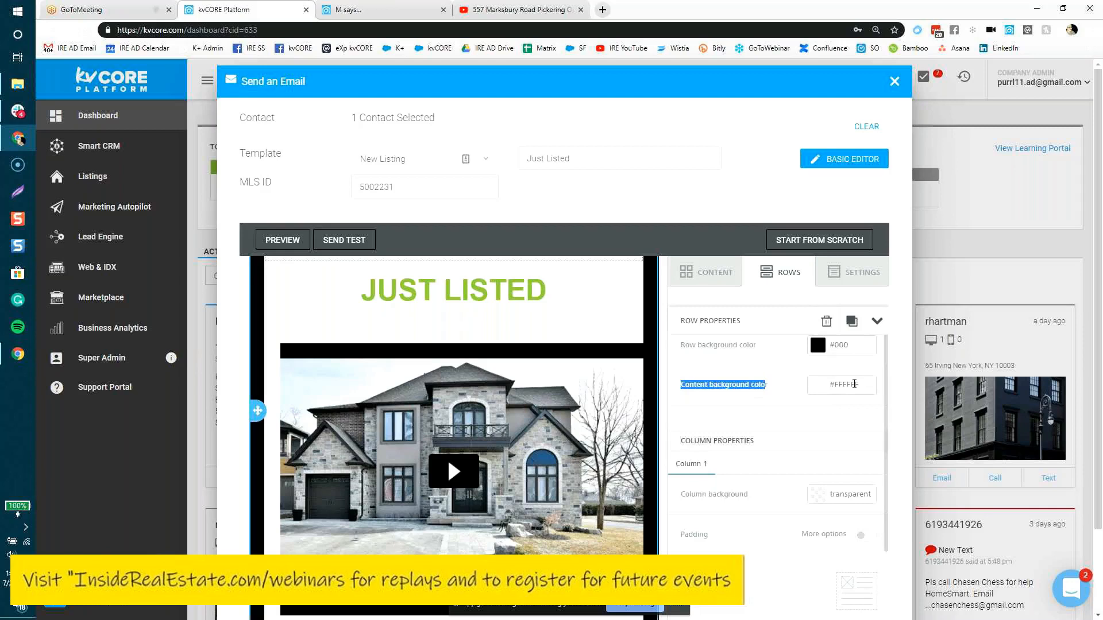
{"action": "left_click_drag", "start_coordinate": [858, 385], "coordinate": [825, 395]}
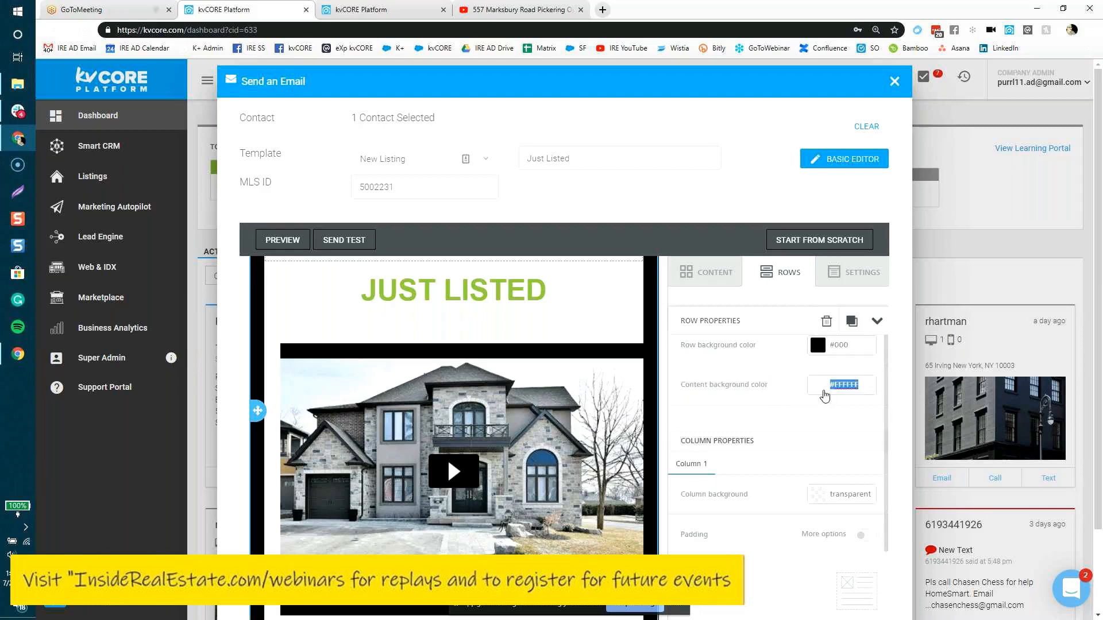
{"action": "type", "text": "#0000"}
{"action": "key", "text": "BackSpace"}
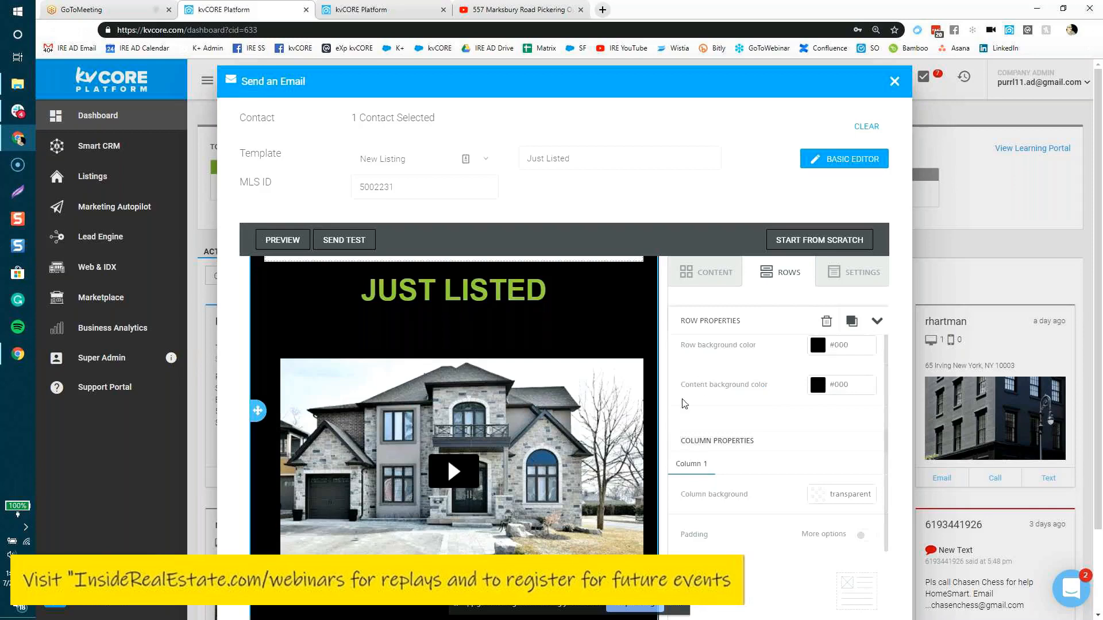
Preview the email in the desktop layout and look through it from the heading to the listing description
{"action": "scroll", "coordinate": [682, 408], "scroll_direction": "down", "scroll_amount": 5}
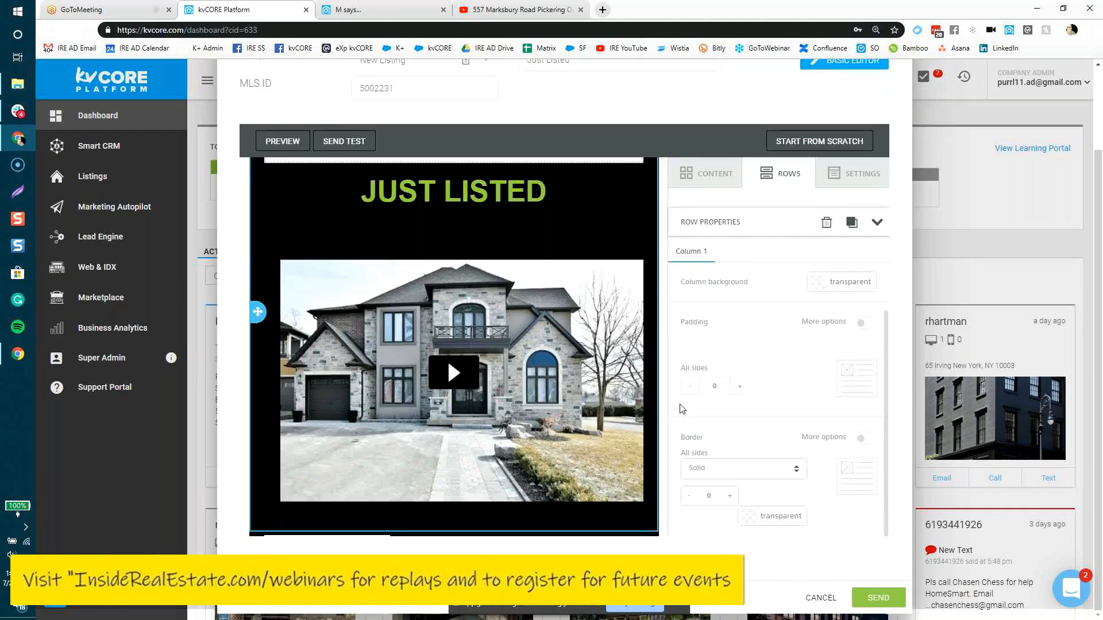
{"action": "left_click", "coordinate": [272, 148]}
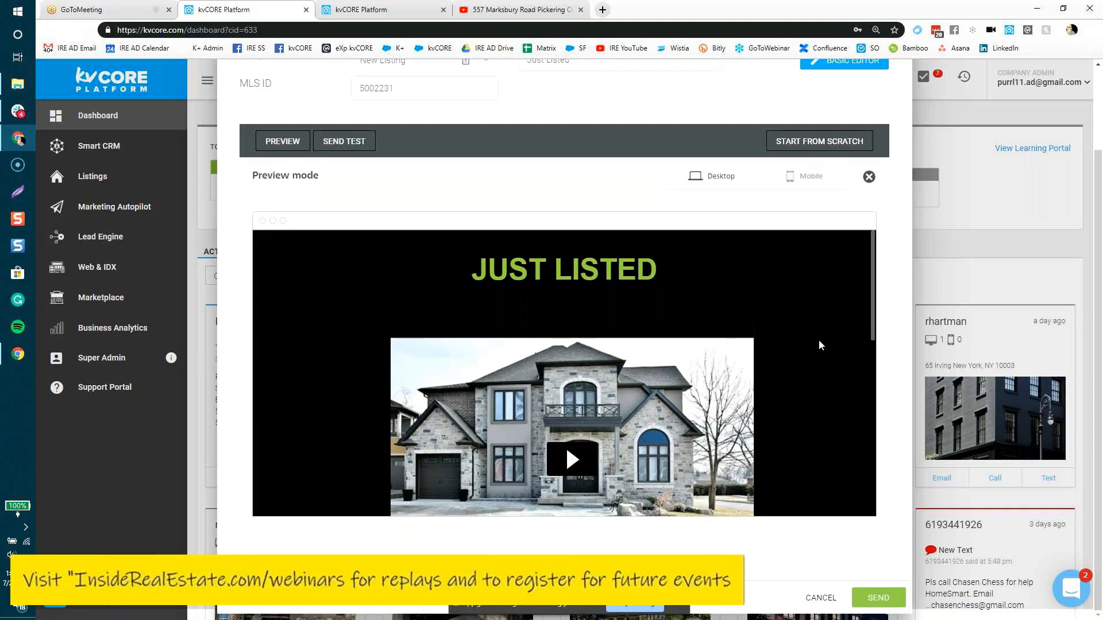
{"action": "scroll", "coordinate": [819, 339], "scroll_direction": "down", "scroll_amount": 5}
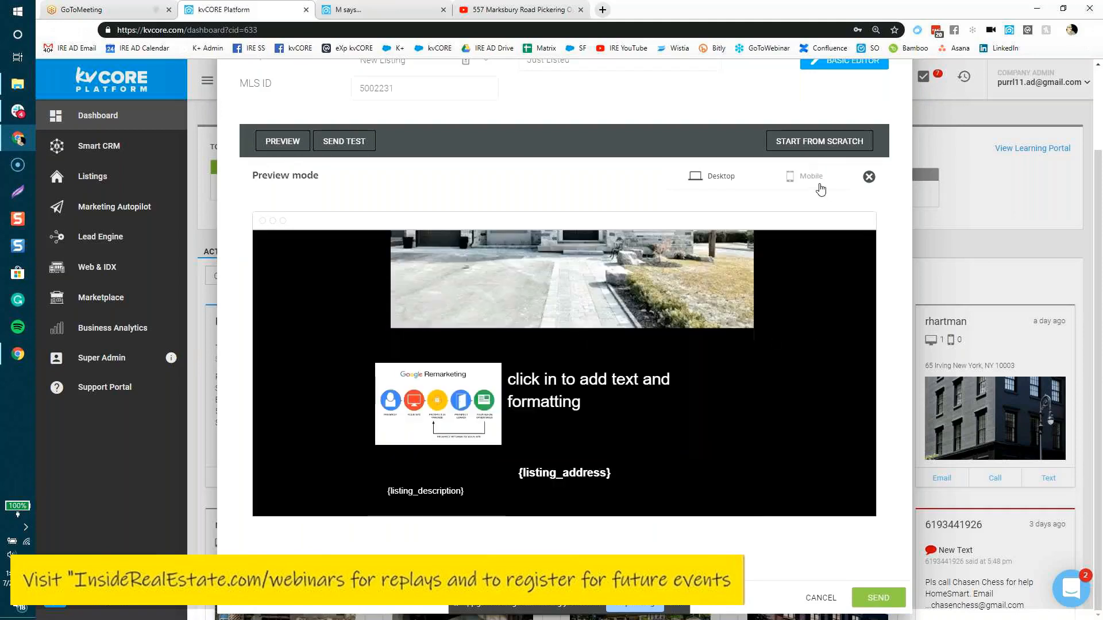
Check the email in the mobile preview layout, close the preview and look through the template's blocks in the editor
{"action": "left_click", "coordinate": [820, 188]}
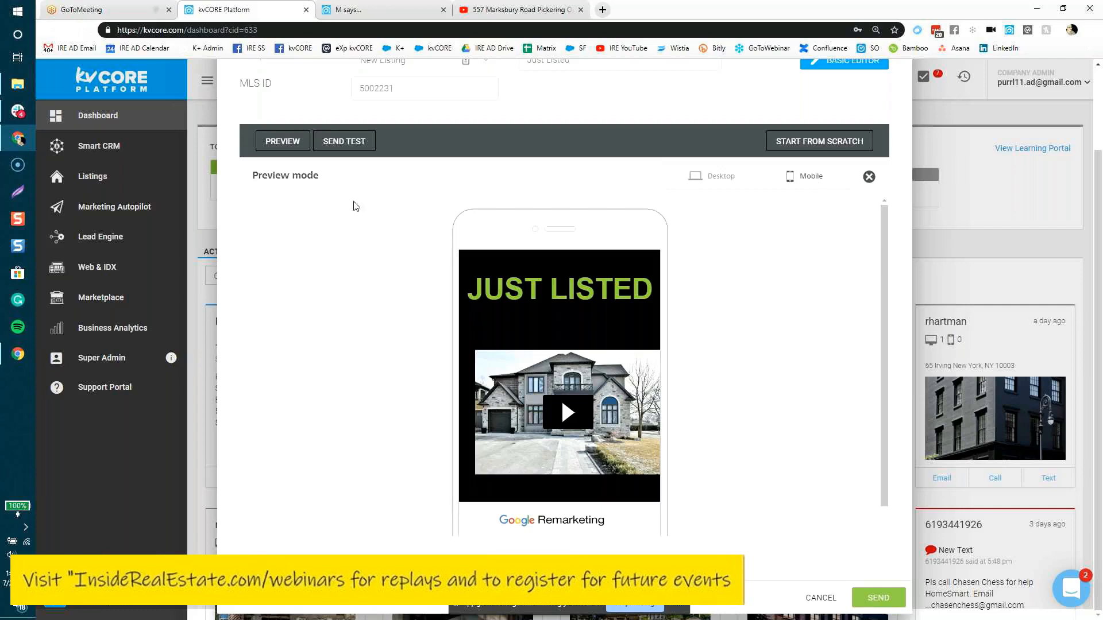
{"action": "left_click", "coordinate": [869, 178]}
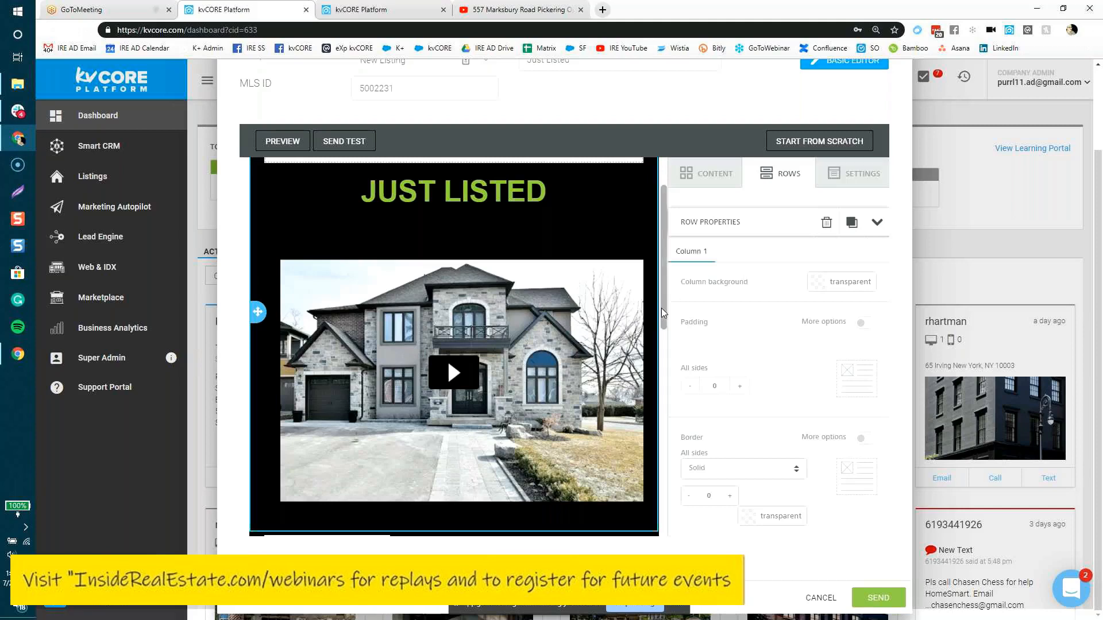
{"action": "scroll", "coordinate": [661, 308], "scroll_direction": "up", "scroll_amount": 2}
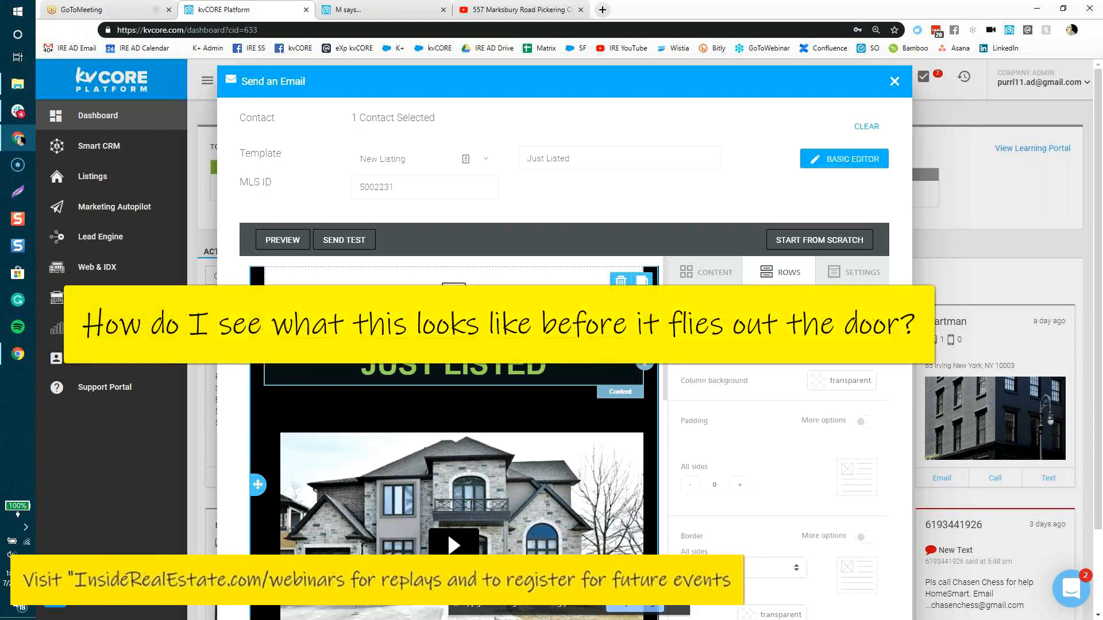
{"action": "scroll", "coordinate": [453, 431], "scroll_direction": "down", "scroll_amount": 5}
{"action": "scroll", "coordinate": [453, 430], "scroll_direction": "down", "scroll_amount": 2}
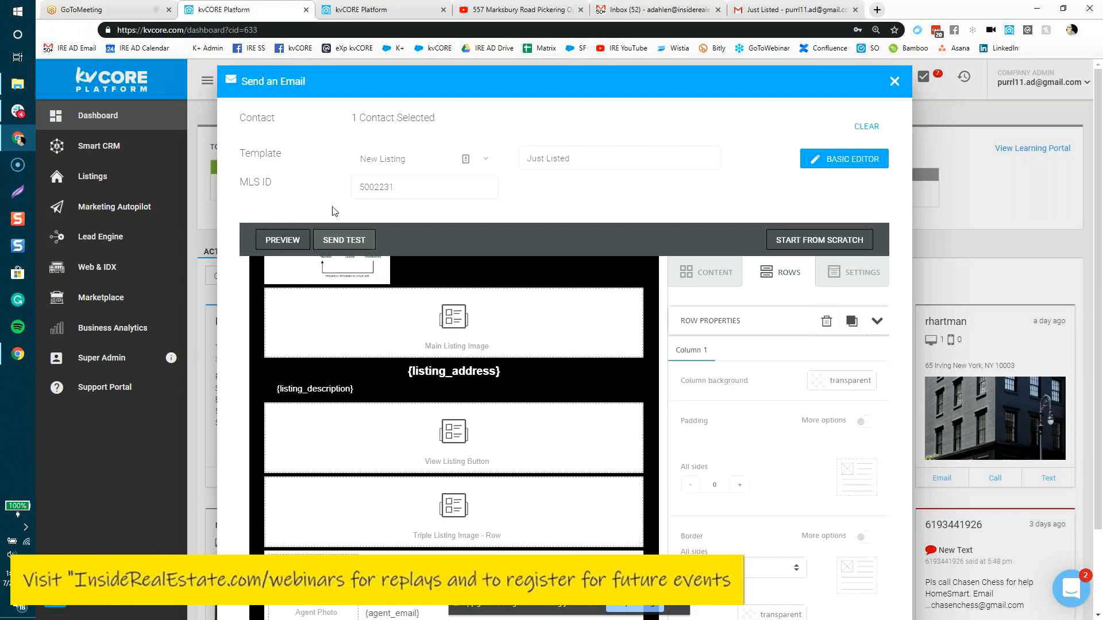
{"action": "scroll", "coordinate": [368, 310], "scroll_direction": "up", "scroll_amount": 10}
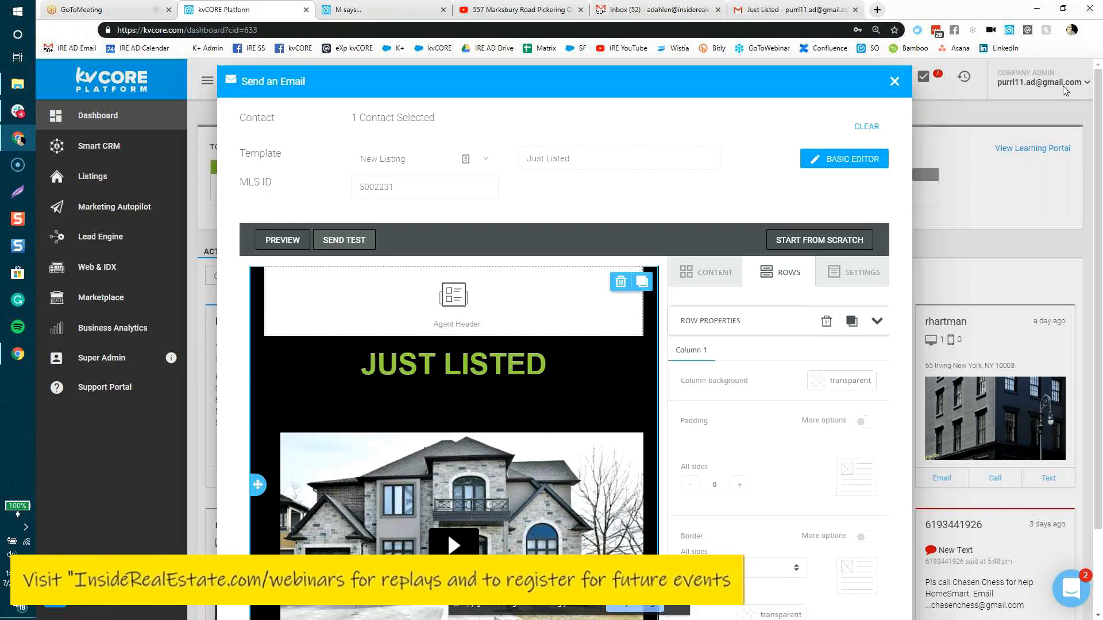
Switch to the received Just Listed email in Gmail and examine its subject line and the content down to the listing photo
{"action": "left_click", "coordinate": [771, 12]}
{"action": "left_click", "coordinate": [310, 173]}
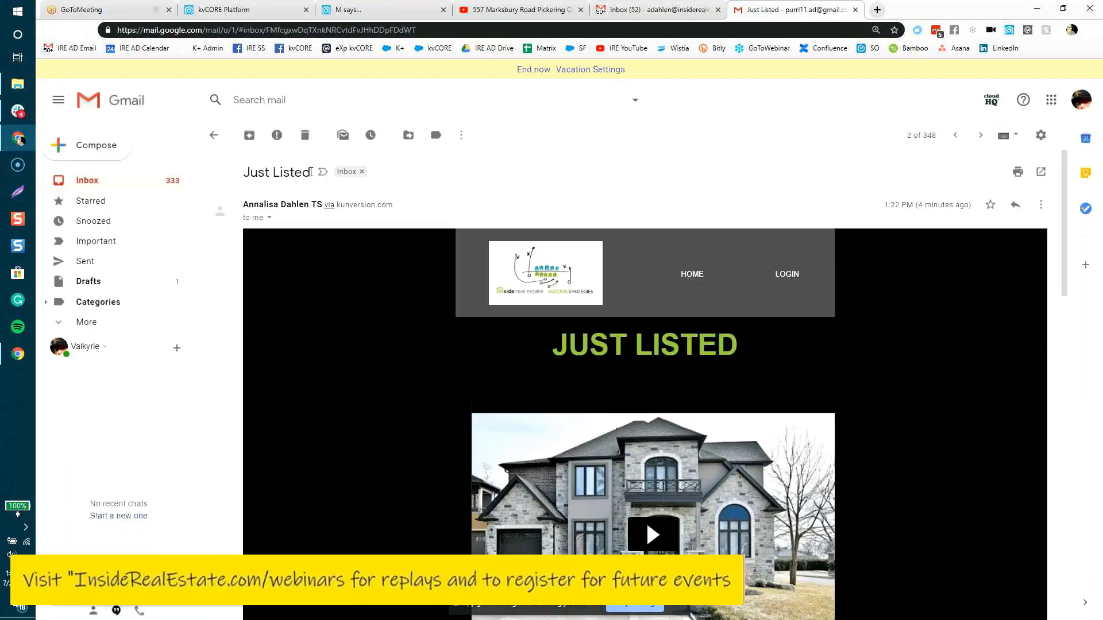
{"action": "left_click_drag", "start_coordinate": [310, 172], "coordinate": [243, 173]}
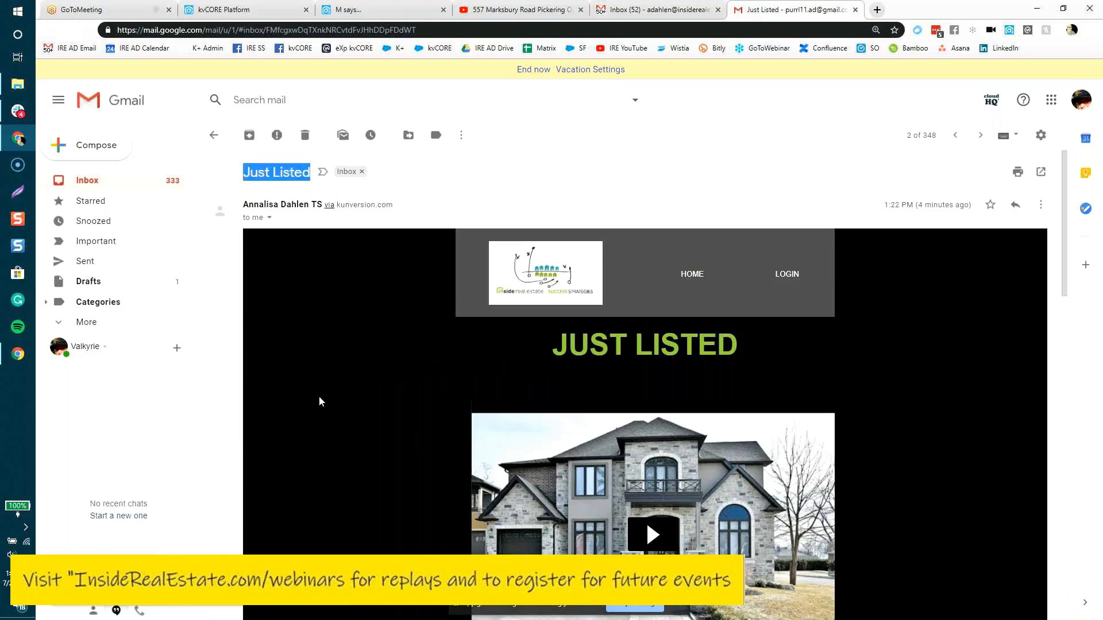
{"action": "left_click", "coordinate": [332, 422]}
{"action": "scroll", "coordinate": [337, 394], "scroll_direction": "down", "scroll_amount": 5}
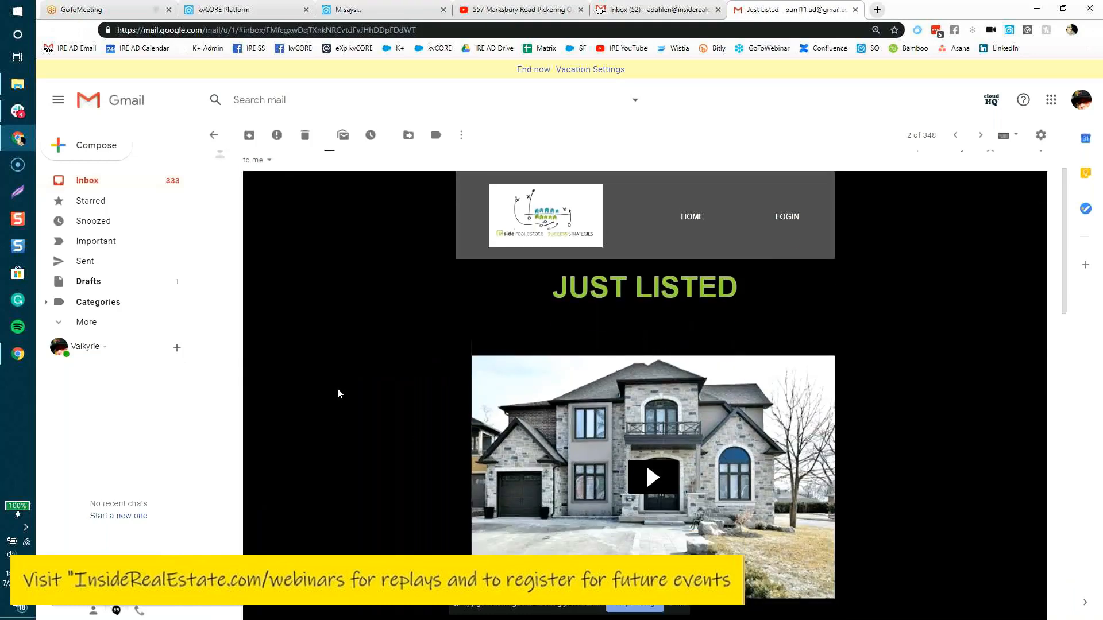
{"action": "scroll", "coordinate": [338, 389], "scroll_direction": "down", "scroll_amount": 4}
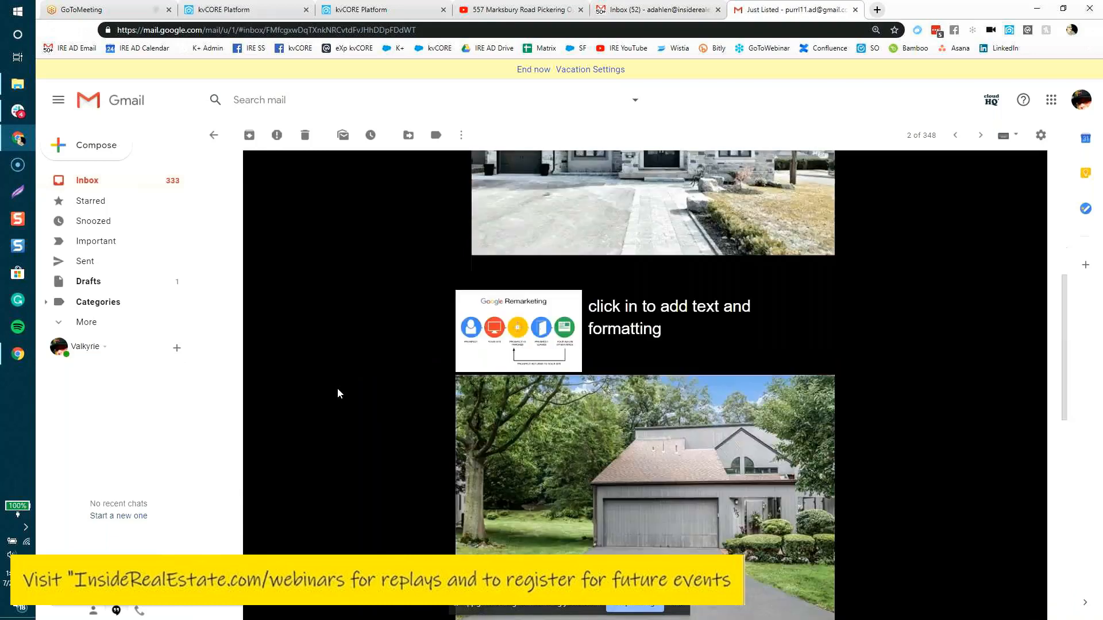
{"action": "scroll", "coordinate": [336, 388], "scroll_direction": "up", "scroll_amount": 9}
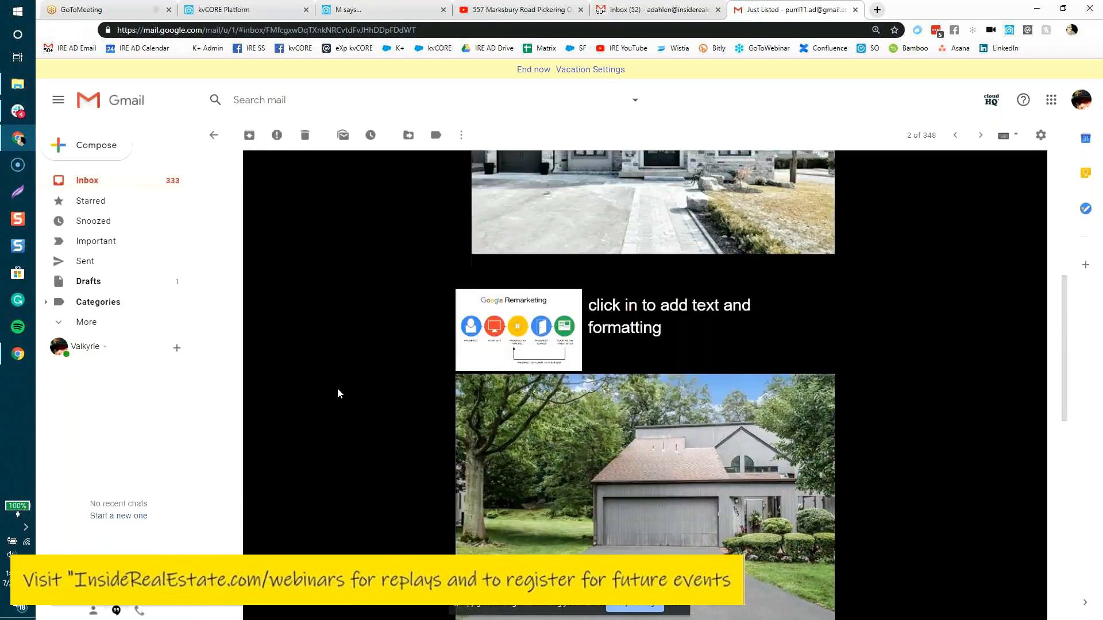
{"action": "scroll", "coordinate": [539, 355], "scroll_direction": "up", "scroll_amount": 2}
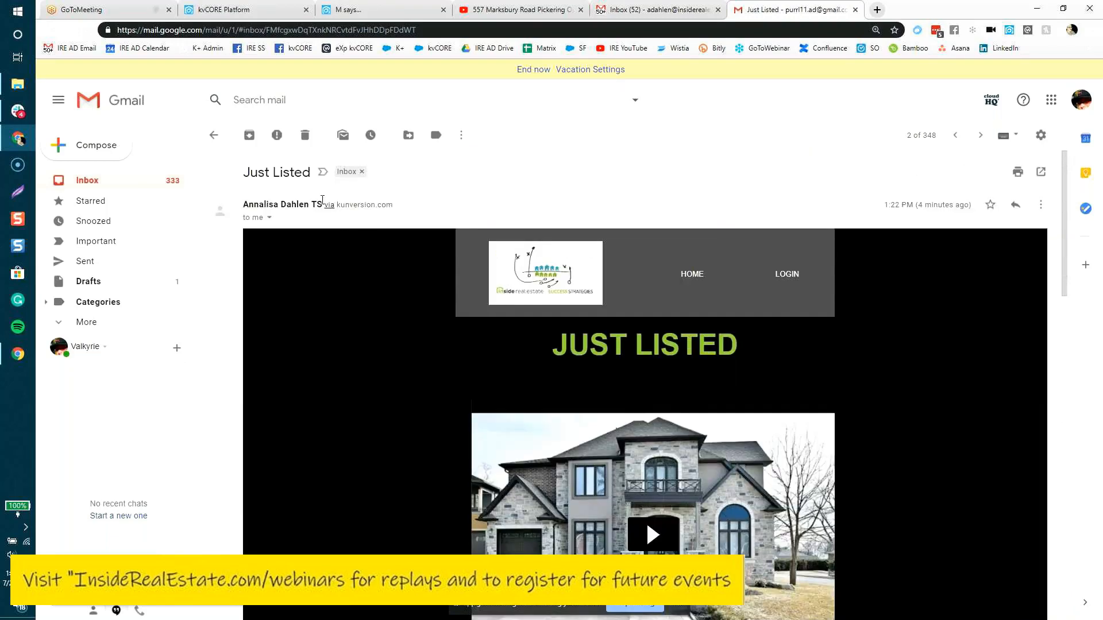
Compare the template name field in kvCORE with the subject line of the received email in Gmail
{"action": "left_click", "coordinate": [286, 13]}
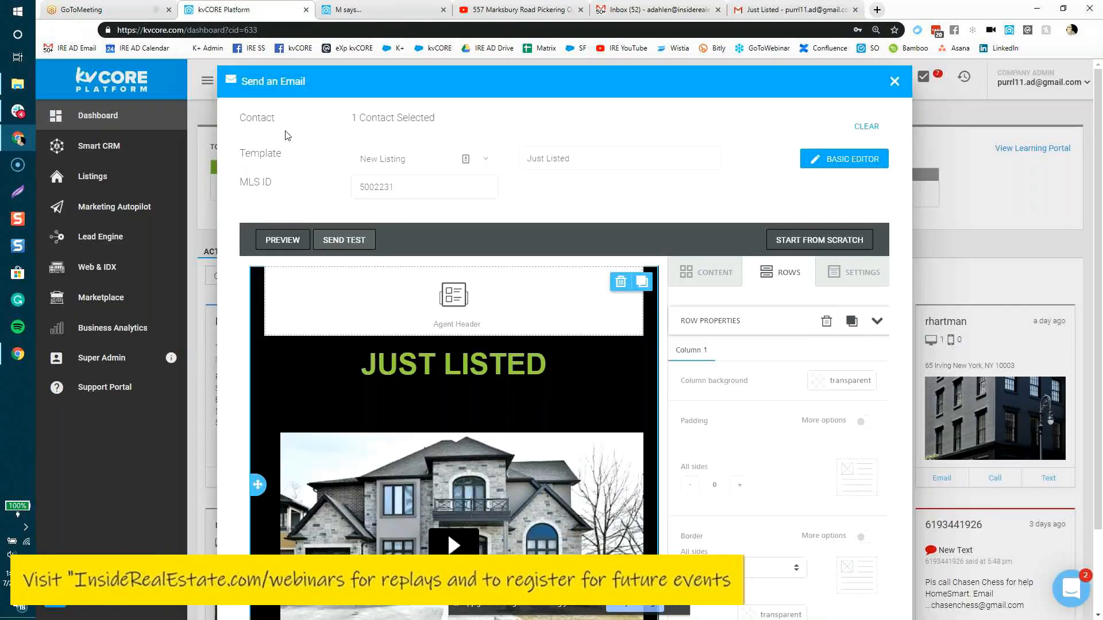
{"action": "left_click_drag", "start_coordinate": [240, 154], "coordinate": [295, 159]}
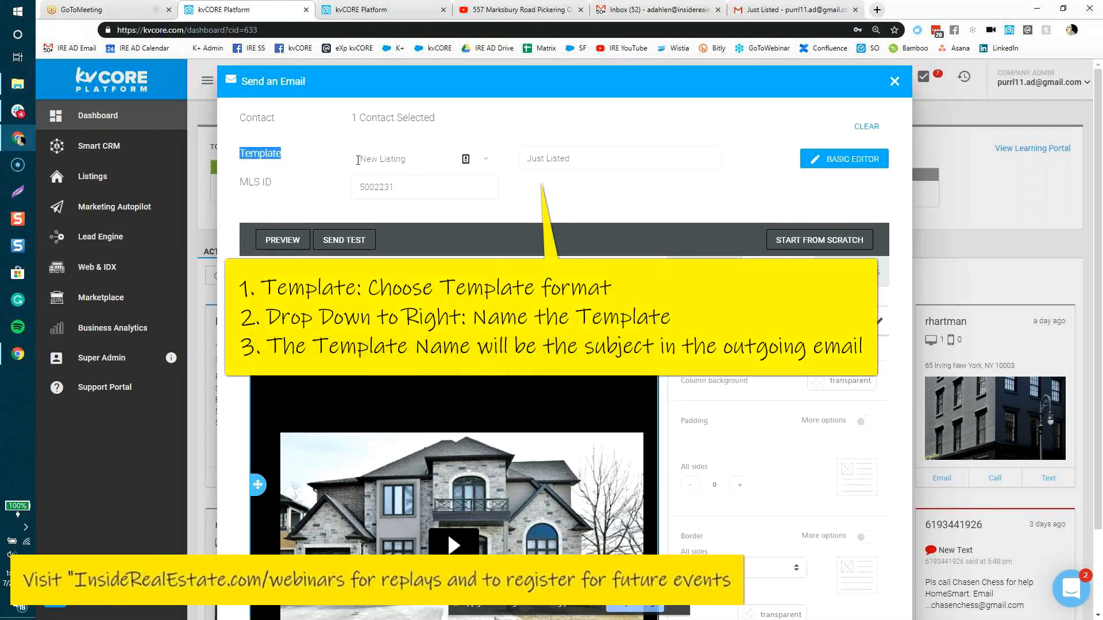
{"action": "left_click", "coordinate": [759, 11]}
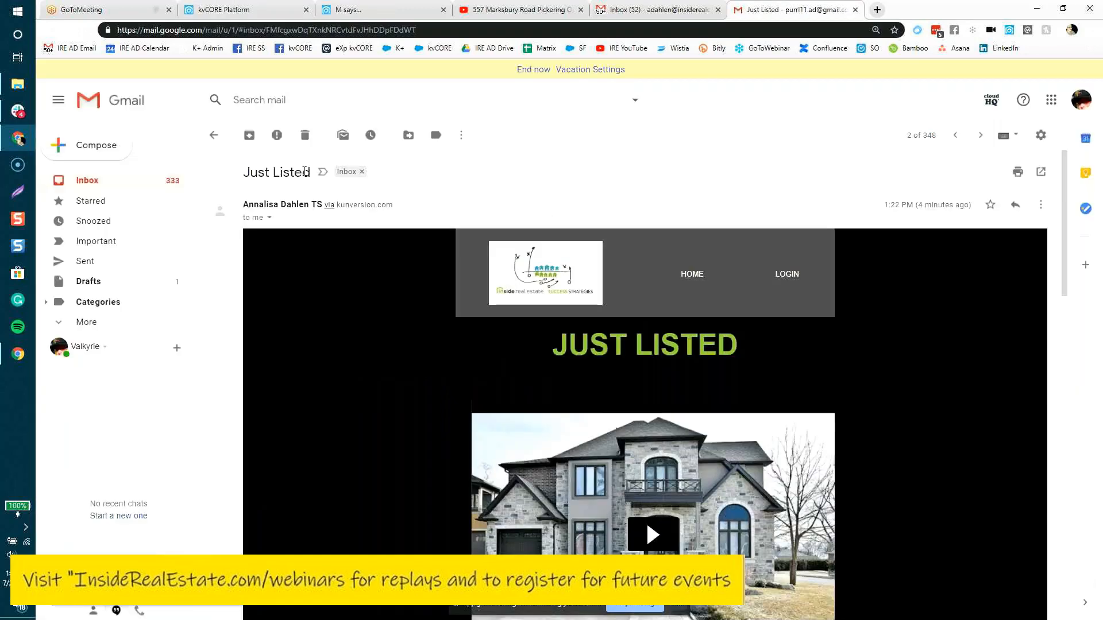
{"action": "left_click_drag", "start_coordinate": [305, 172], "coordinate": [245, 177]}
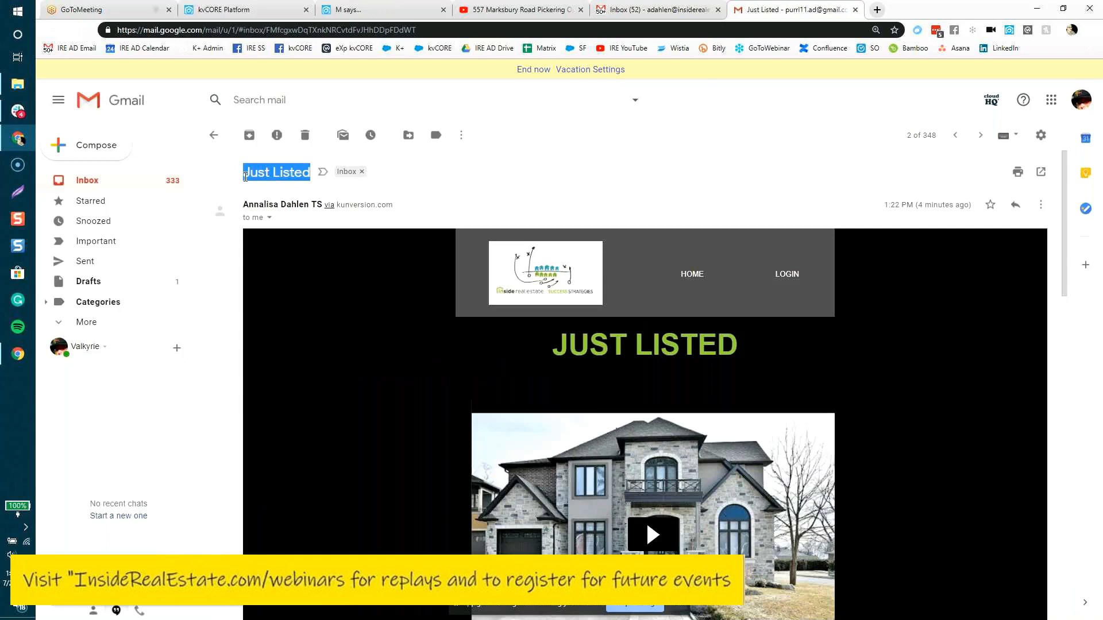
Back in kvCORE, append the listing's street name from the received email to the Just Listed template name
{"action": "left_click", "coordinate": [229, 11]}
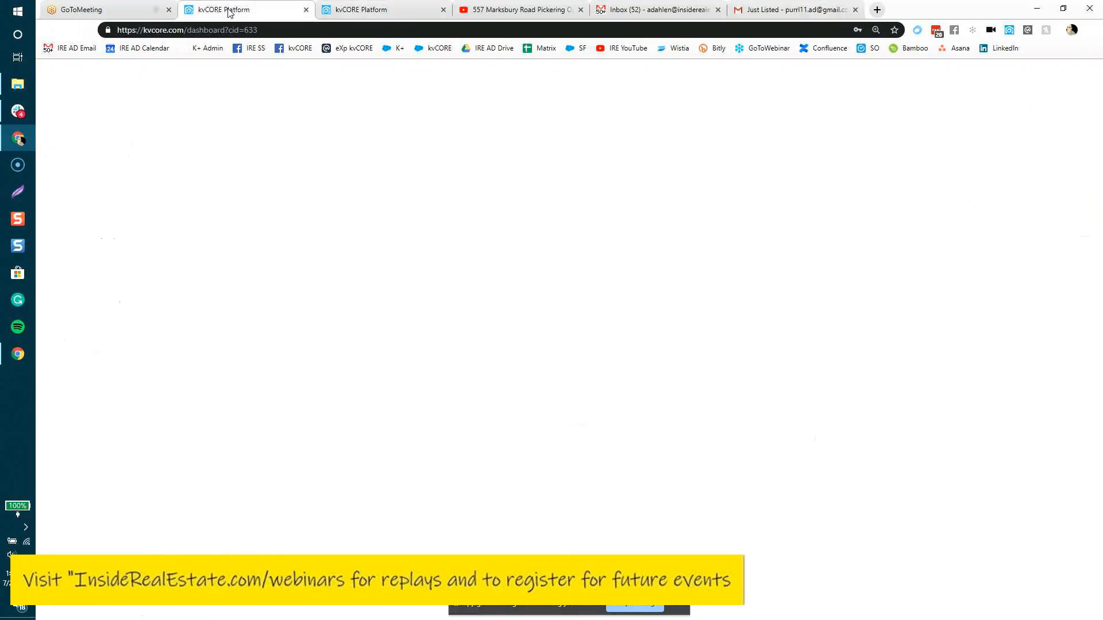
{"action": "left_click", "coordinate": [661, 152]}
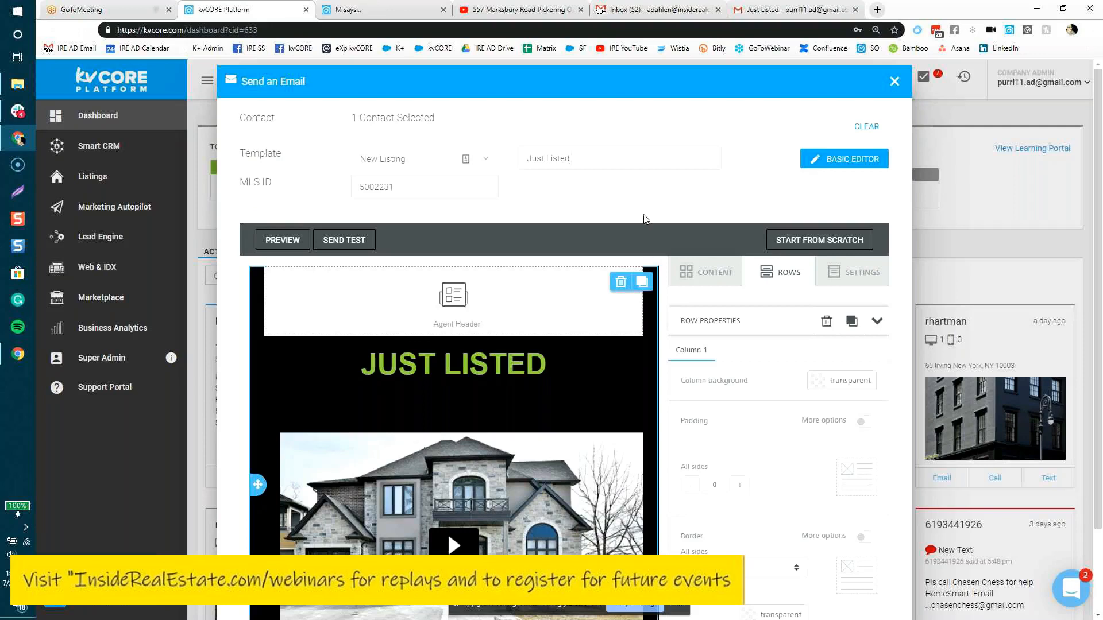
{"action": "scroll", "coordinate": [643, 222], "scroll_direction": "down", "scroll_amount": 2}
{"action": "scroll", "coordinate": [699, 120], "scroll_direction": "up", "scroll_amount": 2}
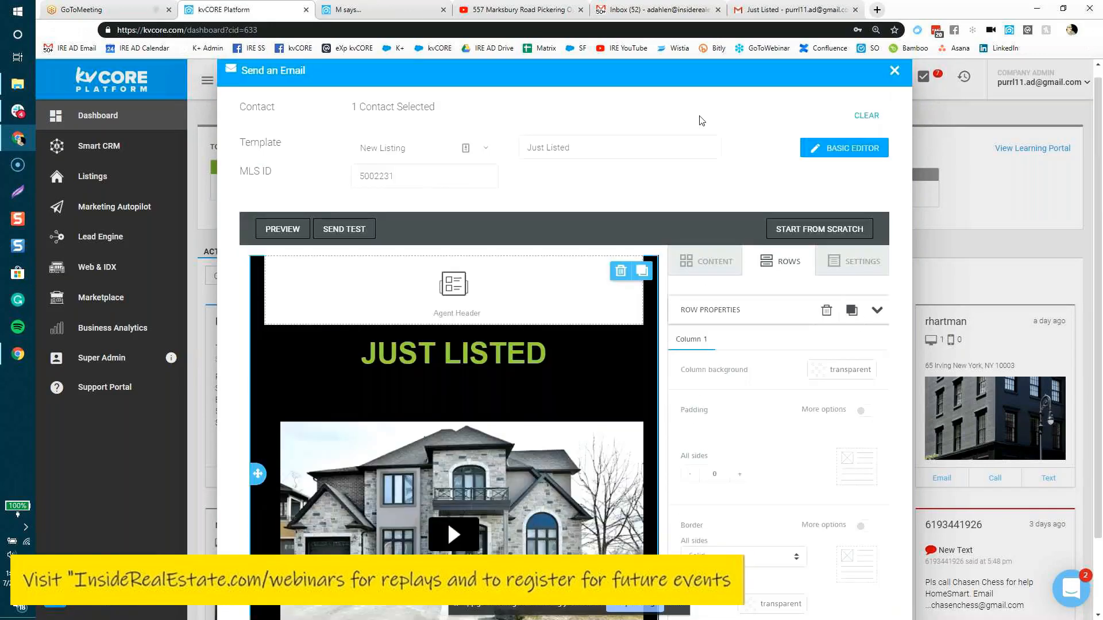
{"action": "left_click", "coordinate": [774, 12]}
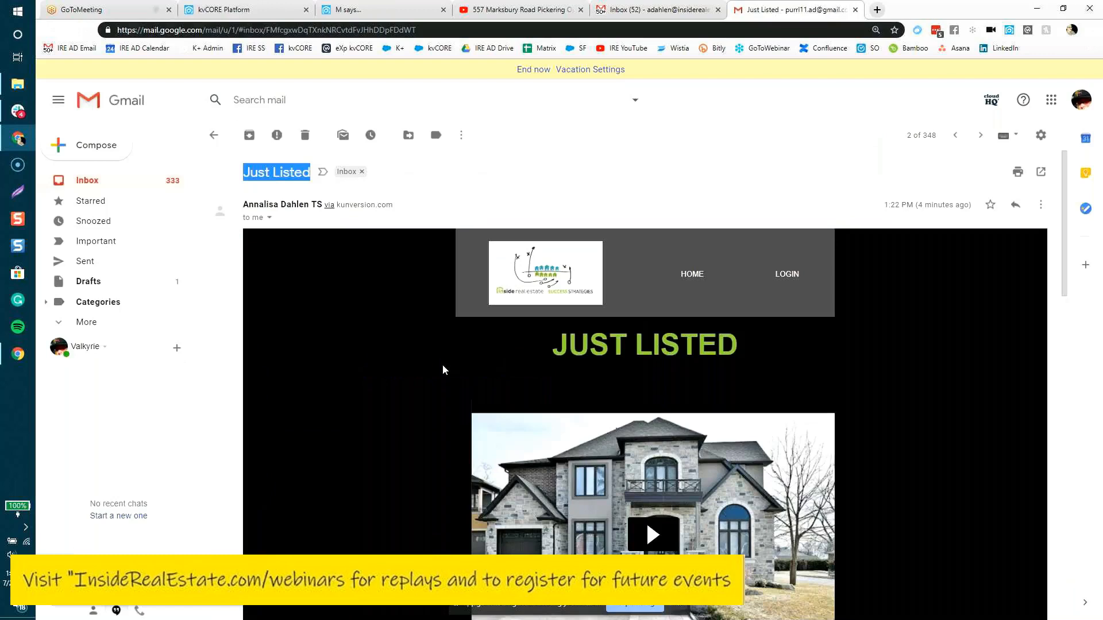
{"action": "scroll", "coordinate": [442, 365], "scroll_direction": "down", "scroll_amount": 10}
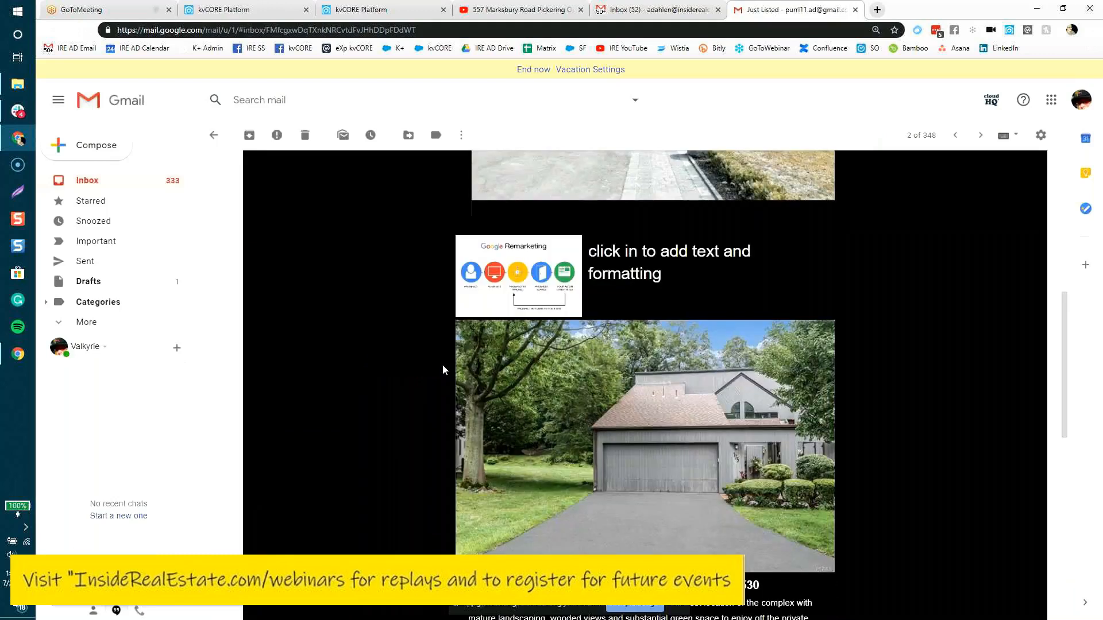
{"action": "left_click", "coordinate": [362, 9]}
{"action": "left_click", "coordinate": [277, 9]}
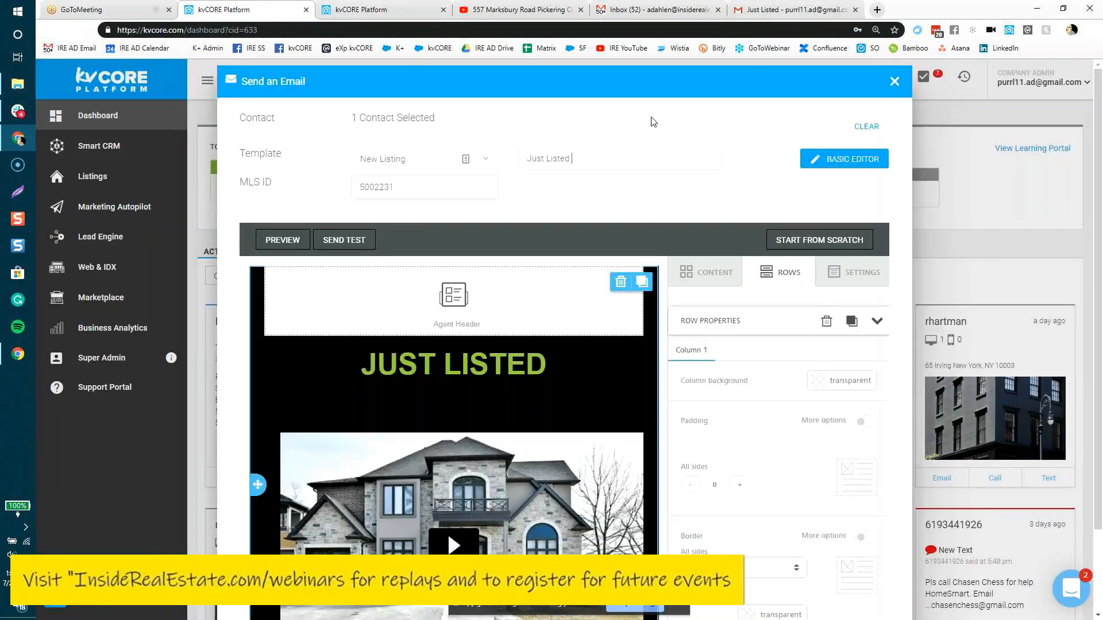
{"action": "type", "text": "Stone Oaks Drive"}
Switch to Gmail and review the received email from its header and video through the listing details to the agent signature and footer
{"action": "left_click", "coordinate": [793, 9]}
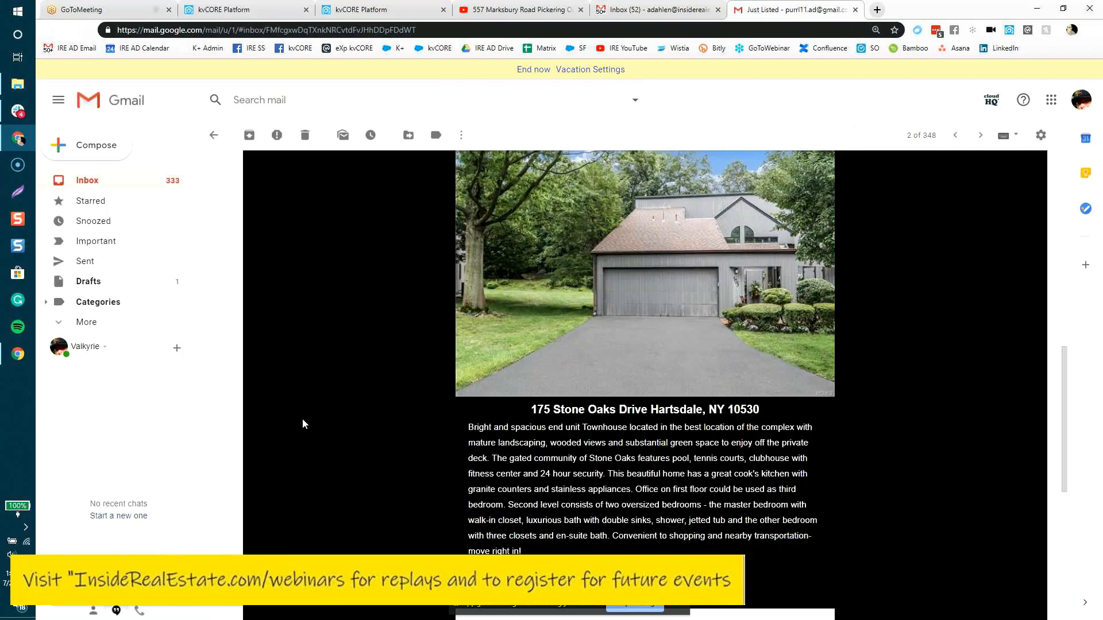
{"action": "scroll", "coordinate": [366, 414], "scroll_direction": "up", "scroll_amount": 5}
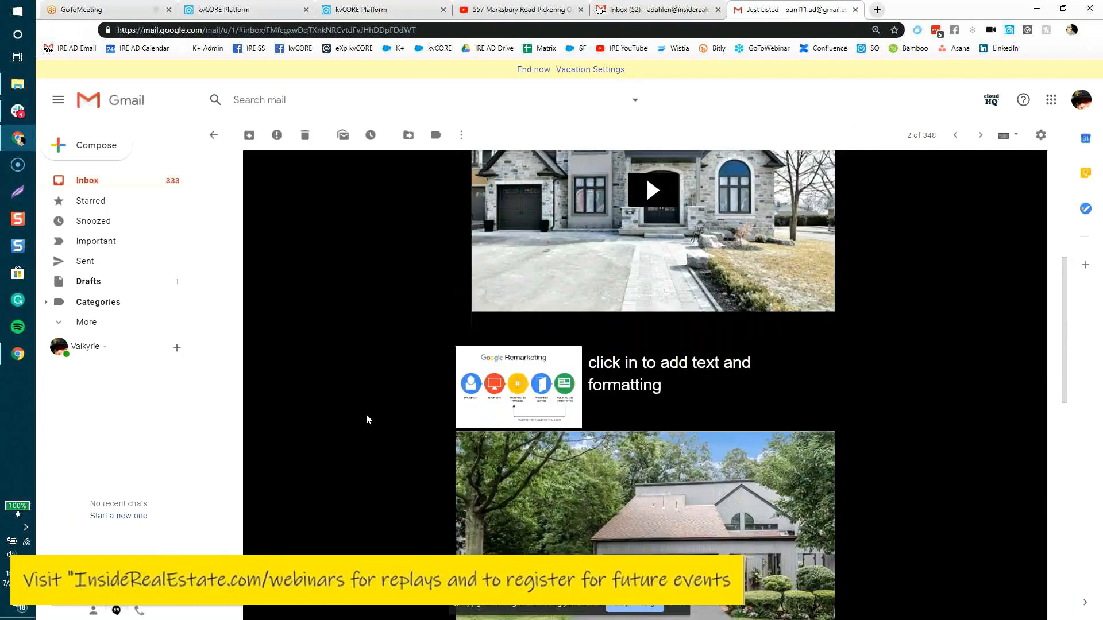
{"action": "scroll", "coordinate": [367, 414], "scroll_direction": "up", "scroll_amount": 3}
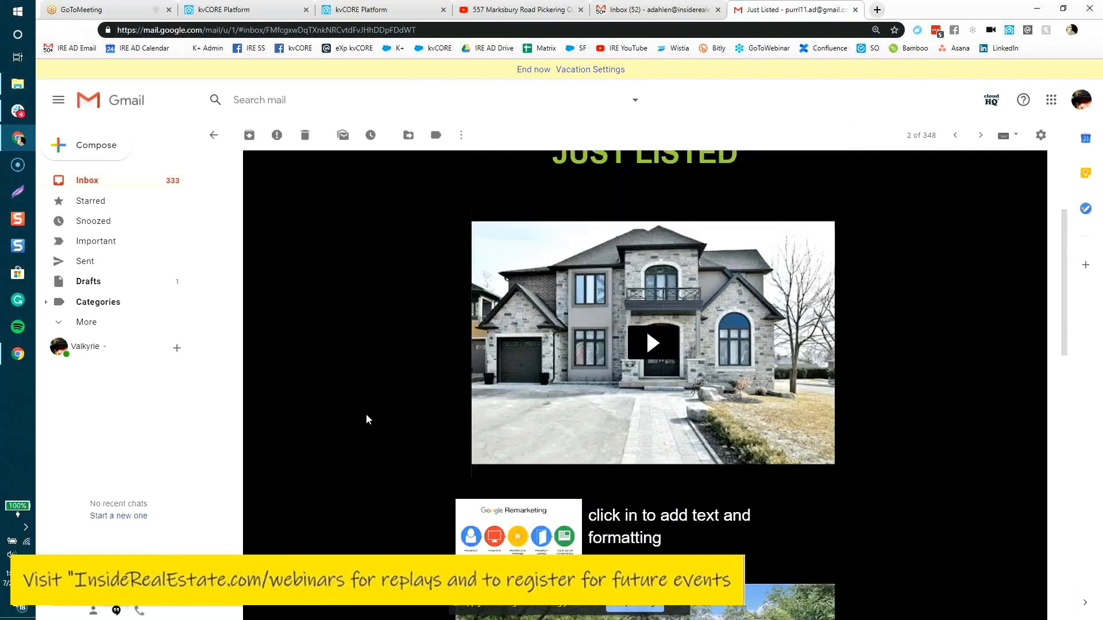
{"action": "scroll", "coordinate": [367, 419], "scroll_direction": "up", "scroll_amount": 3}
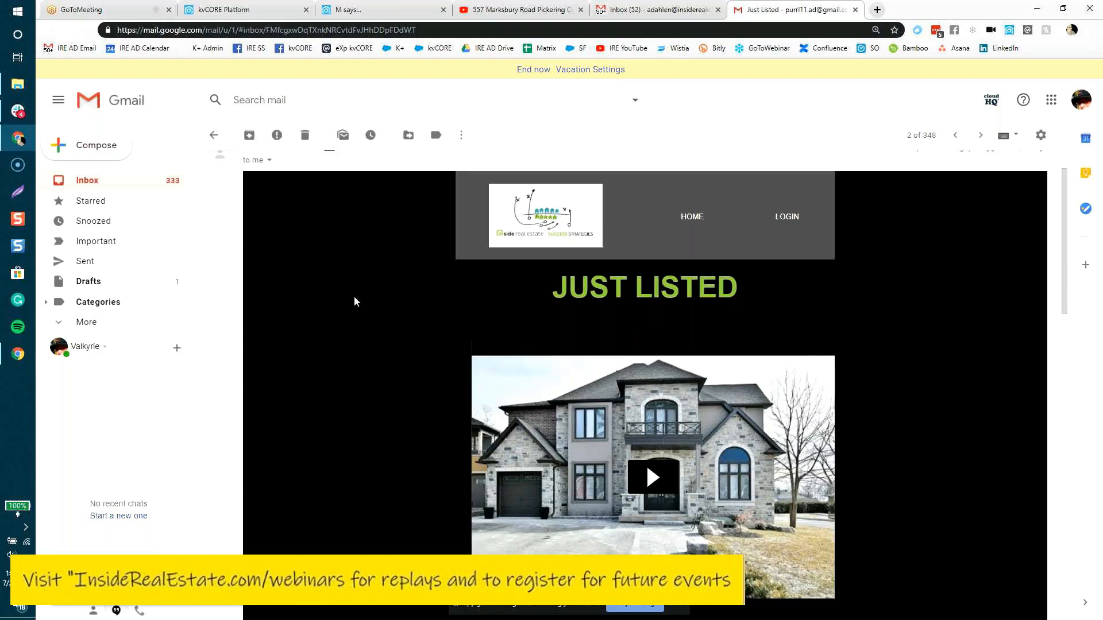
{"action": "scroll", "coordinate": [355, 297], "scroll_direction": "down", "scroll_amount": 7}
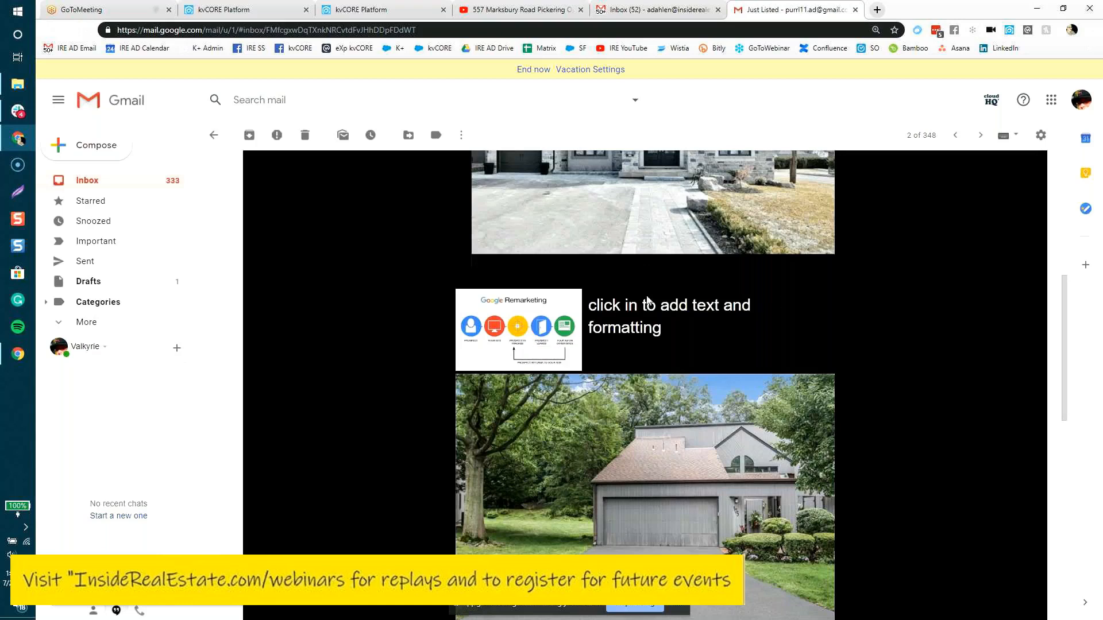
{"action": "scroll", "coordinate": [436, 370], "scroll_direction": "down", "scroll_amount": 3}
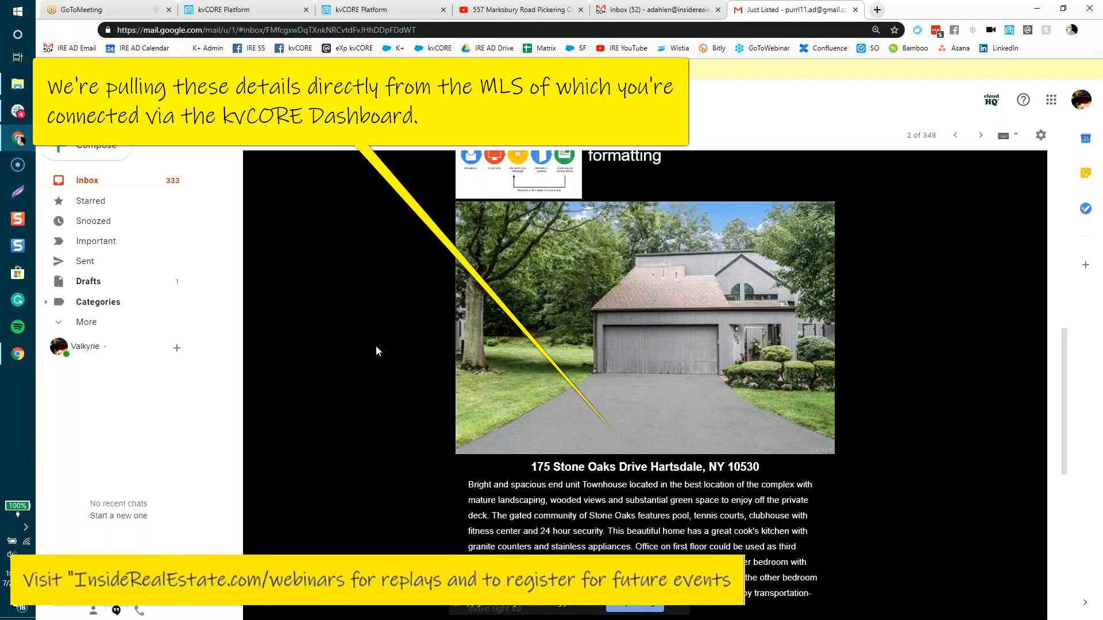
{"action": "scroll", "coordinate": [376, 350], "scroll_direction": "down", "scroll_amount": 2}
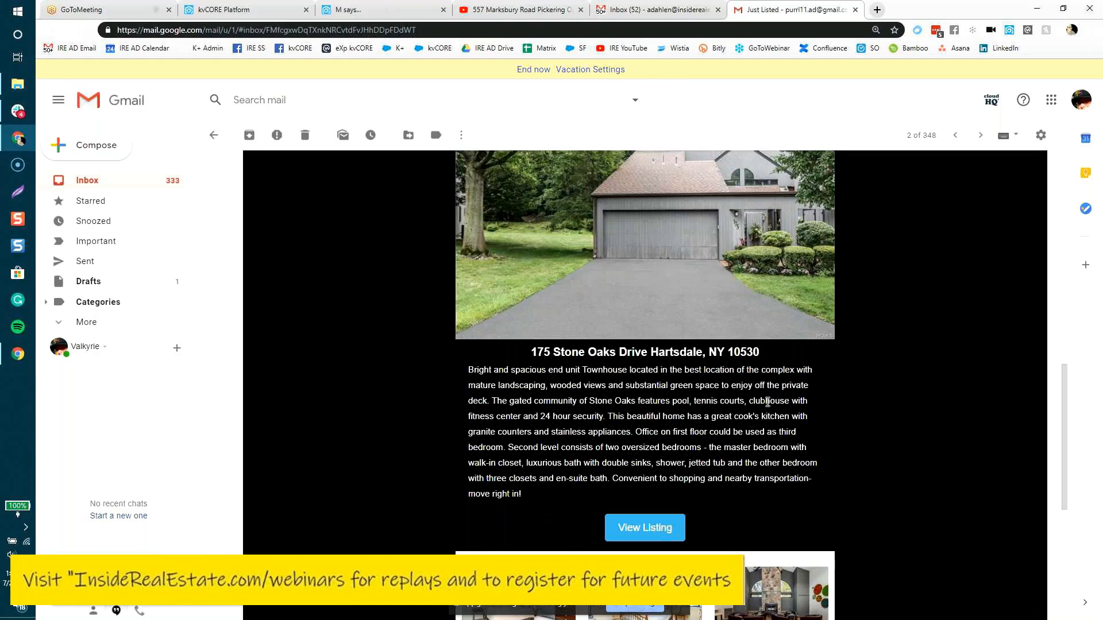
{"action": "scroll", "coordinate": [767, 402], "scroll_direction": "down", "scroll_amount": 6}
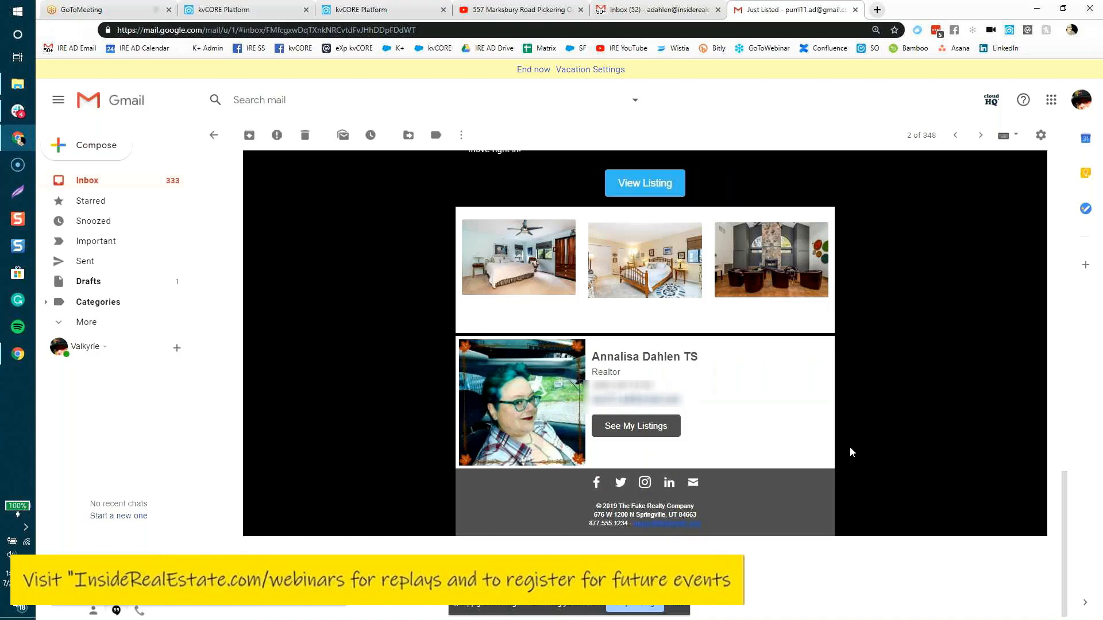
{"action": "scroll", "coordinate": [850, 448], "scroll_direction": "up", "scroll_amount": 6}
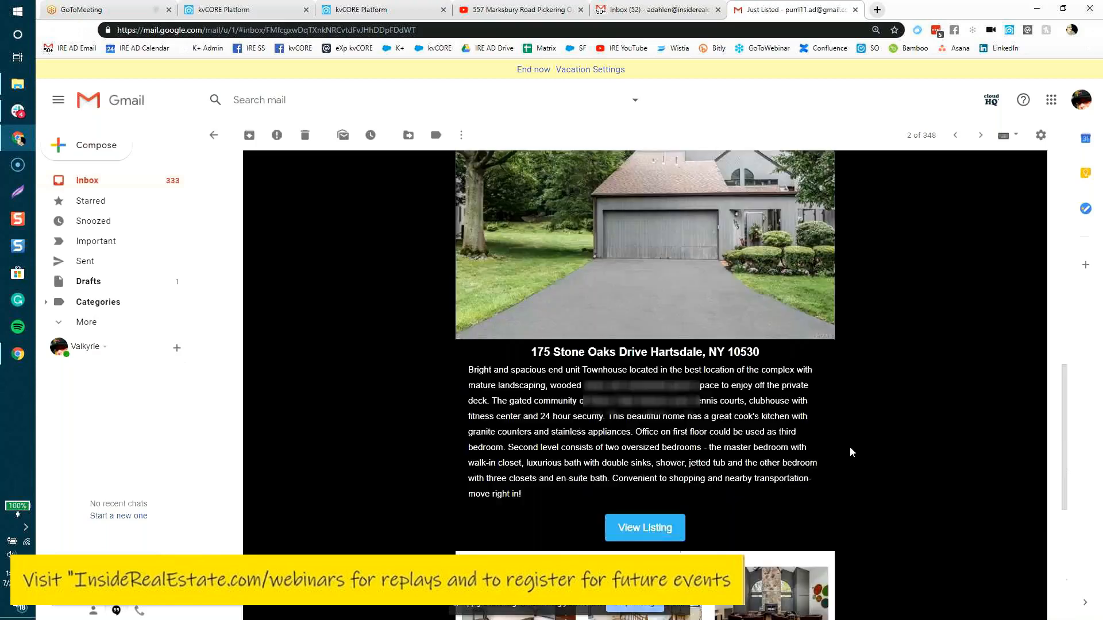
{"action": "scroll", "coordinate": [850, 452], "scroll_direction": "up", "scroll_amount": 8}
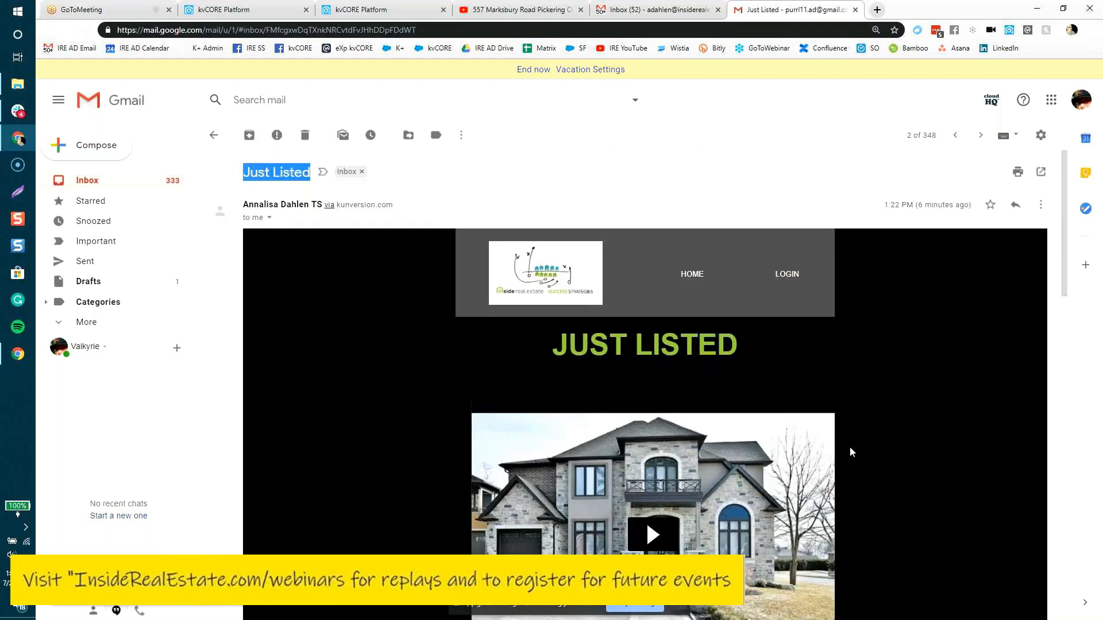
Return to kvCORE, add a text block between the JUST LISTED heading and the video, and open it for editing
{"action": "left_click", "coordinate": [256, 16]}
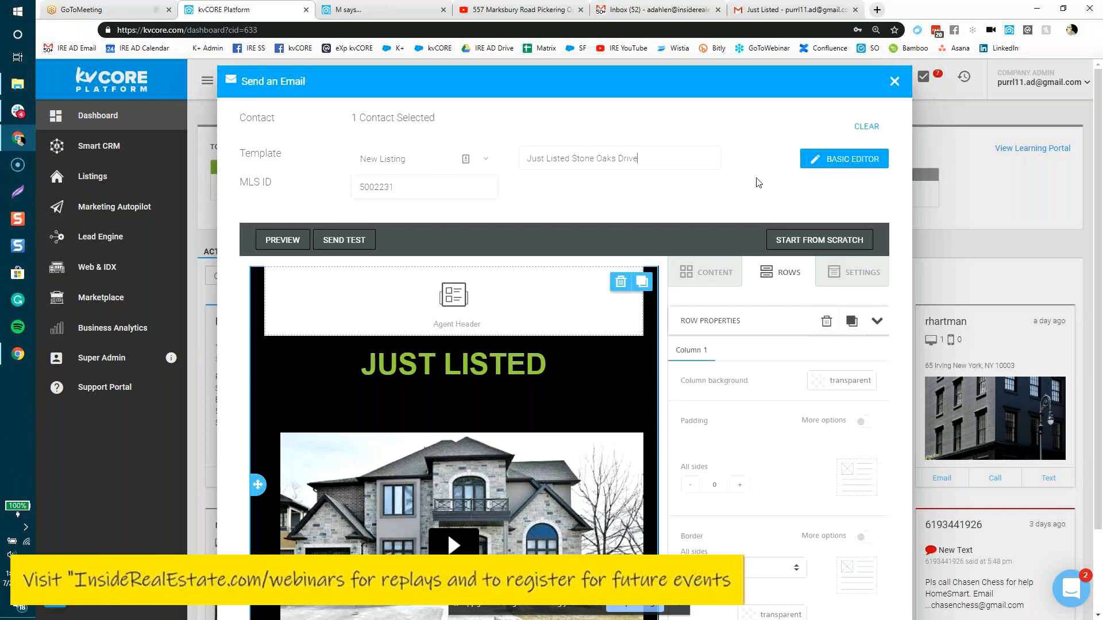
{"action": "left_click", "coordinate": [698, 272]}
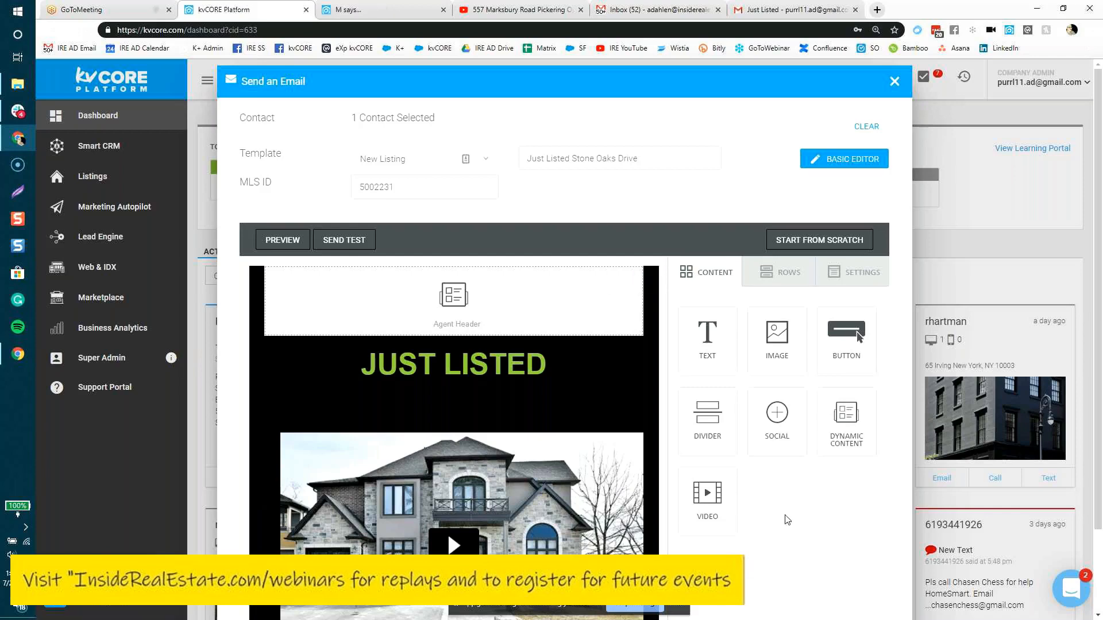
{"action": "left_click_drag", "start_coordinate": [722, 336], "coordinate": [509, 396]}
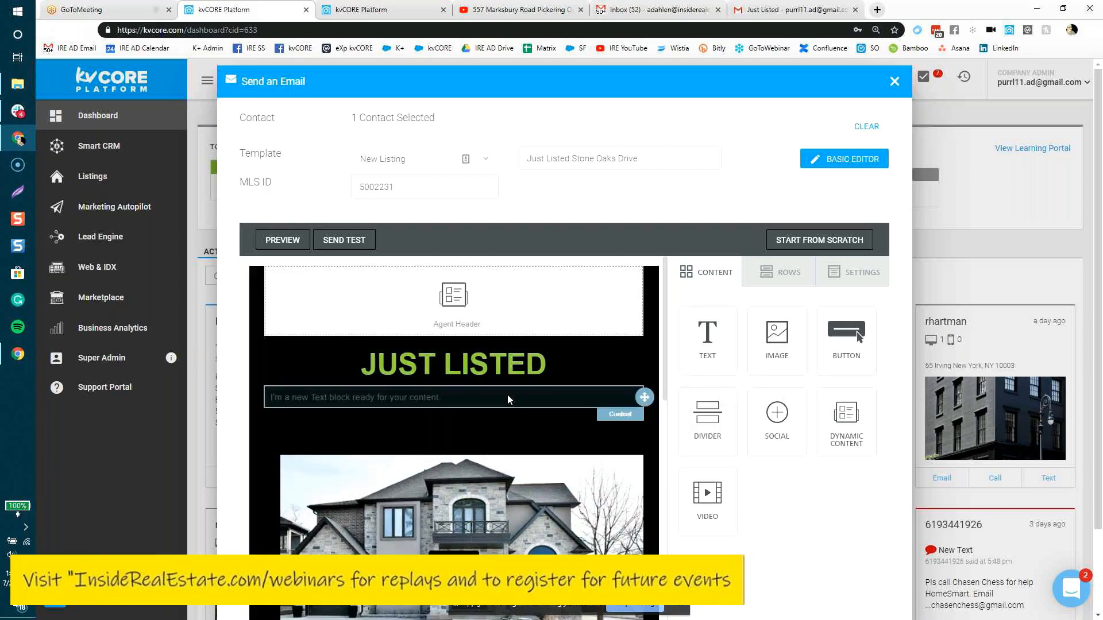
{"action": "left_click", "coordinate": [538, 401]}
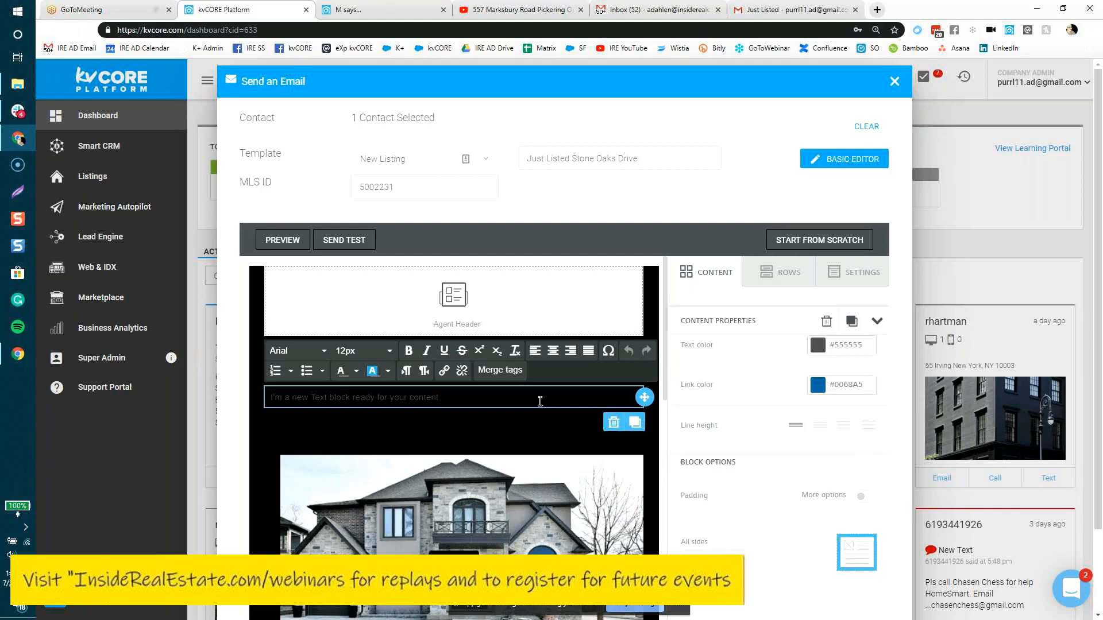
Clear the placeholder text from the new text block and view the available merge tags without inserting one
{"action": "left_click_drag", "start_coordinate": [455, 396], "coordinate": [268, 397]}
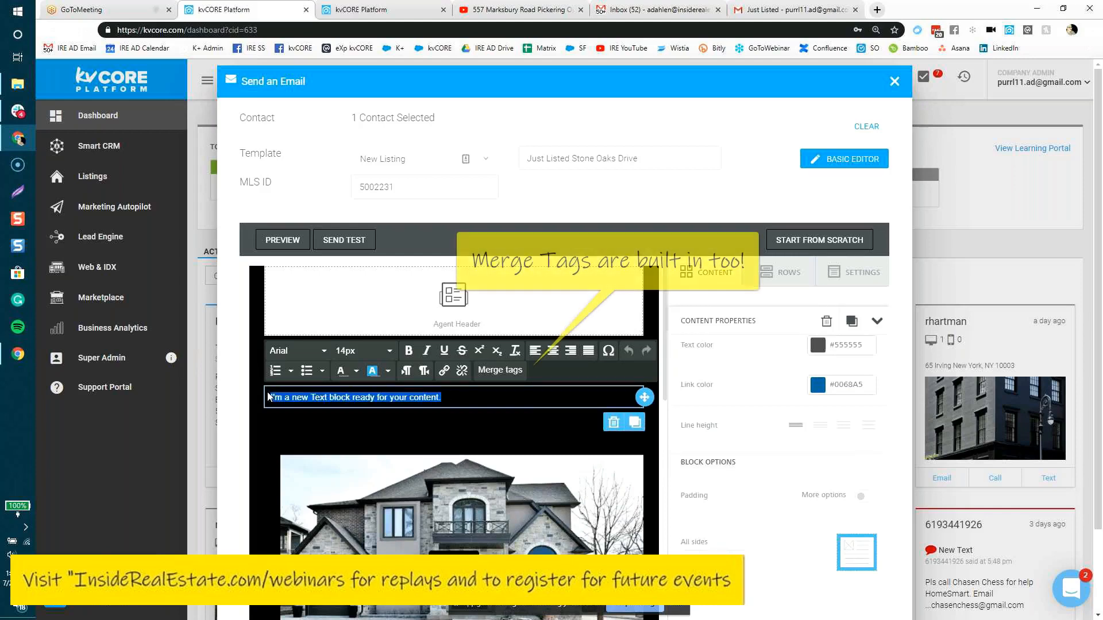
{"action": "key", "text": "BackSpace"}
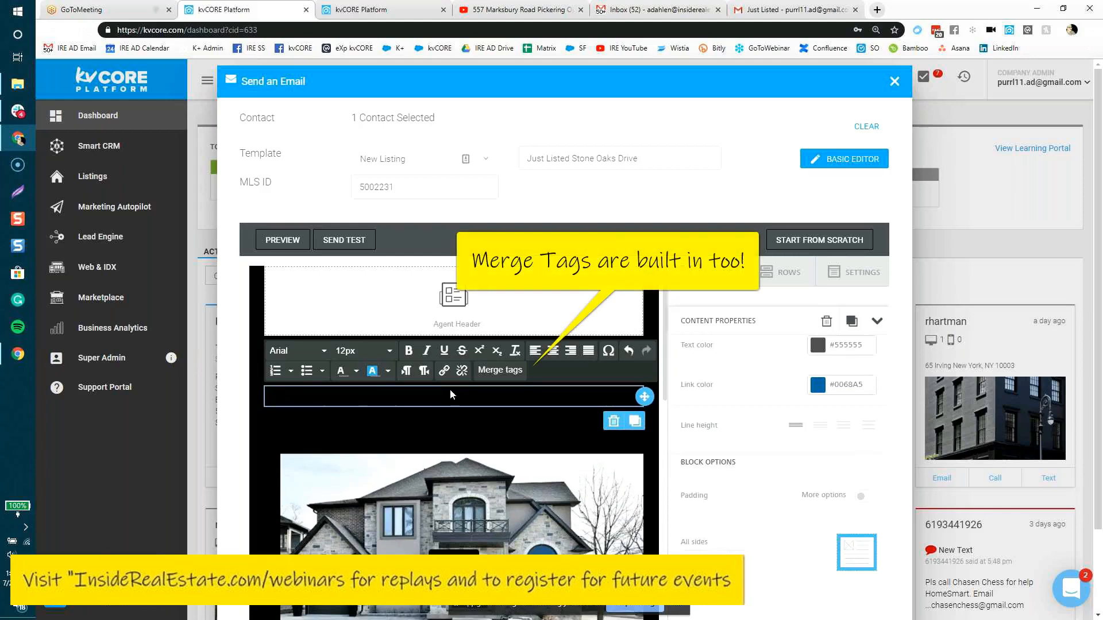
{"action": "left_click", "coordinate": [498, 370]}
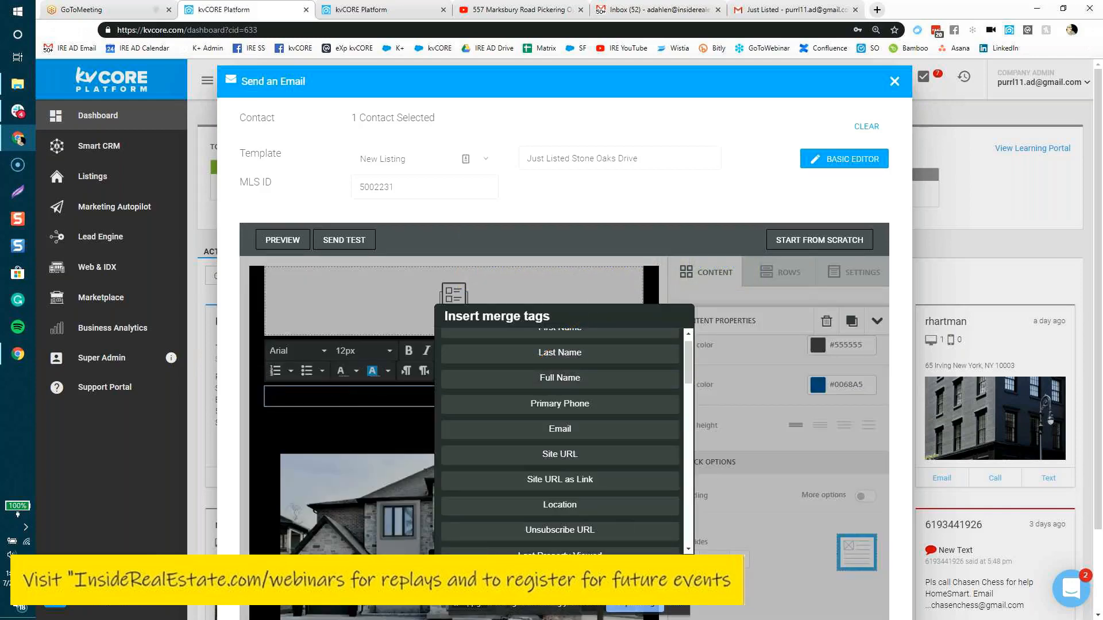
{"action": "left_click", "coordinate": [407, 393]}
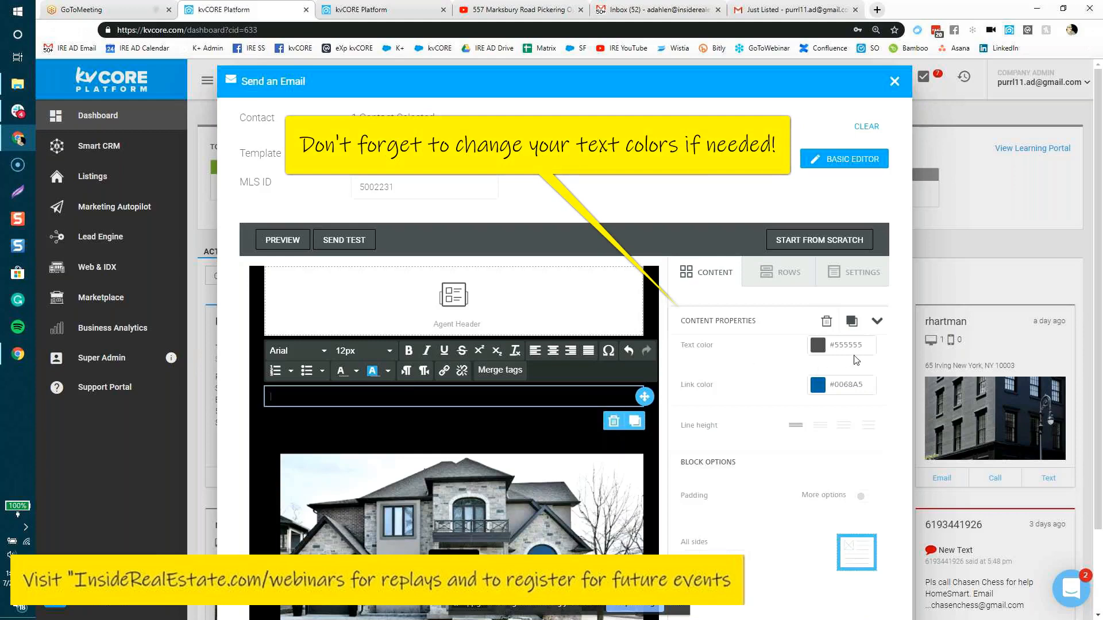
Try several swatches for the new block's text color and set it to white (#FFFFFF)
{"action": "left_click", "coordinate": [817, 345]}
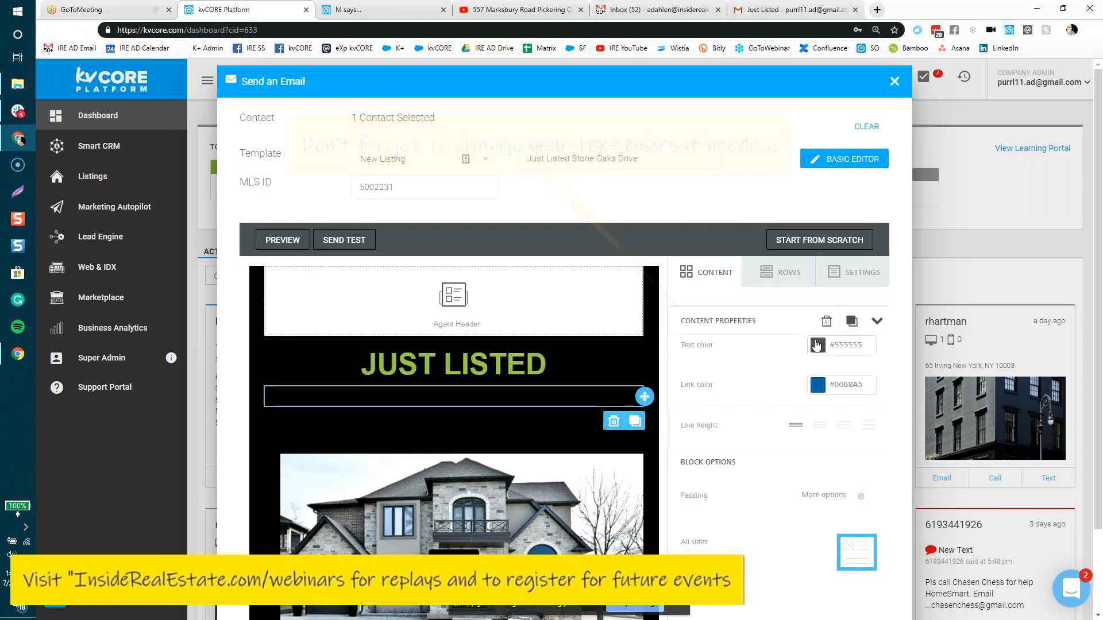
{"action": "left_click", "coordinate": [816, 345]}
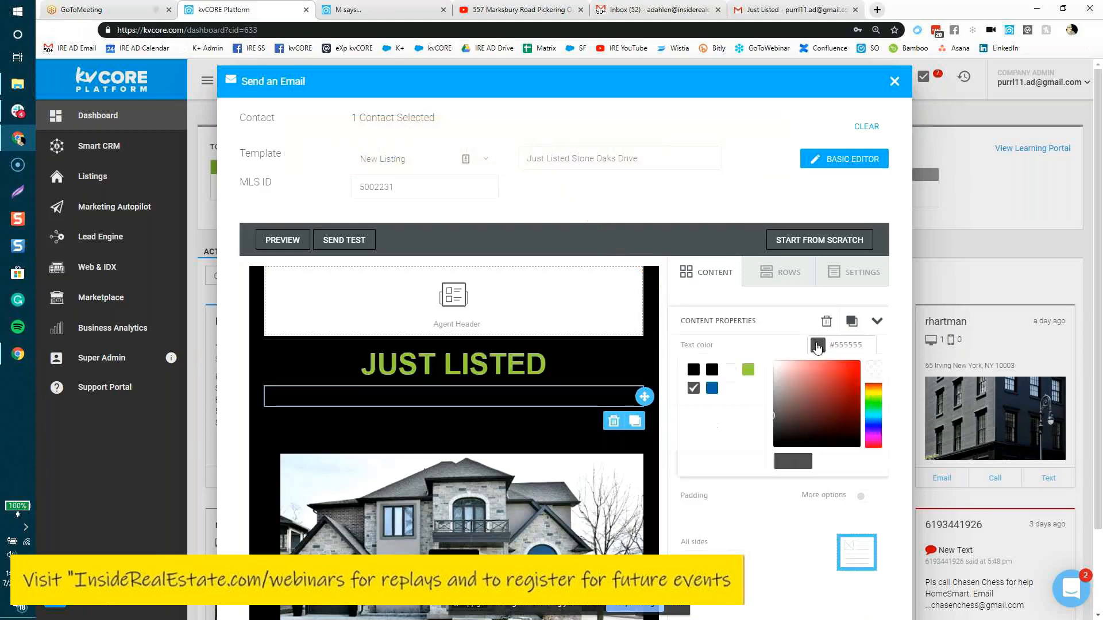
{"action": "left_click", "coordinate": [729, 371]}
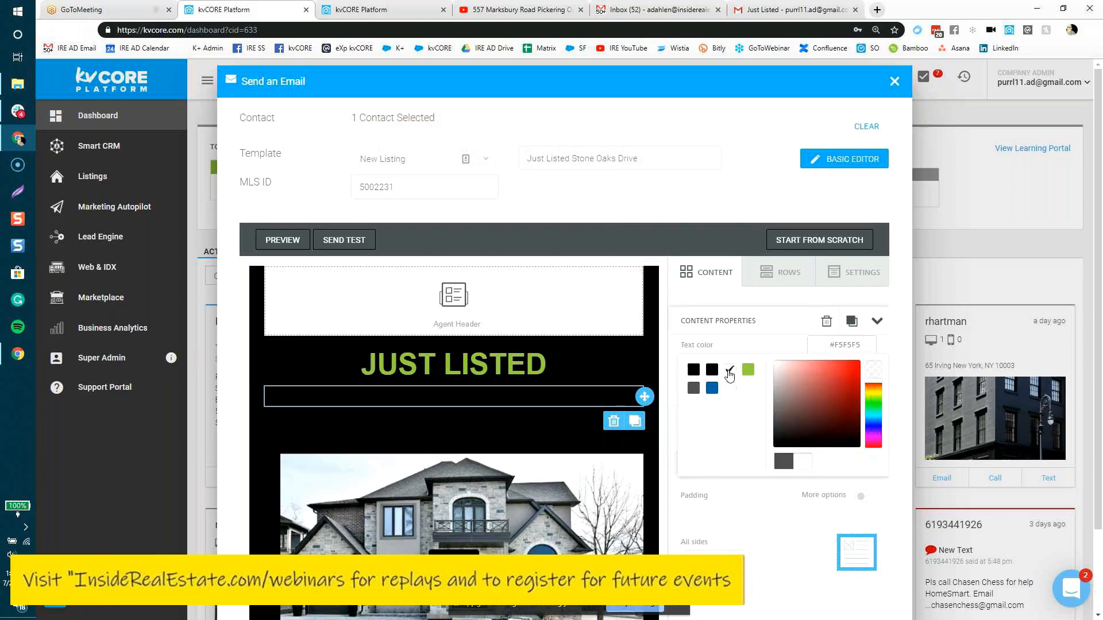
{"action": "left_click", "coordinate": [747, 370]}
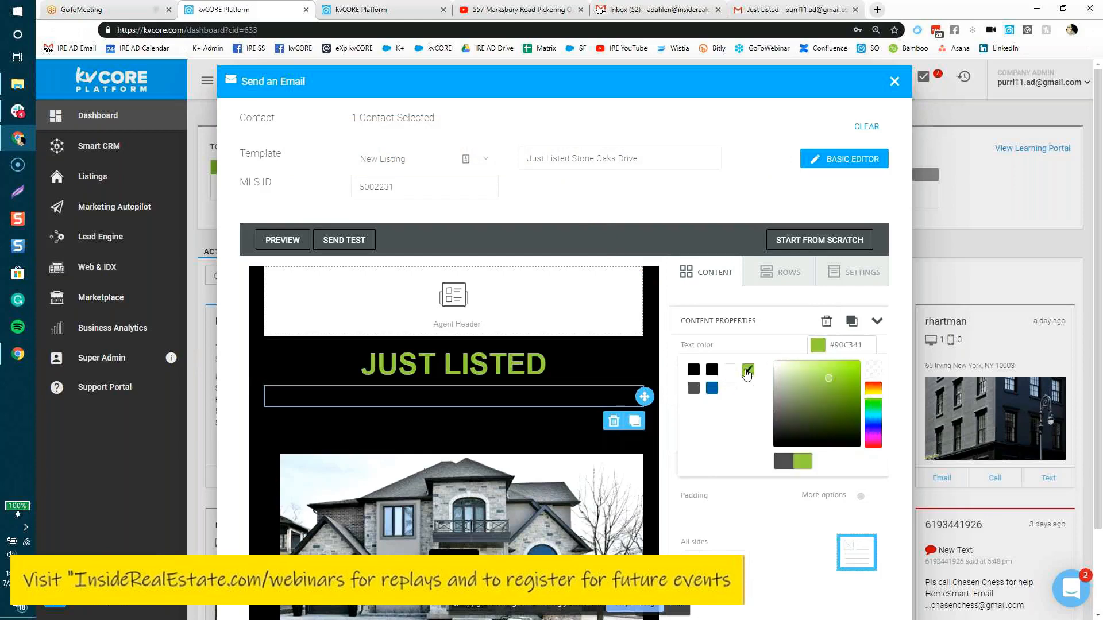
{"action": "left_click", "coordinate": [712, 389]}
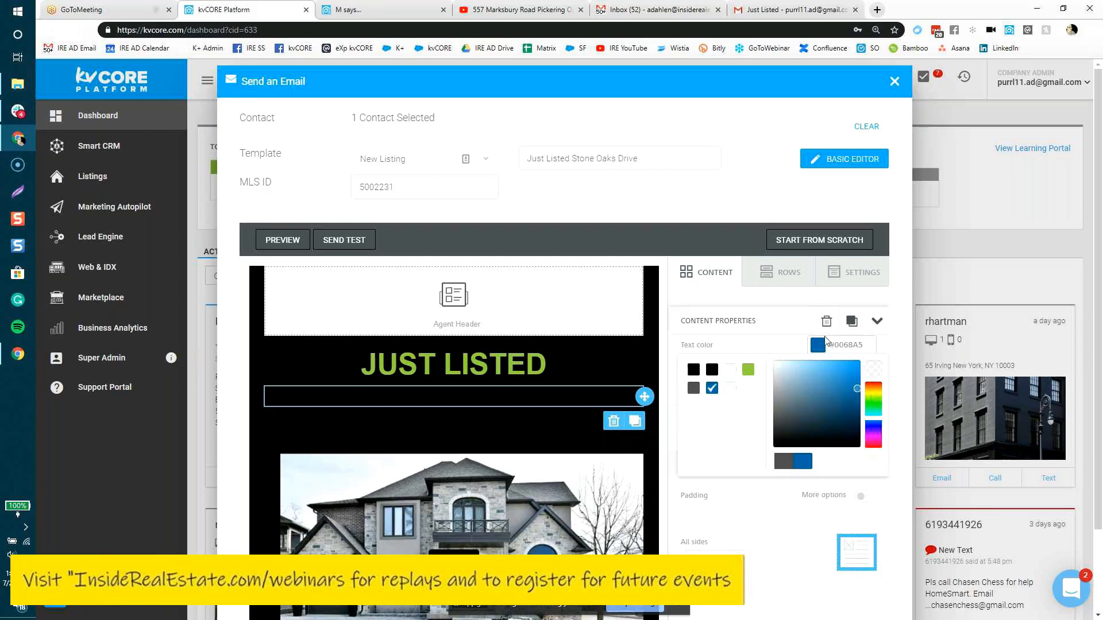
{"action": "left_click", "coordinate": [731, 391]}
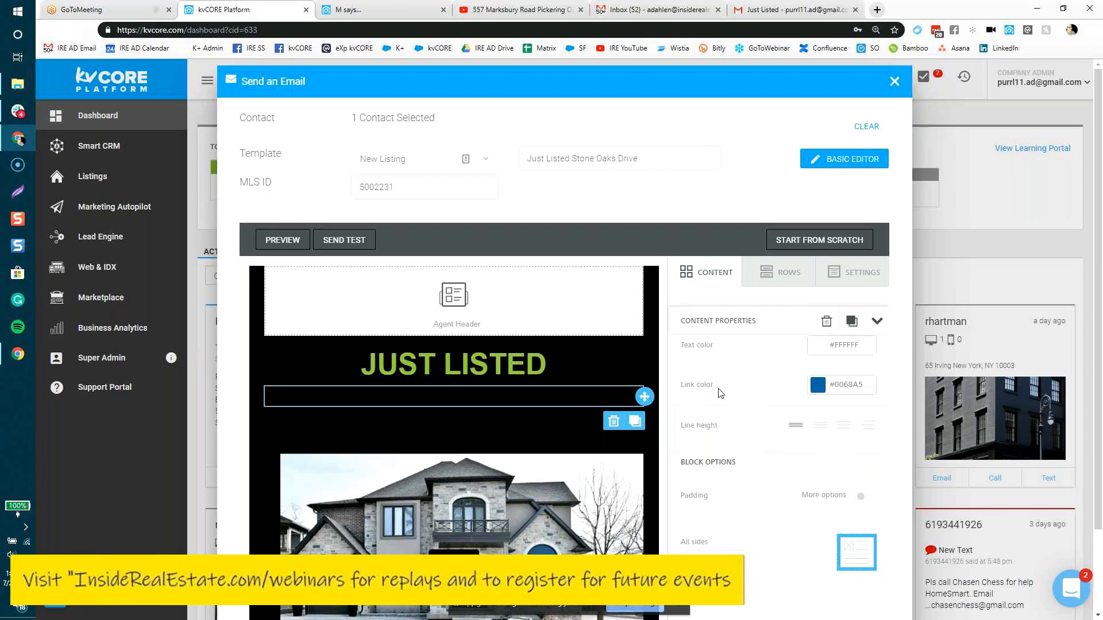
Start the text block with "Hi," followed by the First Name merge tag
{"action": "left_click", "coordinate": [552, 393]}
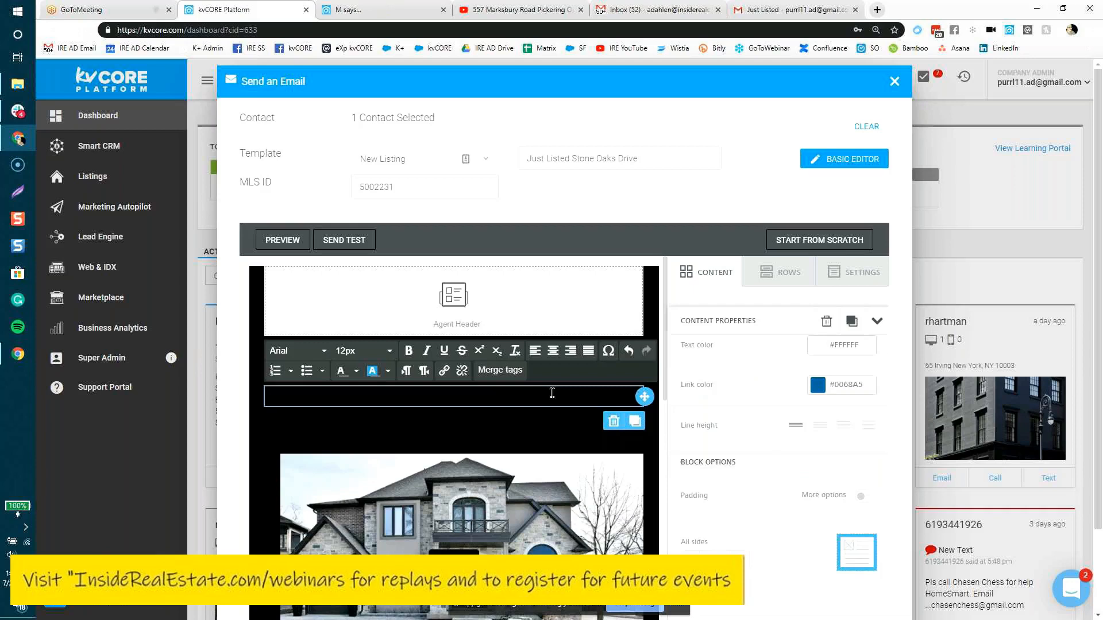
{"action": "type", "text": "Hi"}
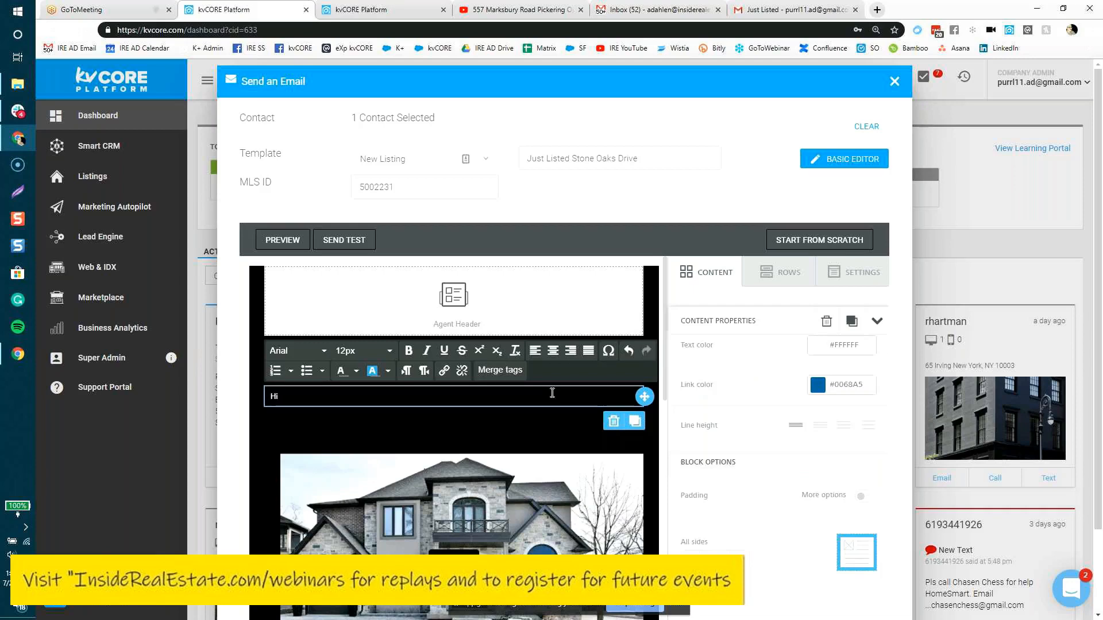
{"action": "type", "text": ","}
{"action": "left_click", "coordinate": [499, 369]}
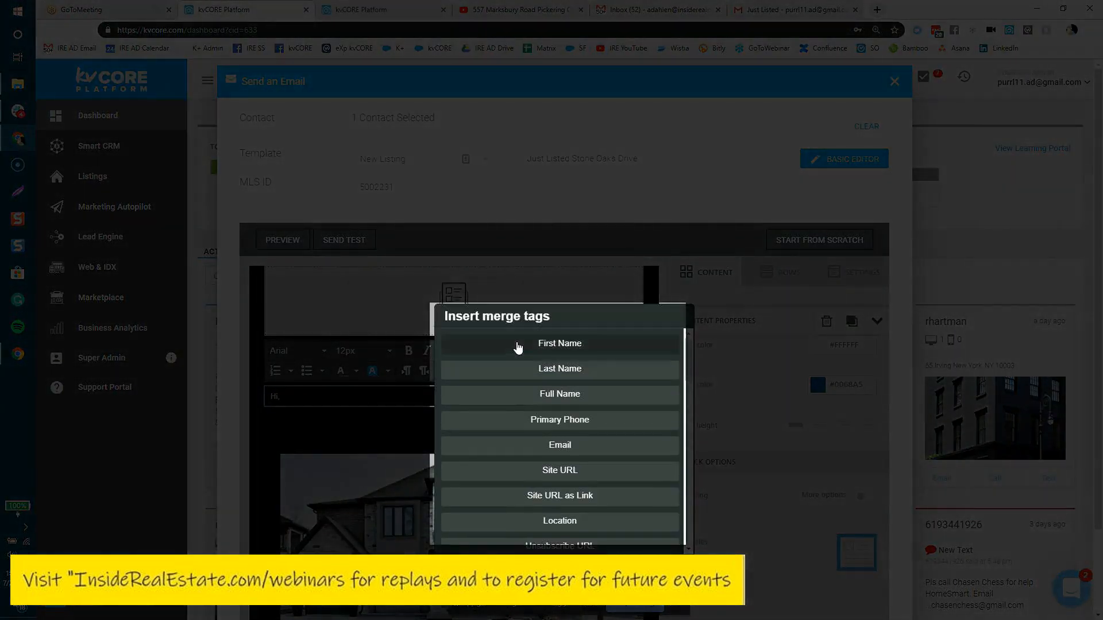
{"action": "left_click", "coordinate": [517, 345]}
Continue the greeting with ". This is", the agent's first name and ", sup, wanna buy a house?"
{"action": "type", "text": ".  This i"}
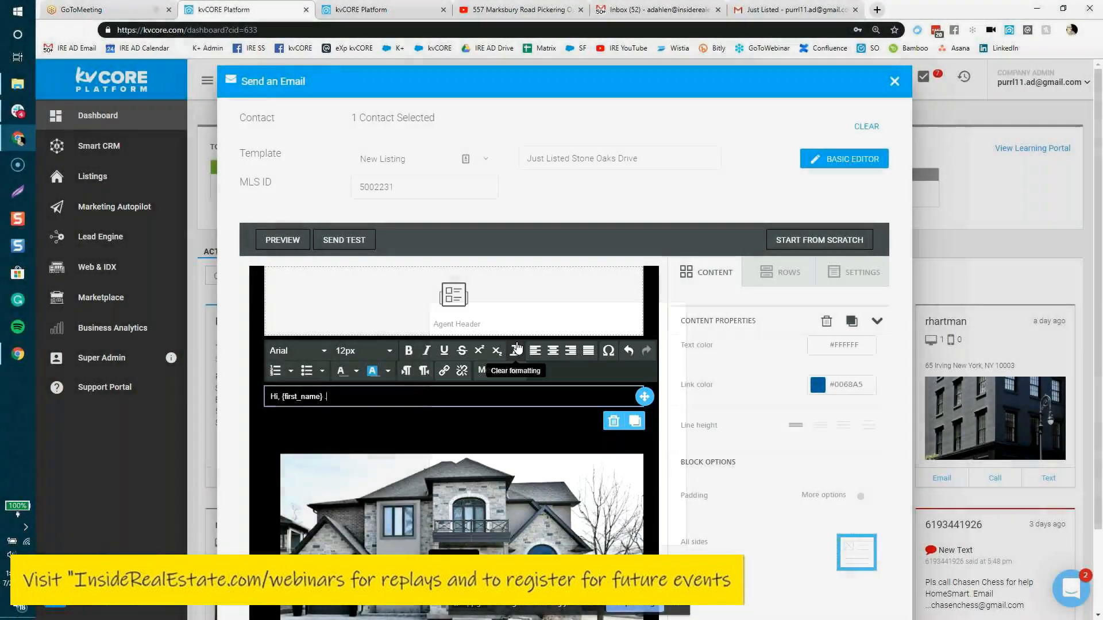
{"action": "type", "text": "s Anna"}
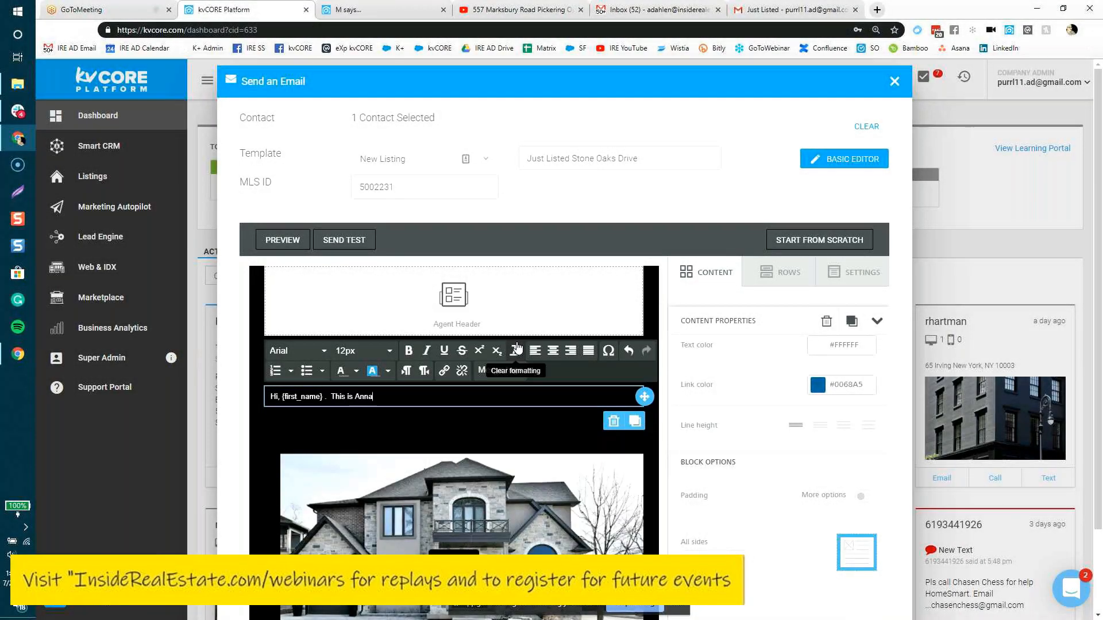
{"action": "type", "text": "lisa, sup, wanna buy a hou"}
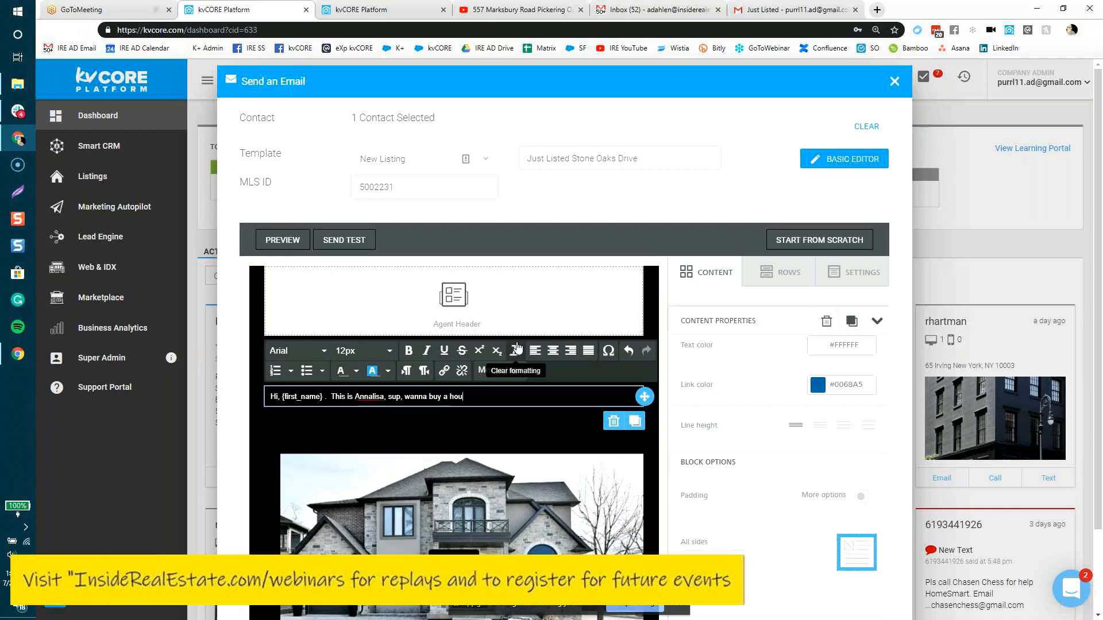
{"action": "type", "text": "se?"}
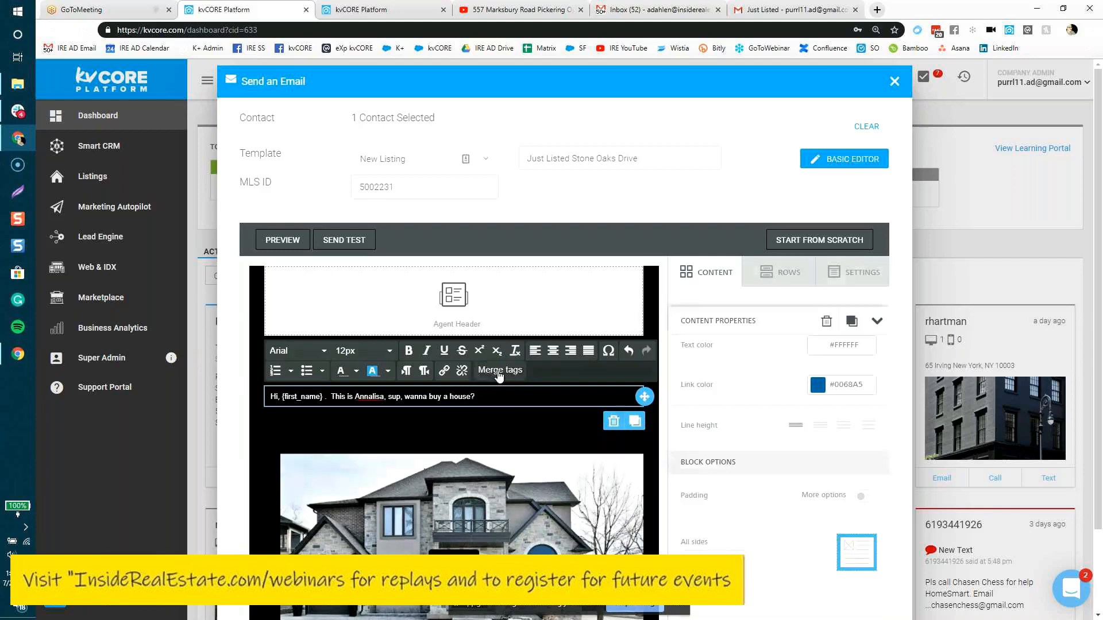
Replace the sentence following the recipient greeting with "This is" and the Agent First Name merge tag
{"action": "left_click", "coordinate": [500, 370]}
{"action": "scroll", "coordinate": [568, 428], "scroll_direction": "down", "scroll_amount": 5}
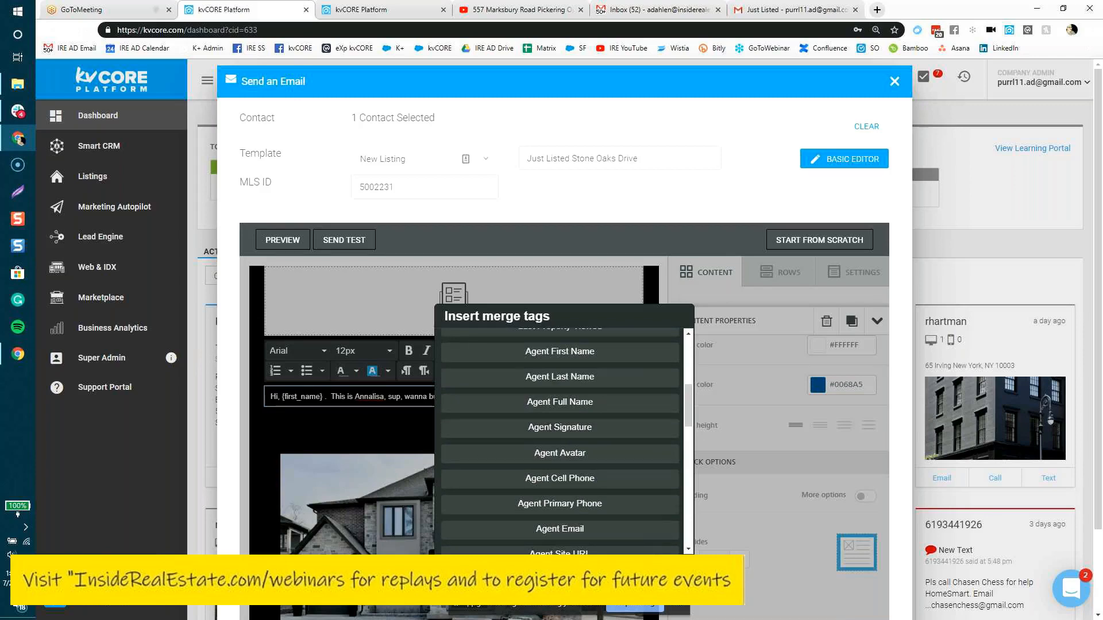
{"action": "left_click", "coordinate": [563, 571]}
{"action": "left_click_drag", "start_coordinate": [492, 396], "coordinate": [336, 398]}
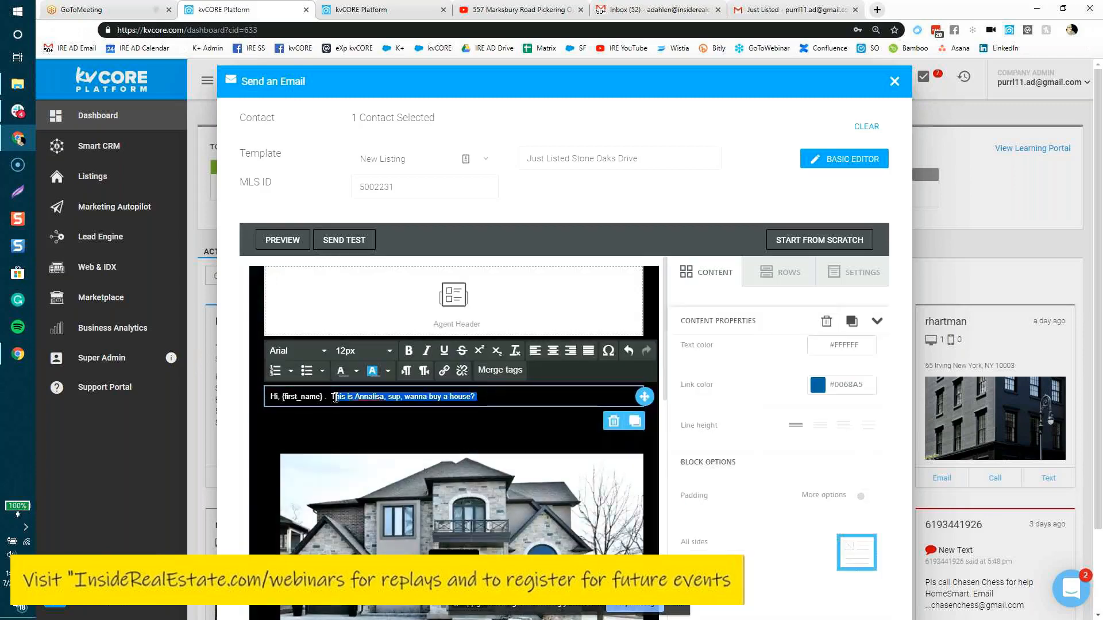
{"action": "type", "text": "his"}
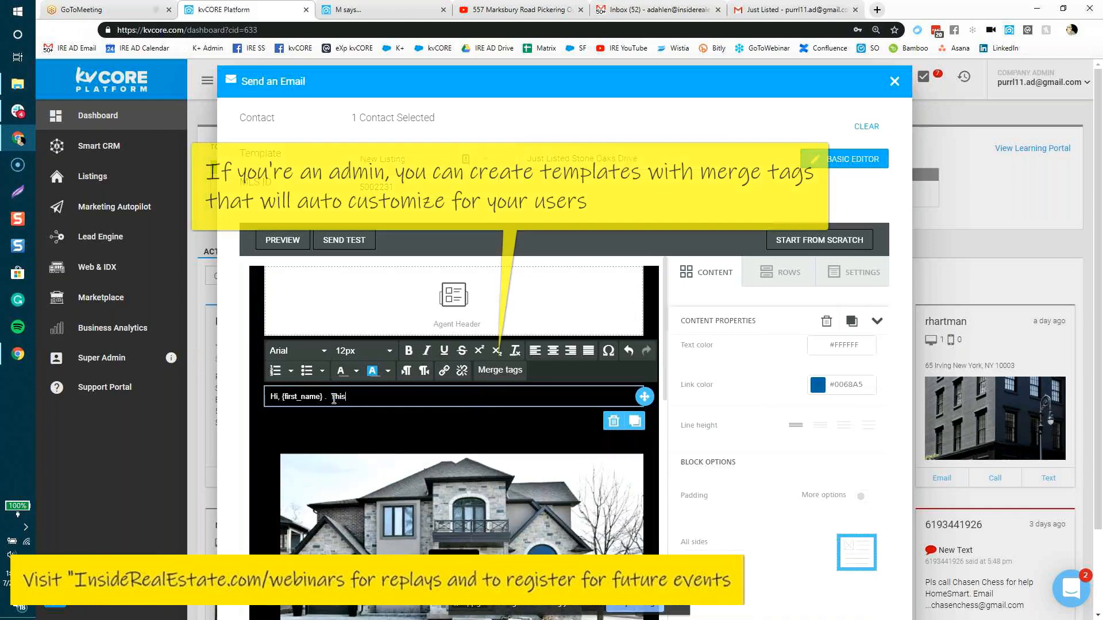
{"action": "type", "text": " is"}
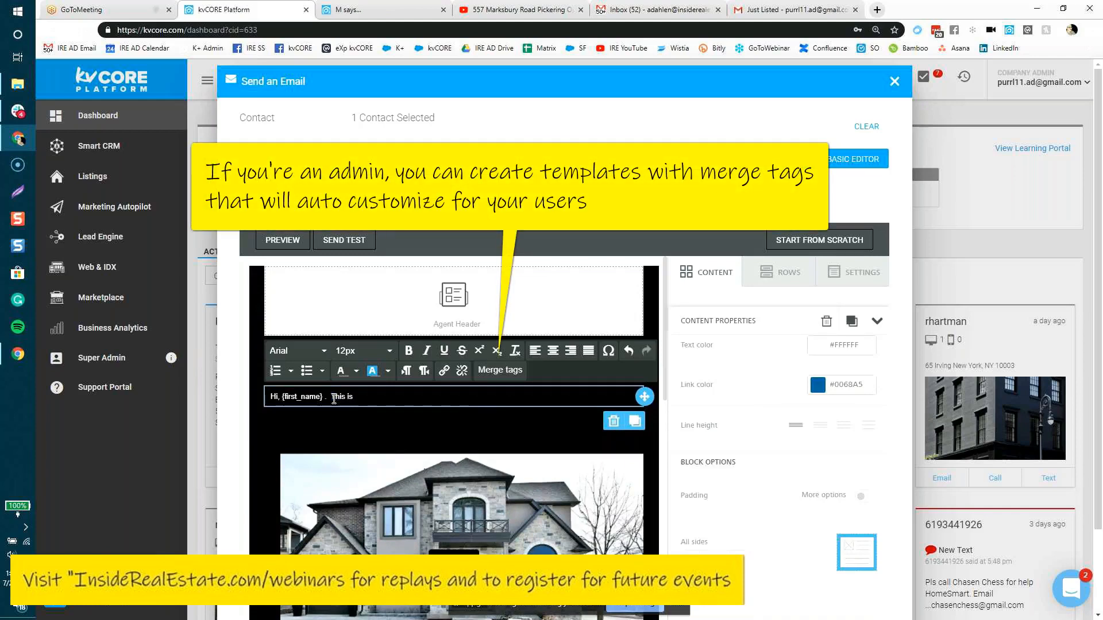
{"action": "left_click", "coordinate": [499, 370]}
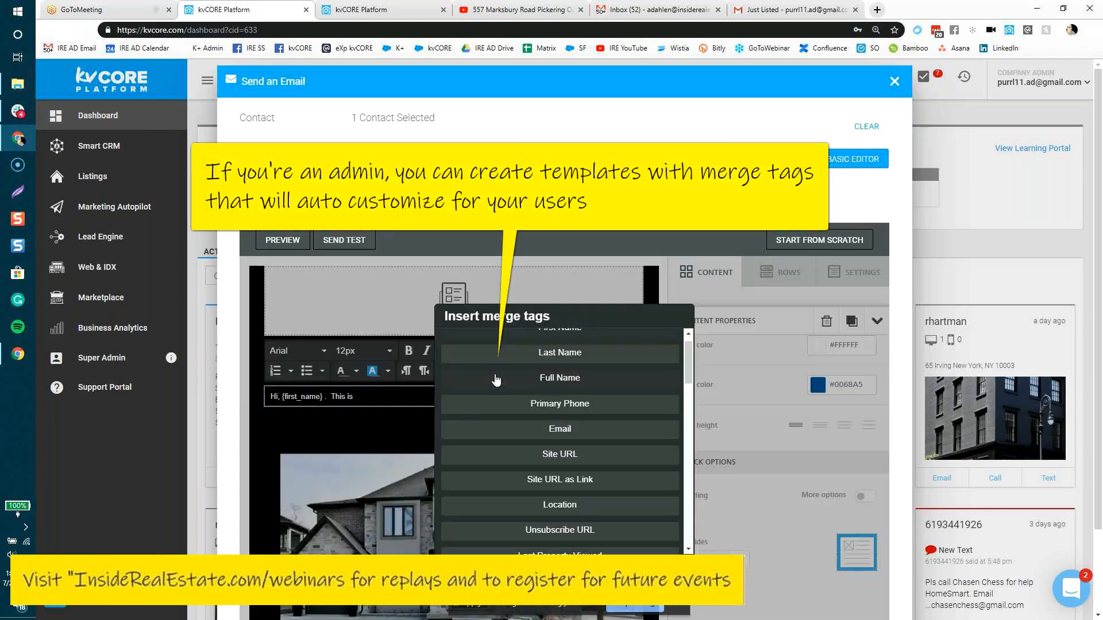
{"action": "scroll", "coordinate": [528, 439], "scroll_direction": "down", "scroll_amount": 3}
{"action": "left_click", "coordinate": [530, 435]}
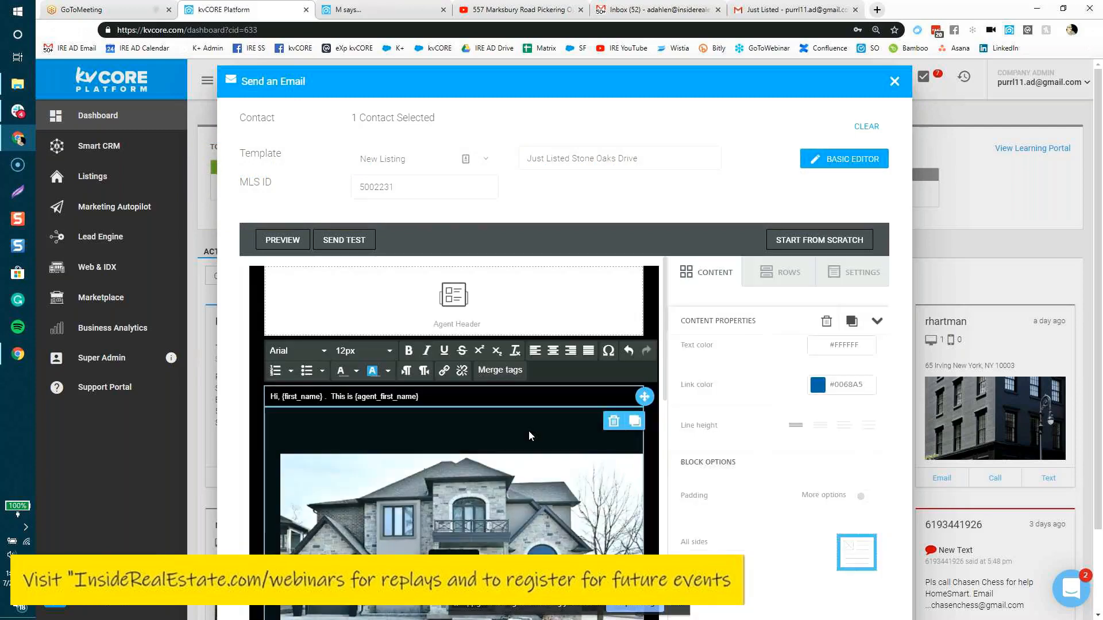
Add "with" to the sentence, browse the full list of merge tags, and insert the Agent Site URL tag
{"action": "type", "text": "with"}
{"action": "left_click", "coordinate": [507, 372]}
{"action": "scroll", "coordinate": [546, 413], "scroll_direction": "down", "scroll_amount": 3}
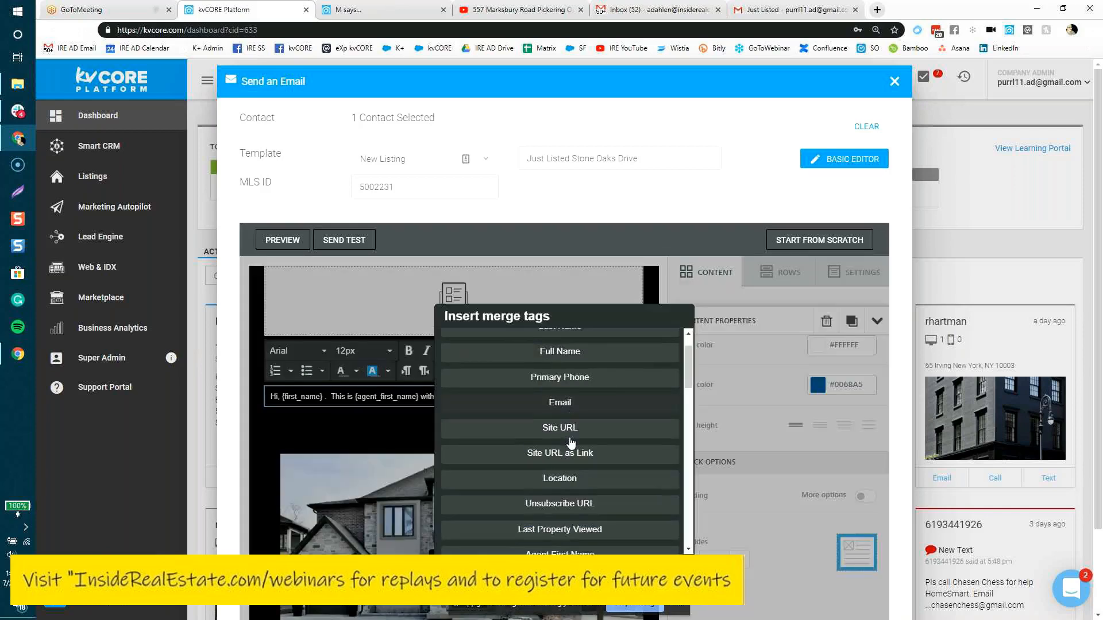
{"action": "scroll", "coordinate": [571, 443], "scroll_direction": "down", "scroll_amount": 1}
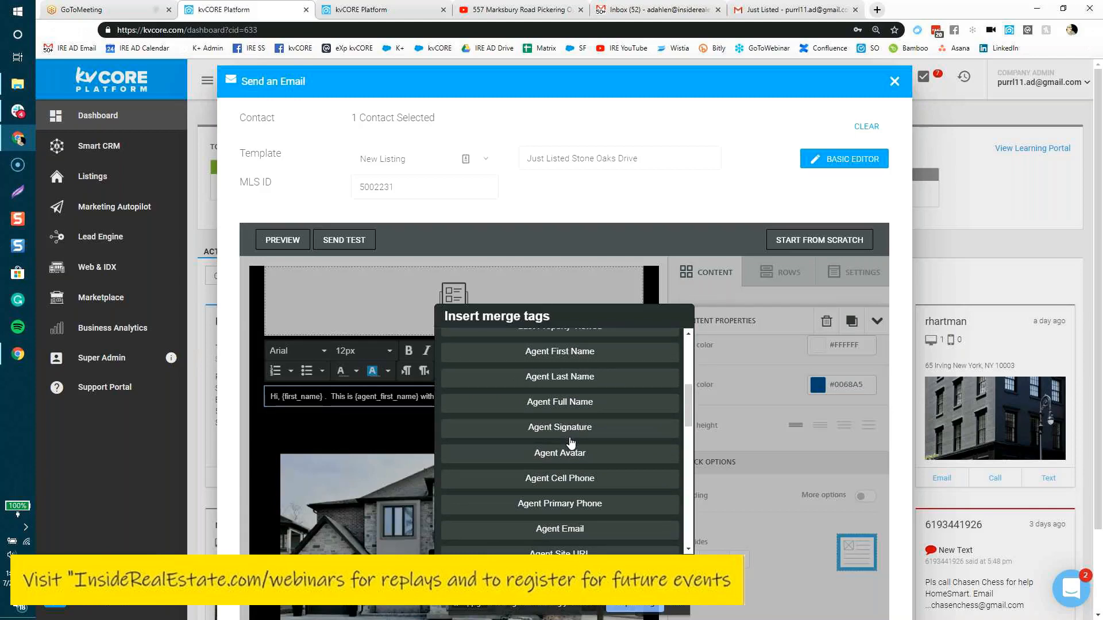
{"action": "scroll", "coordinate": [571, 442], "scroll_direction": "down", "scroll_amount": 9}
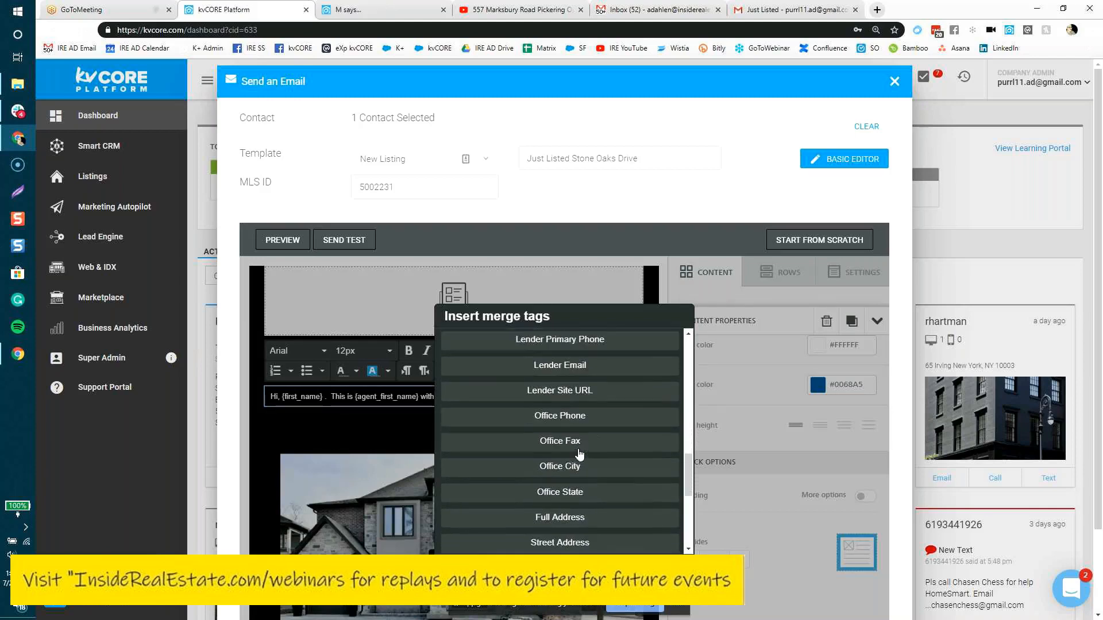
{"action": "scroll", "coordinate": [579, 454], "scroll_direction": "down", "scroll_amount": 3}
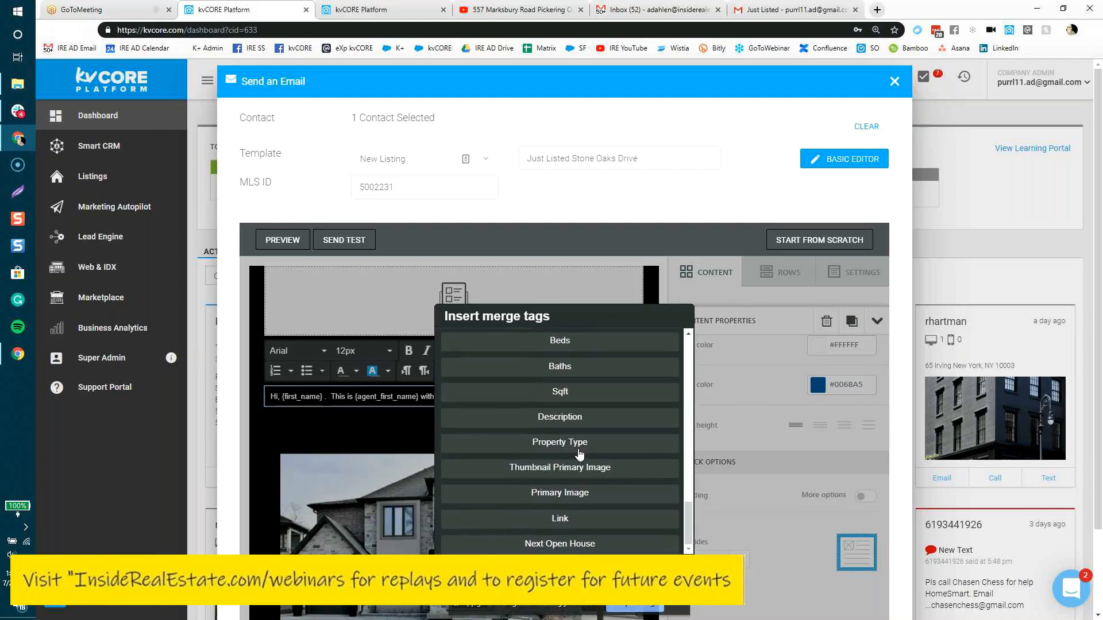
{"action": "scroll", "coordinate": [579, 454], "scroll_direction": "down", "scroll_amount": 2}
{"action": "scroll", "coordinate": [586, 423], "scroll_direction": "up", "scroll_amount": 4}
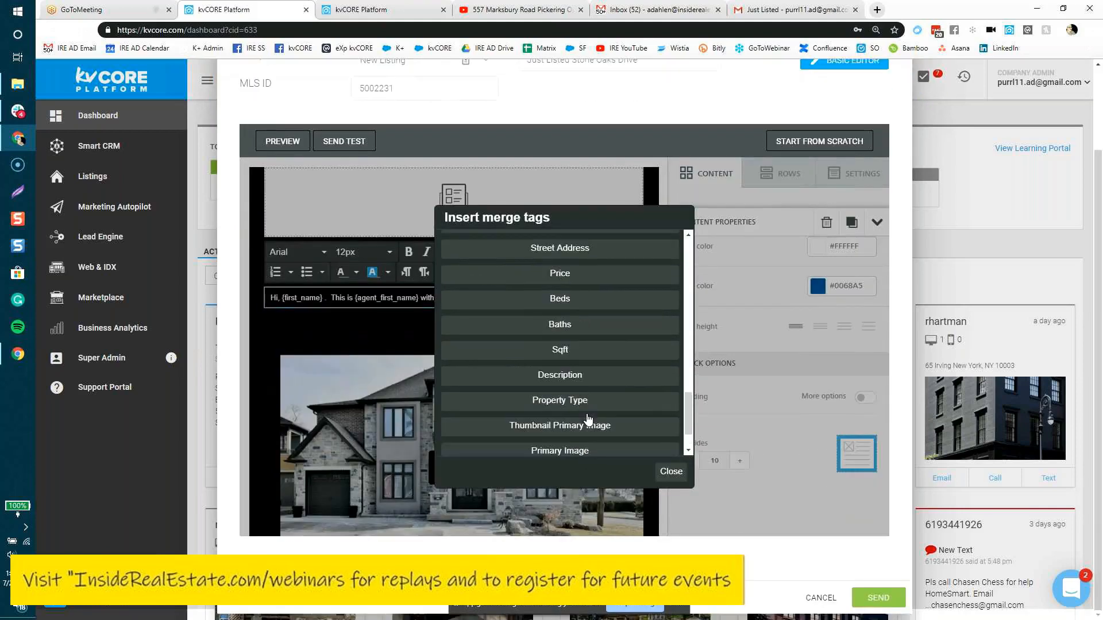
{"action": "scroll", "coordinate": [587, 420], "scroll_direction": "up", "scroll_amount": 1}
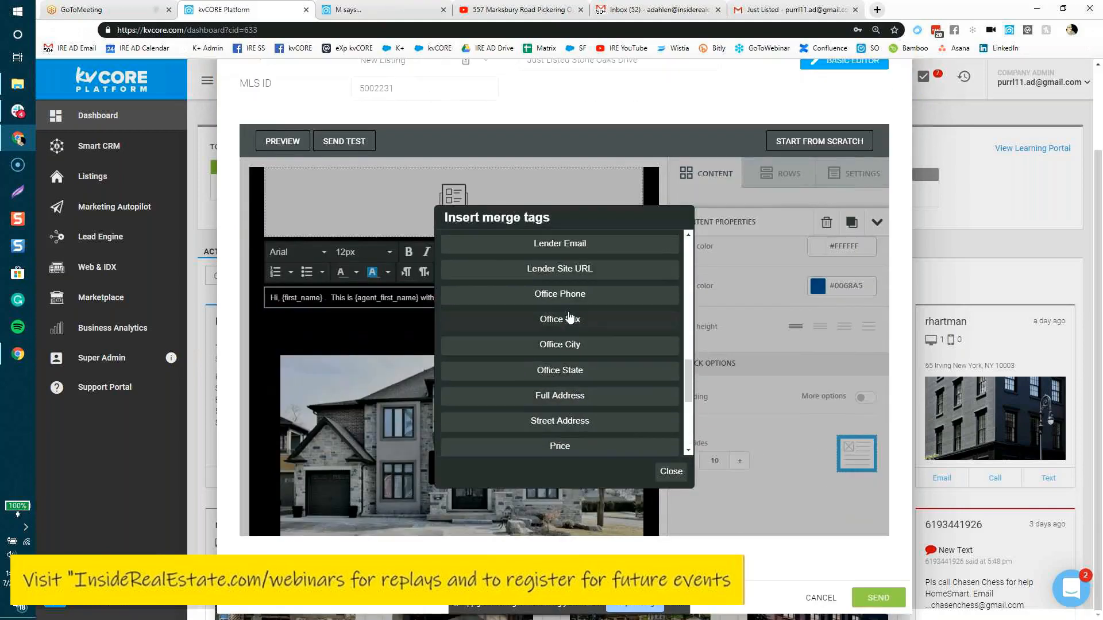
{"action": "scroll", "coordinate": [569, 317], "scroll_direction": "up", "scroll_amount": 5}
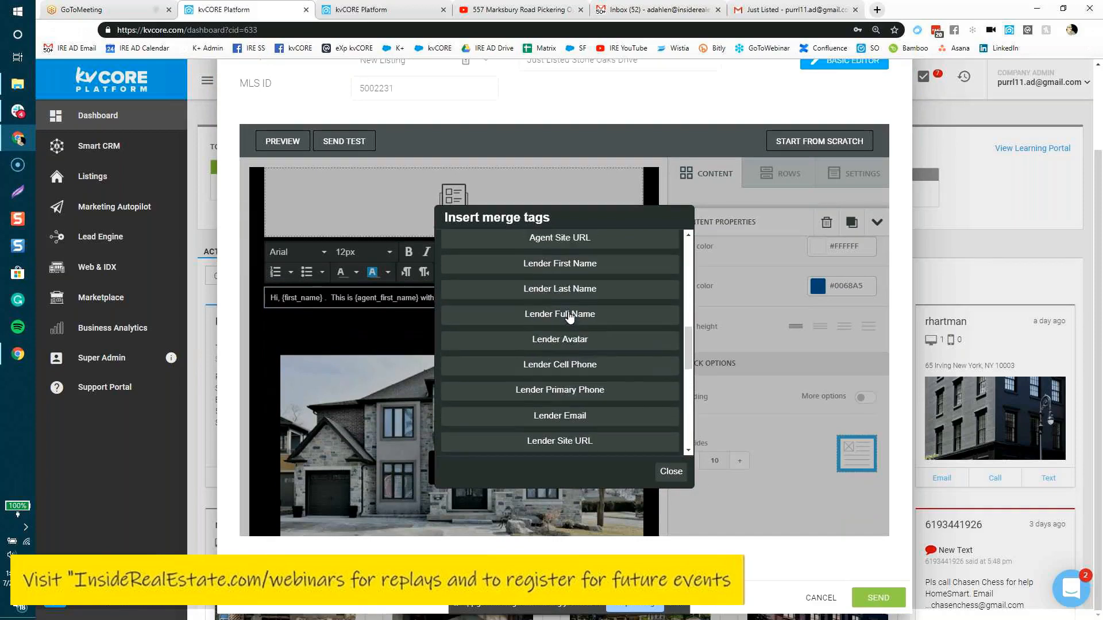
{"action": "scroll", "coordinate": [569, 317], "scroll_direction": "up", "scroll_amount": 2}
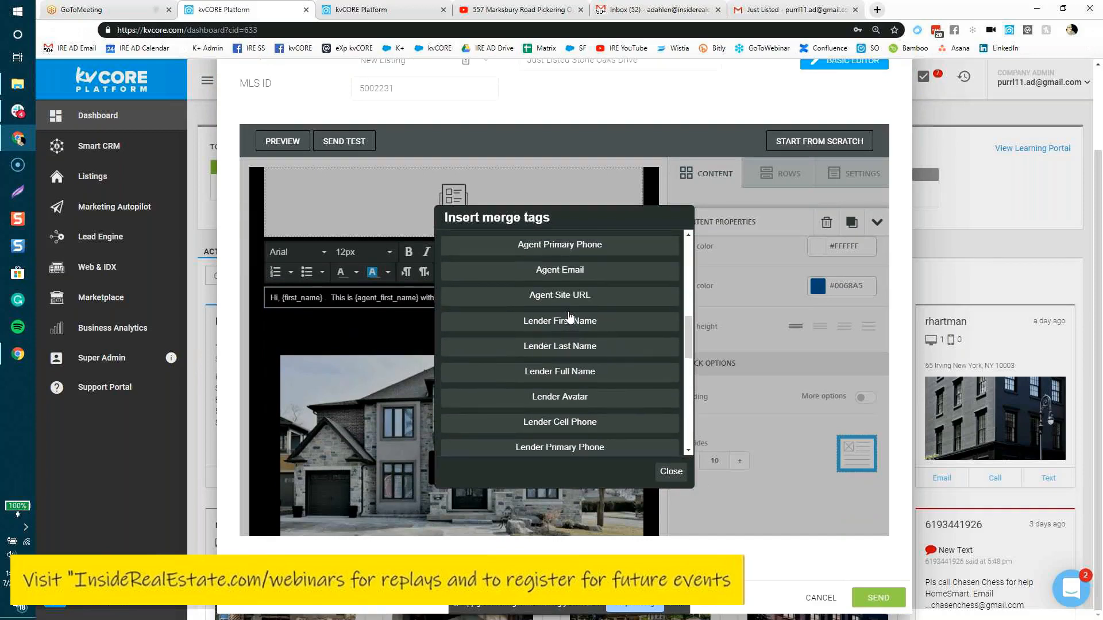
{"action": "left_click", "coordinate": [566, 299]}
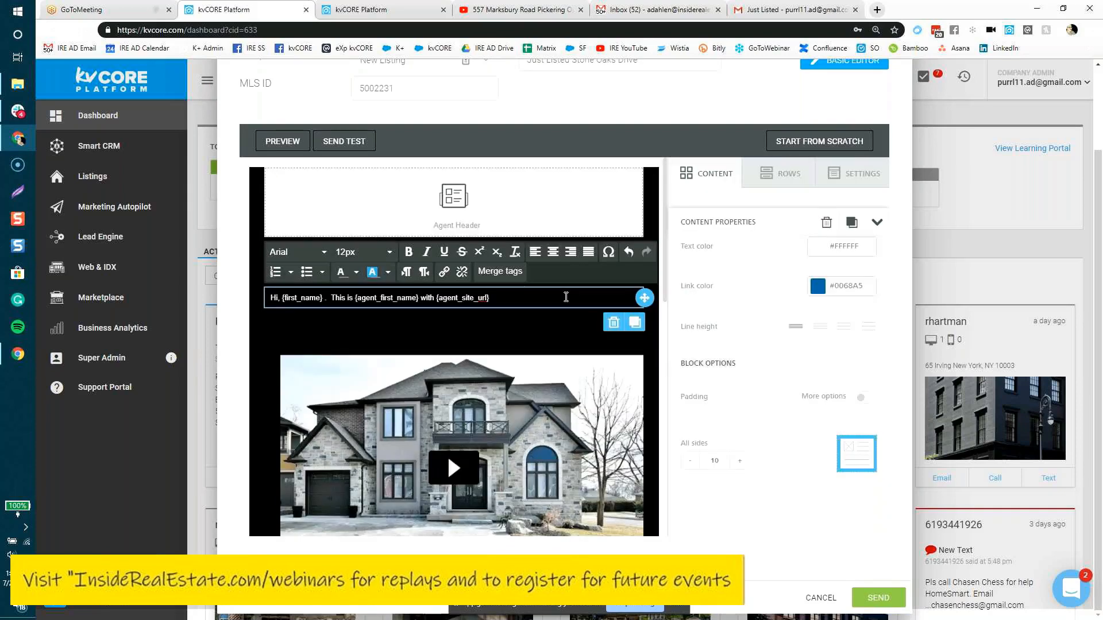
Continue the greeting after the Agent Site URL tag with "– so so admins can create templates like"
{"action": "type", "text": "this"}
{"action": "key", "text": "BackSpace"}
{"action": "key", "text": "BackSpace"}
{"action": "key", "text": "BackSpace"}
{"action": "key", "text": "BackSpace"}
{"action": "type", "text": "- so so admins can cerate"}
{"action": "key", "text": "BackSpace"}
{"action": "key", "text": "BackSpace"}
{"action": "key", "text": "BackSpace"}
{"action": "key", "text": "BackSpace"}
{"action": "key", "text": "BackSpace"}
{"action": "type", "text": "reate templates like"}
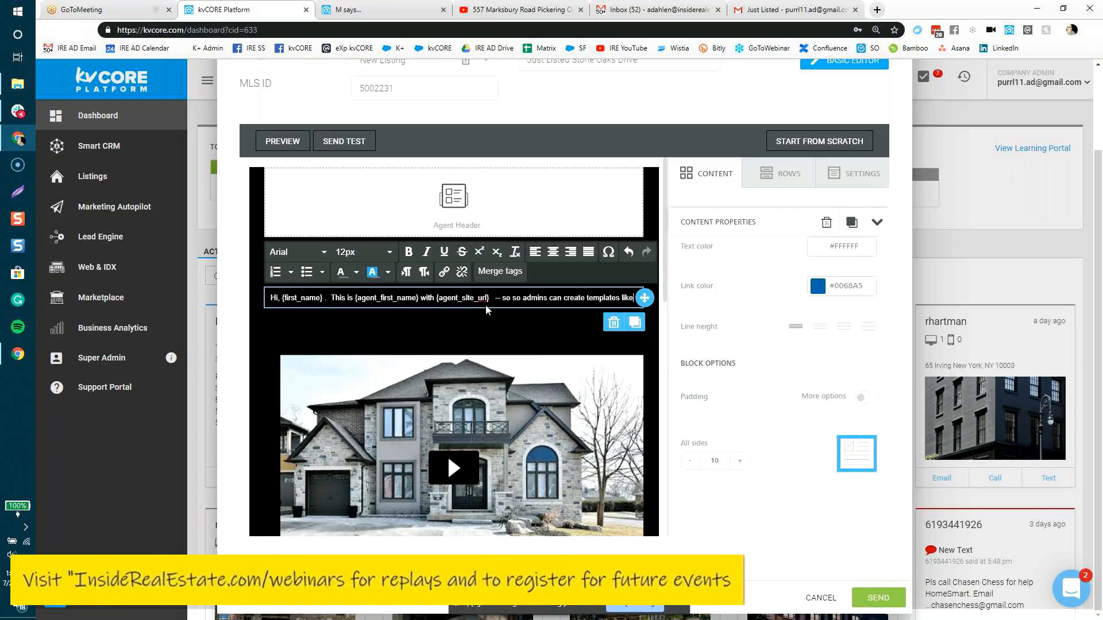
Finish the sentence with "this that that the agents can access and drop their MLS # in and send those emails out quickly"
{"action": "type", "text": " this tha"}
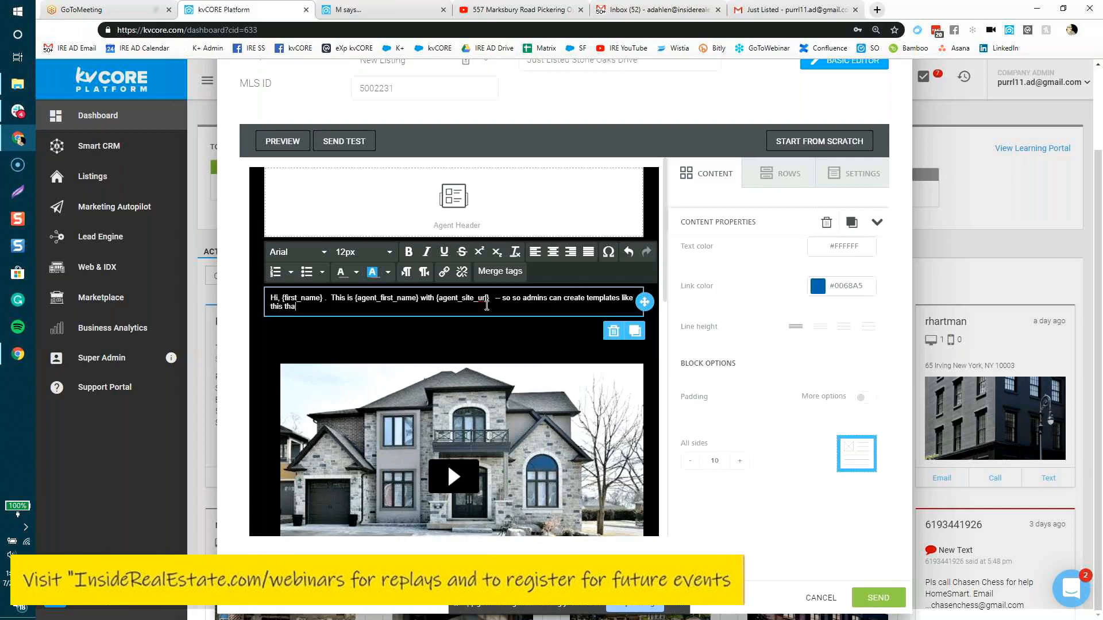
{"action": "type", "text": "t that the agents can access and drop their o"}
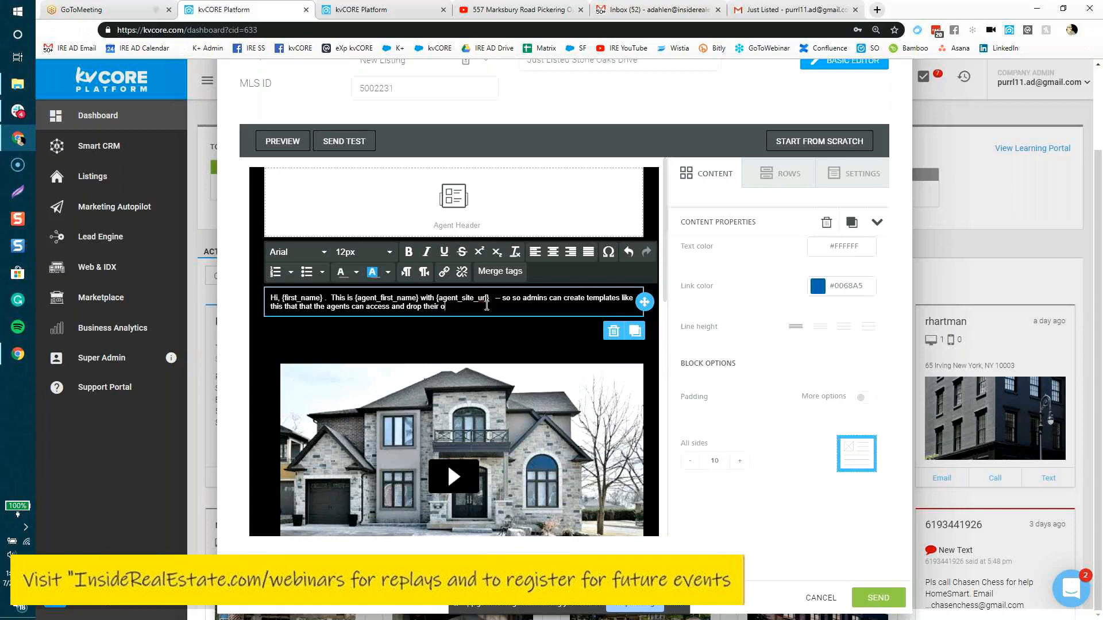
{"action": "key", "text": "BackSpace"}
{"action": "type", "text": "MLS # in and send those emails out quickly"}
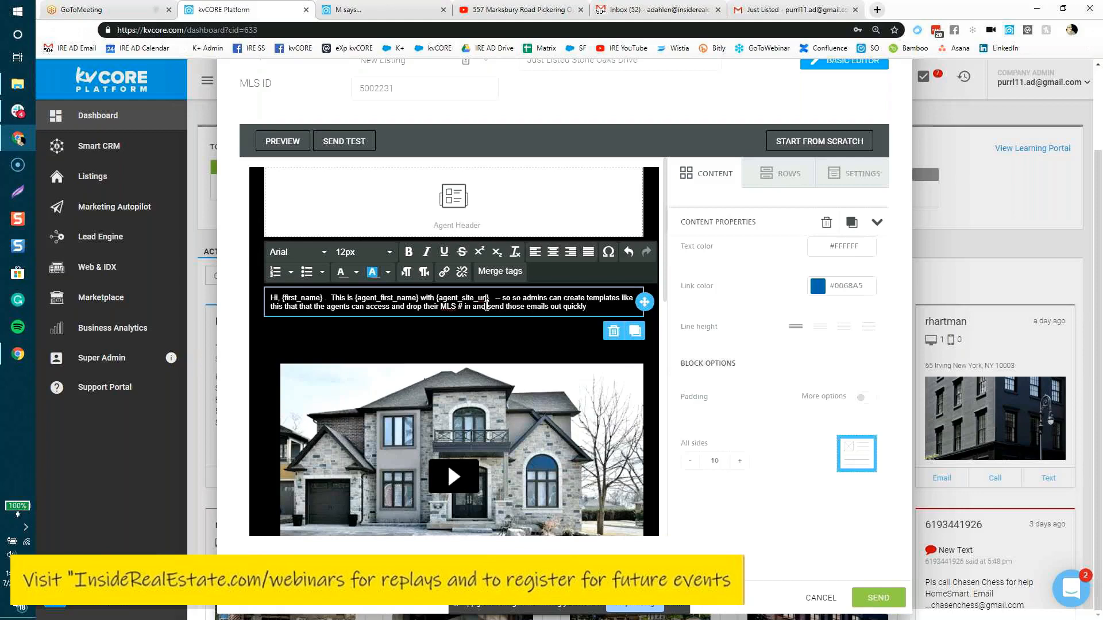
{"action": "left_click", "coordinate": [501, 332]}
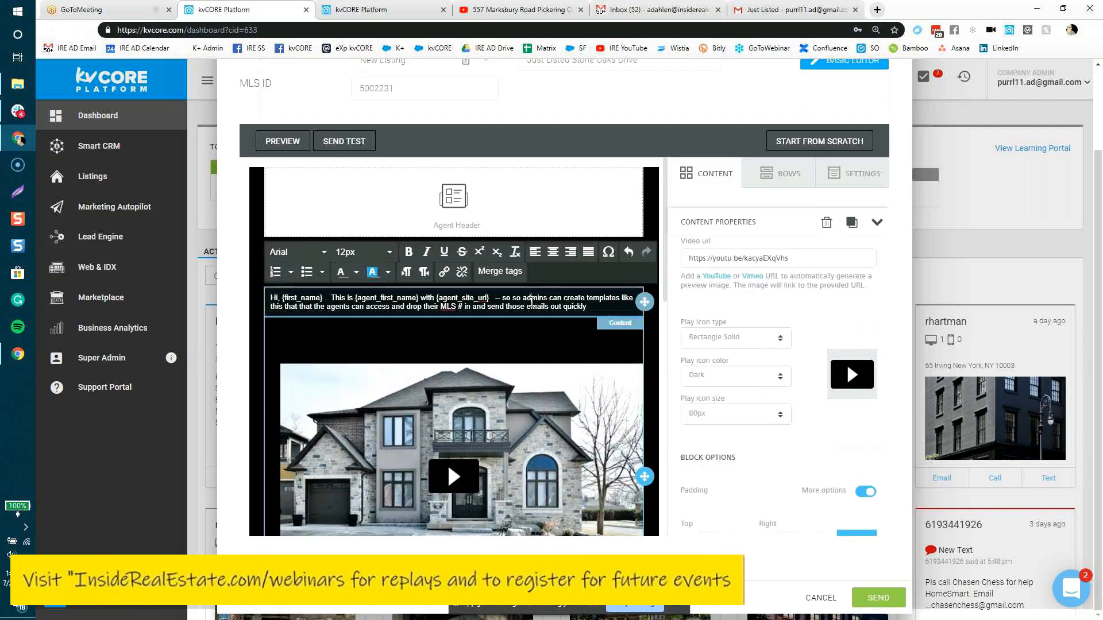
{"action": "left_click", "coordinate": [531, 302]}
Preview the whole email in the desktop layout, then in the mobile layout
{"action": "left_click", "coordinate": [267, 144]}
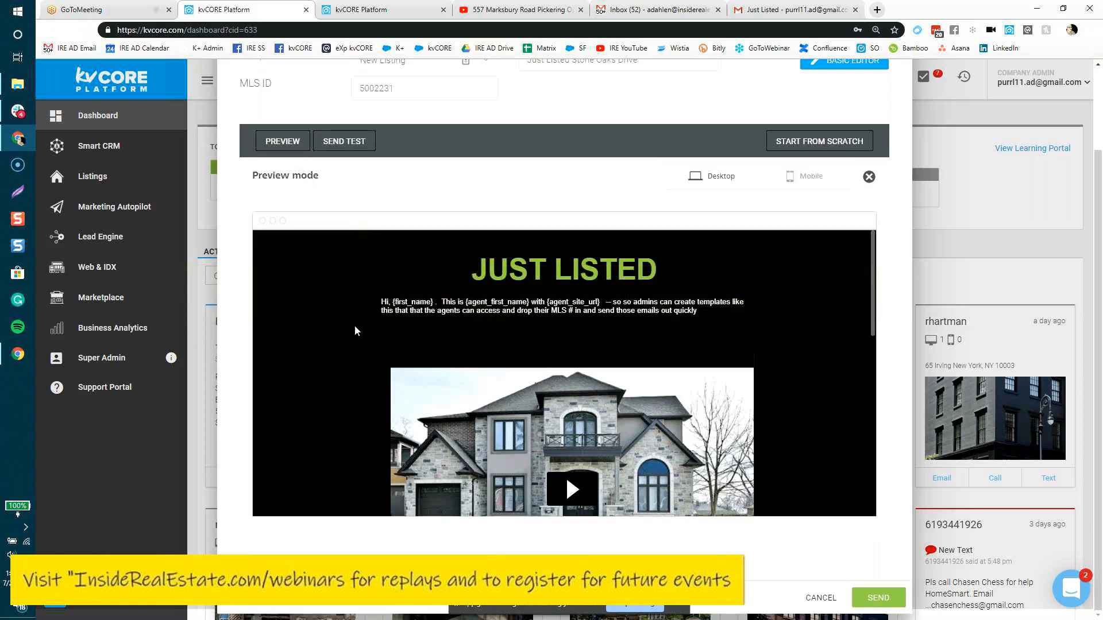
{"action": "scroll", "coordinate": [356, 325], "scroll_direction": "down", "scroll_amount": 4}
{"action": "scroll", "coordinate": [356, 326], "scroll_direction": "down", "scroll_amount": 2}
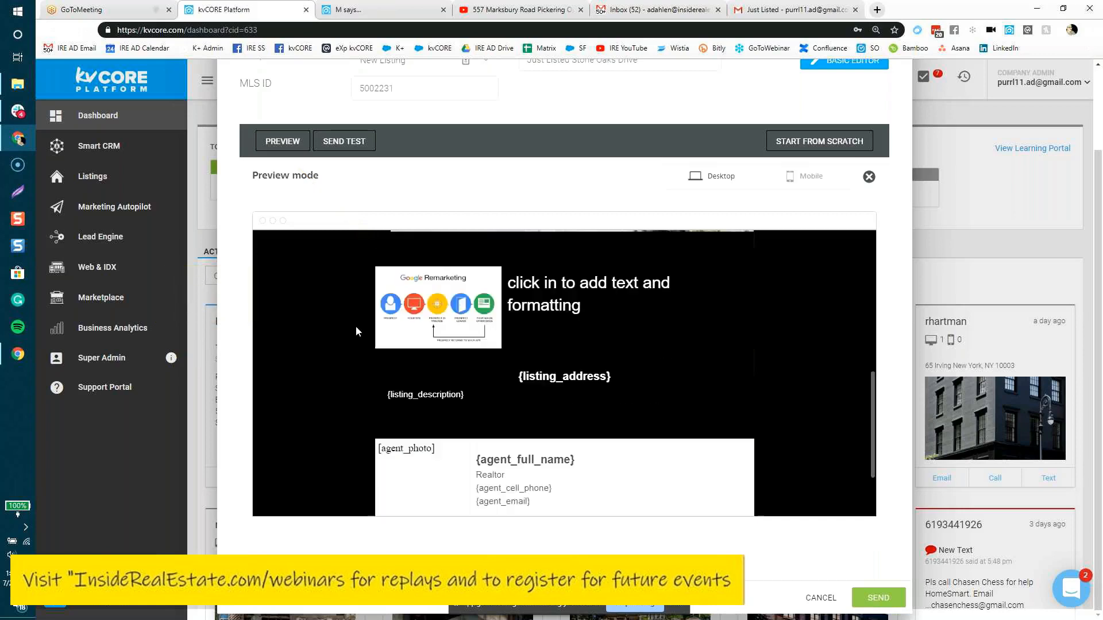
{"action": "scroll", "coordinate": [356, 326], "scroll_direction": "down", "scroll_amount": 2}
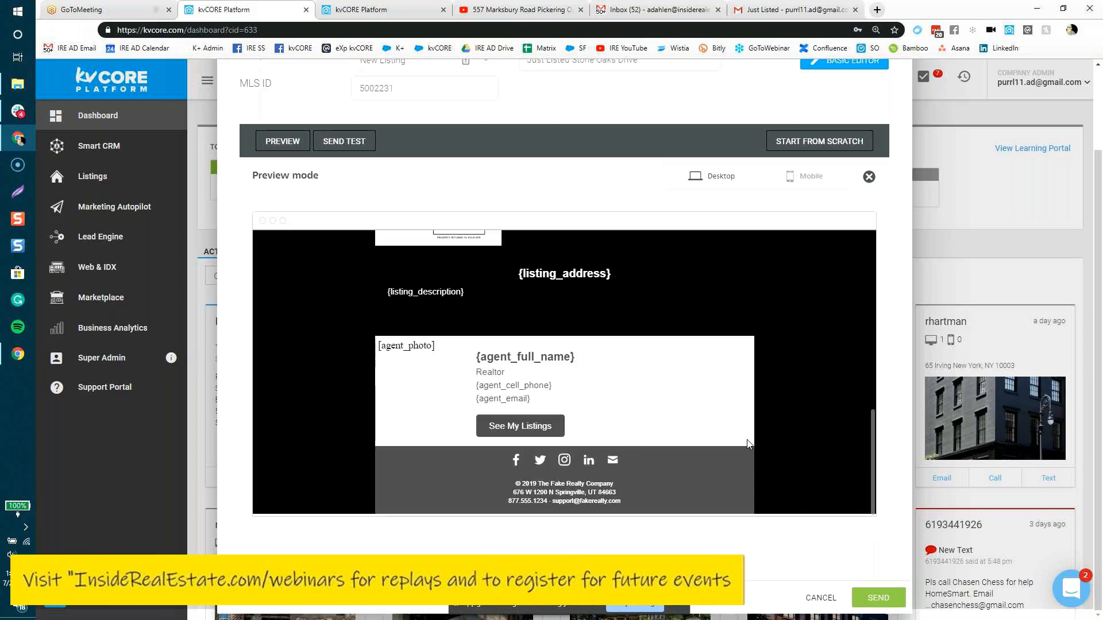
{"action": "left_click", "coordinate": [809, 176]}
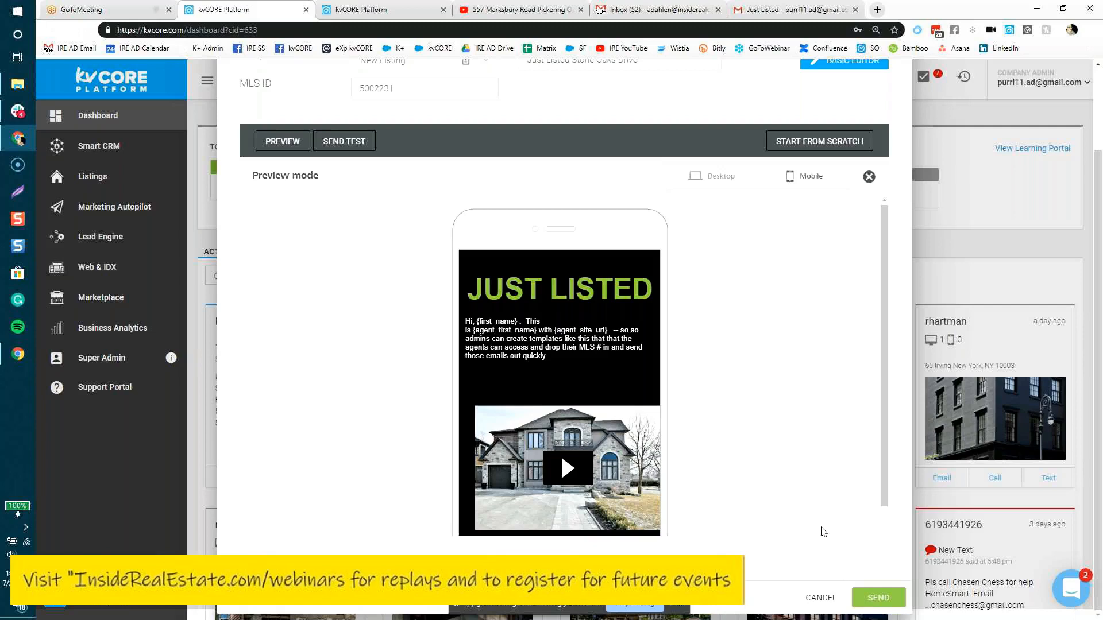
Look over the mobile preview once more and close the email composer, discarding the unsaved changes
{"action": "left_click", "coordinate": [822, 598]}
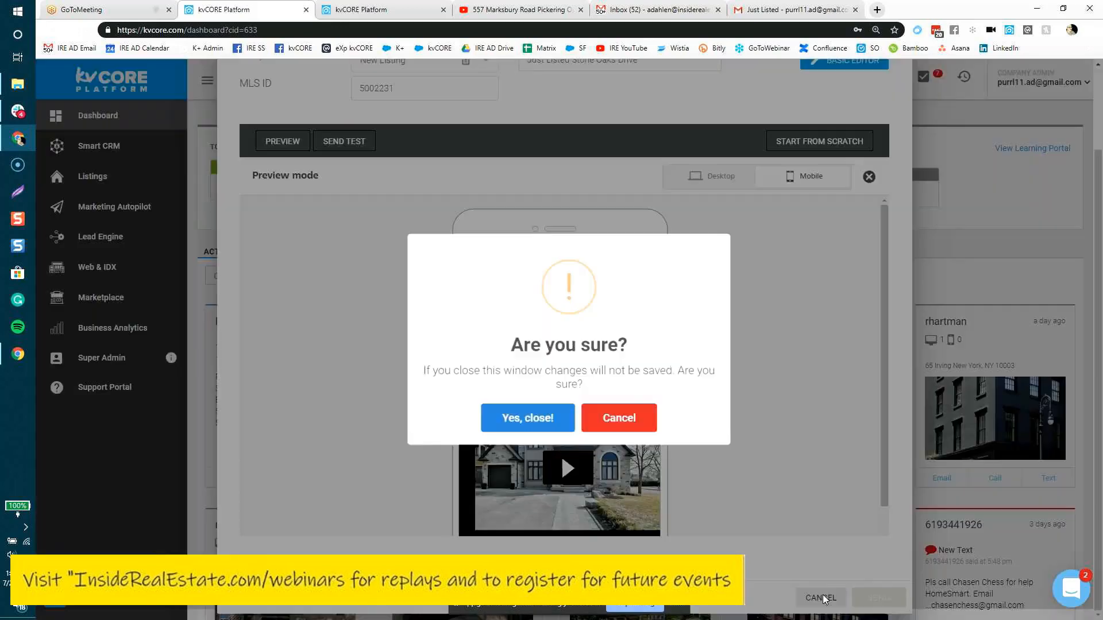
{"action": "left_click", "coordinate": [616, 422]}
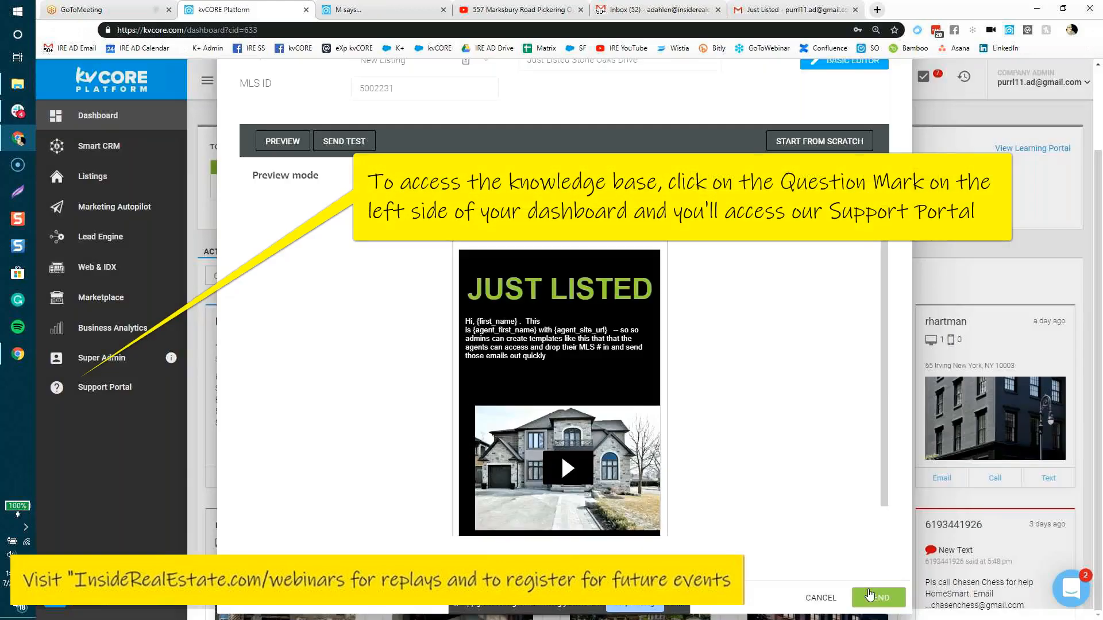
{"action": "scroll", "coordinate": [787, 376], "scroll_direction": "up", "scroll_amount": 5}
{"action": "scroll", "coordinate": [806, 491], "scroll_direction": "down", "scroll_amount": 3}
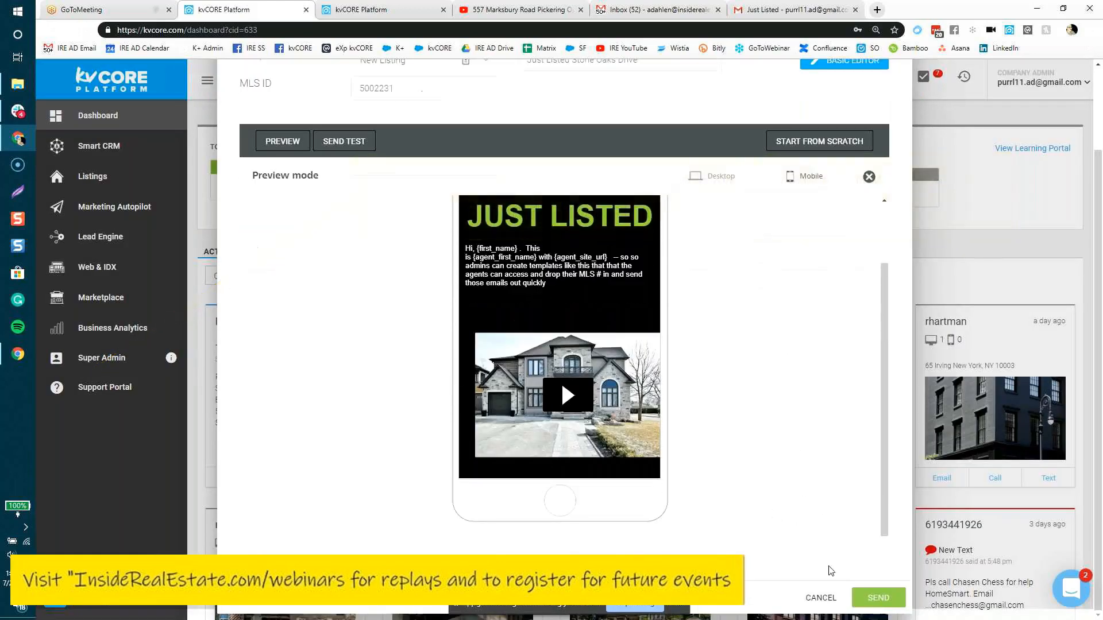
{"action": "left_click", "coordinate": [813, 597]}
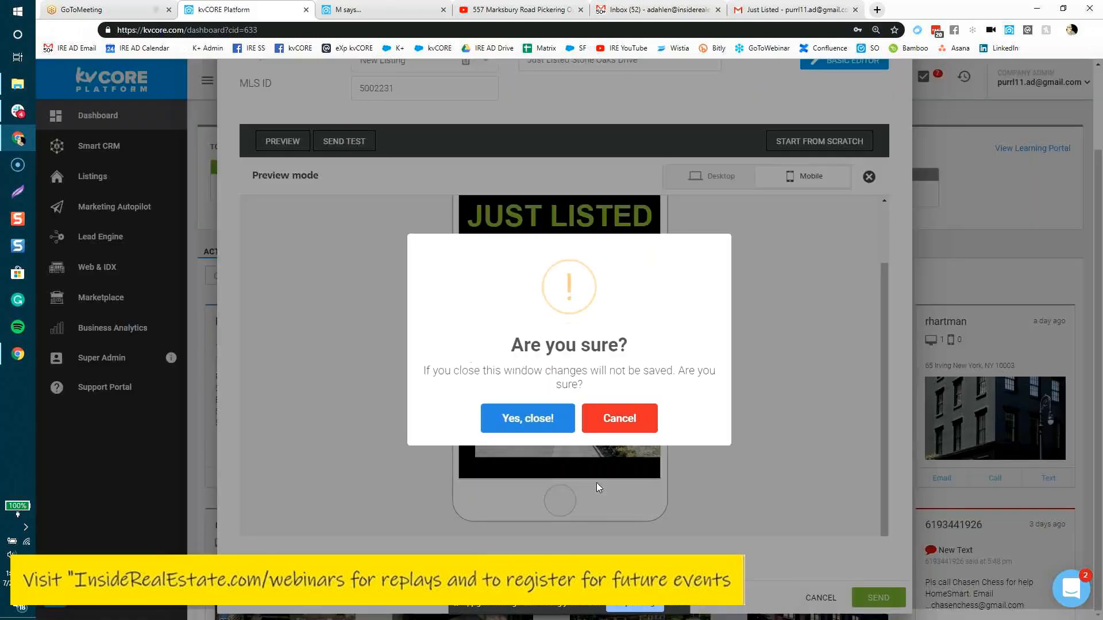
{"action": "left_click", "coordinate": [536, 422]}
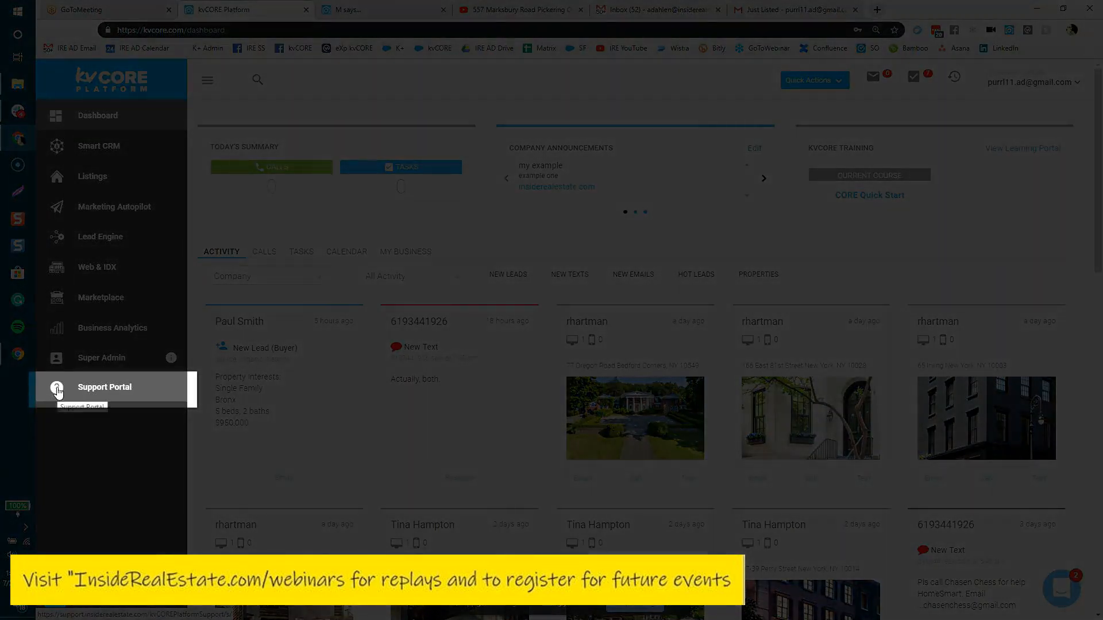
Open the Support Portal and look up help articles with the search term "web"
{"action": "left_click", "coordinate": [96, 396]}
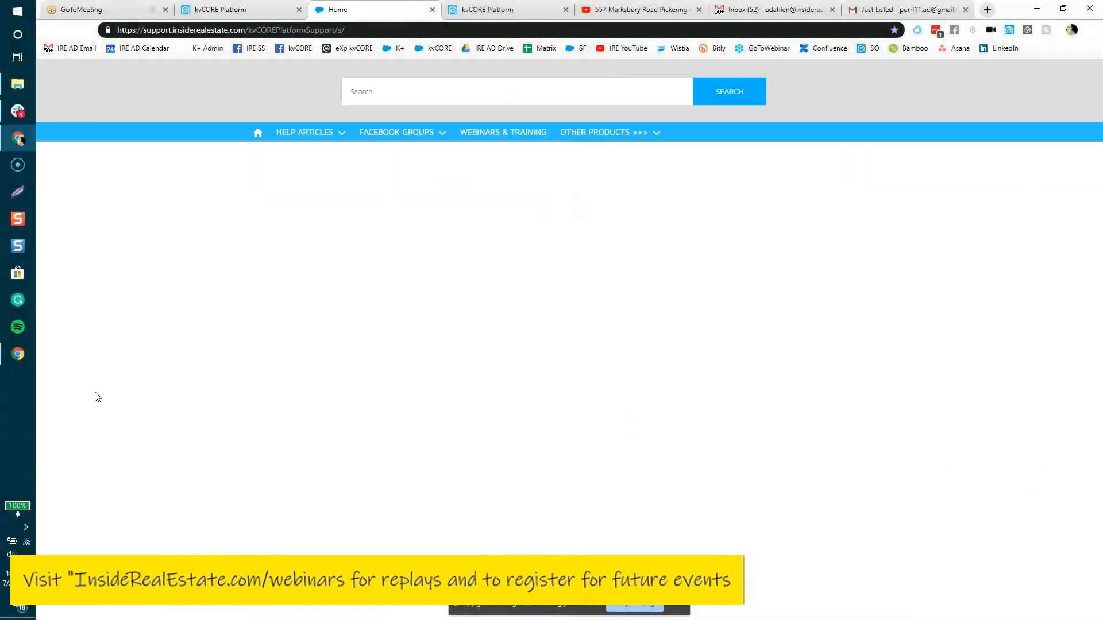
{"action": "left_click", "coordinate": [414, 91]}
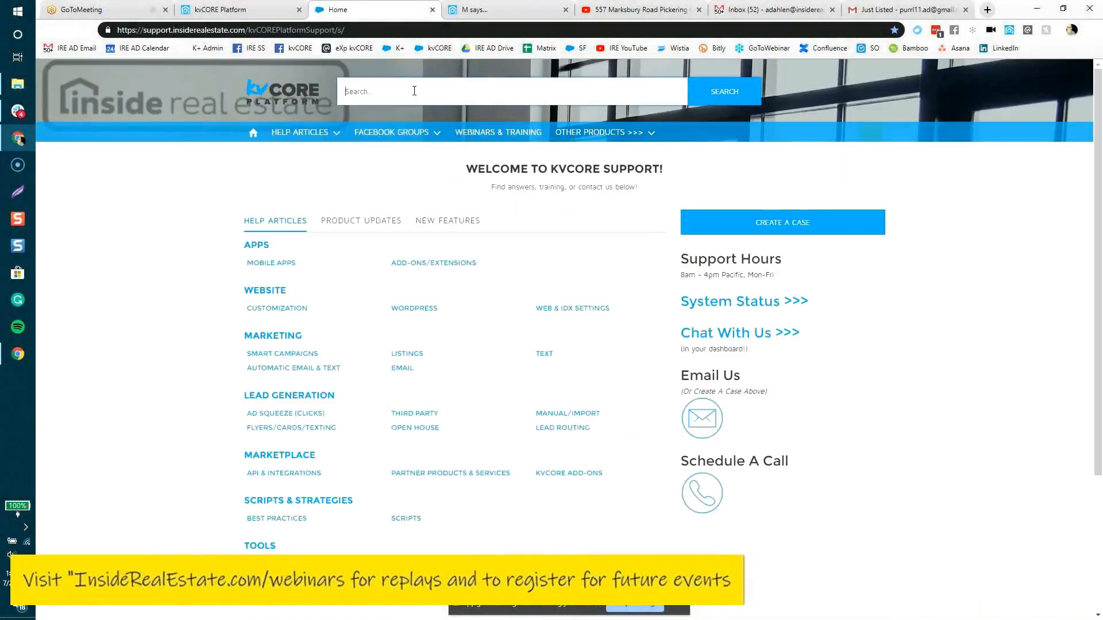
{"action": "type", "text": "web"}
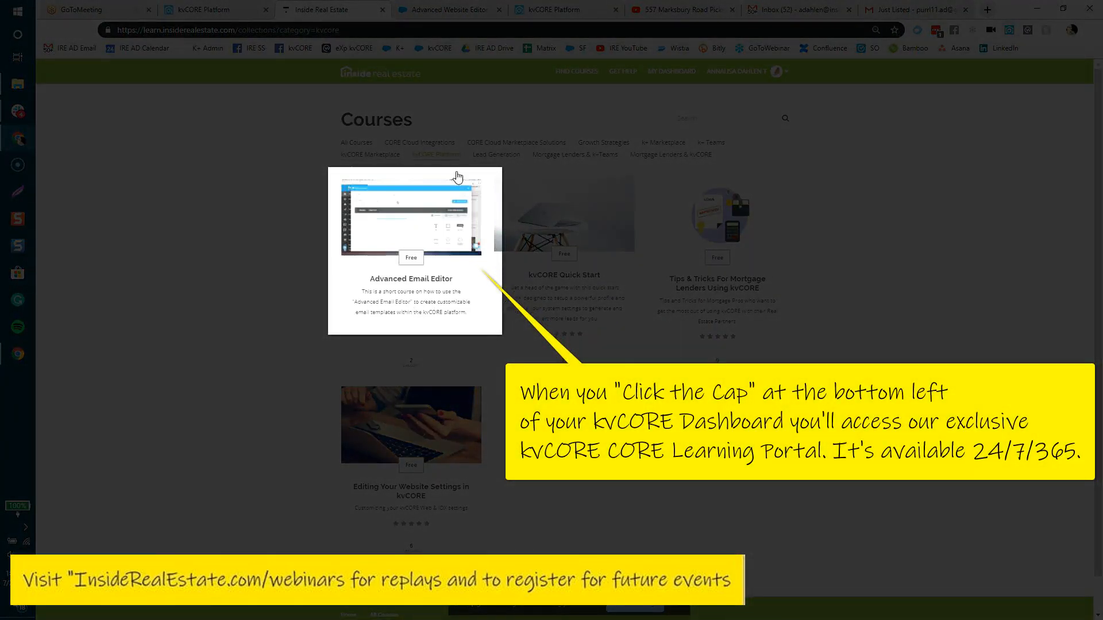
View the Advanced Email Editor course in the learning portal, return to My Courses, and close the training and support pages
{"action": "left_click", "coordinate": [458, 170]}
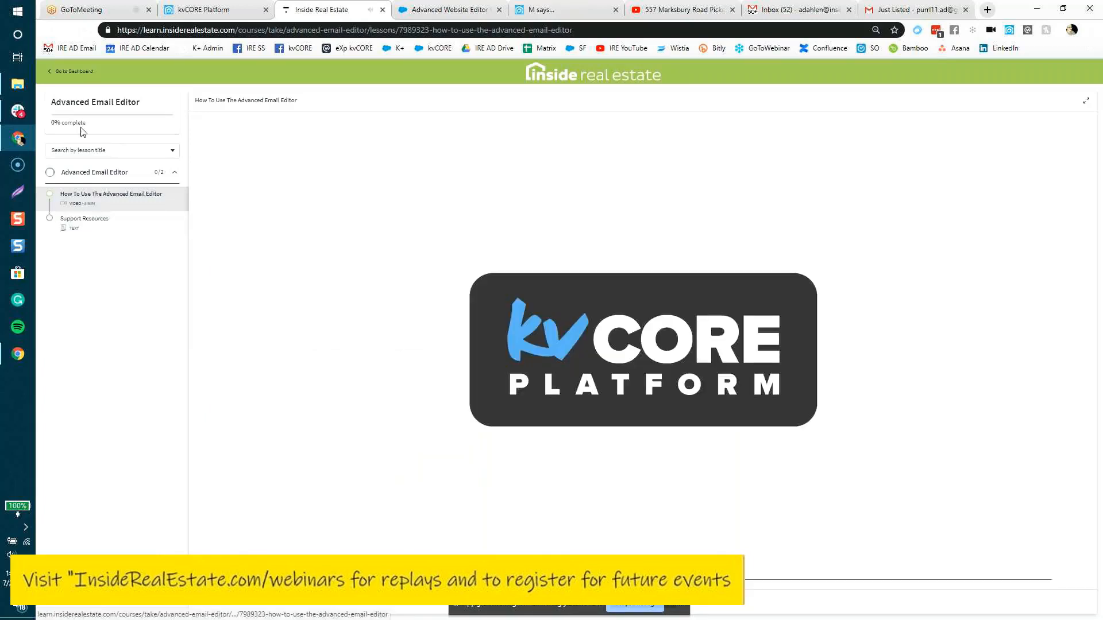
{"action": "left_click", "coordinate": [51, 72]}
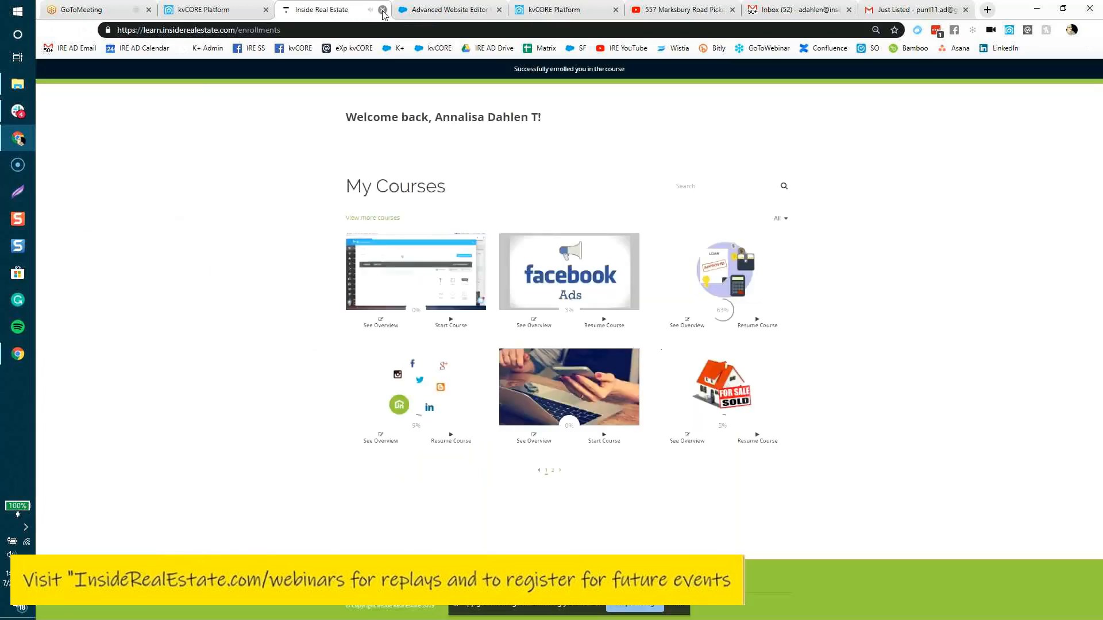
{"action": "left_click", "coordinate": [382, 10]}
{"action": "left_click", "coordinate": [383, 9]}
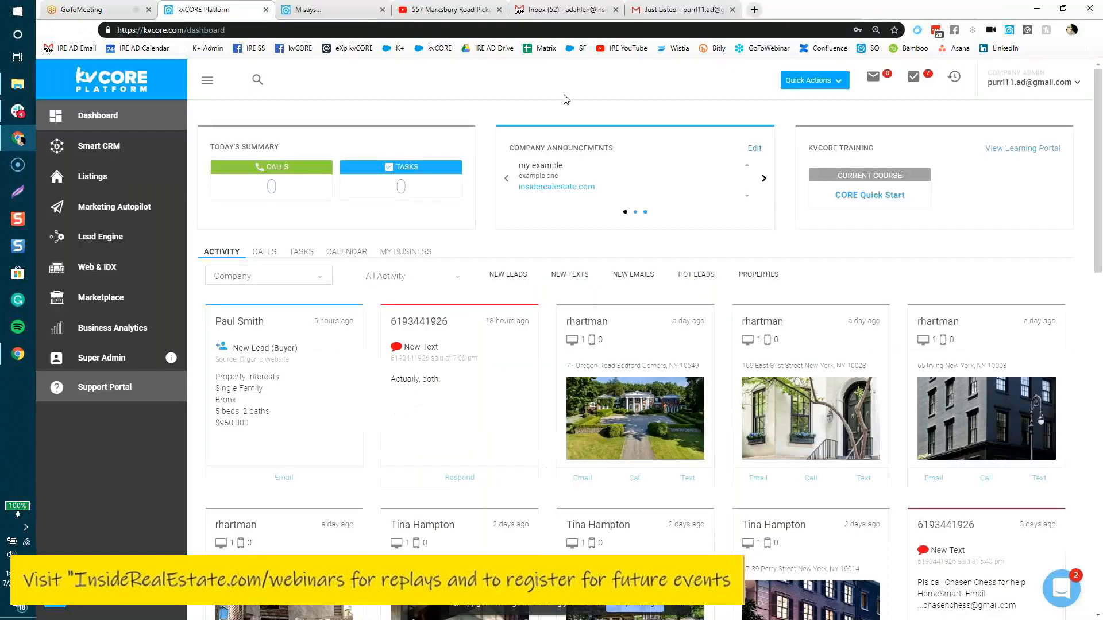